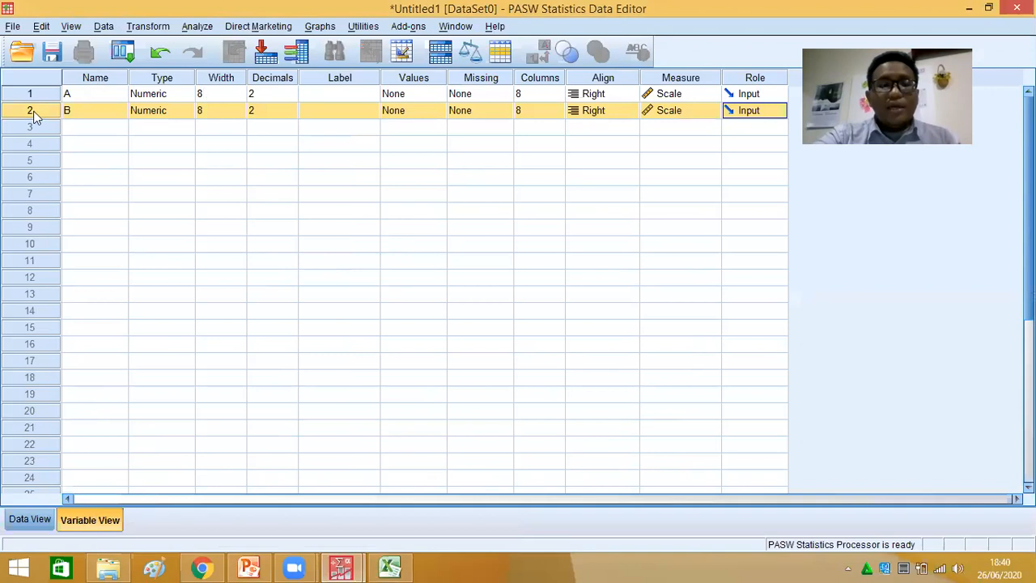
Delete both existing variables, A and B, from the variable list.
left_click(31, 95)
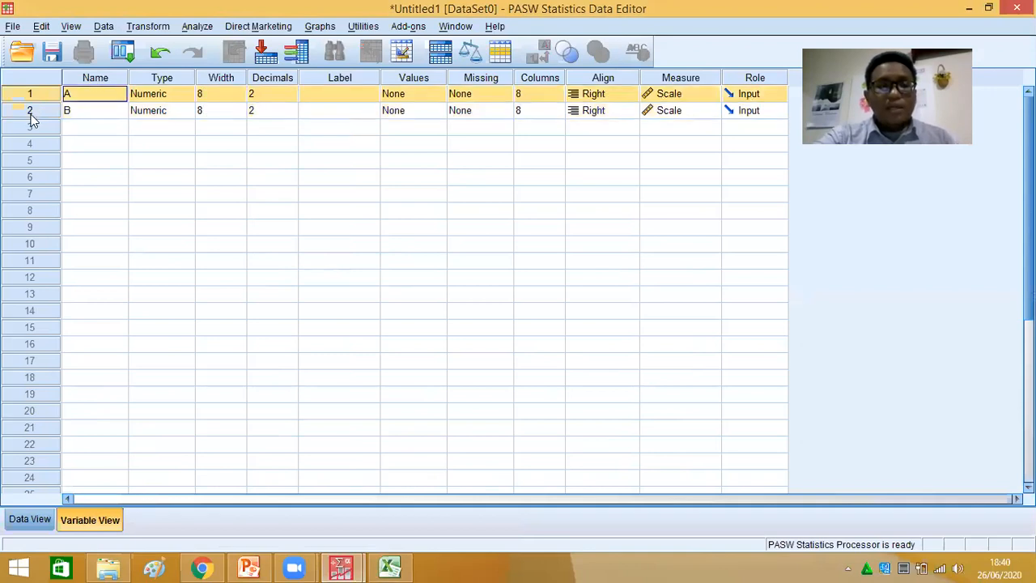
left_click(34, 112, "shift")
key("BackSpace")
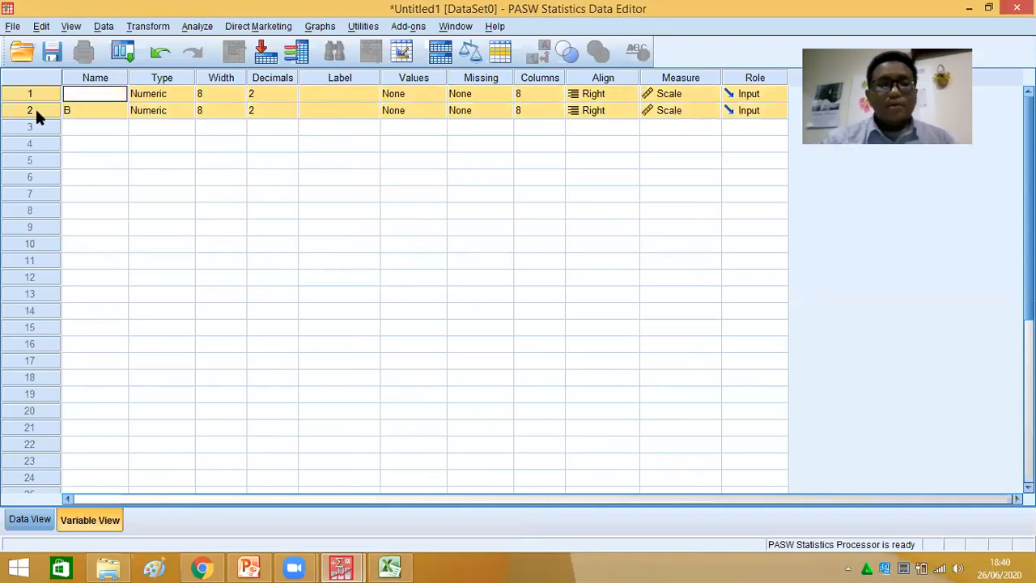
key("Escape")
right_click(39, 108)
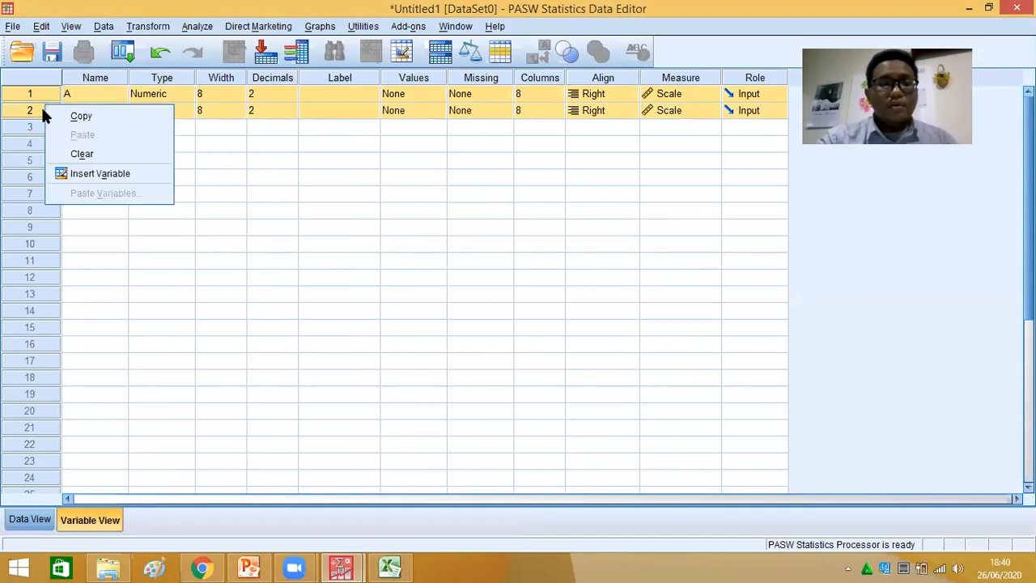
left_click(84, 158)
Define a new first variable named PENJUALANCABANGSURABAYA, without spaces.
left_click(120, 110)
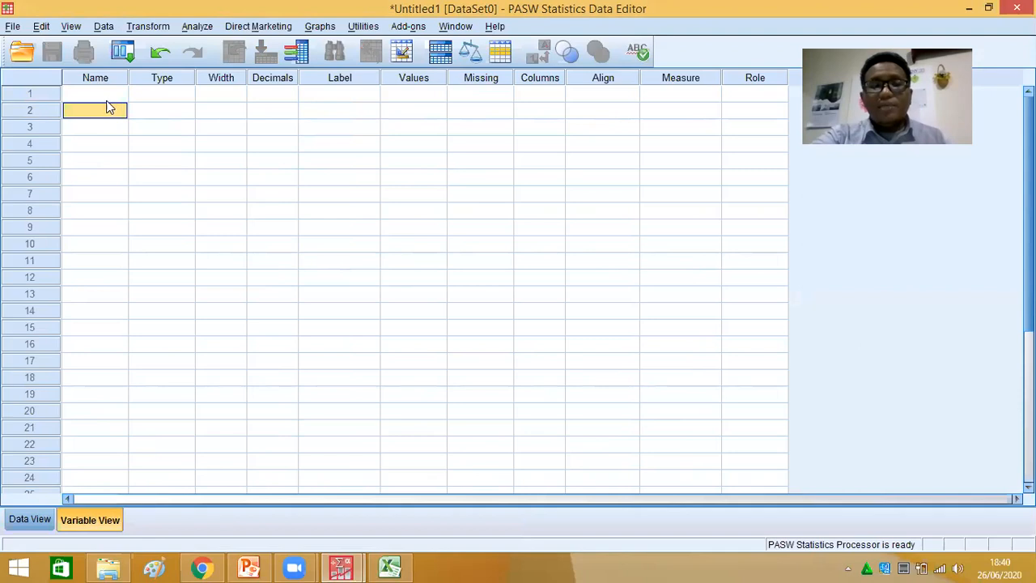
left_click(102, 94)
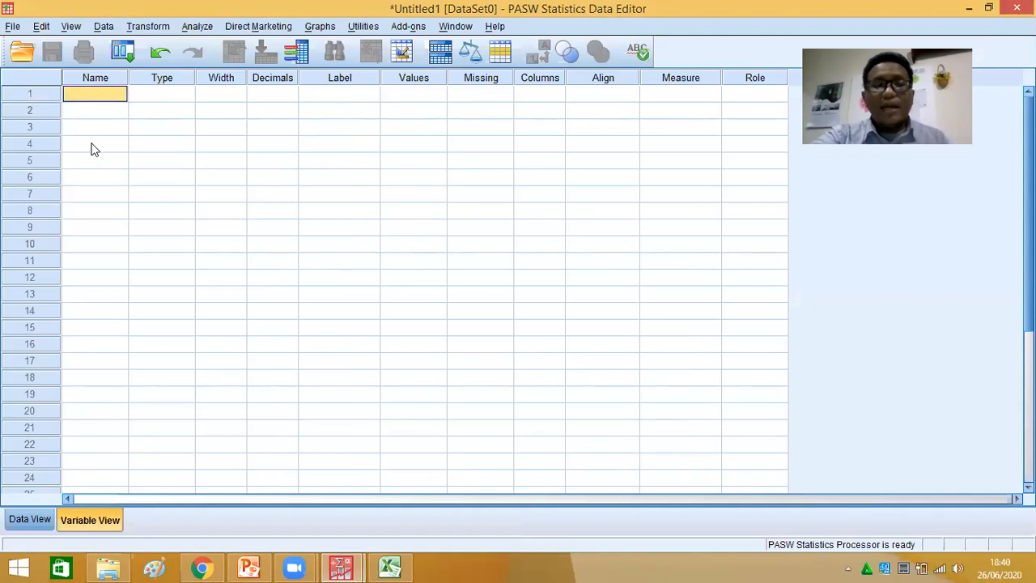
double_click(110, 94)
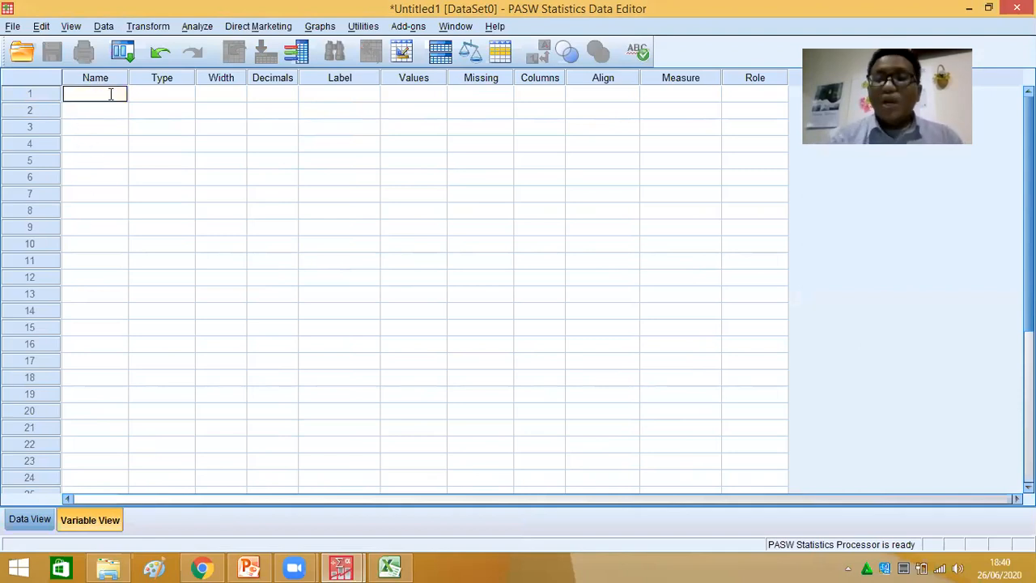
type("PENJUALAN")
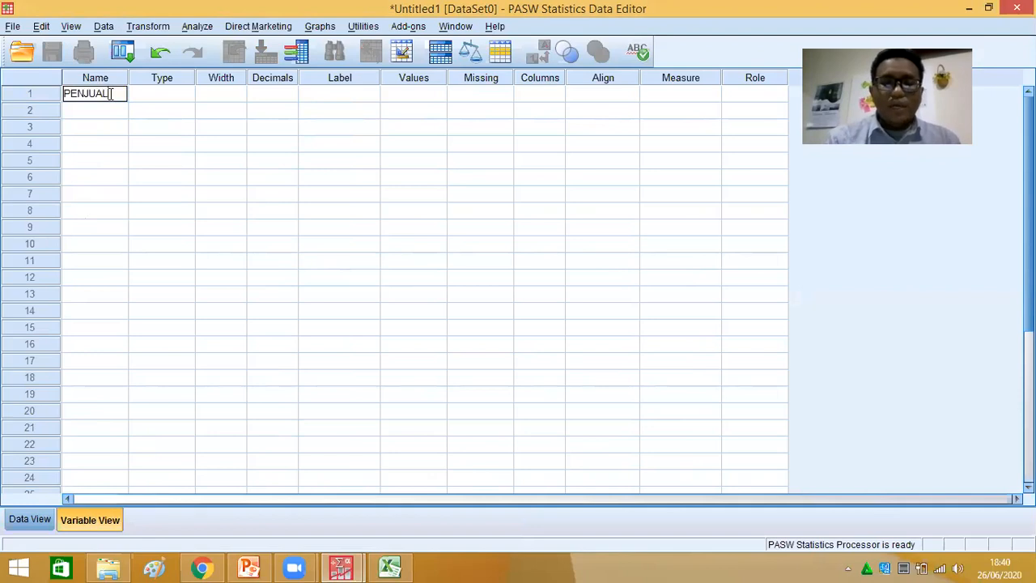
type(" CA")
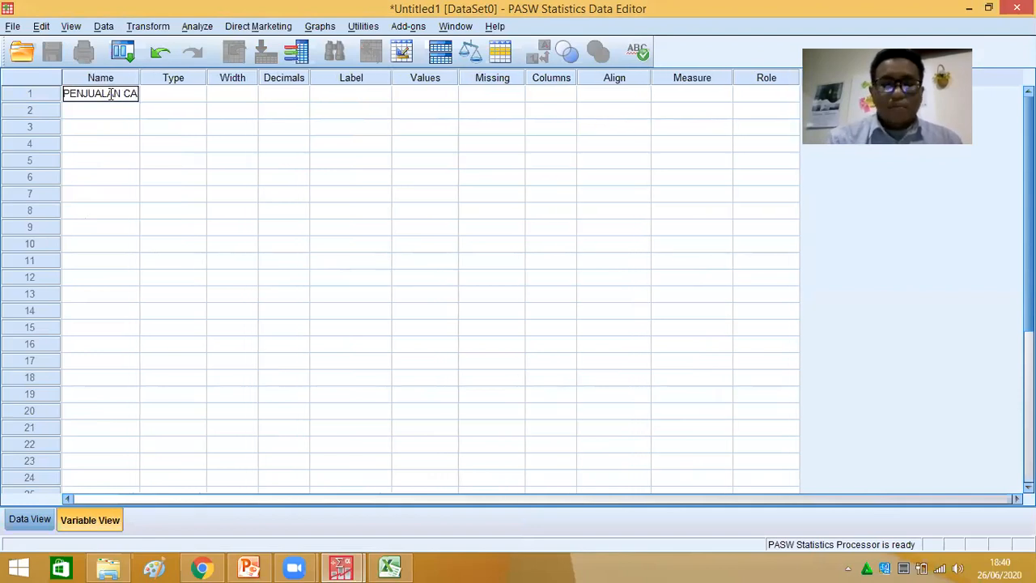
type("BANG SURABAYA")
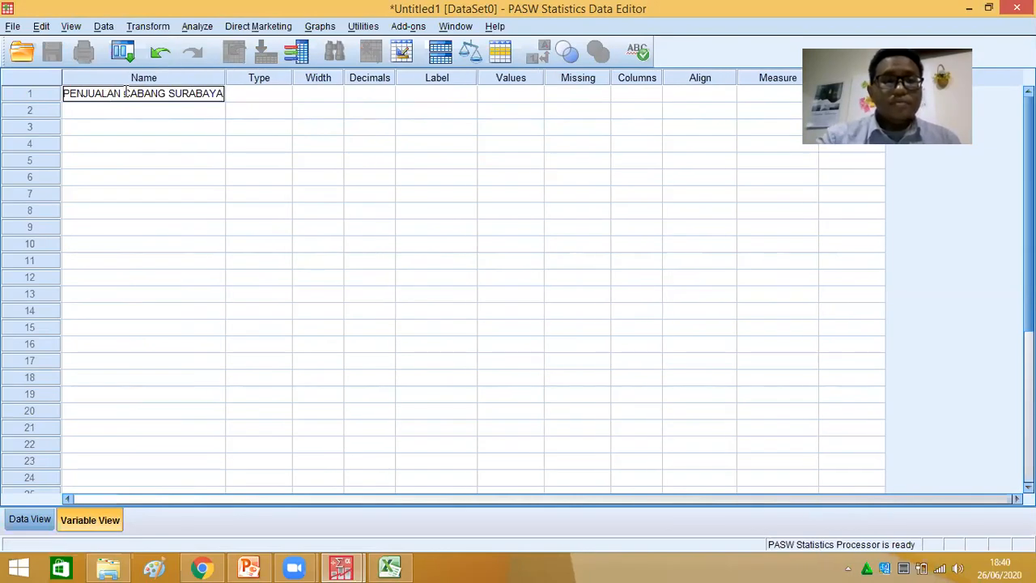
left_click(125, 94)
key("BackSpace")
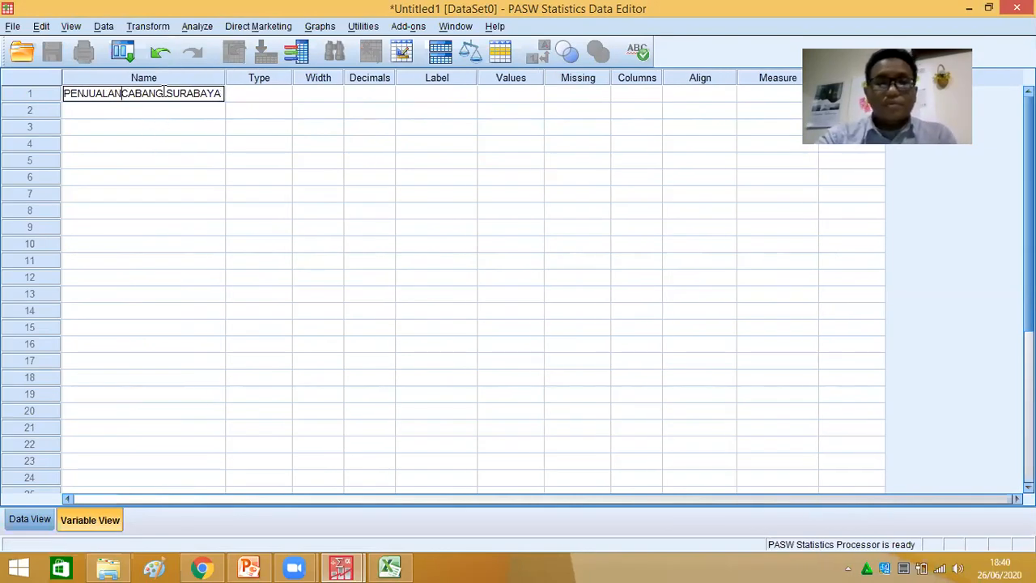
key("BackSpace")
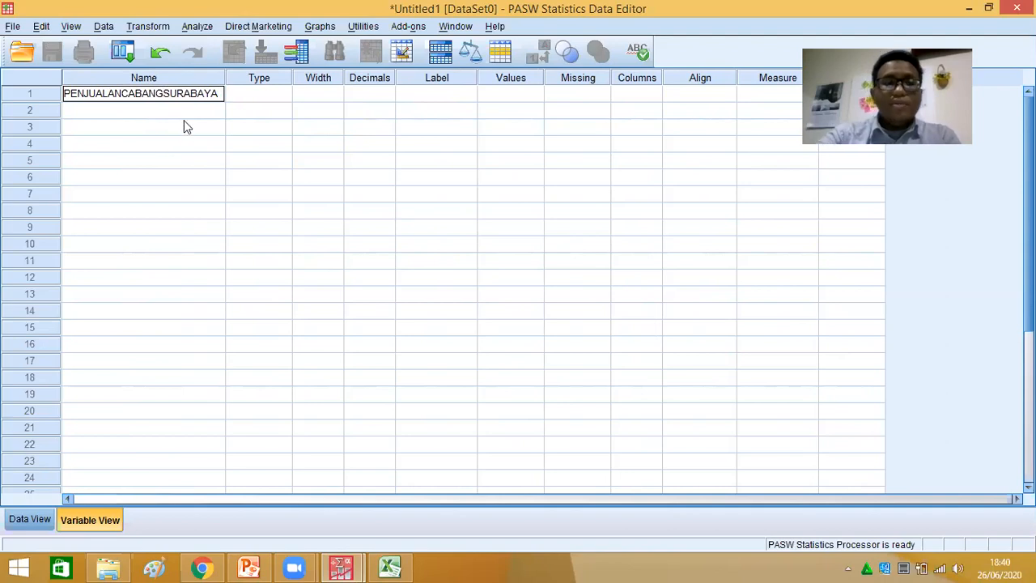
key("Return")
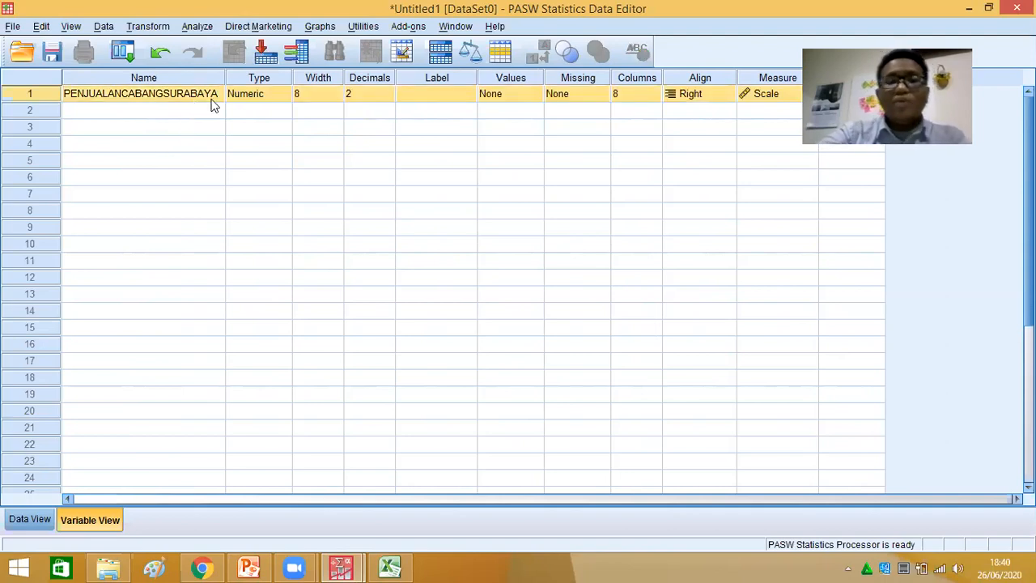
Try 0 decimals for the new variable and restore the setting to 2.
left_click(390, 100)
left_click(389, 98)
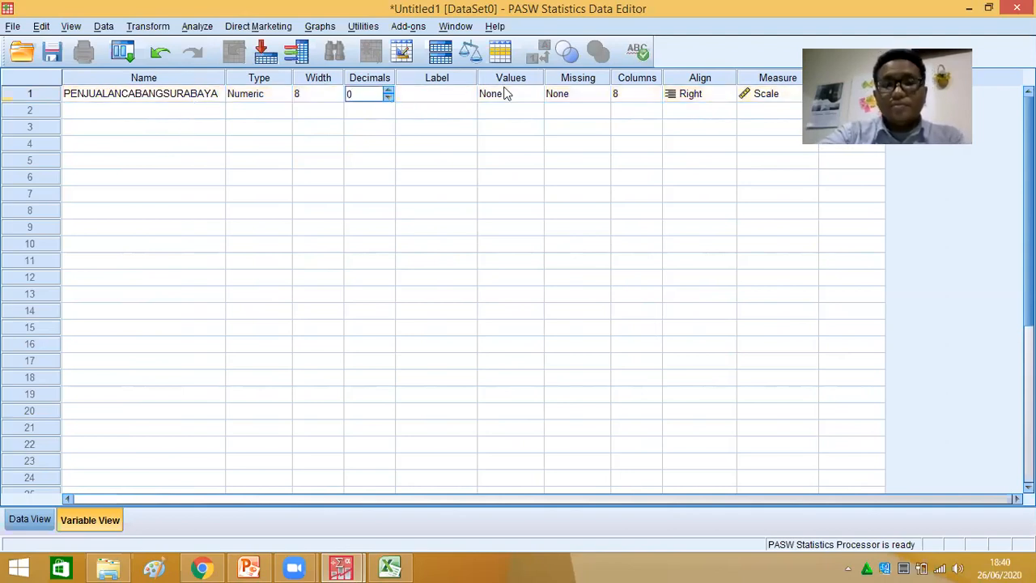
left_click(388, 91)
left_click(388, 91)
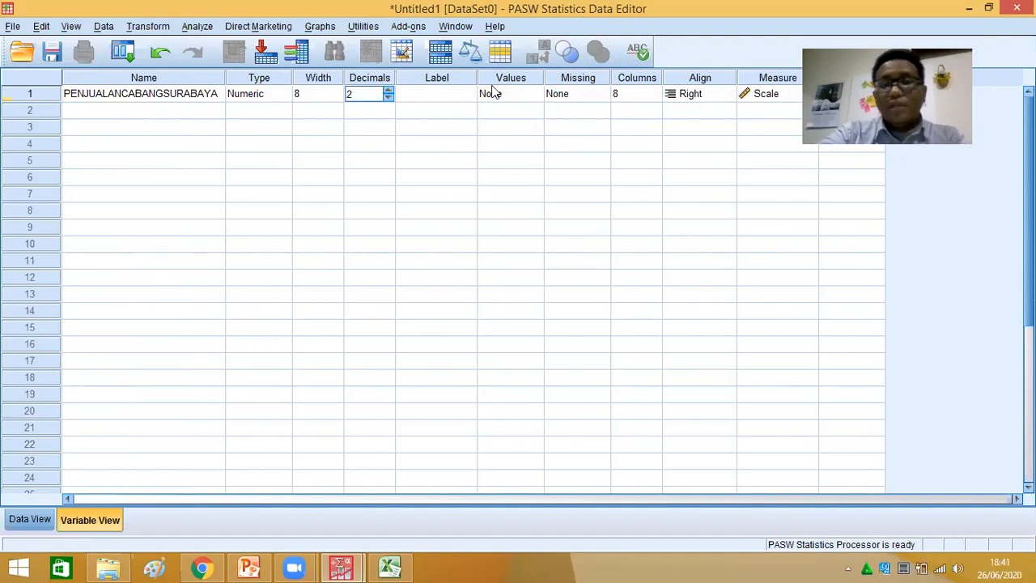
Choose Scale as the measurement level of PENJUALANCABANGSURABAYA.
left_click(751, 95)
left_click(764, 109)
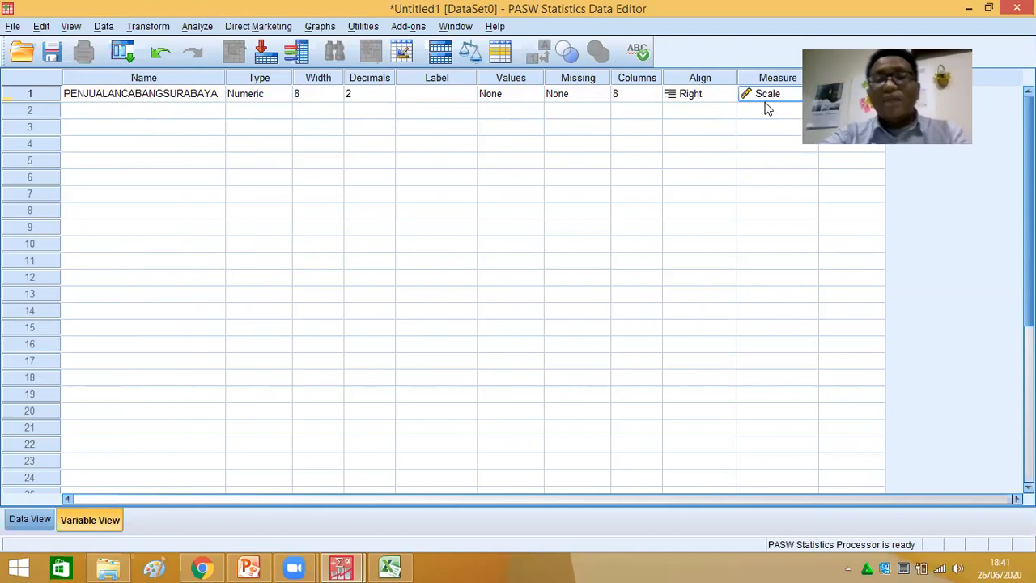
left_click(766, 97)
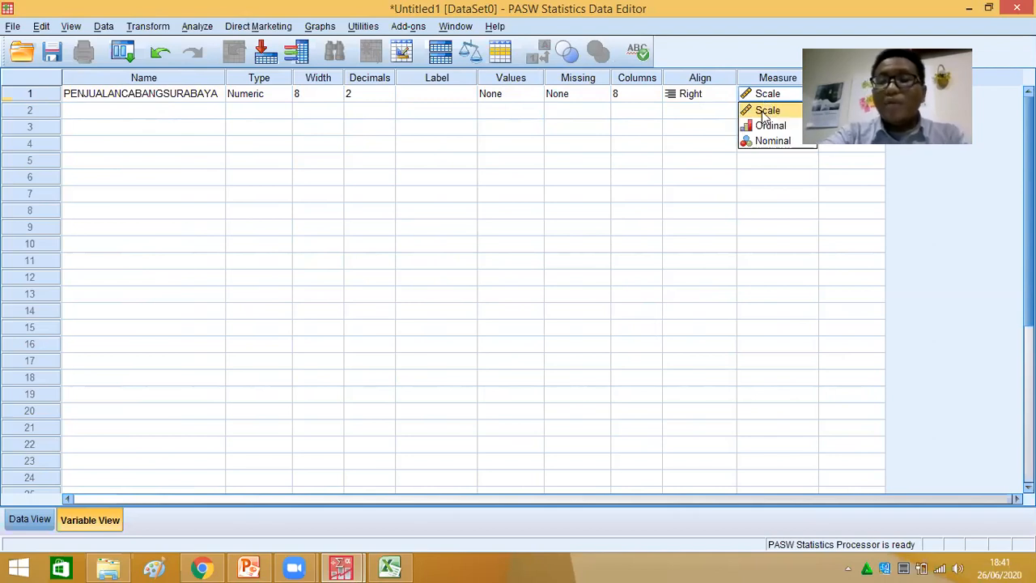
left_click(765, 113)
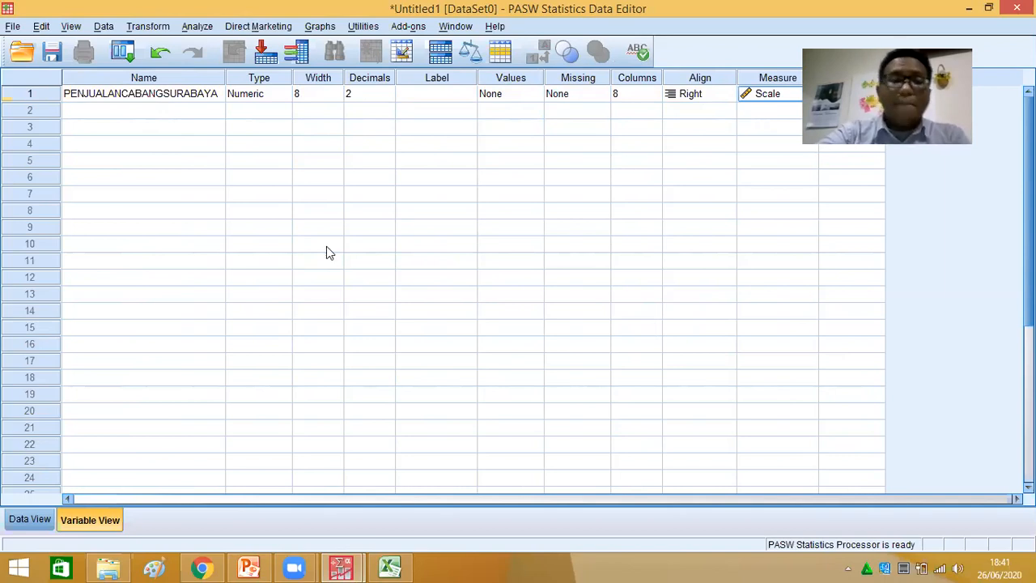
Select the variable's first data cell, switch to Excel and copy cells A2:A51 from the One Sample Test sheet.
left_click(34, 519)
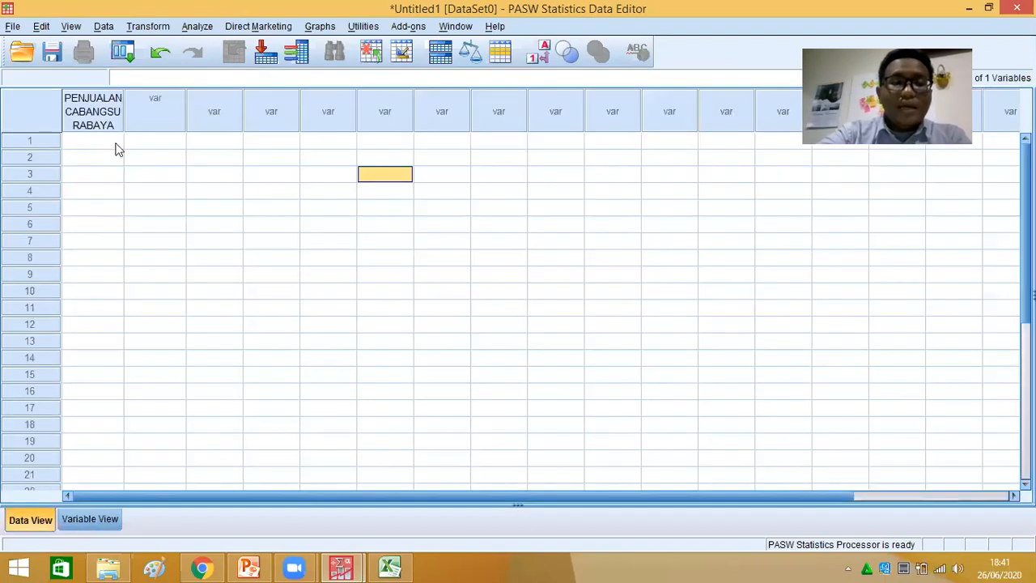
left_click(97, 140)
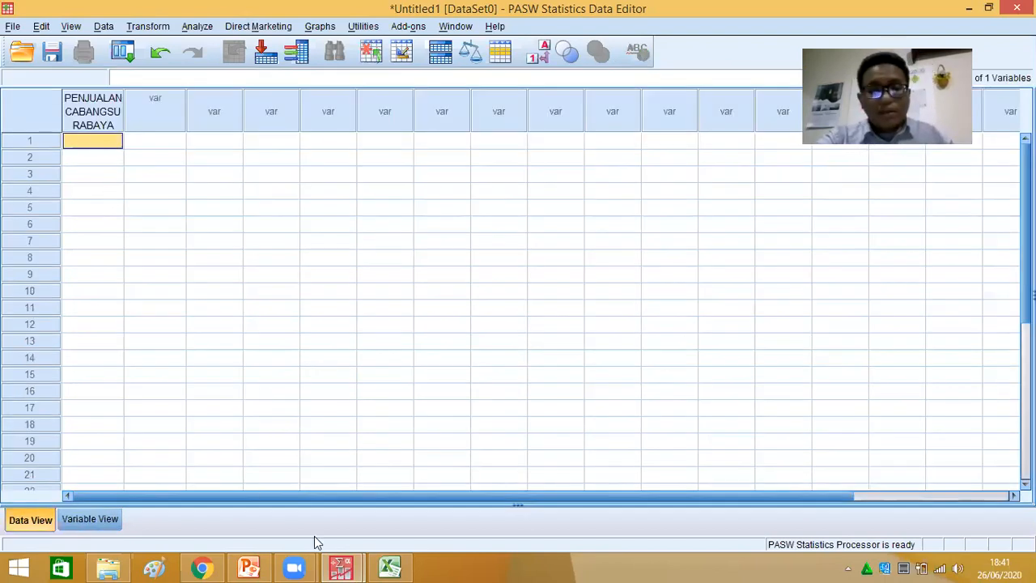
left_click(390, 567)
left_click_drag(69, 182, 49, 506)
key("ctrl+c")
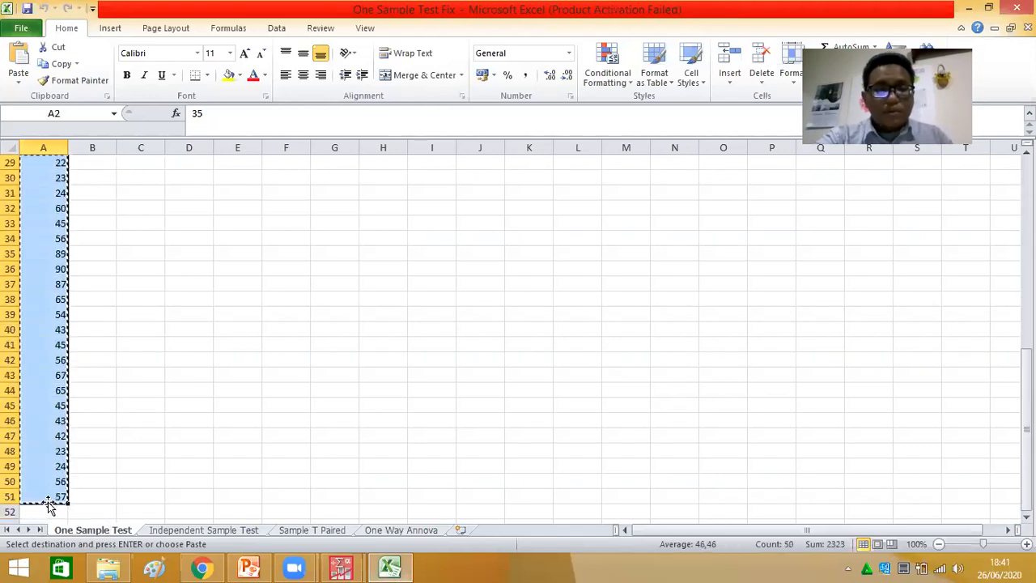
Return to the PASW data editor and paste the copied sales values into PENJUALANCABANGSURABAYA from case 1, checking through the last row.
left_click(341, 568)
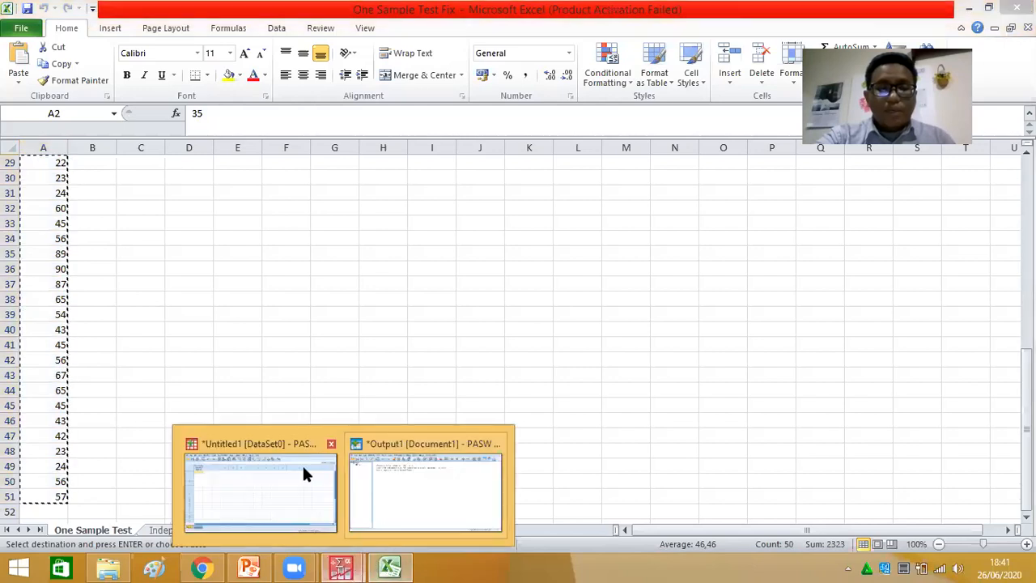
left_click(304, 473)
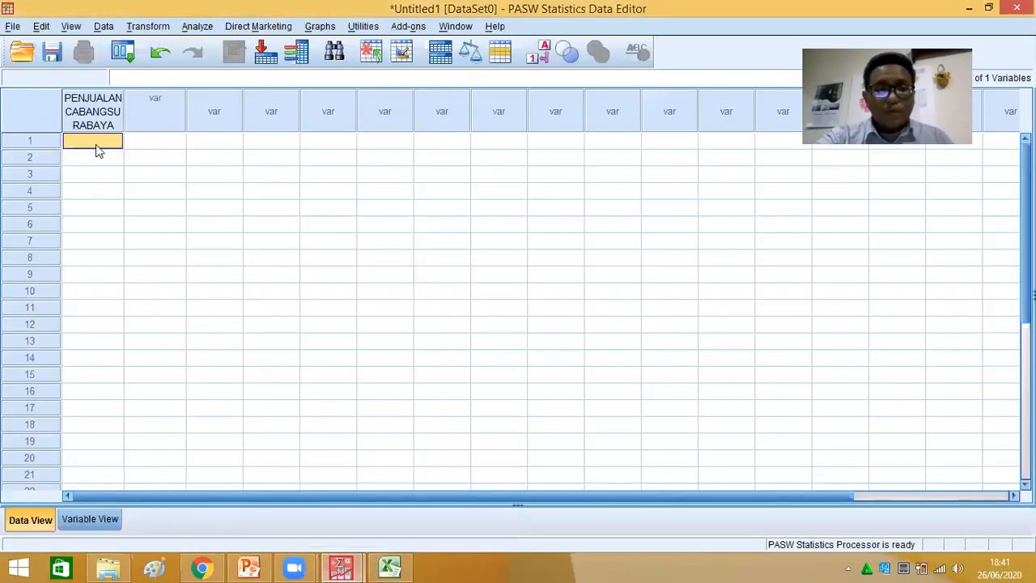
double_click(96, 145)
left_click(121, 158)
left_click(109, 143)
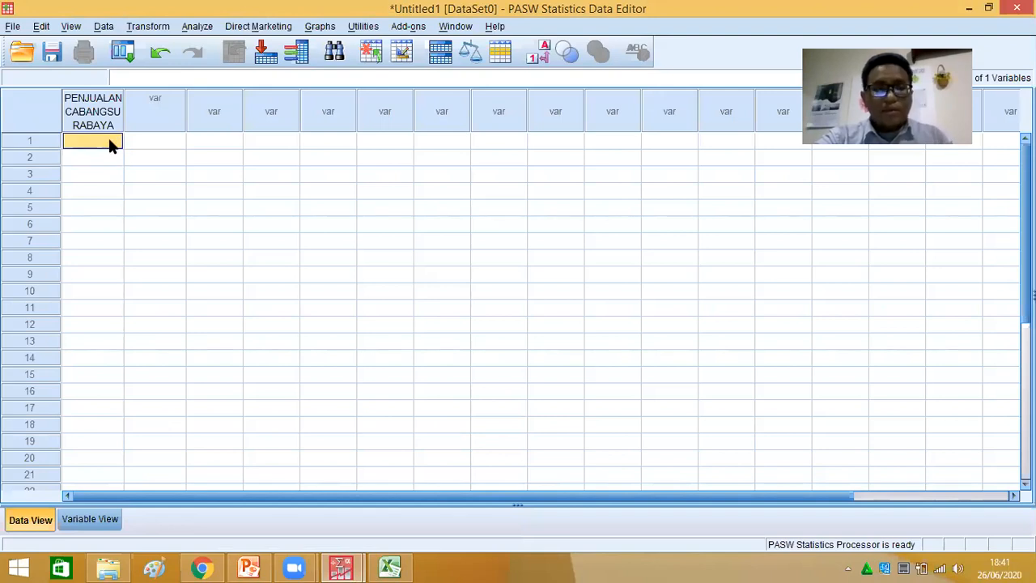
key("ctrl+v")
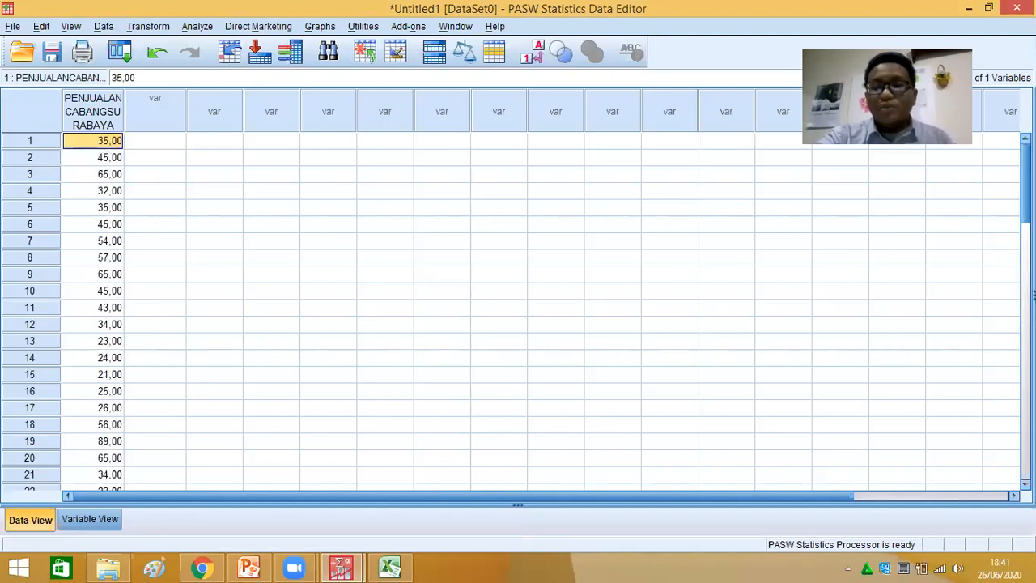
scroll(519, 315, "down", 14)
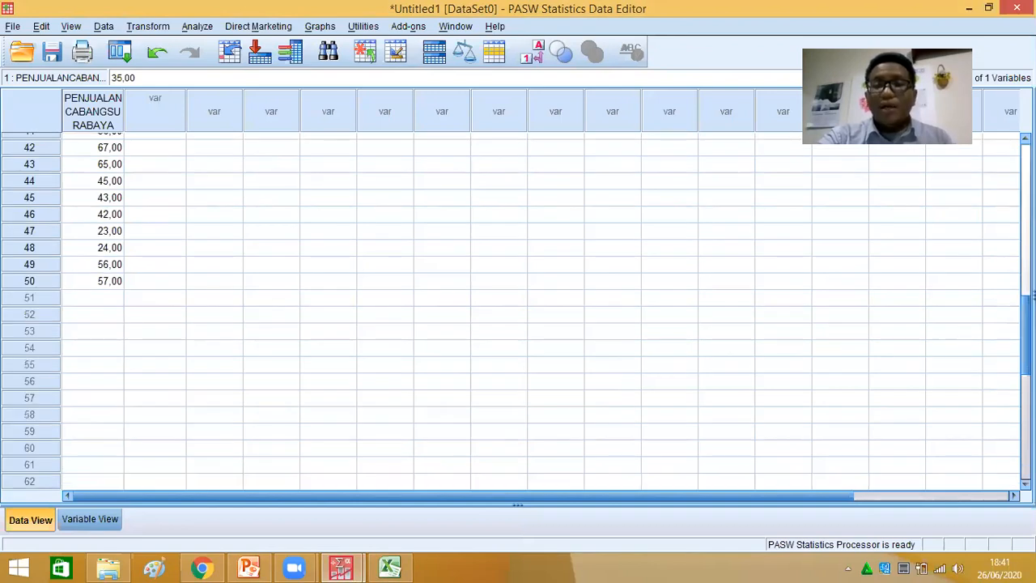
scroll(518, 316, "up", 14)
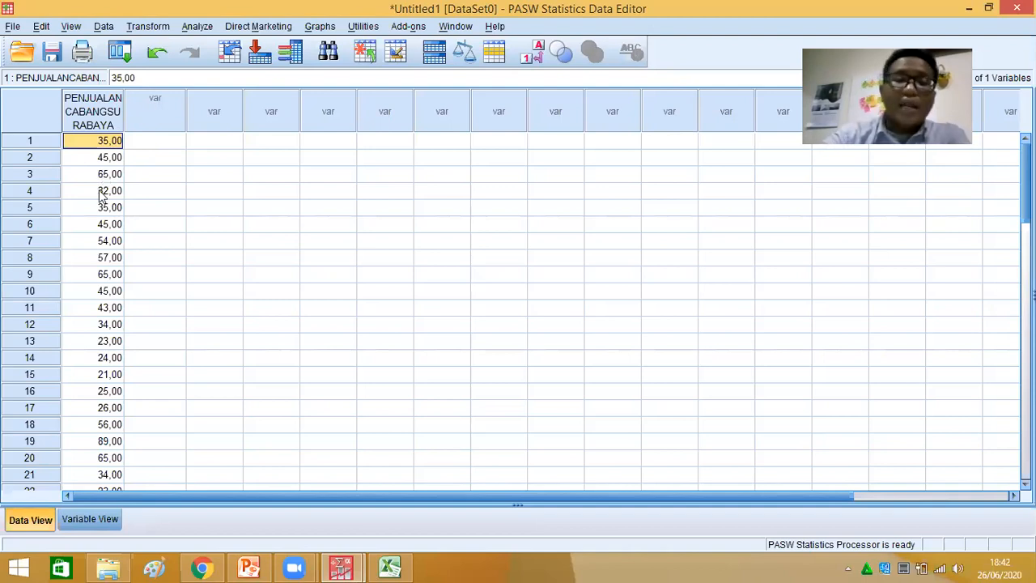
Set up a One-Sample T Test with PENJUALANCABANGSURABAYA as the test variable.
left_click(198, 27)
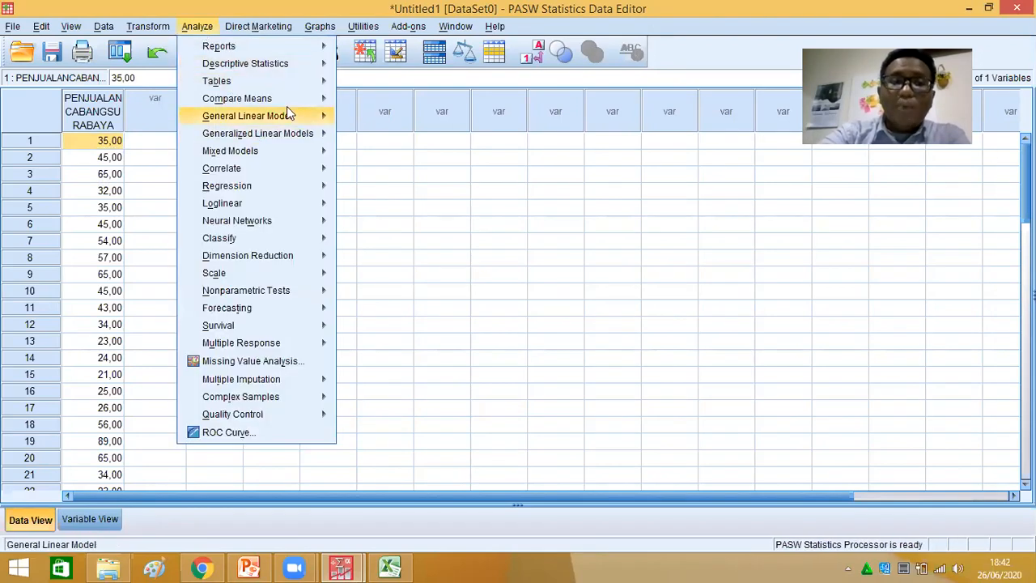
mouse_move(296, 102)
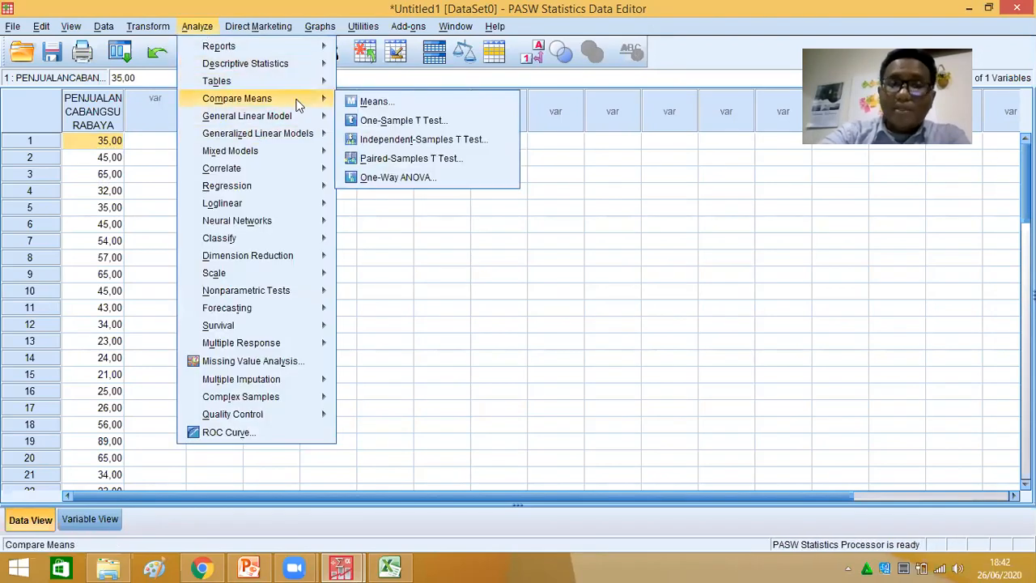
left_click(385, 123)
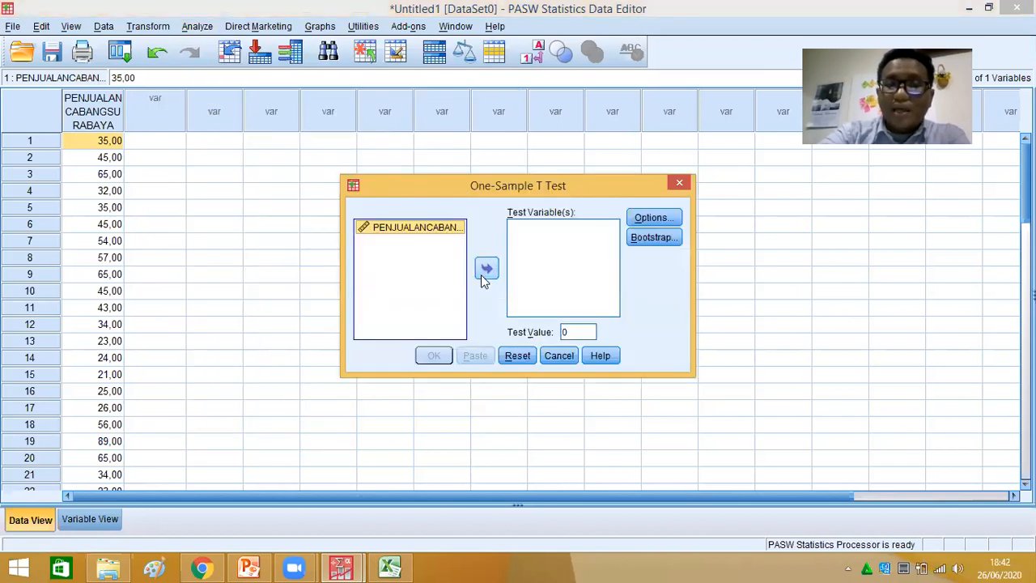
left_click(485, 272)
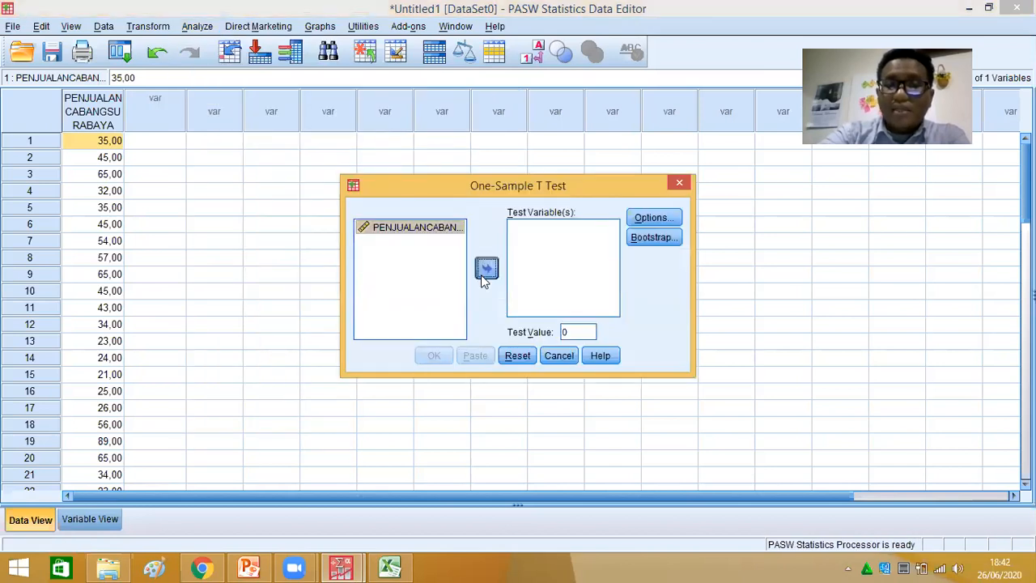
Look up the branch standard on the STUDI KASUS slide in PowerPoint, enter 35,5 as the test value in PASW, and run the test.
double_click(572, 337)
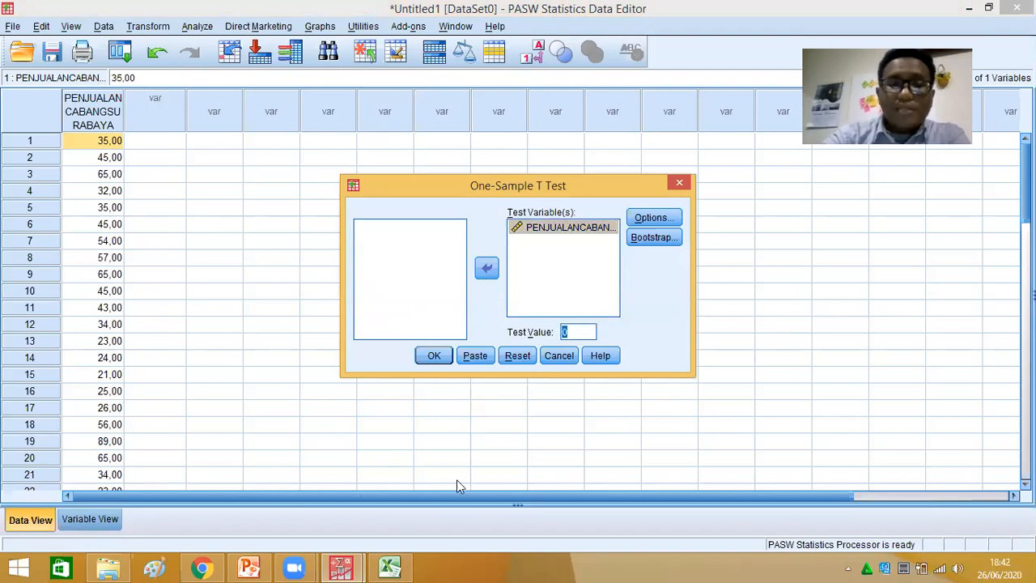
left_click(249, 567)
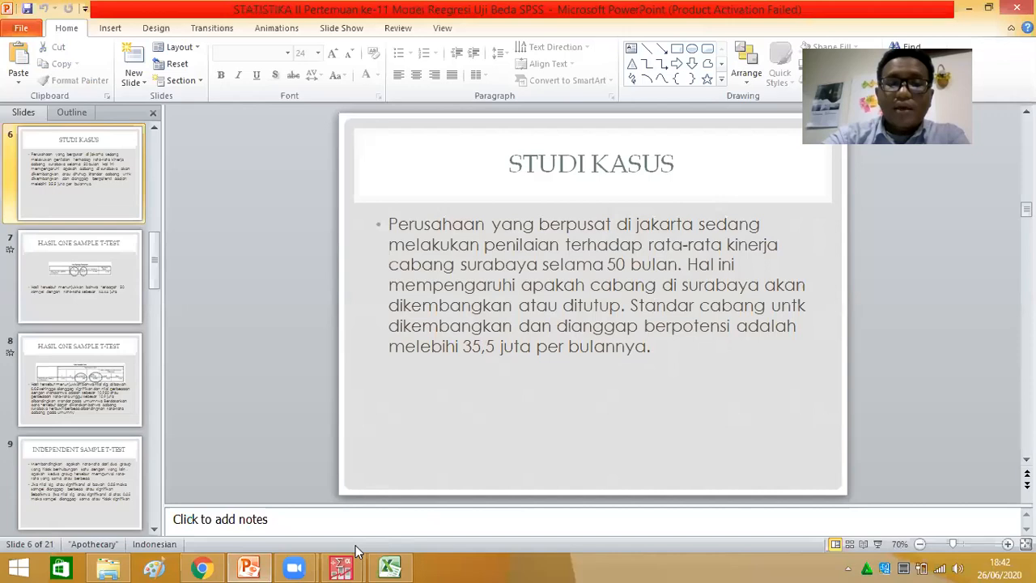
mouse_move(348, 567)
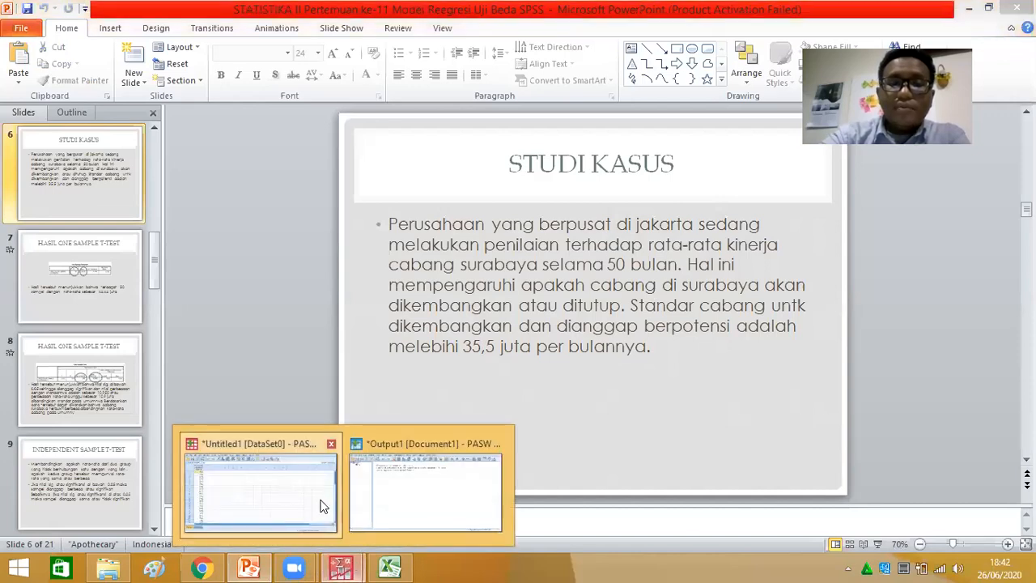
left_click(324, 505)
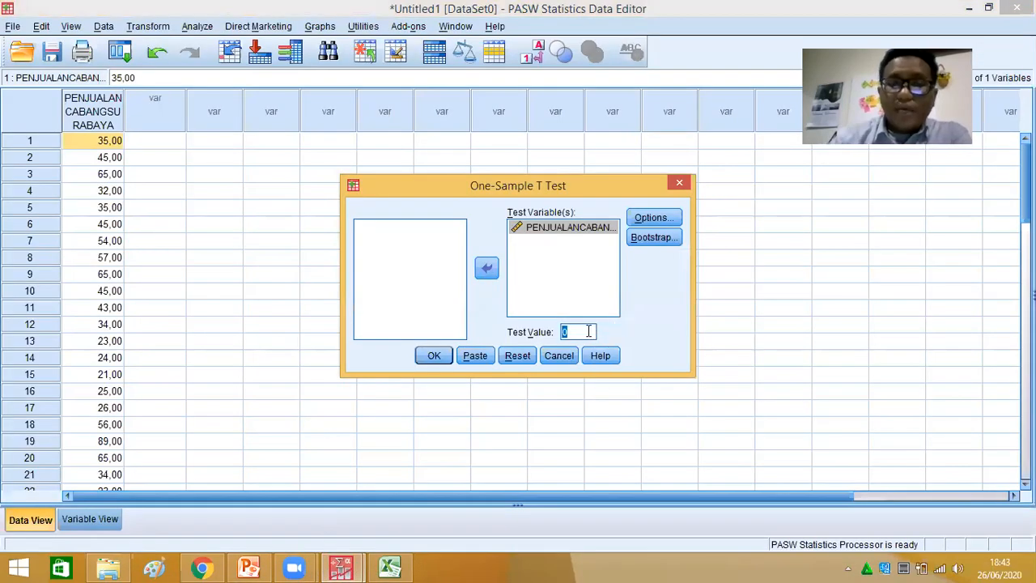
key("BackSpace")
type("35")
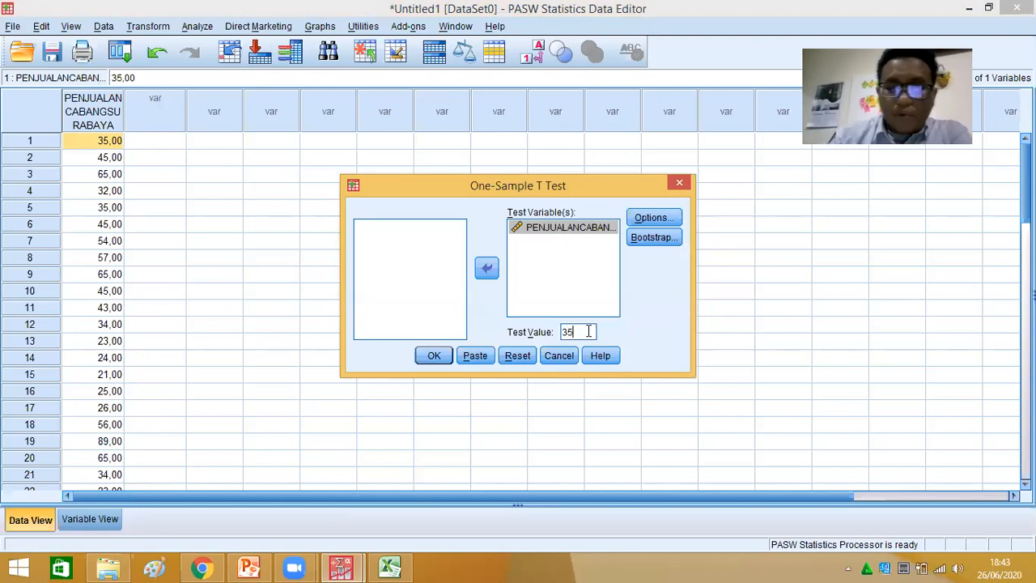
type(",5")
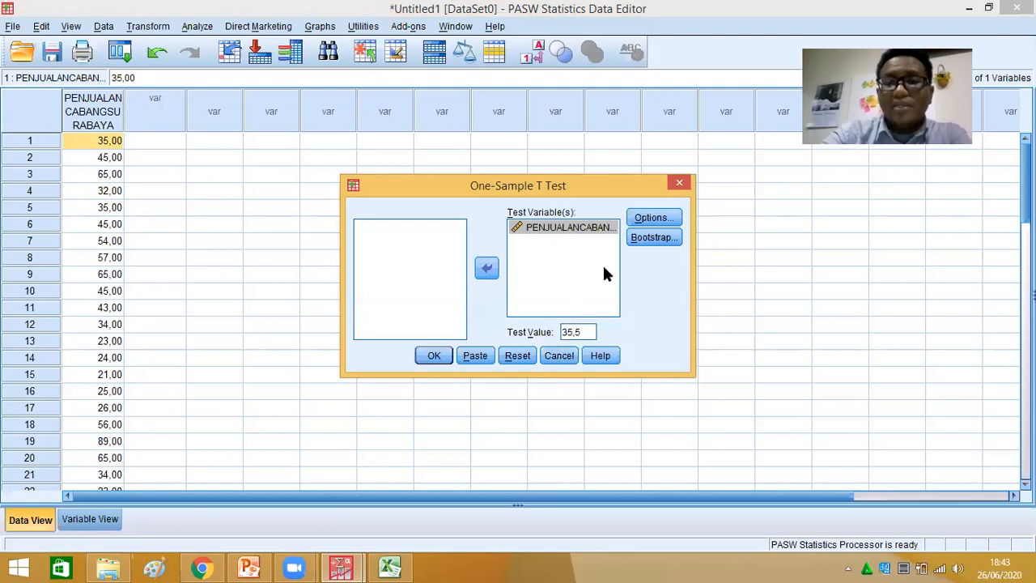
left_click(435, 355)
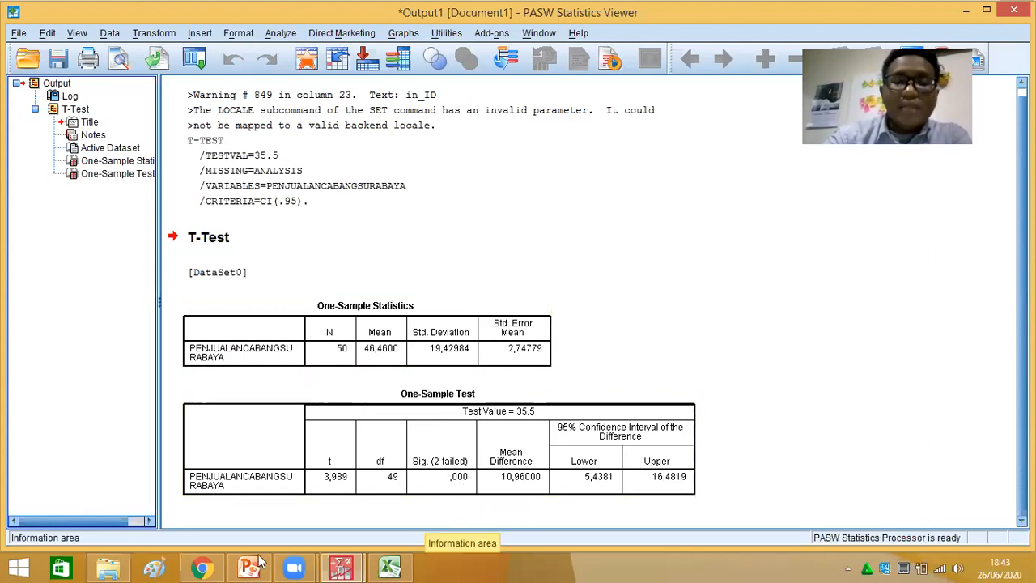
Switch to PowerPoint and open slide 7, HASIL ONE SAMPLE T-TEST.
left_click_drag(249, 567, 416, 561)
left_click(396, 561)
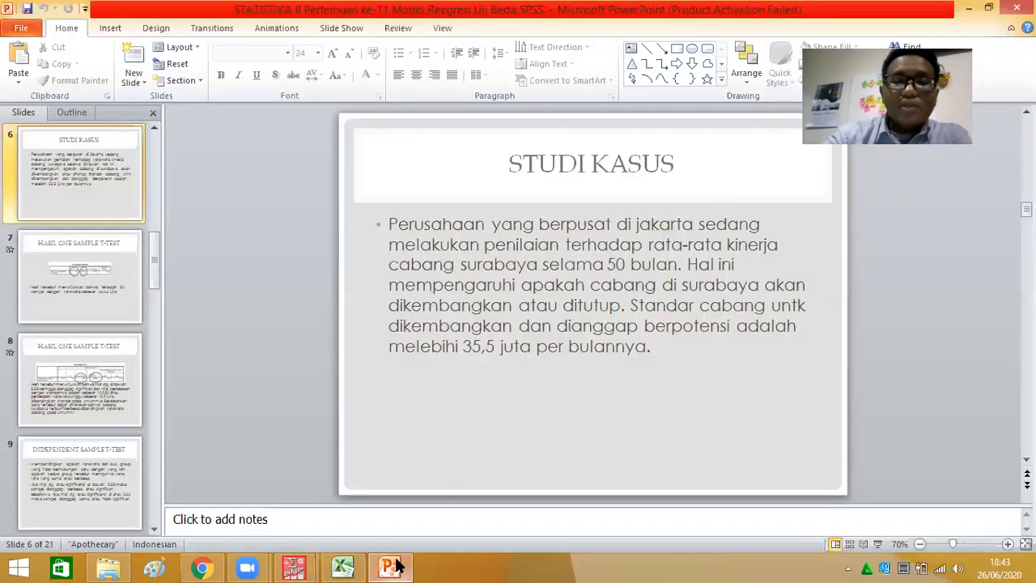
left_click(105, 243)
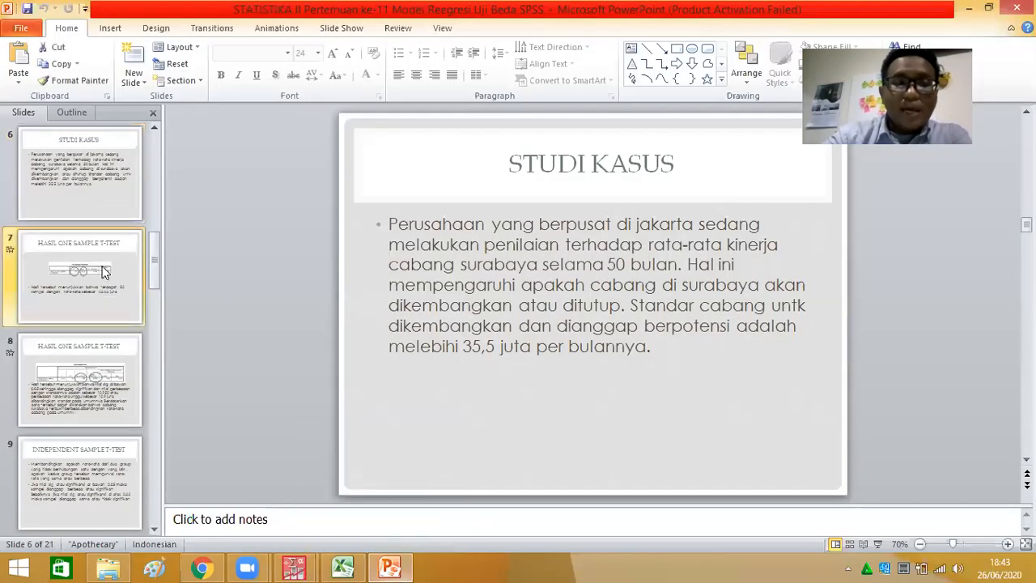
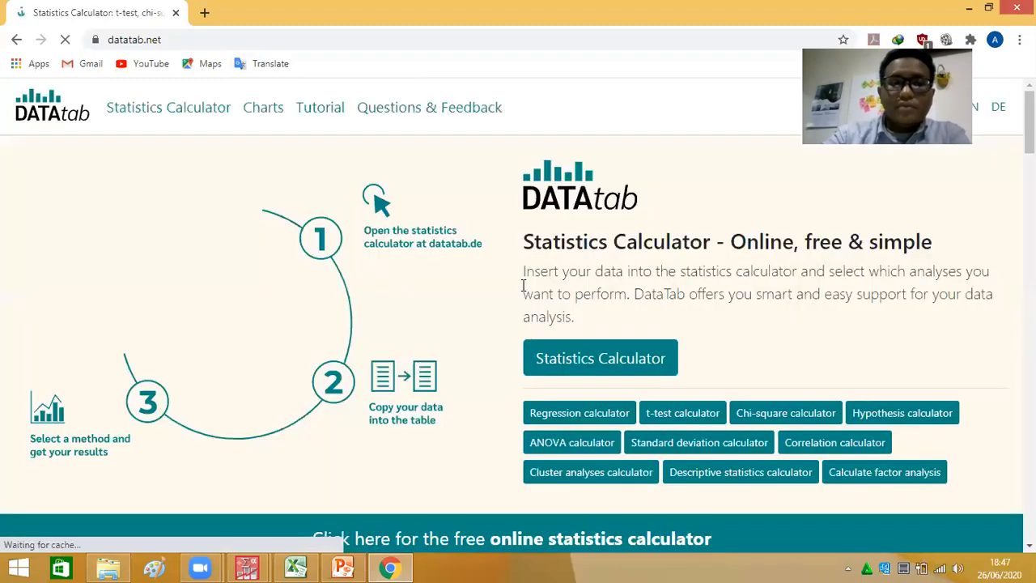
Open the Statistics Calculator on datatab.net and clear the example data from the table.
left_click(586, 373)
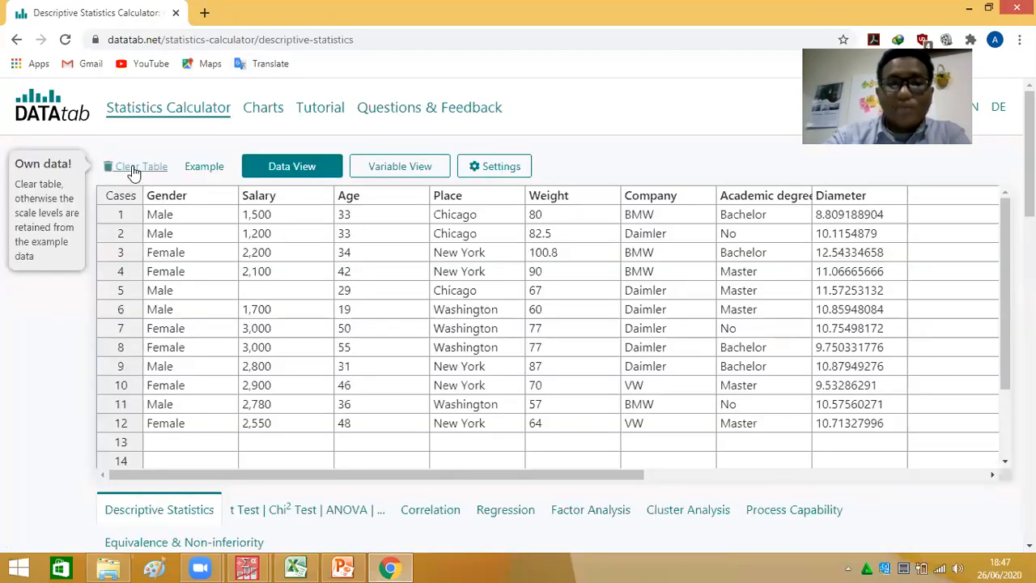
left_click(134, 169)
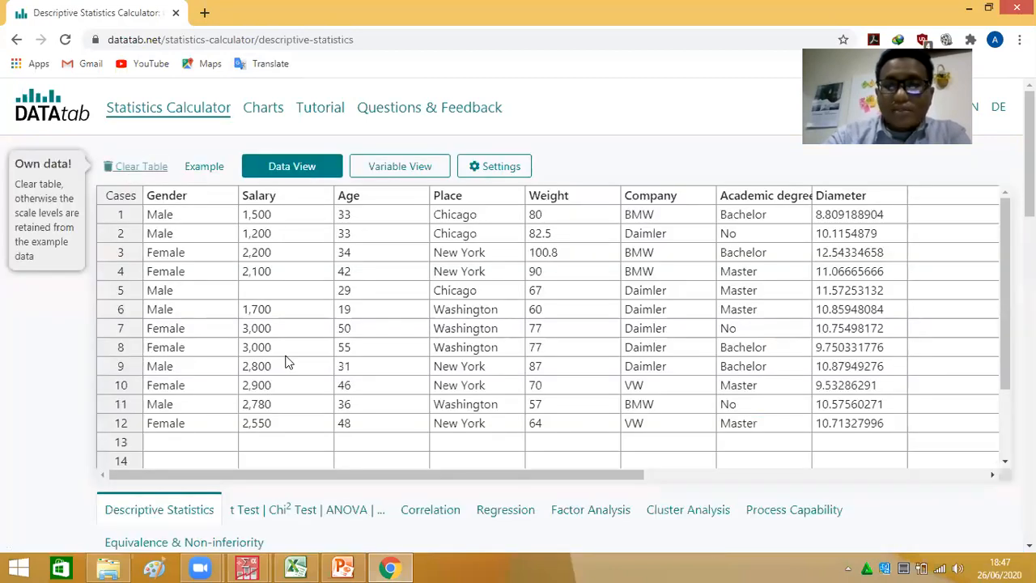
Switch to the One Sample Test sheet in Excel and go back to its first rows.
left_click(296, 567)
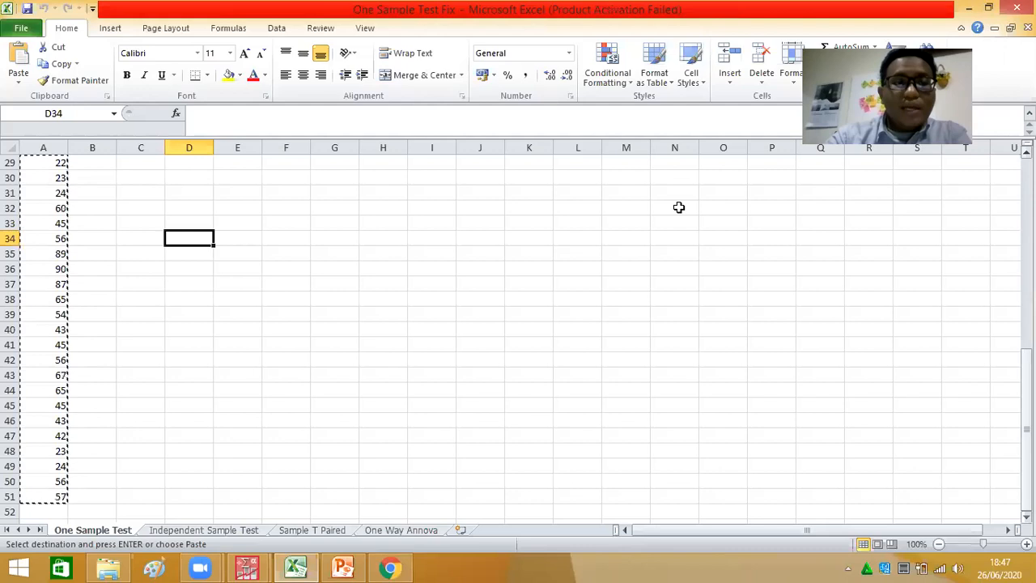
scroll(136, 201, "up", 9)
left_click(137, 204)
left_click_drag(43, 163, 258, 355)
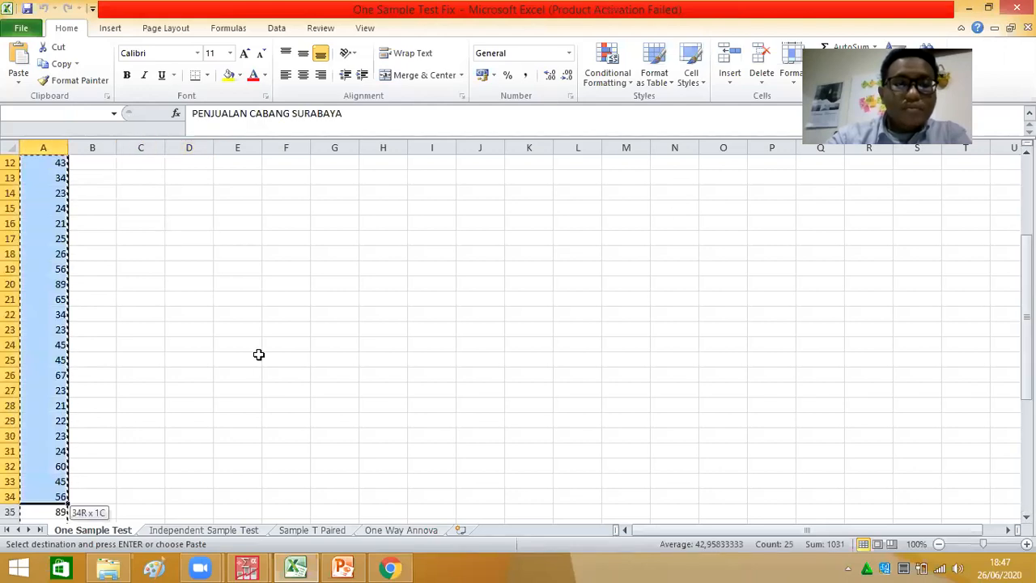
left_click(257, 355)
key("ctrl+Up")
double_click(251, 361)
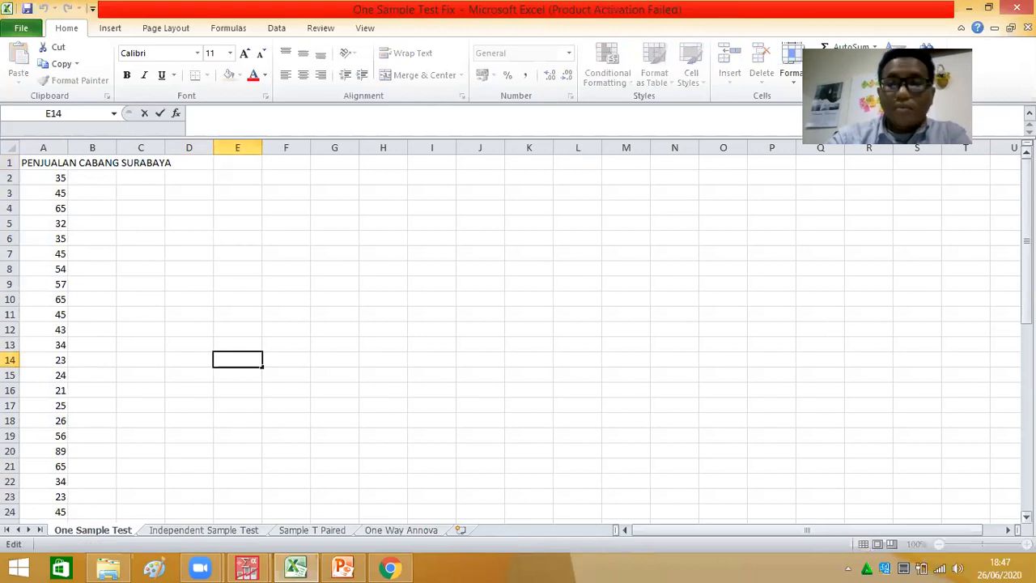
Copy cells A1:A51, including the PENJUALAN CABANG SURABAYA header.
left_click(36, 163)
left_click_drag(43, 163, 51, 486)
key("ctrl+c")
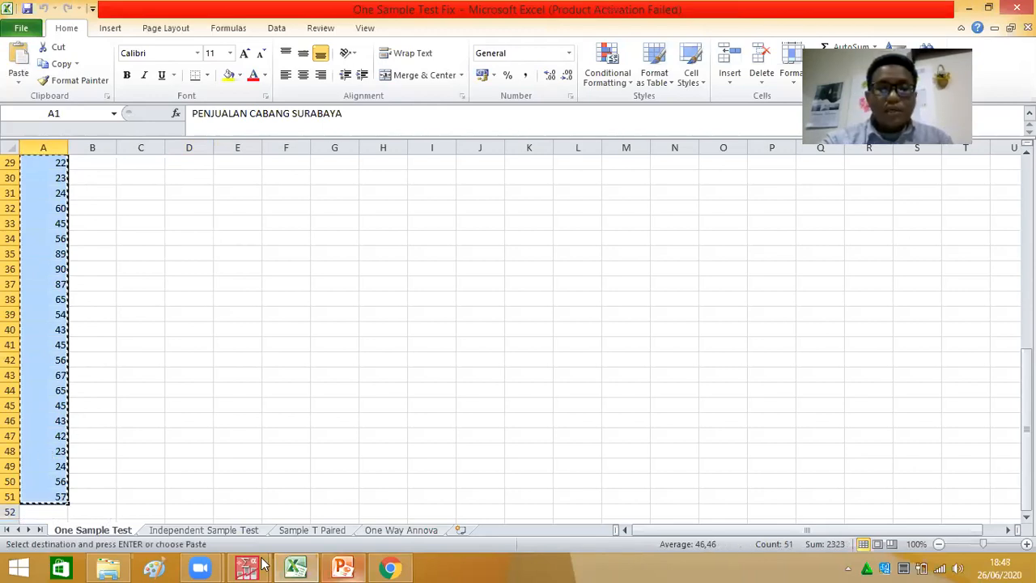
Return to DATAtab in Chrome and paste the copied column into the first table column, starting in the variable name row.
left_click(389, 567)
left_click(205, 199)
double_click(205, 199)
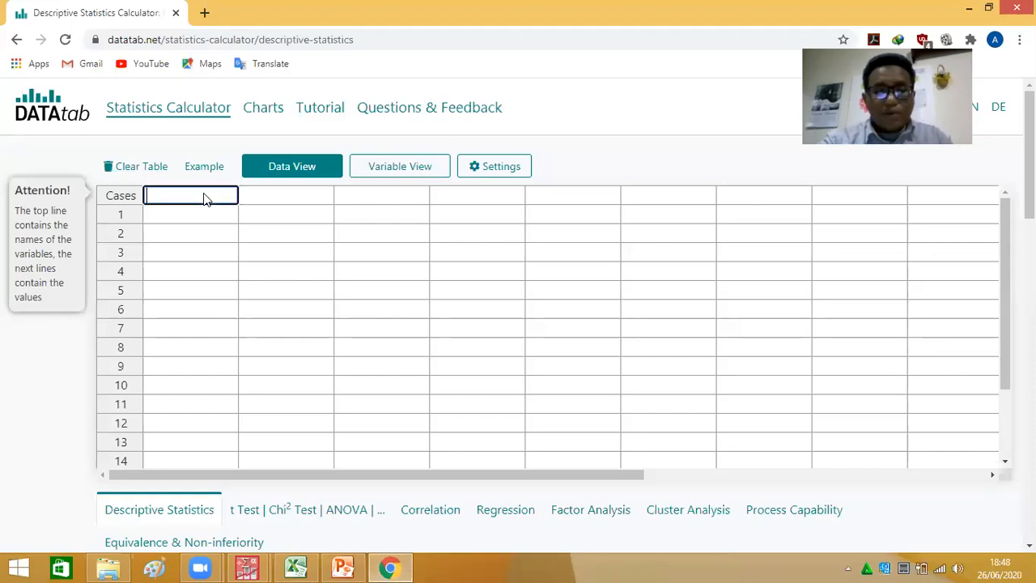
key("ctrl+v")
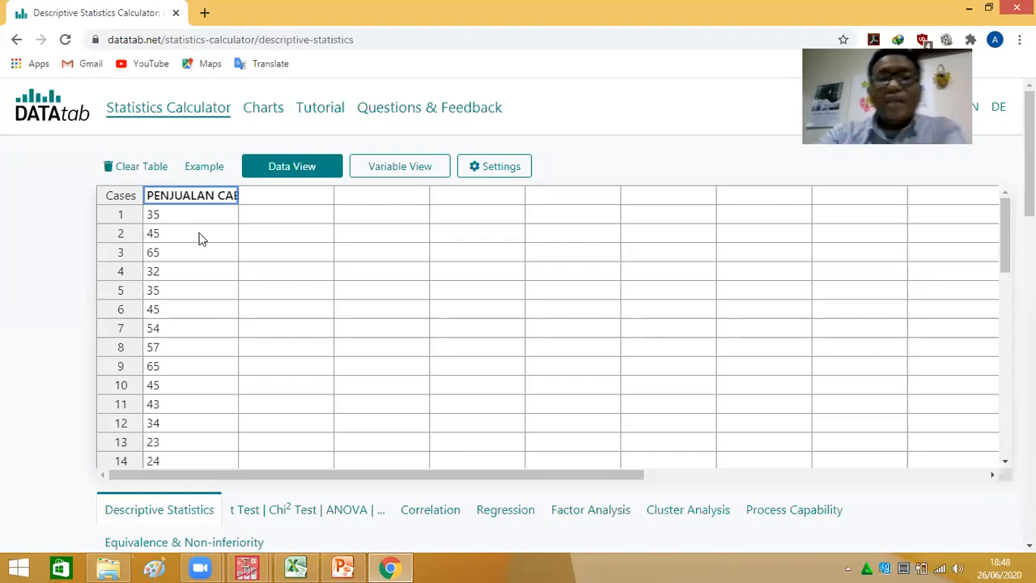
Choose Metric as the level of measurement of PENJUALAN CABANG SURABAYA and return to the data table.
left_click(417, 168)
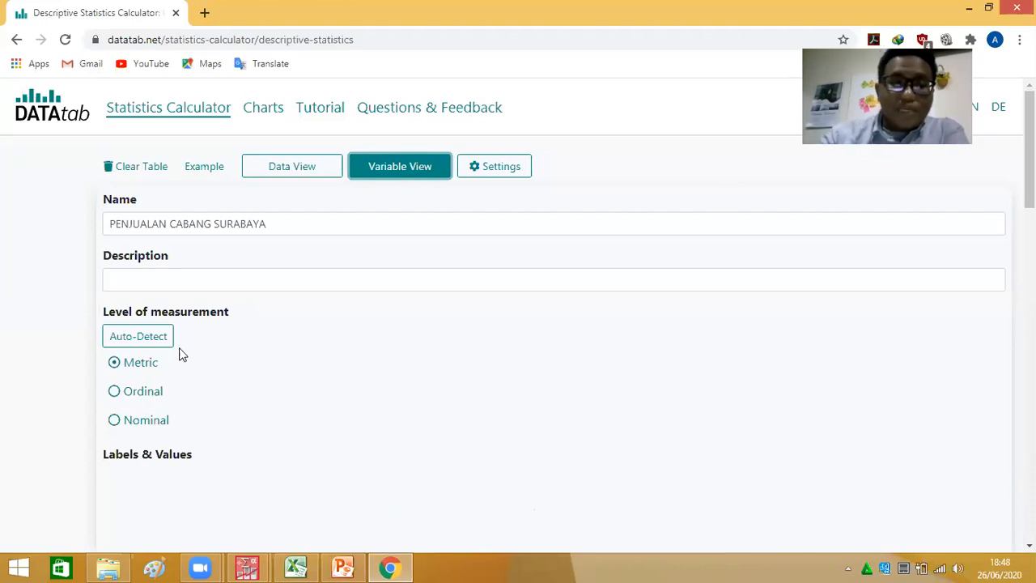
left_click(118, 366)
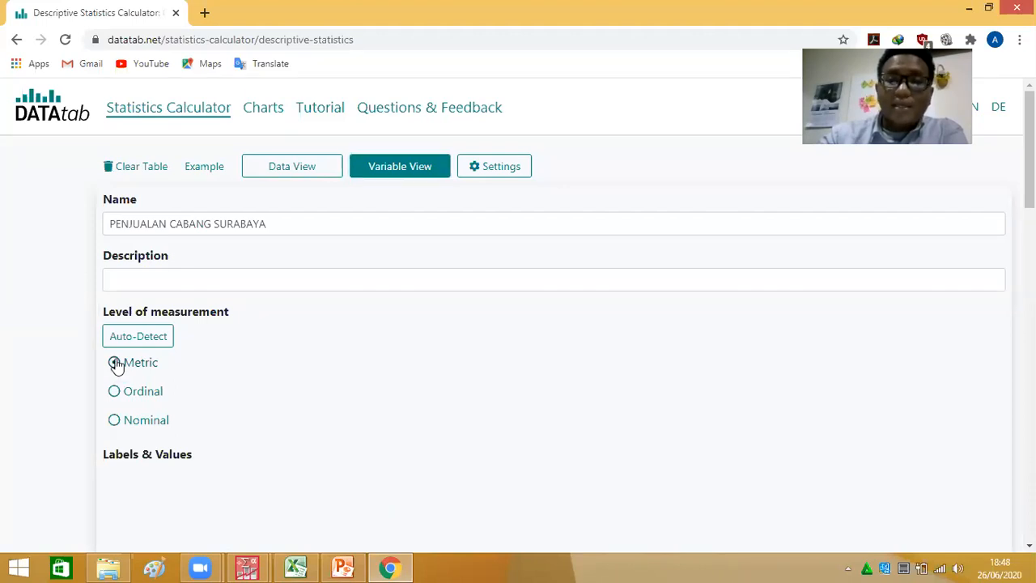
left_click(304, 176)
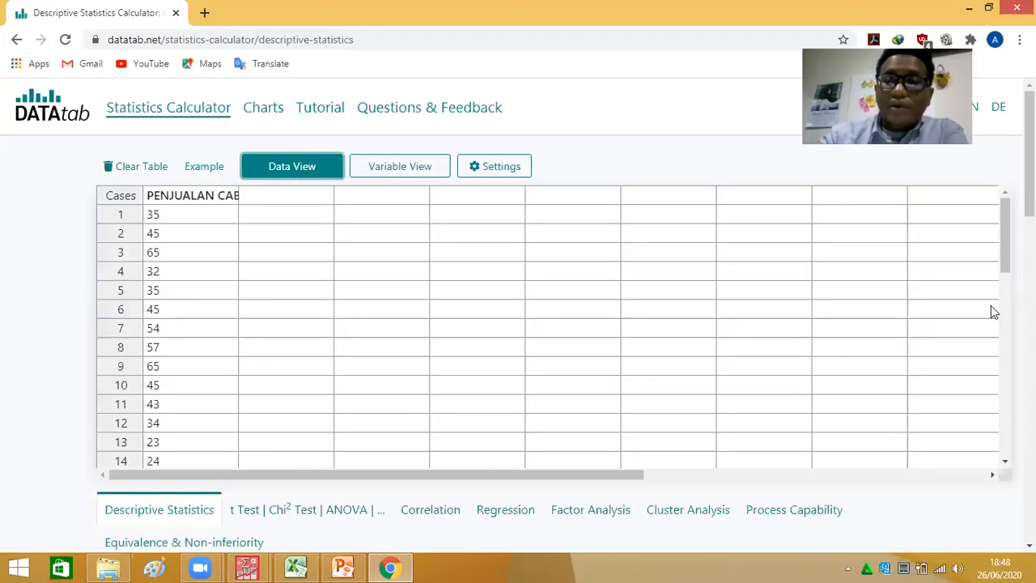
Open the t-test calculator and select PENJUALAN CABANG SURABAYA as the metric variable.
scroll(624, 458, "down", 1)
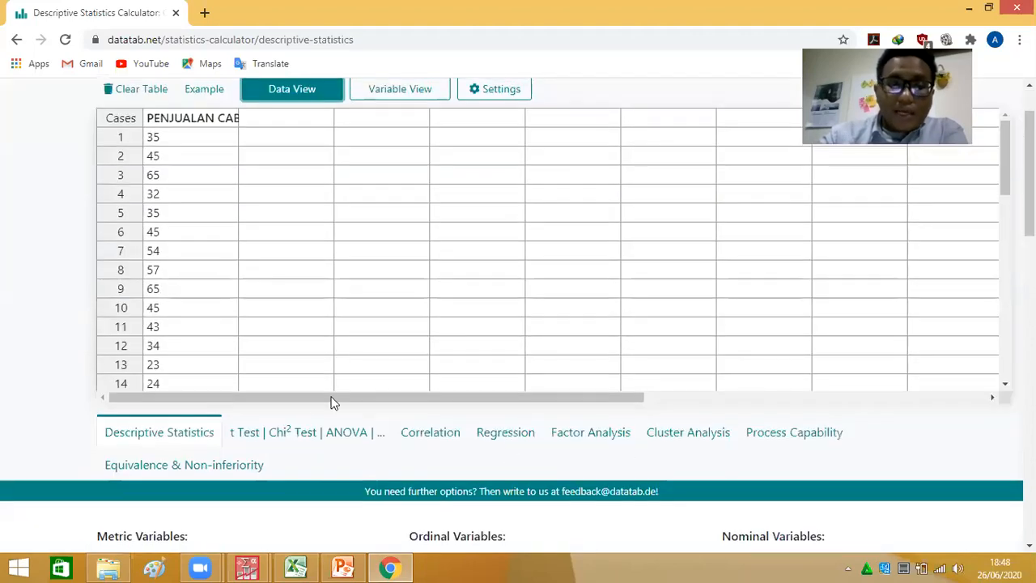
left_click(251, 437)
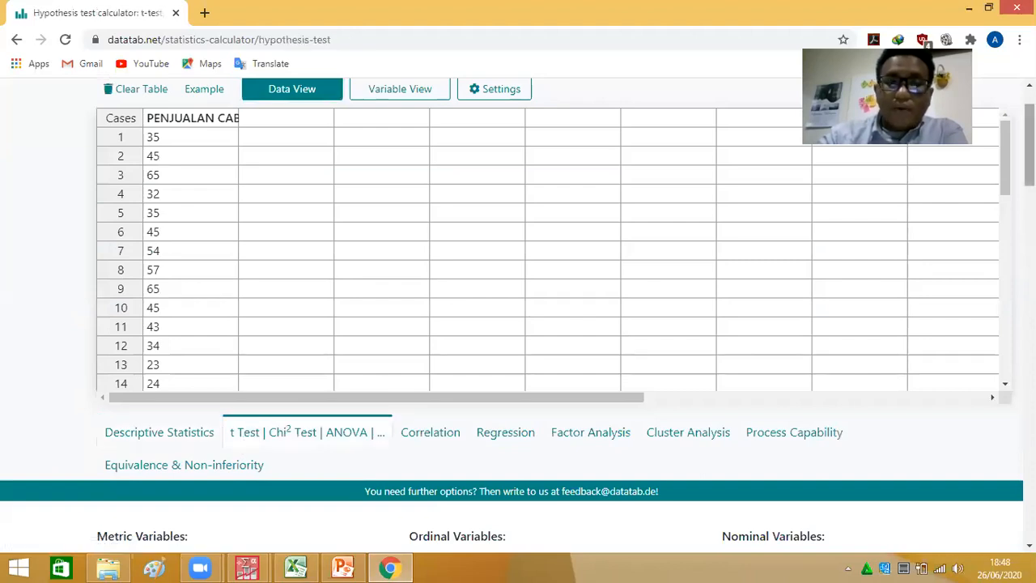
scroll(252, 438, "down", 2)
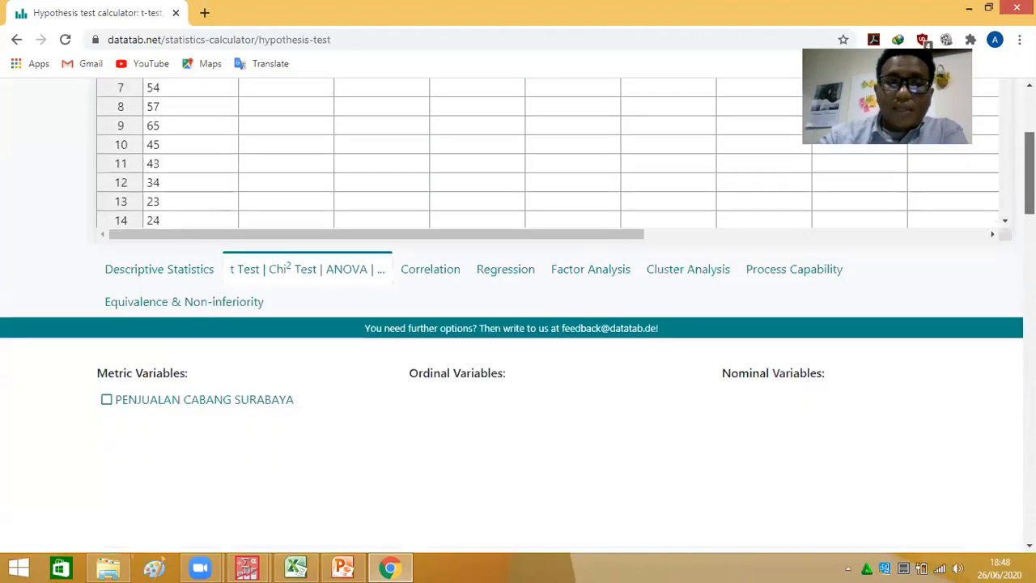
left_click(109, 402)
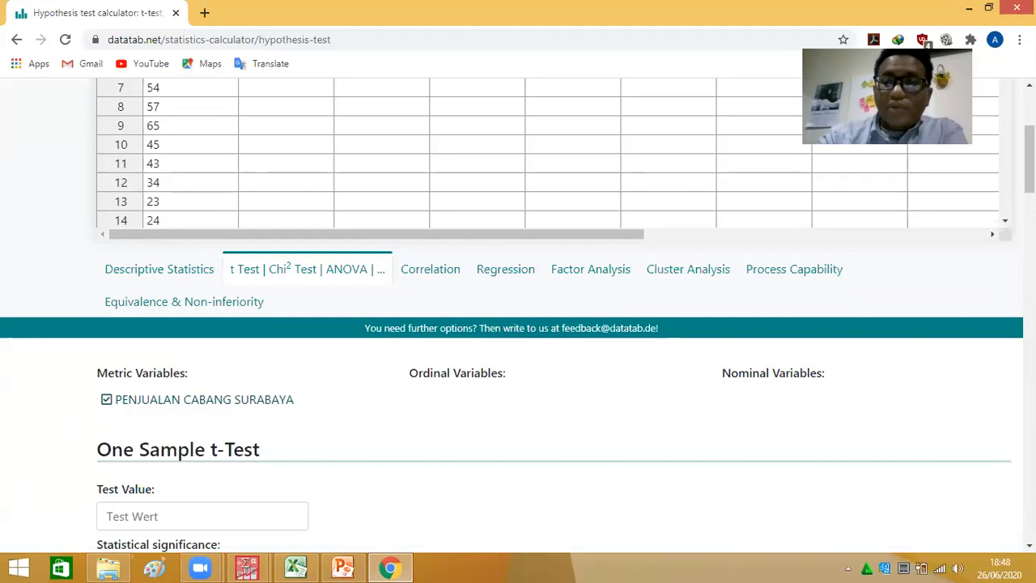
Try to calculate the one-sample t-test with a test value of 35,5 and check the statistics and test tables.
scroll(518, 324, "down", 1)
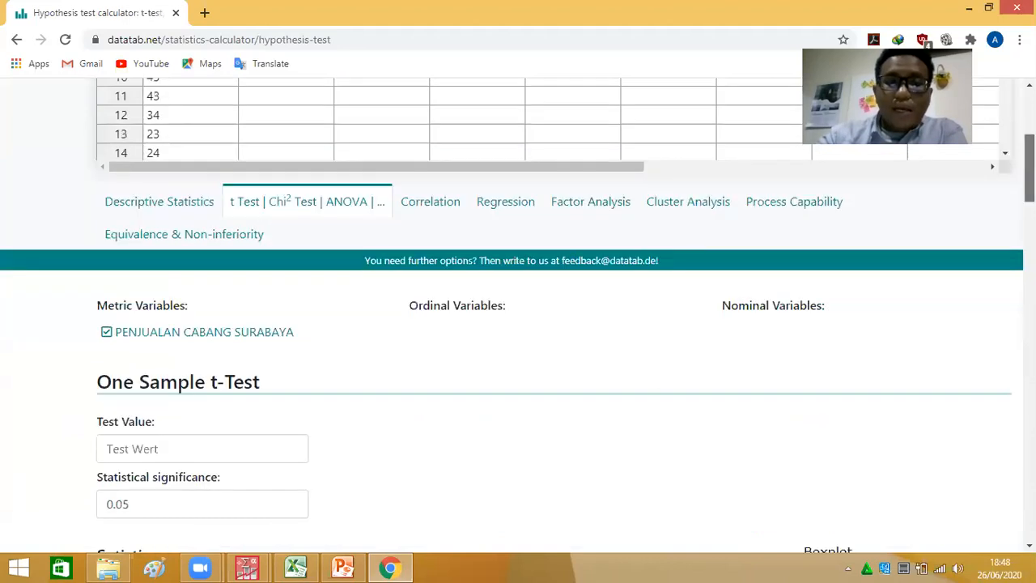
scroll(518, 323, "down", 4)
scroll(518, 324, "down", 1)
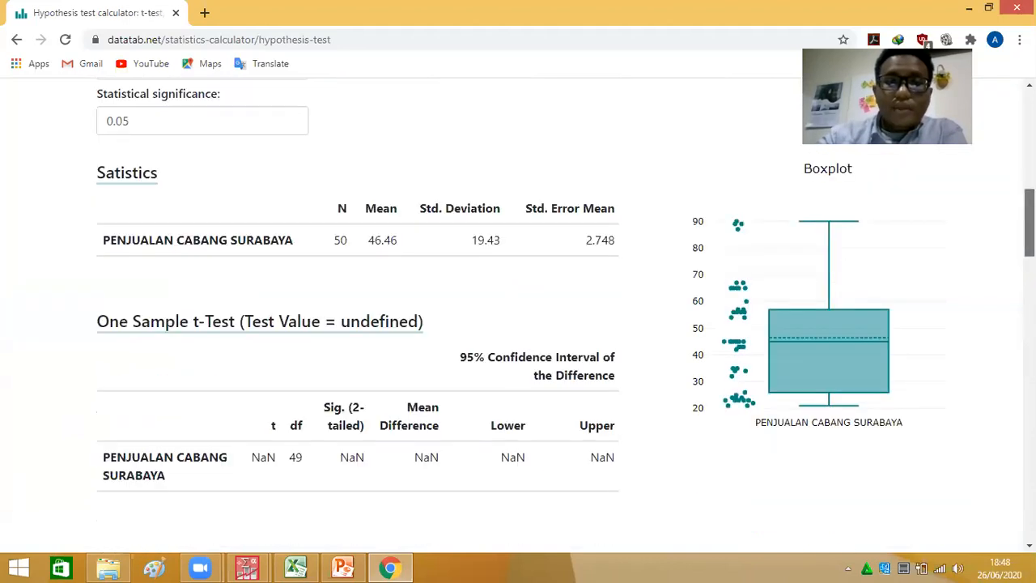
scroll(185, 524, "up", 1)
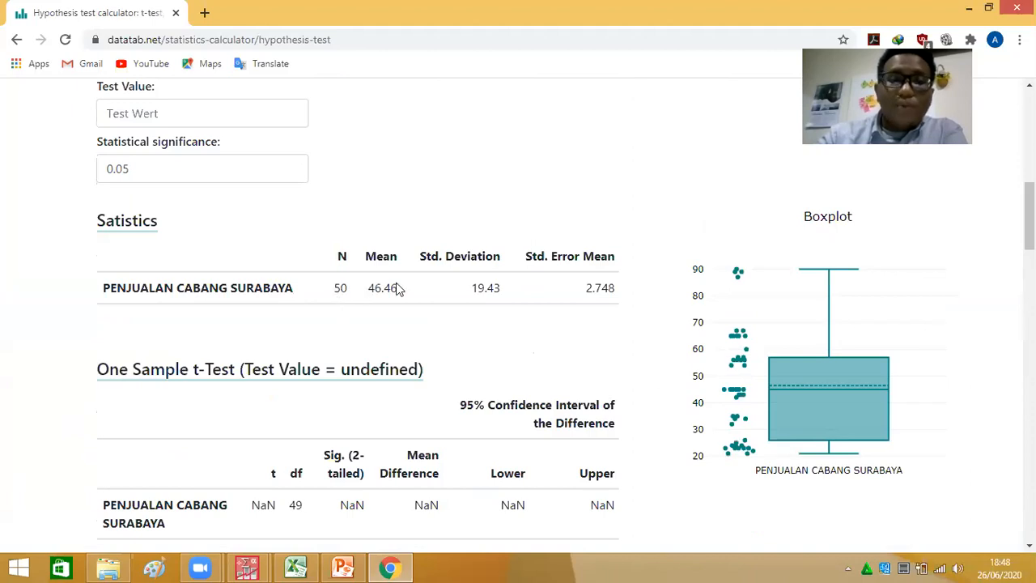
left_click(196, 119)
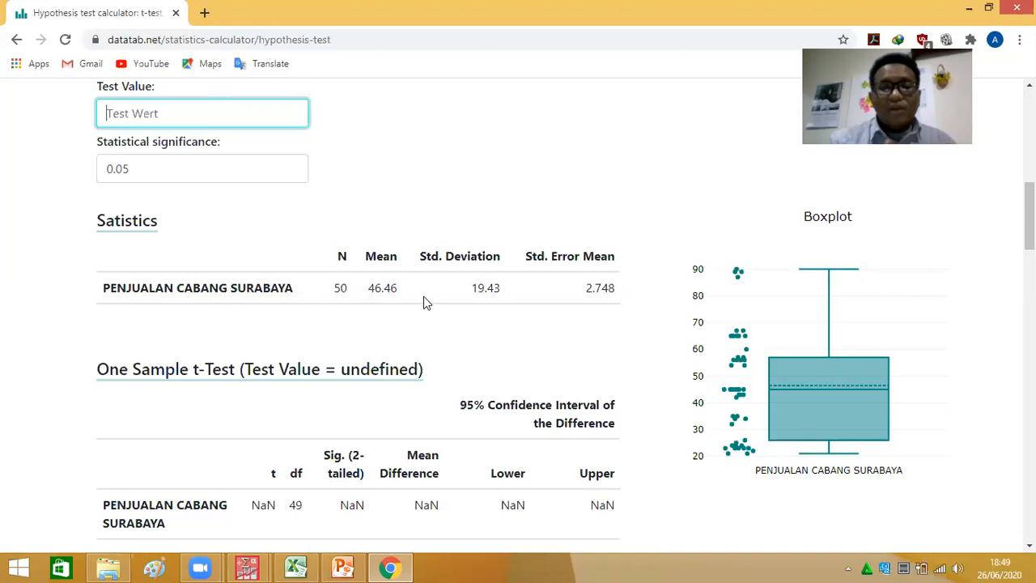
type("35,5")
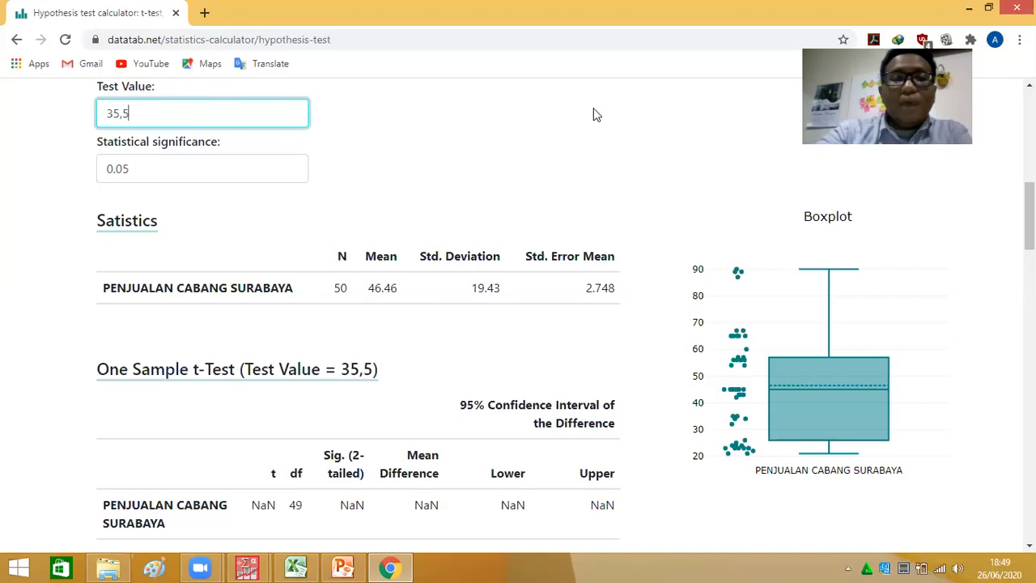
scroll(689, 259, "up", 2)
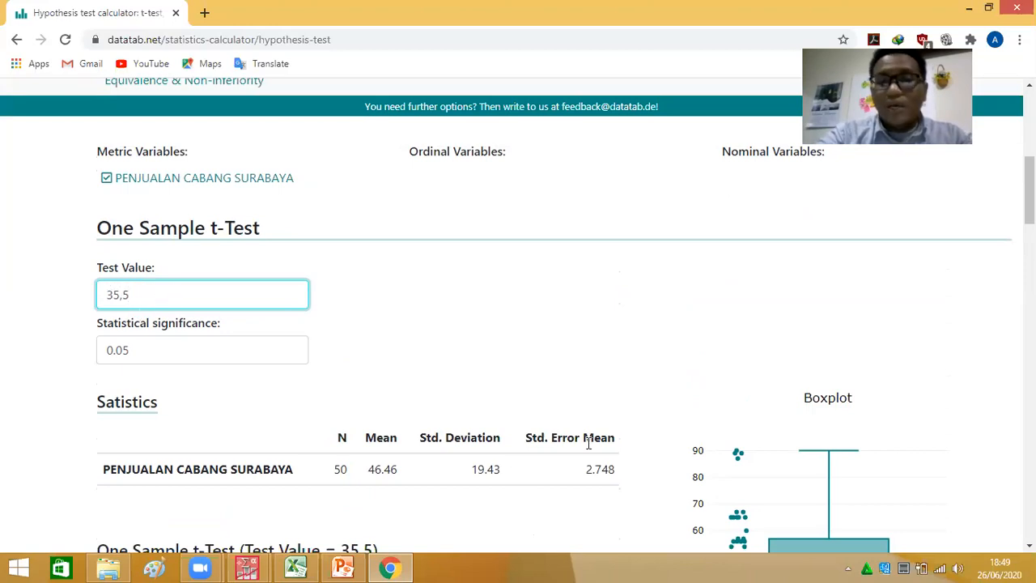
scroll(518, 316, "down", 3)
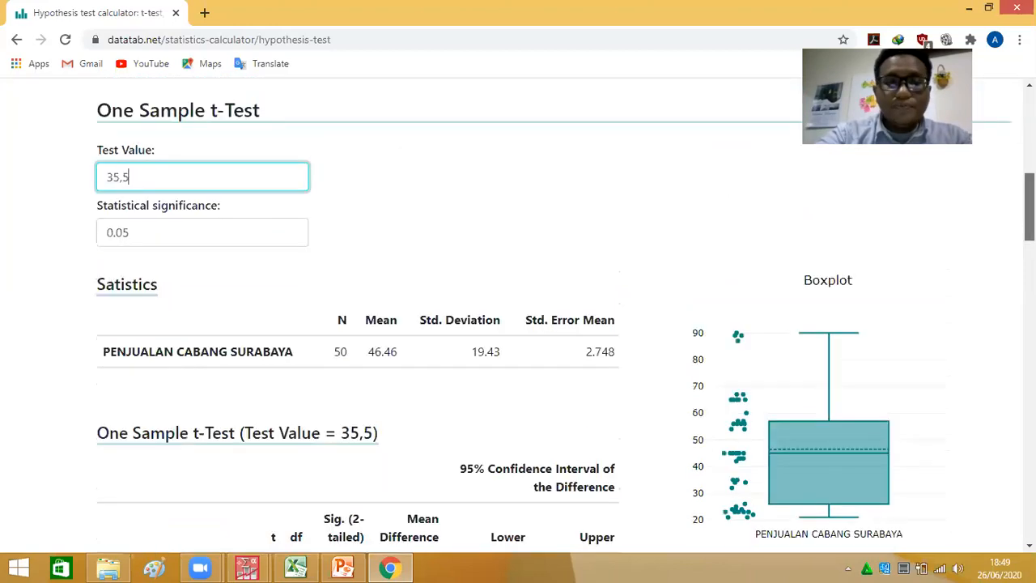
scroll(519, 316, "down", 1)
scroll(519, 316, "up", 4)
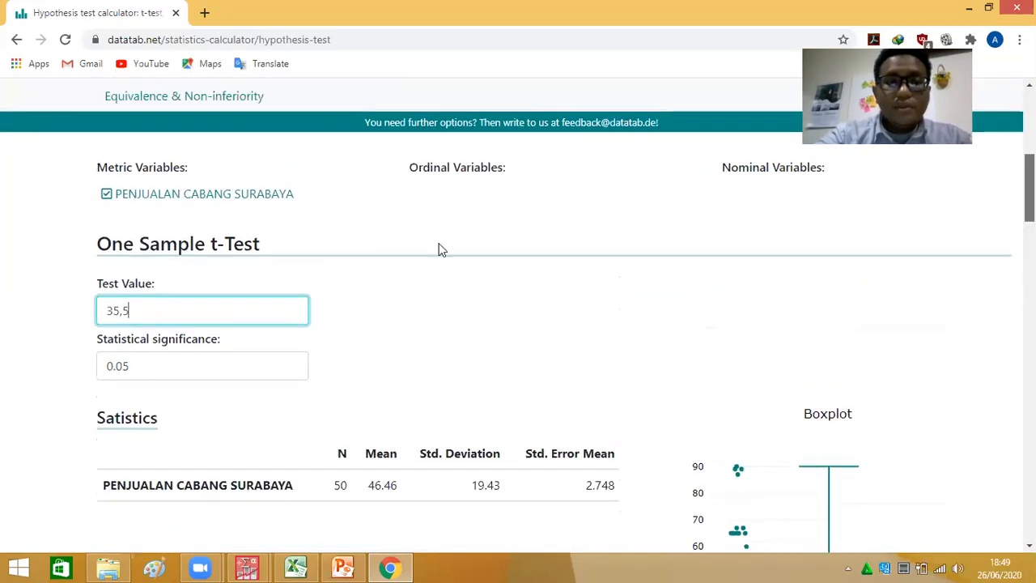
scroll(440, 248, "up", 1)
Reselect PENJUALAN CABANG SURABAYA, calculate its one-sample t-test with a test value of 35.5, and check the results.
left_click(105, 255)
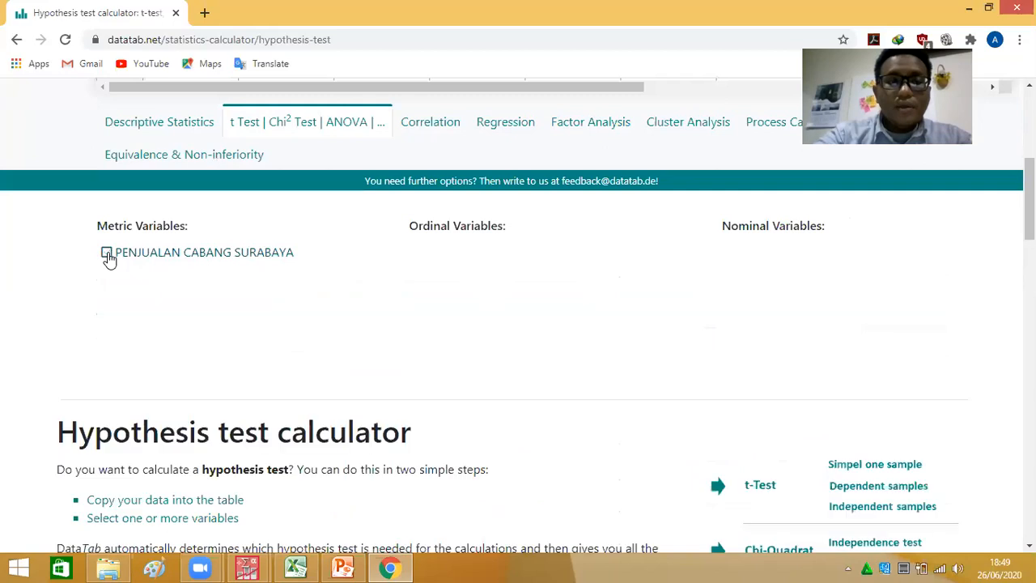
left_click(105, 254)
left_click(139, 368)
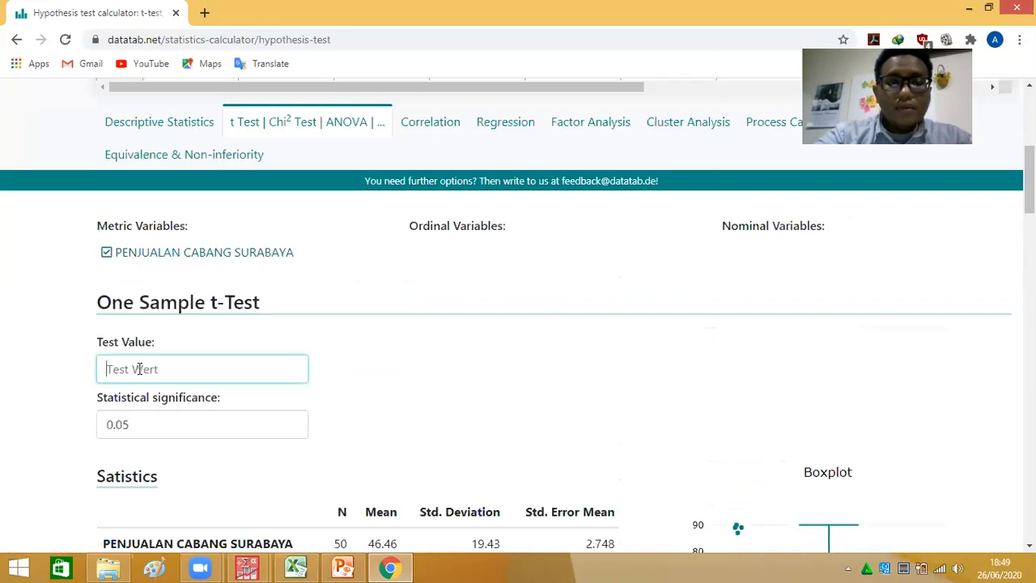
type("35")
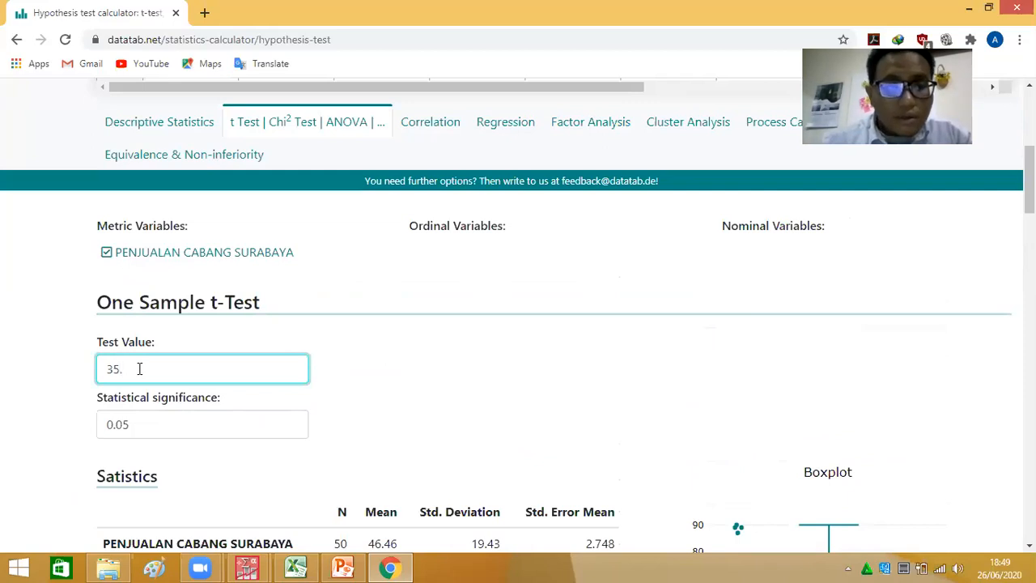
type(".5")
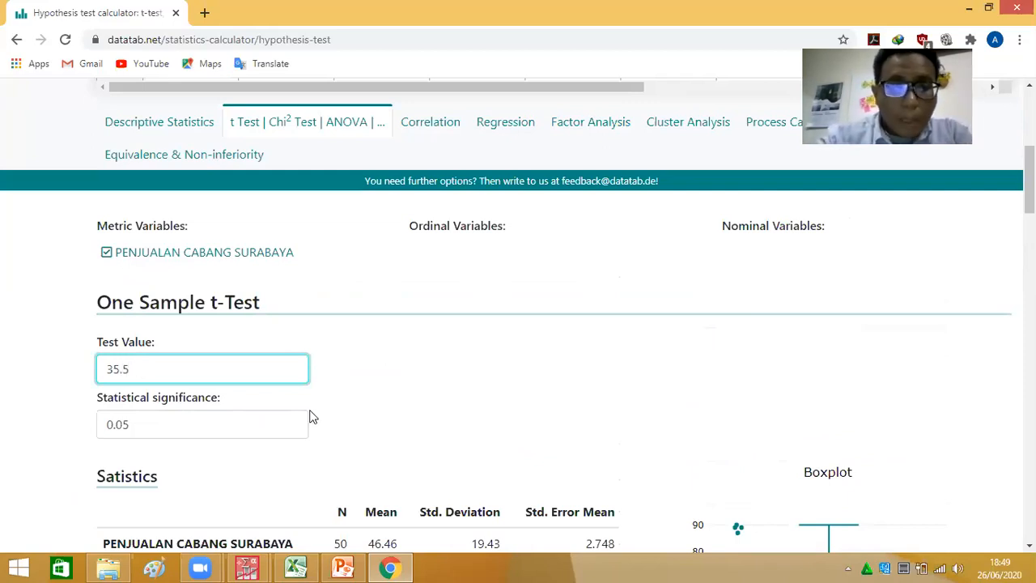
scroll(518, 316, "down", 5)
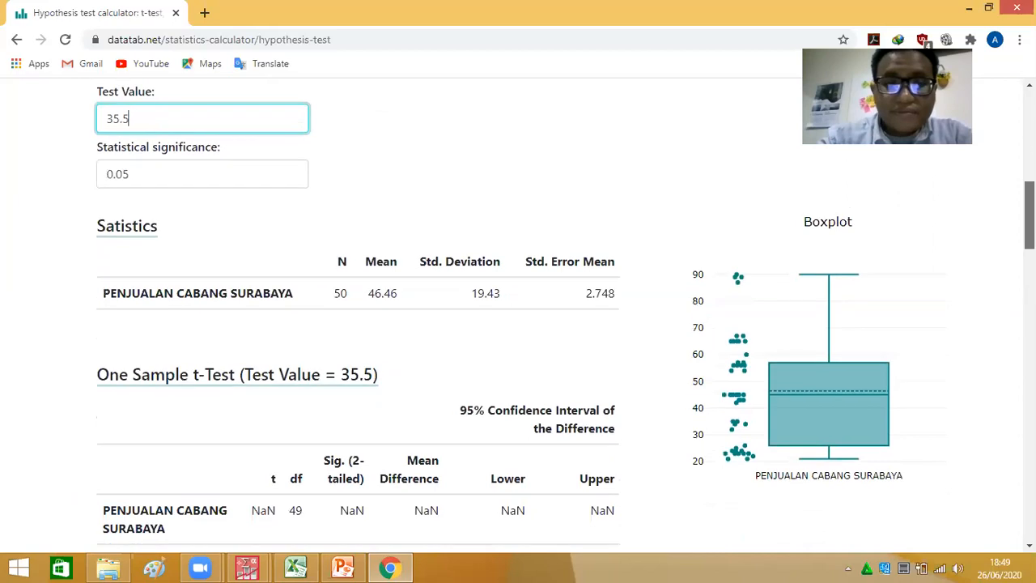
scroll(518, 315, "up", 1)
scroll(518, 316, "down", 1)
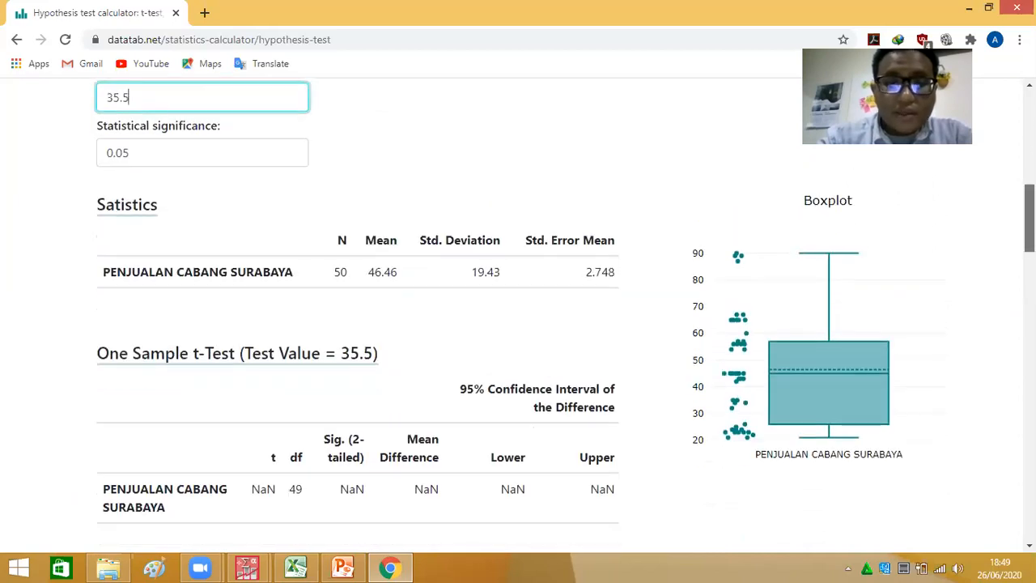
scroll(518, 316, "up", 1)
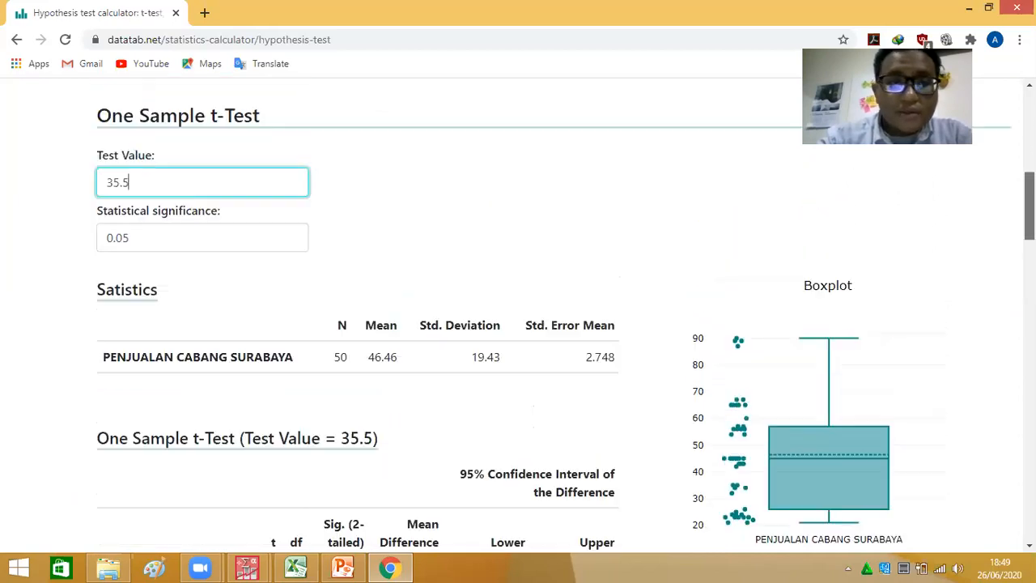
left_click(397, 236)
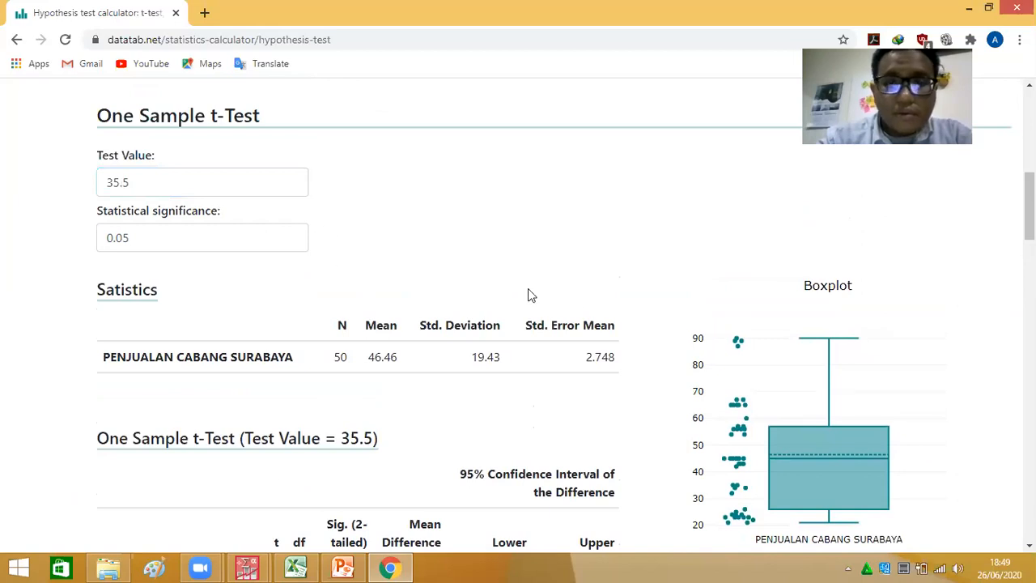
scroll(530, 296, "down", 1)
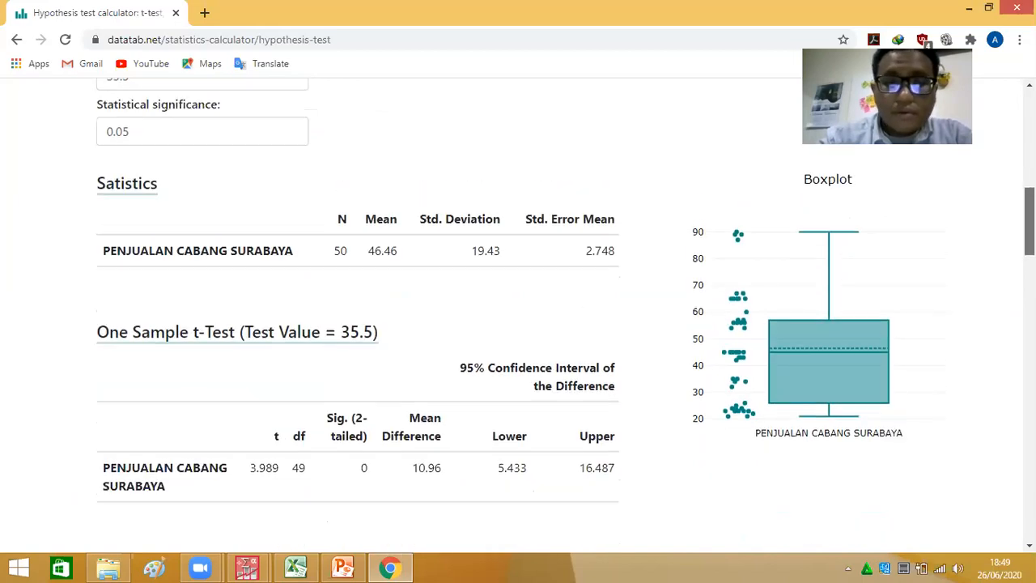
scroll(306, 258, "up", 2)
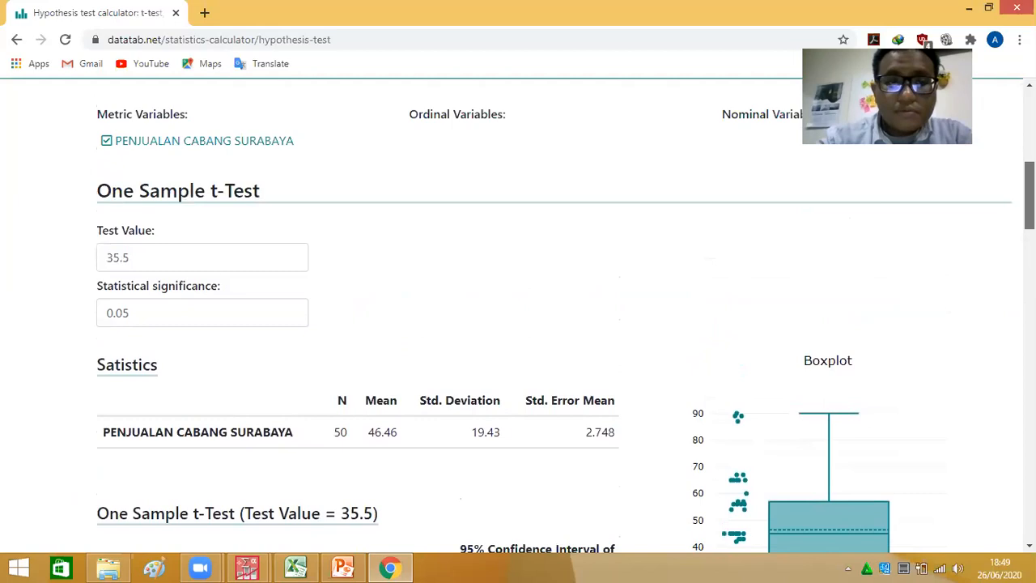
Try to recalculate the one-sample t-test with the test value written as 35,5.
left_click(139, 249)
key("BackSpace")
key("BackSpace")
key("BackSpace")
key("BackSpace")
type("35,5")
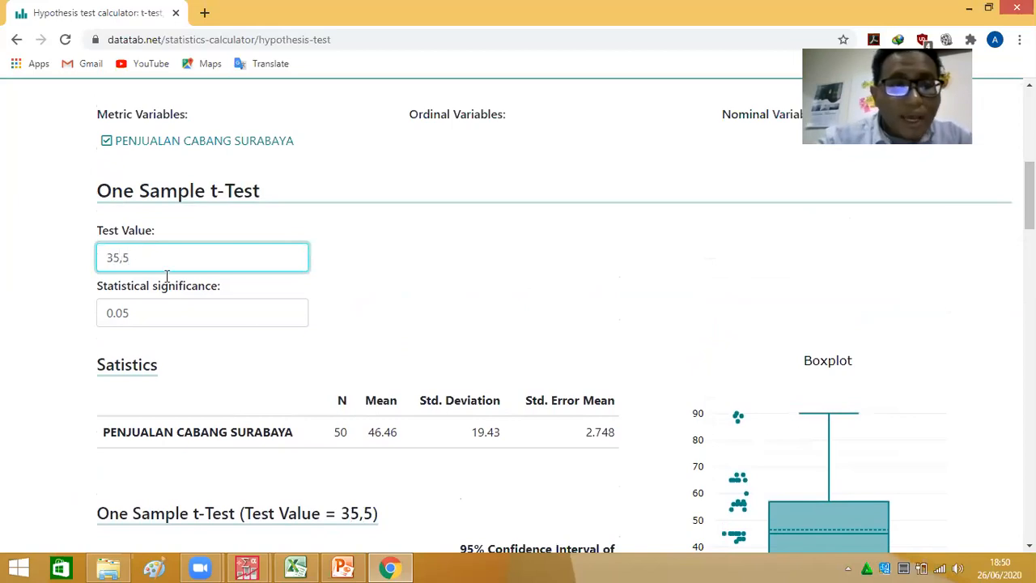
scroll(1030, 198, "down", 2)
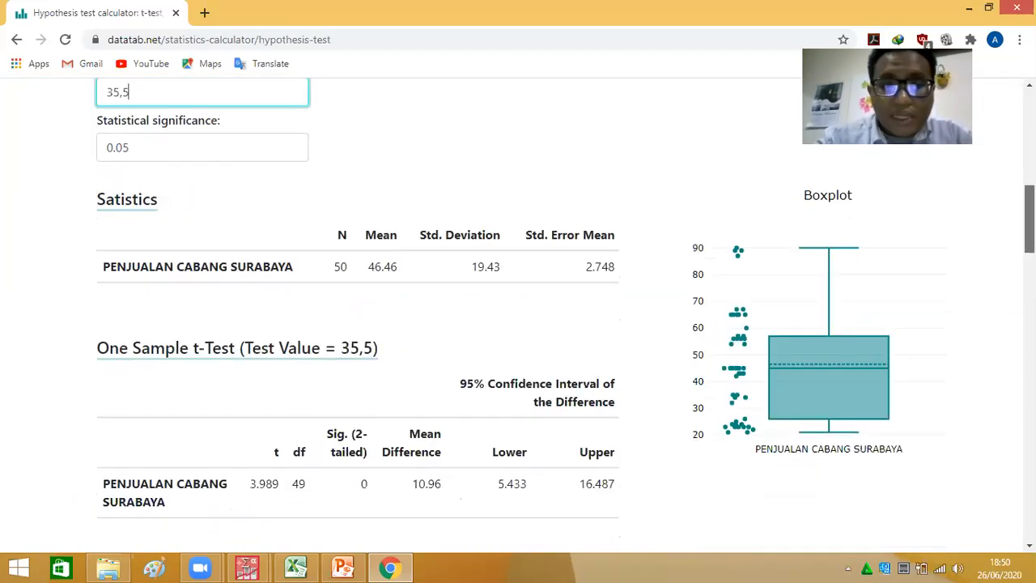
scroll(814, 273, "up", 1)
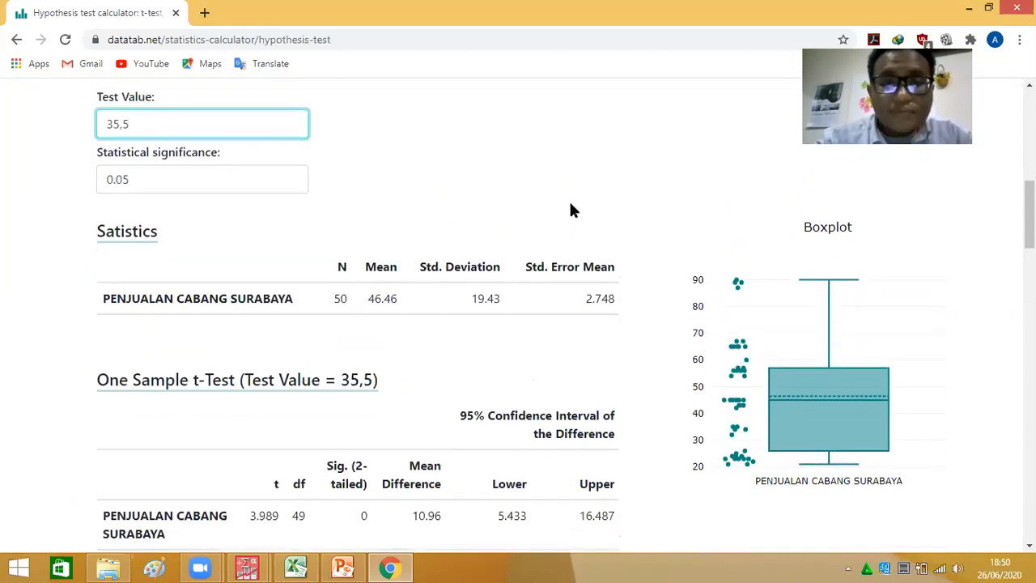
left_click(569, 176)
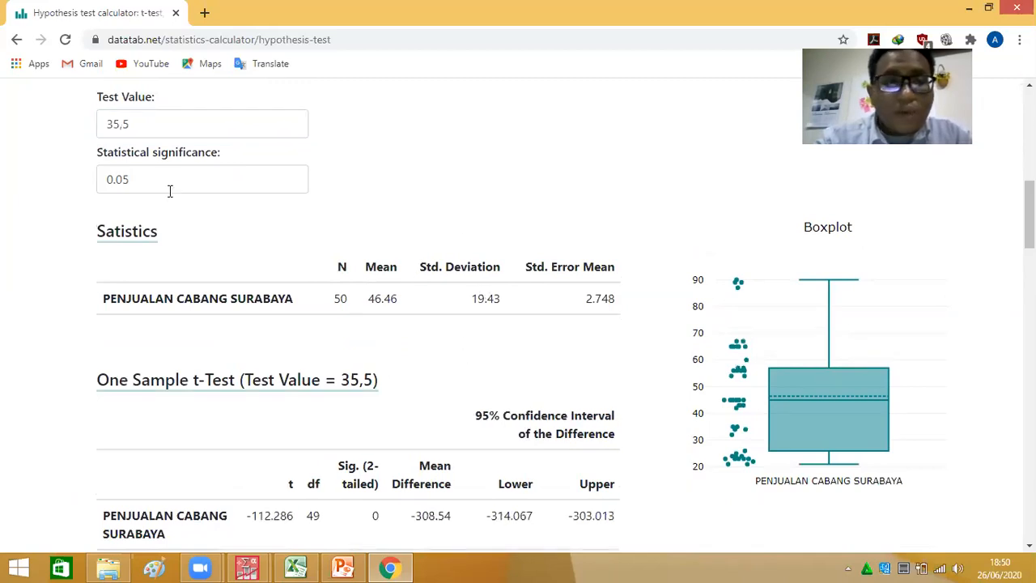
Replace the test value with 35.5 and recalculate the one-sample t-test.
left_click(155, 123)
key("BackSpace")
key("BackSpace")
key("BackSpace")
key("BackSpace")
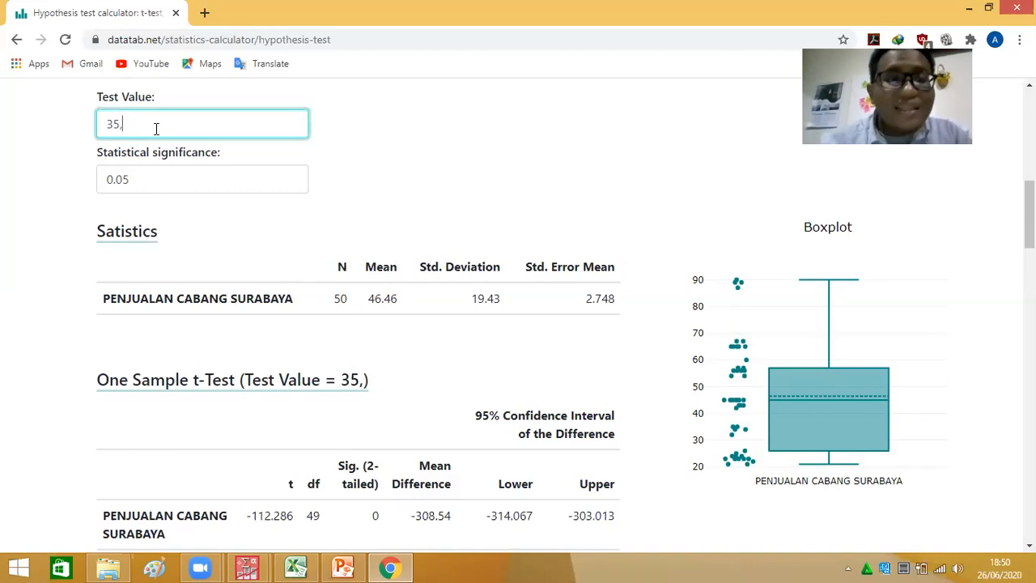
type("35.5")
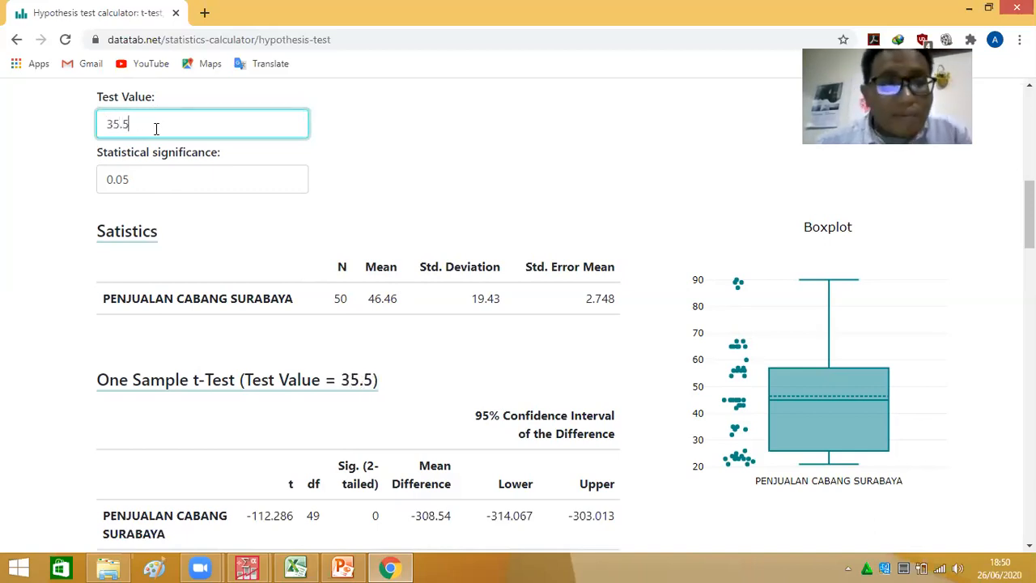
left_click(429, 164)
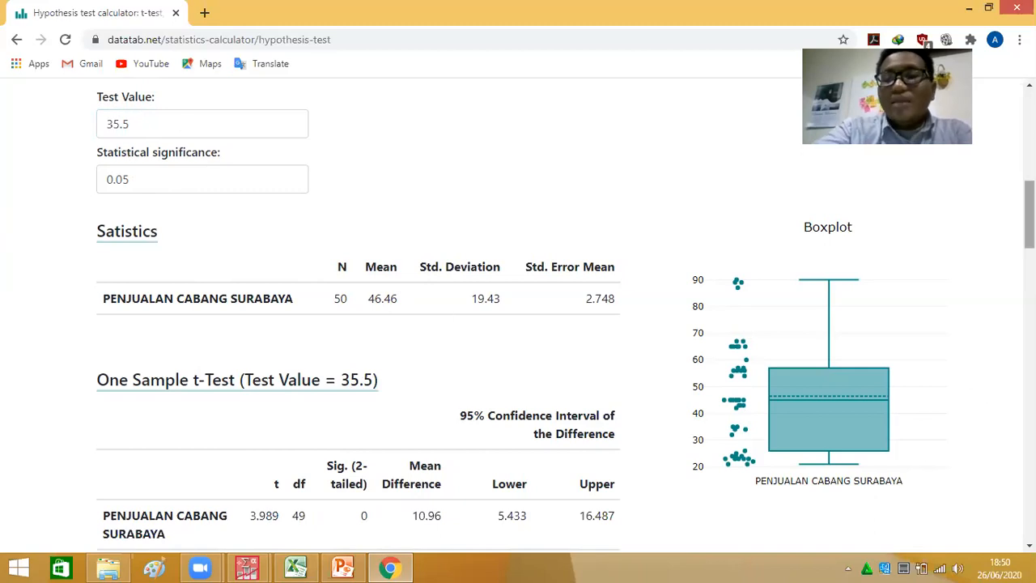
Compare the One Sample t-Test table with the One-Sample Test output in PASW Statistics Viewer and return to DATAtab in Chrome.
scroll(518, 324, "down", 3)
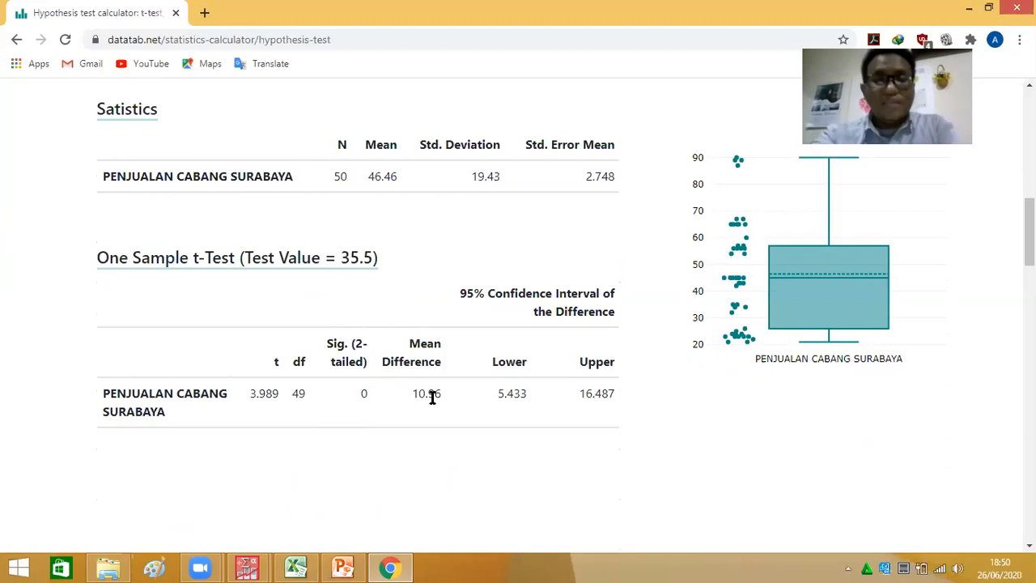
mouse_move(244, 567)
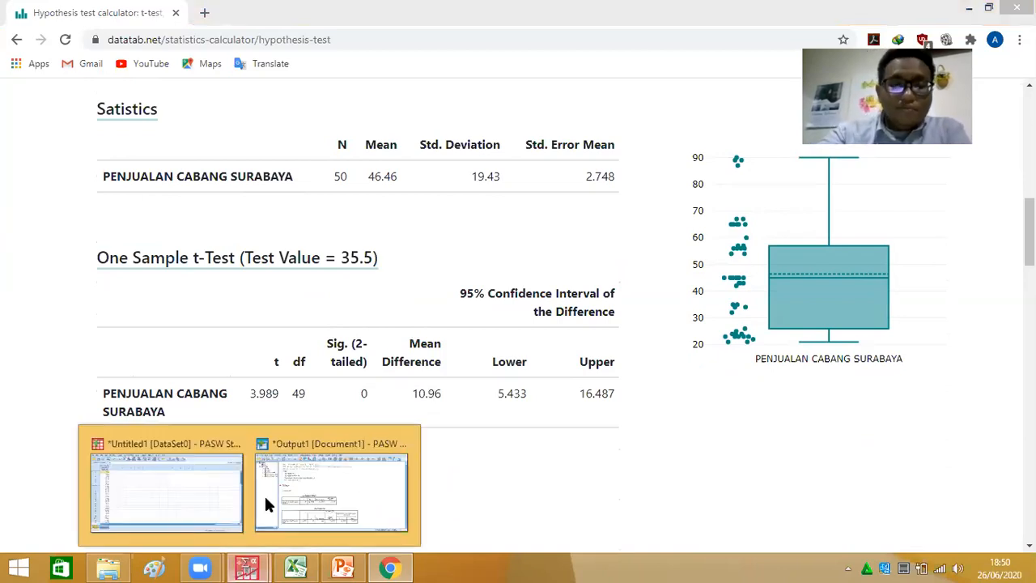
left_click(268, 503)
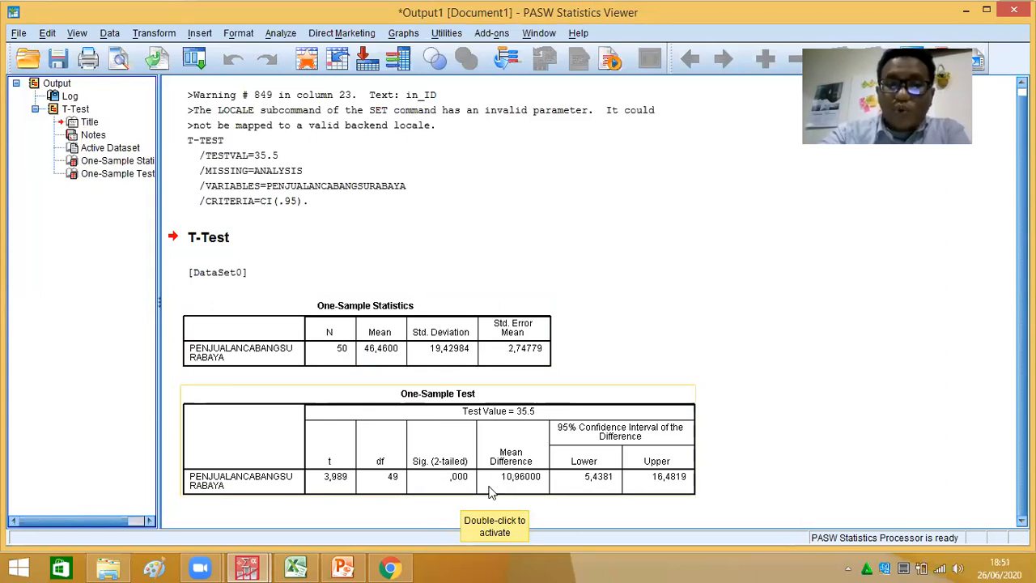
left_click(389, 567)
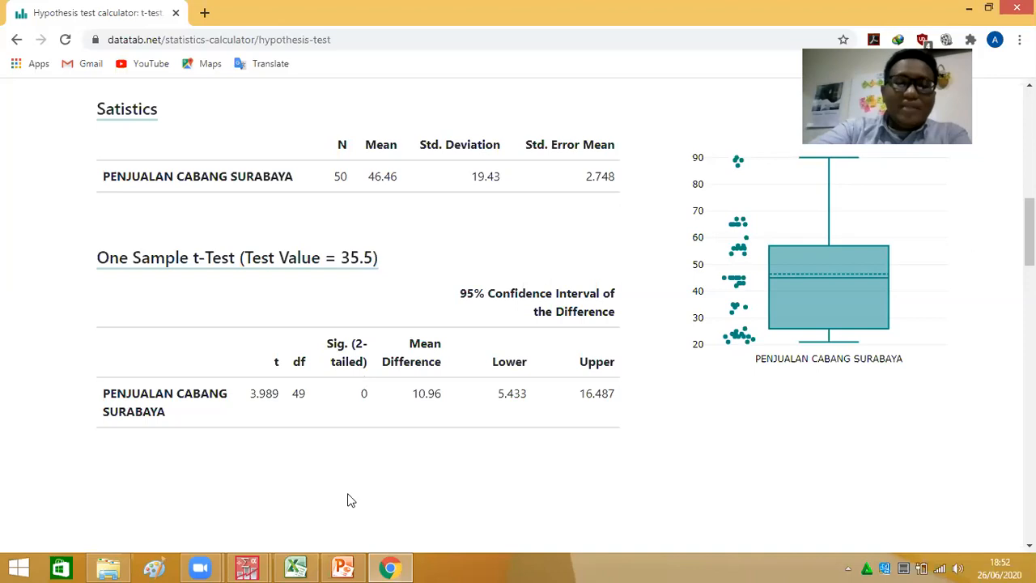
Switch to PowerPoint and start the slide show at the INDEPENDENT SAMPLE T-TEST slide.
left_click(342, 566)
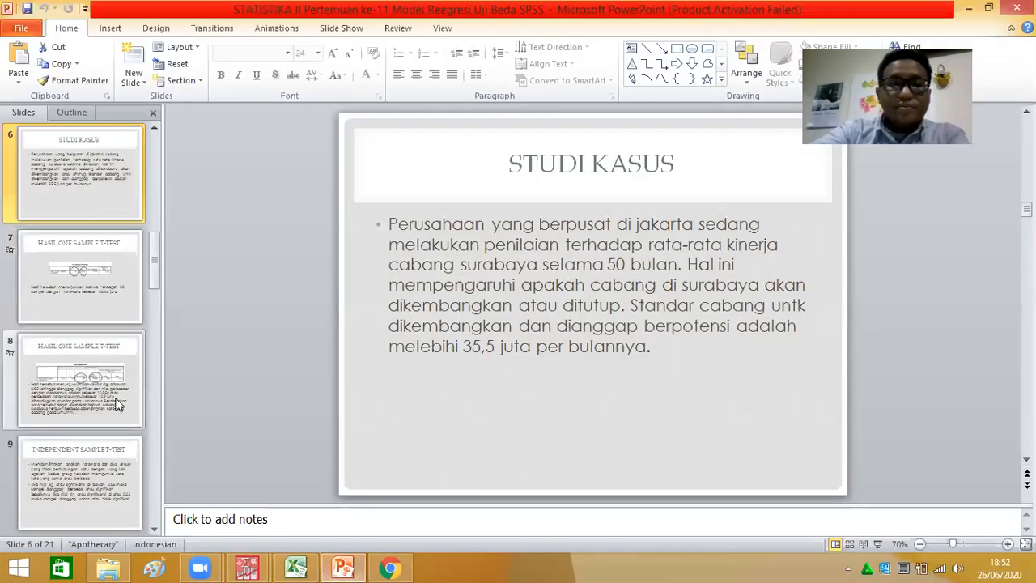
left_click(113, 455)
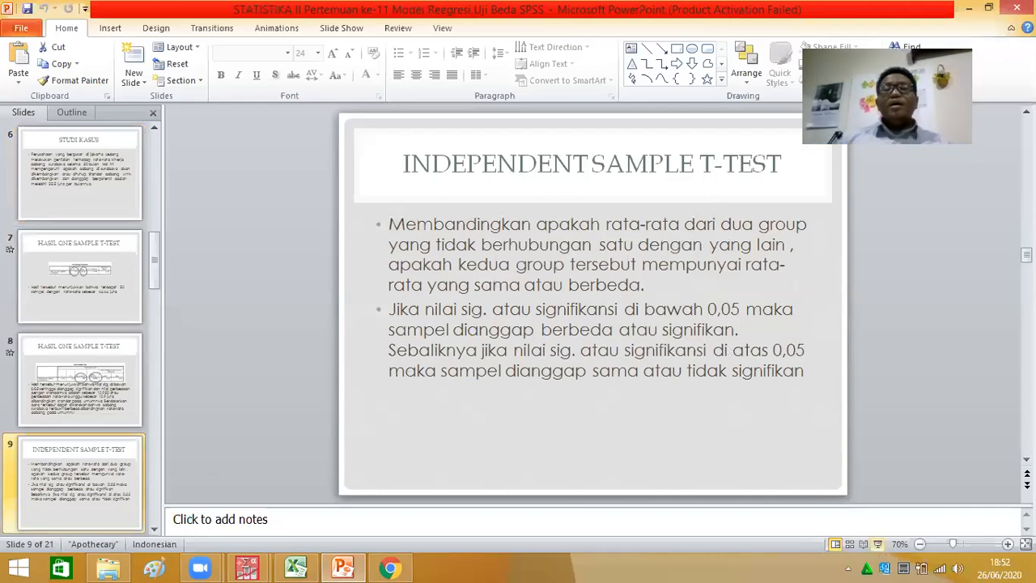
key("shift+F5")
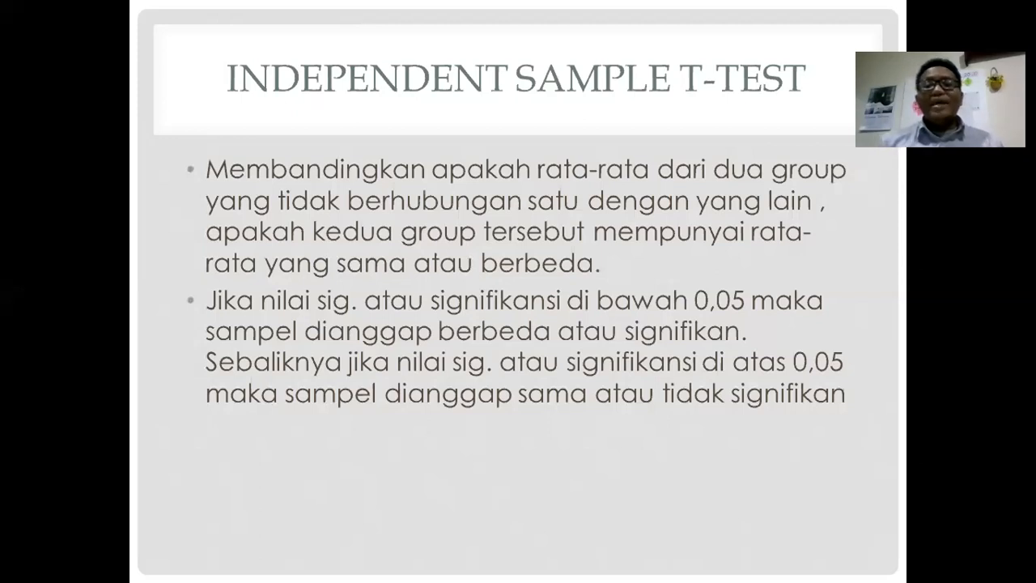
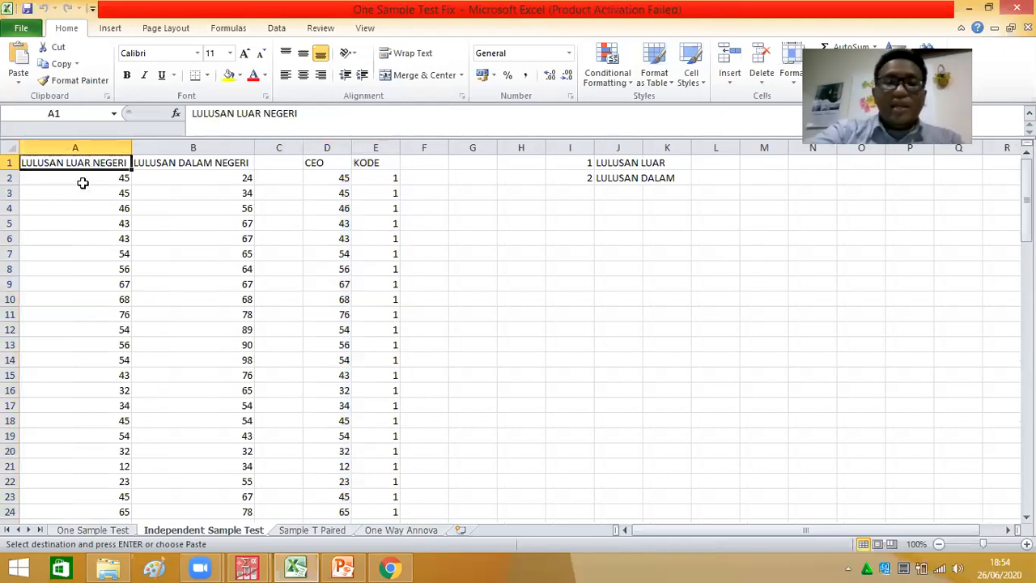
Examine the first values of the LULUSAN LUAR NEGERI column on the Independent Sample Test sheet in Excel.
left_click(84, 189)
left_click(115, 175)
left_click(106, 193)
left_click(107, 208)
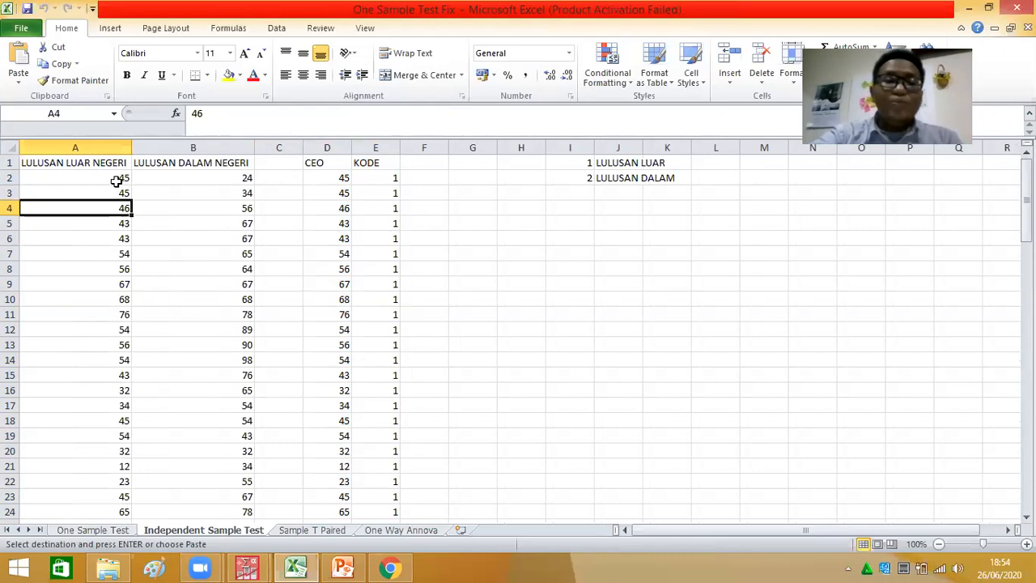
left_click(117, 180)
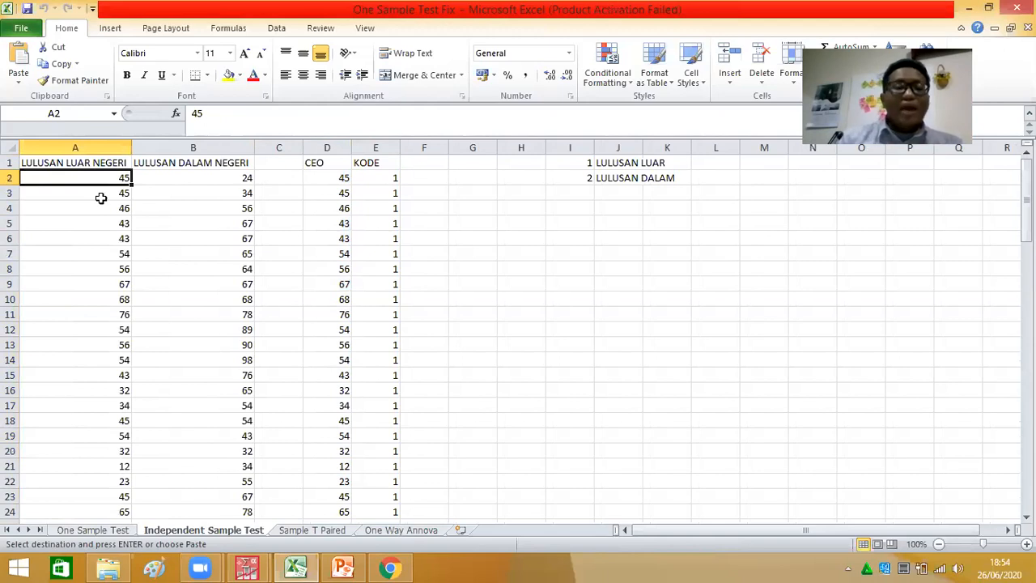
key("Up")
key("Down")
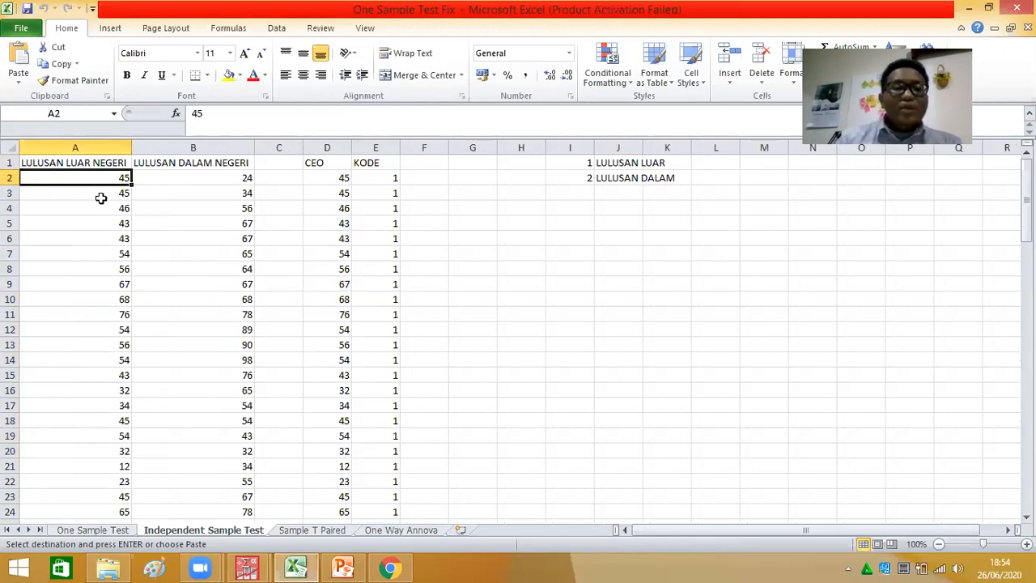
key("Down")
key("Down")
key("Down")
key("Down")
key("Down")
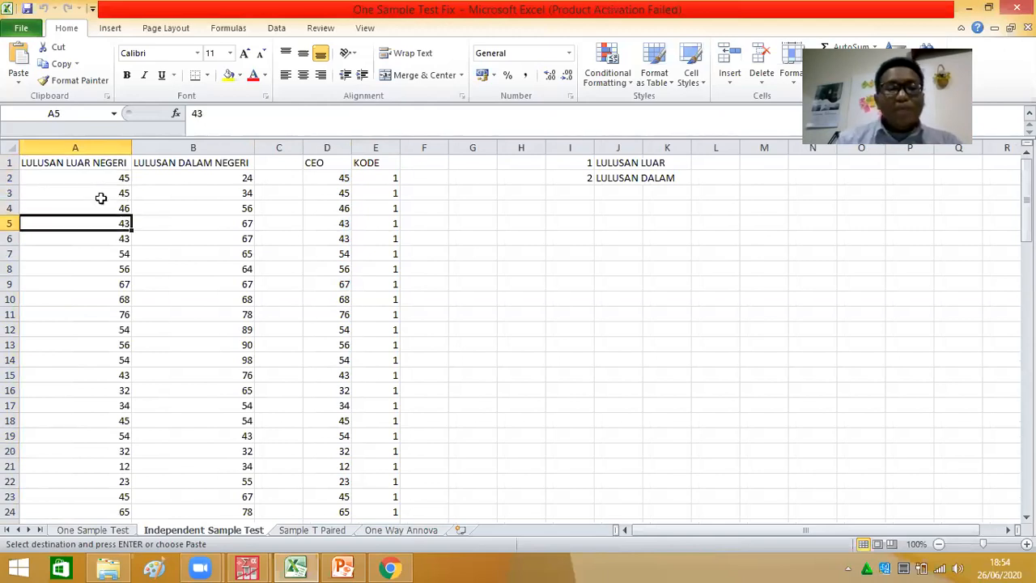
key("Down")
key("Down")
key("Down")
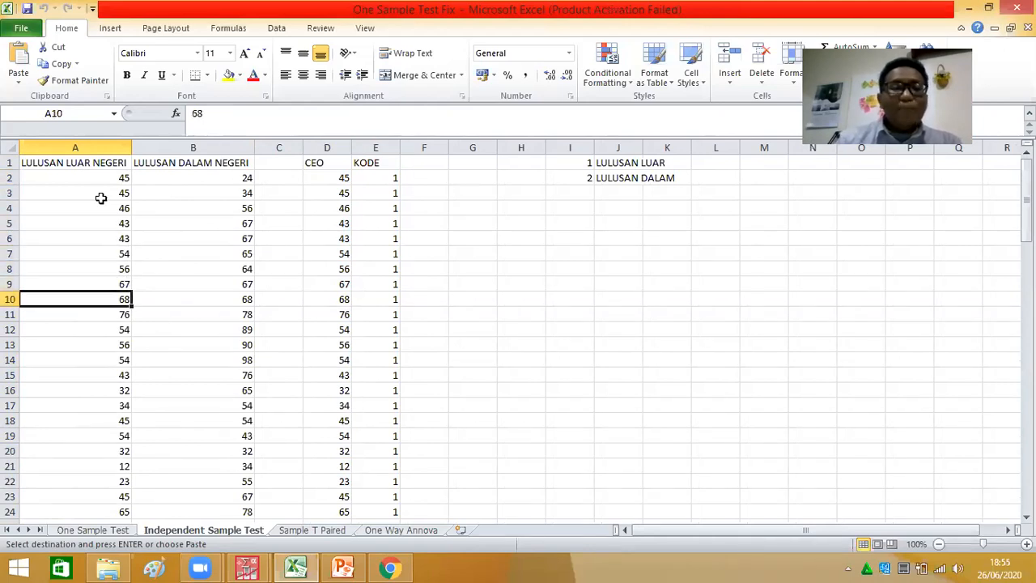
key("Up")
key("Up")
key("Up")
key("Down")
key("Up")
key("Up")
key("Up")
key("Up")
key("Up")
key("Down")
key("Down")
key("Down")
key("Down")
key("Up")
key("Up")
key("Up")
key("Up")
key("Up")
Examine the first LULUSAN DALAM NEGERI values alongside those in the LULUSAN LUAR NEGERI column.
key("Right")
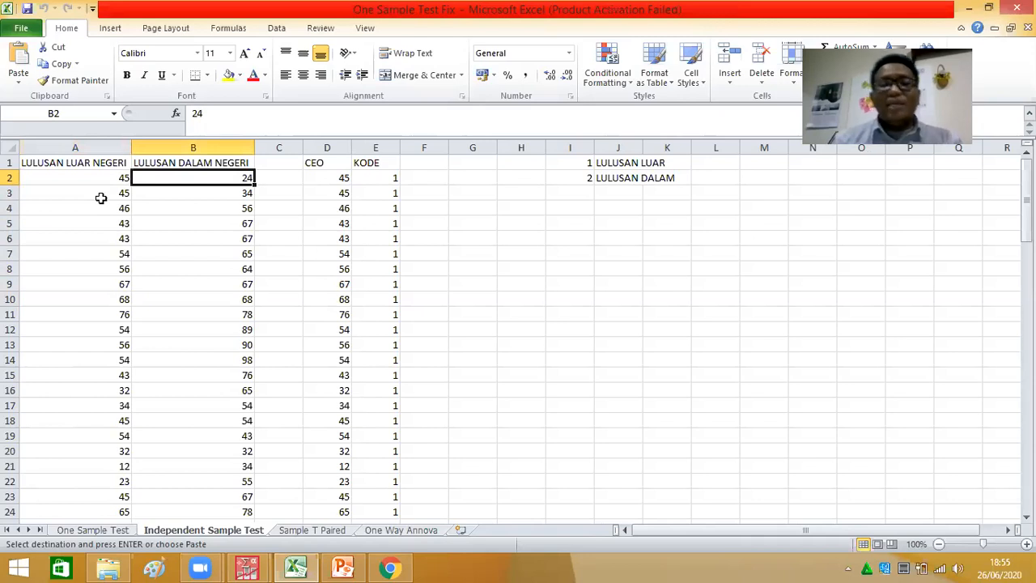
key("Down")
key("Down")
key("Down")
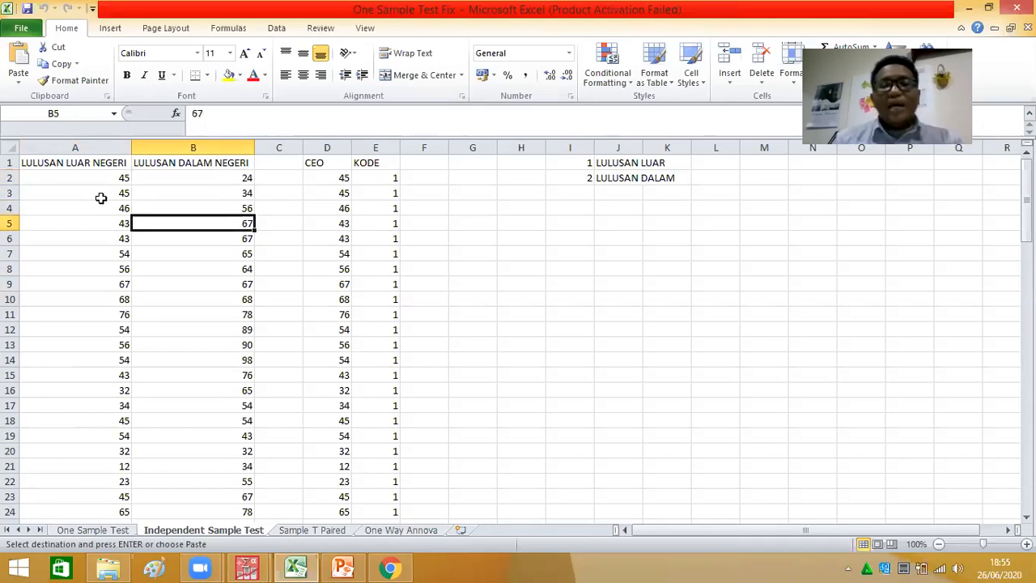
key("Down")
key("Down")
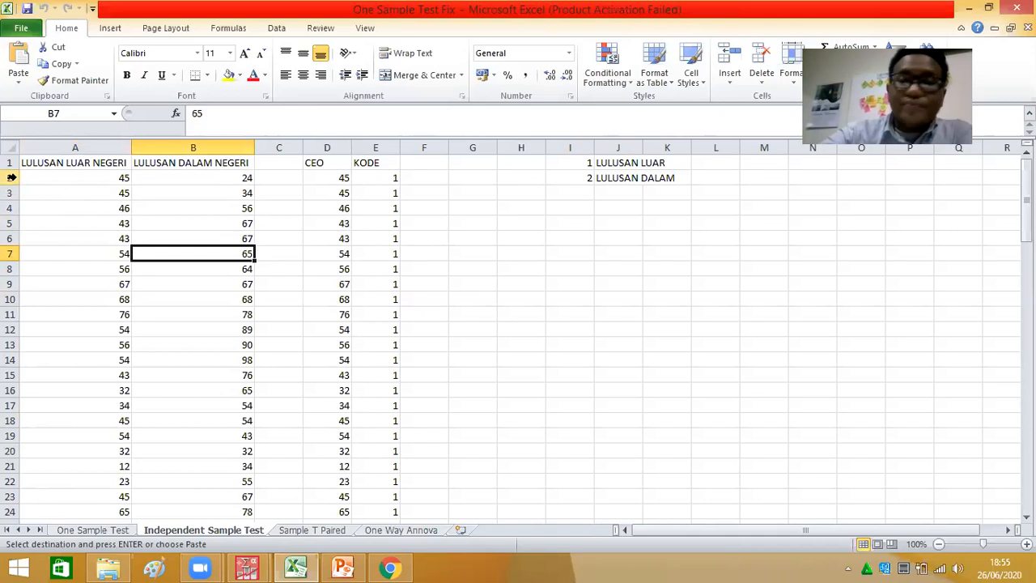
left_click(81, 177)
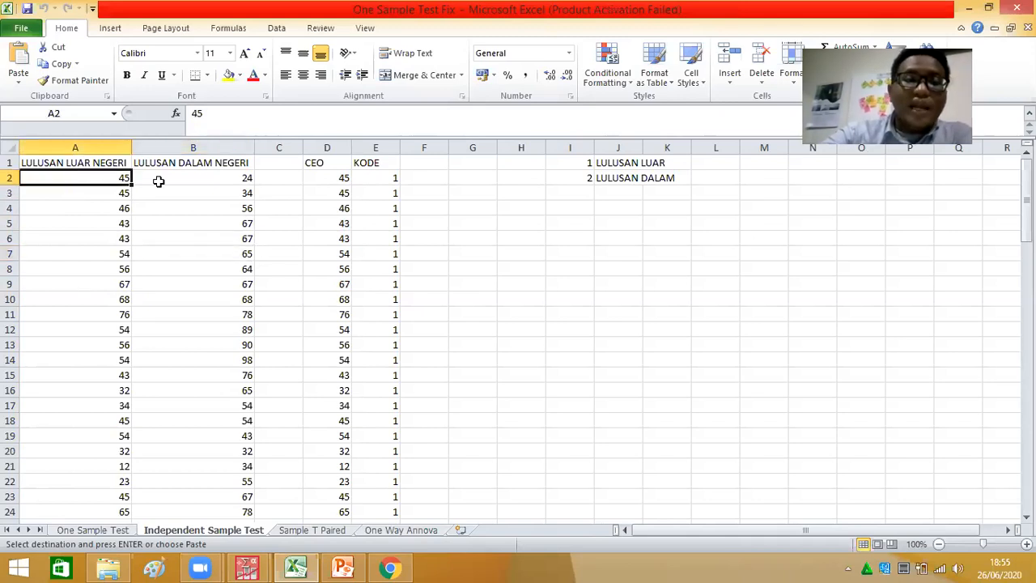
left_click(85, 193)
left_click(89, 177)
left_click(85, 206)
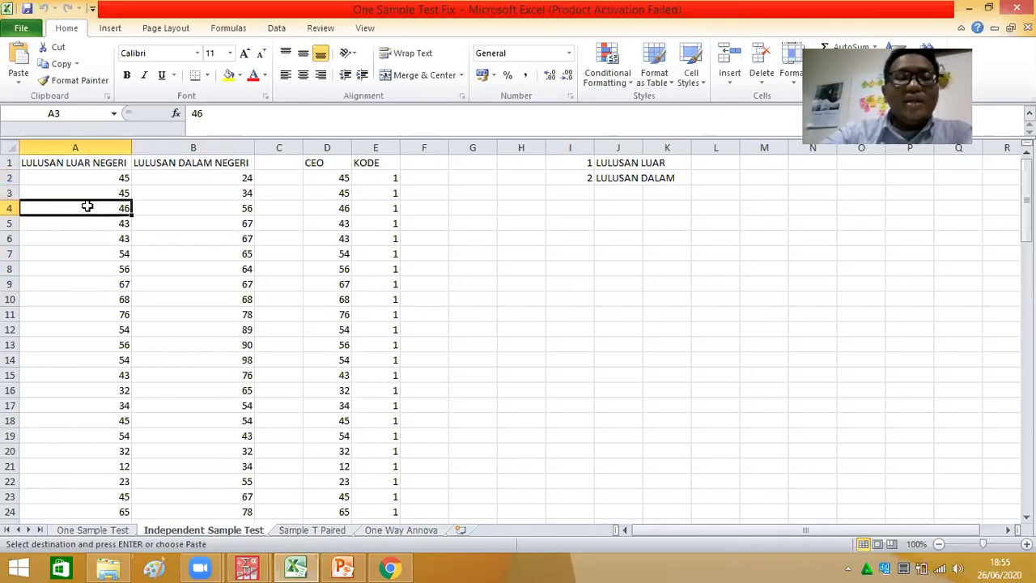
Compare the opening rows of the LULUSAN LUAR NEGERI column with the matching rows of the LULUSAN DALAM NEGERI column.
left_click(99, 177)
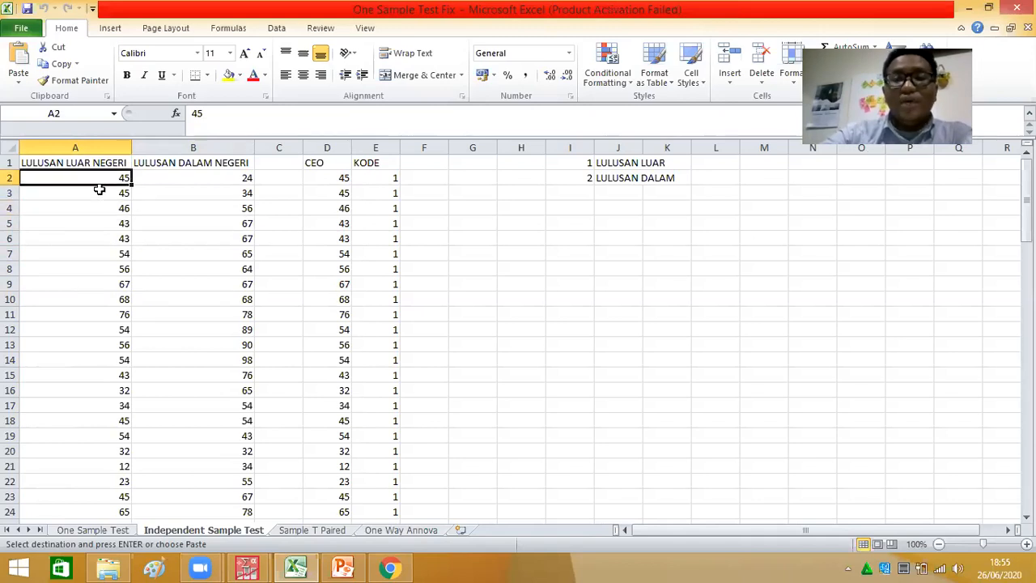
left_click(100, 194)
left_click(93, 211)
left_click(97, 239)
left_click(113, 194)
left_click(128, 179)
left_click(160, 178)
left_click(192, 205)
left_click(180, 182)
left_click(80, 178)
left_click(189, 176)
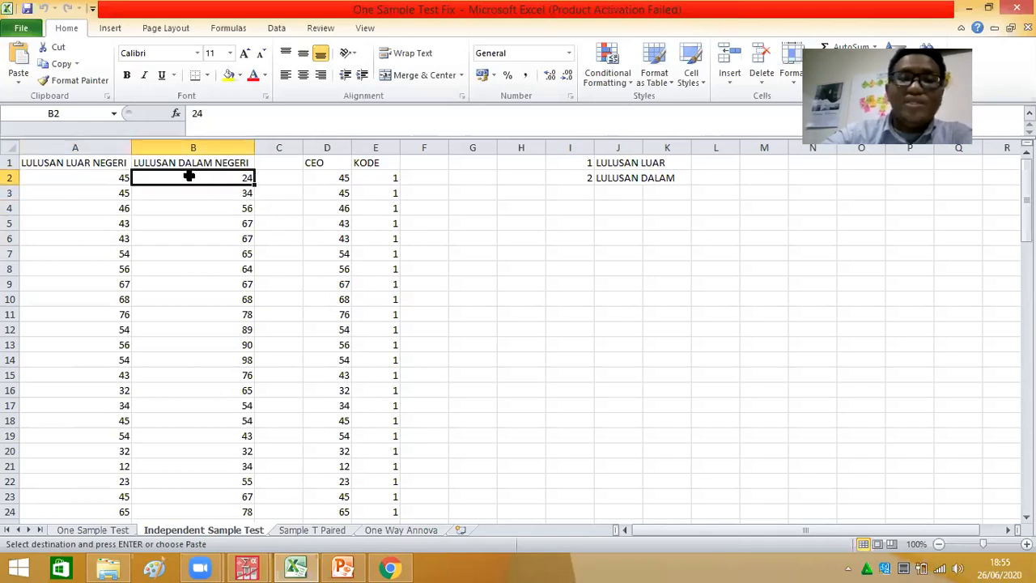
left_click(102, 178)
left_click(183, 180)
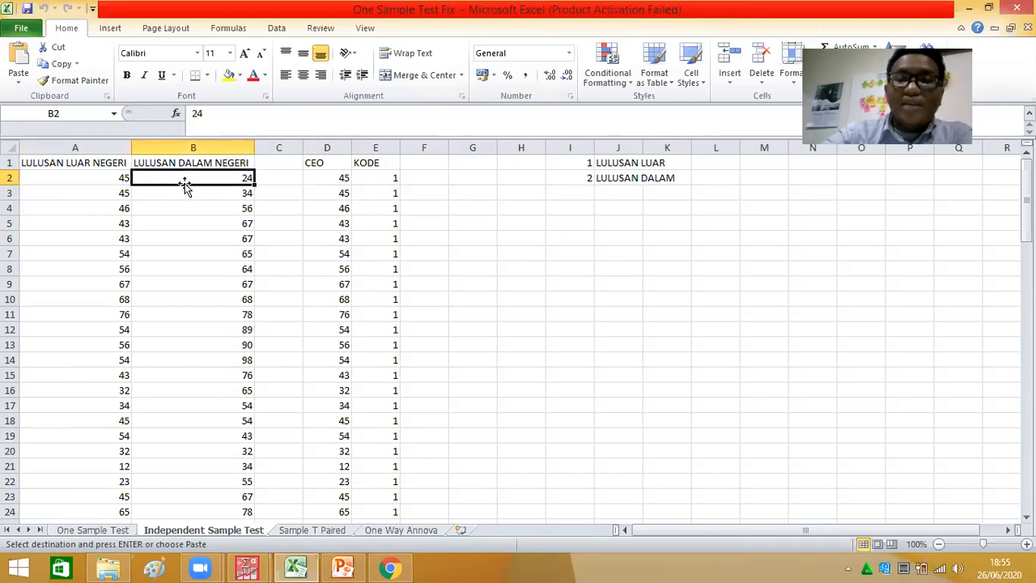
left_click(121, 177)
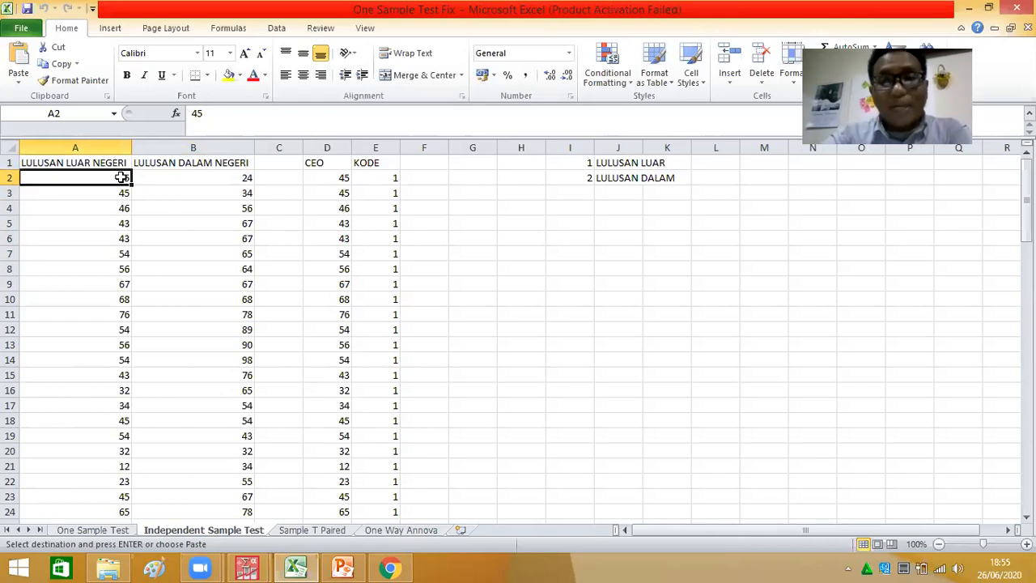
left_click(102, 191)
left_click(156, 204)
left_click(185, 177)
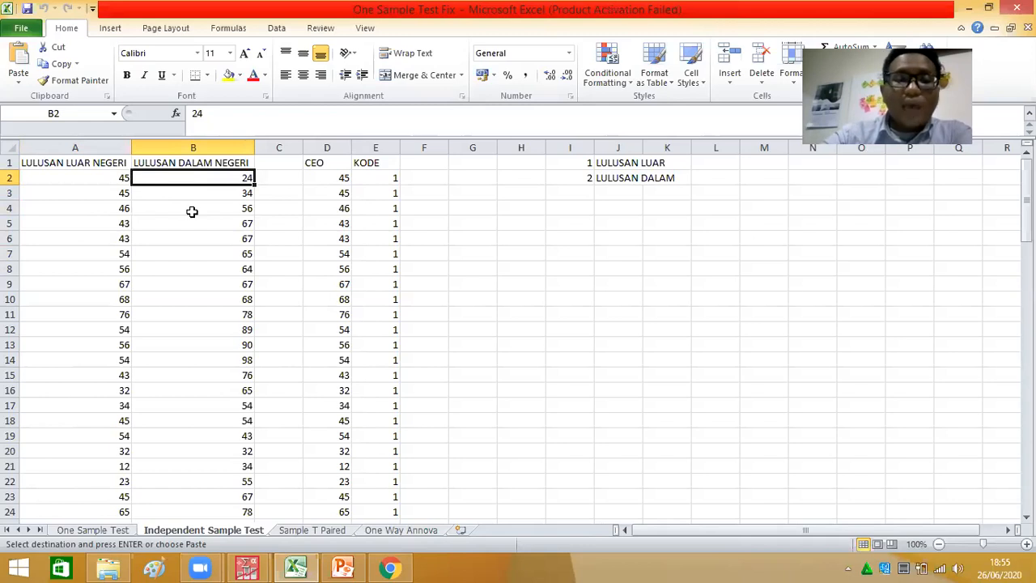
Clear all existing data under the CEO and KODE headers, from D2 through E101.
left_click_drag(326, 178, 398, 466)
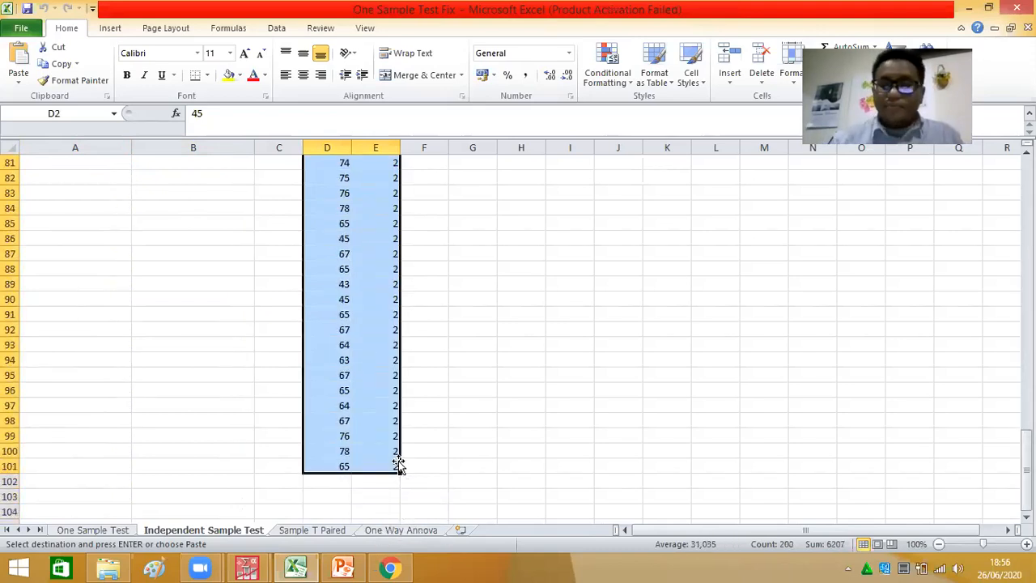
key("Delete")
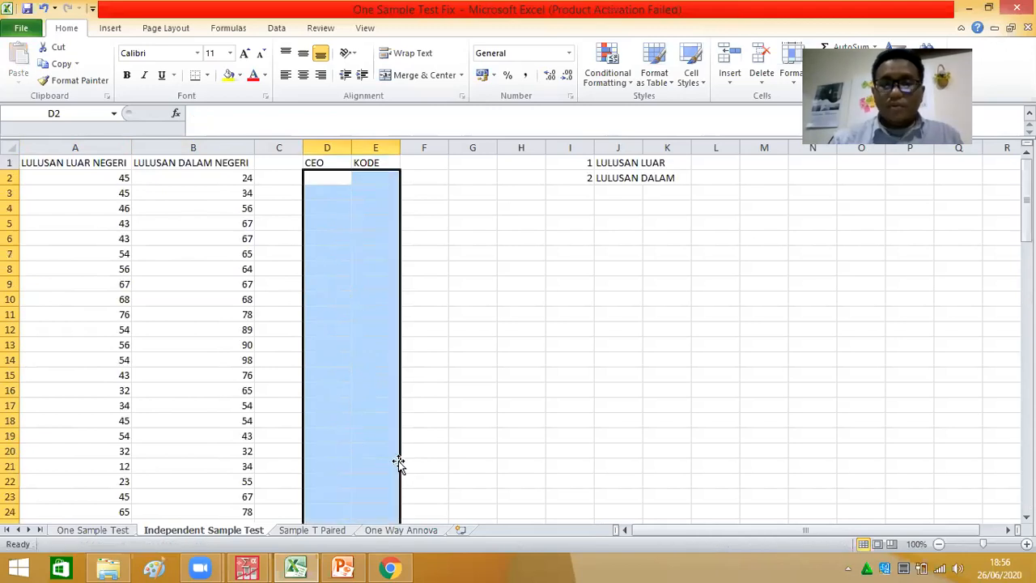
left_click(418, 388)
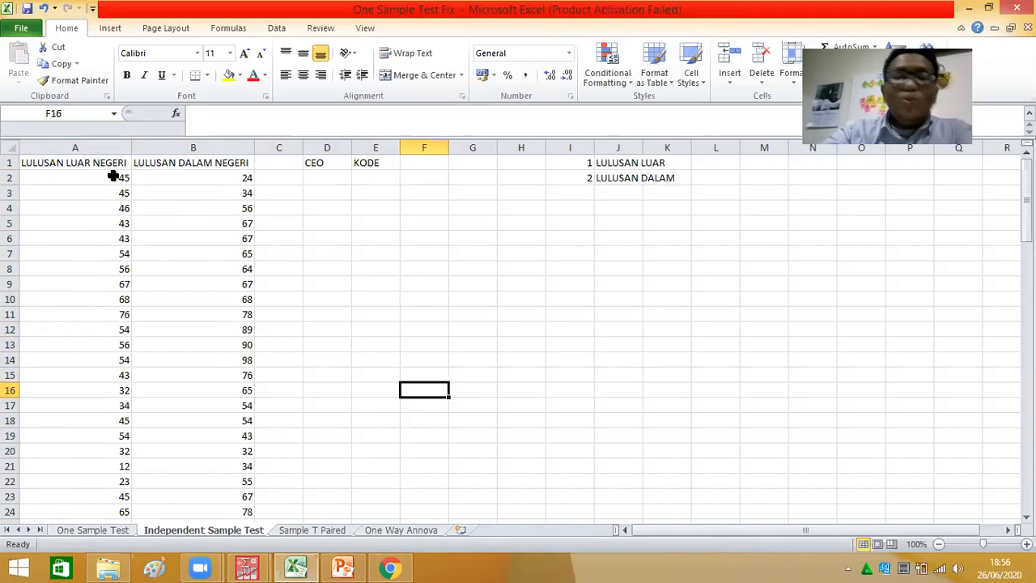
Check the group codes in I1:I2 and copy the LULUSAN LUAR NEGERI values A2:A51 into the CEO column starting at D2.
left_click(586, 165)
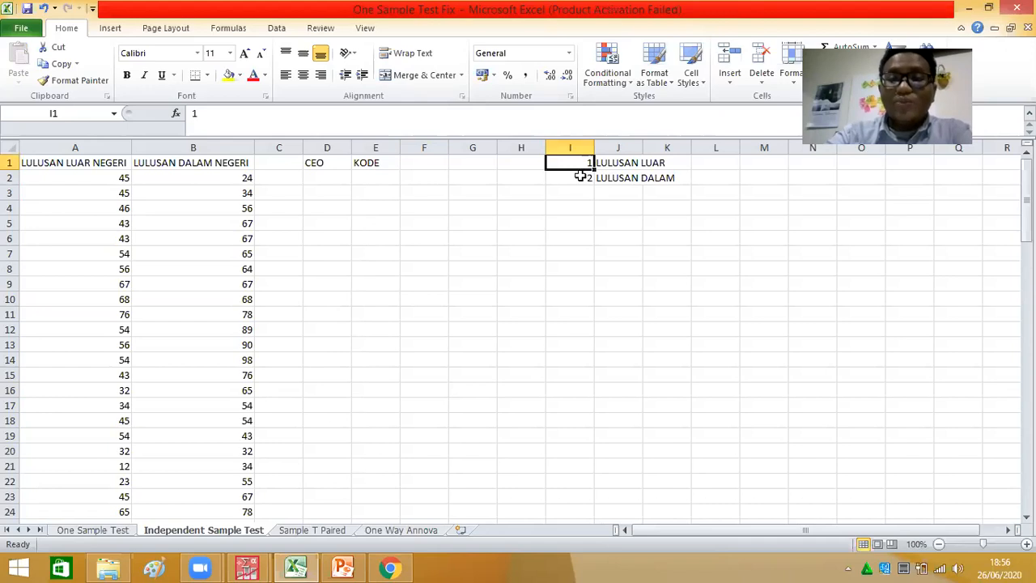
left_click(585, 177)
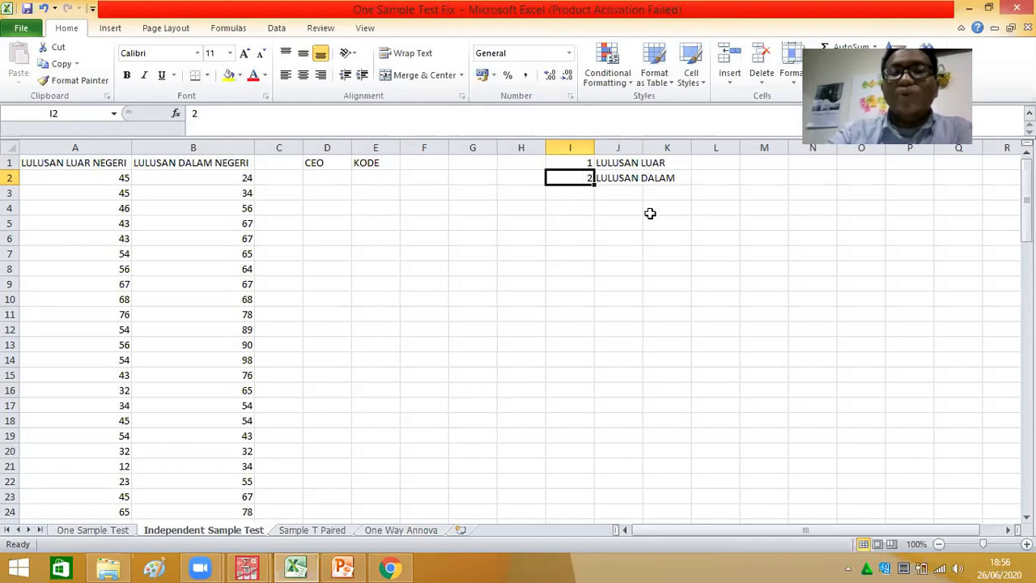
left_click(578, 162)
left_click(577, 180)
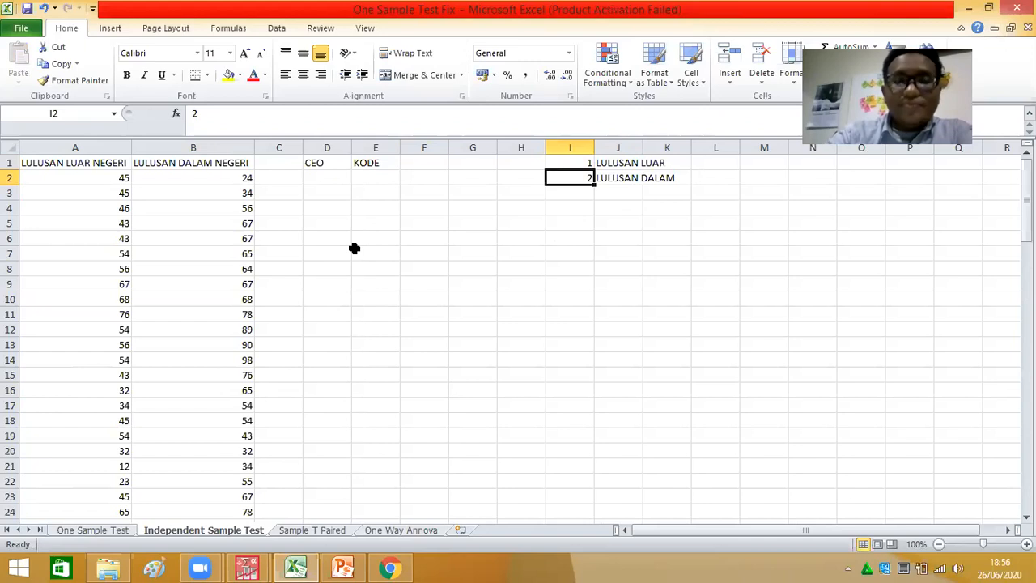
left_click(95, 178)
left_click_drag(95, 179, 79, 497)
key("ctrl+c")
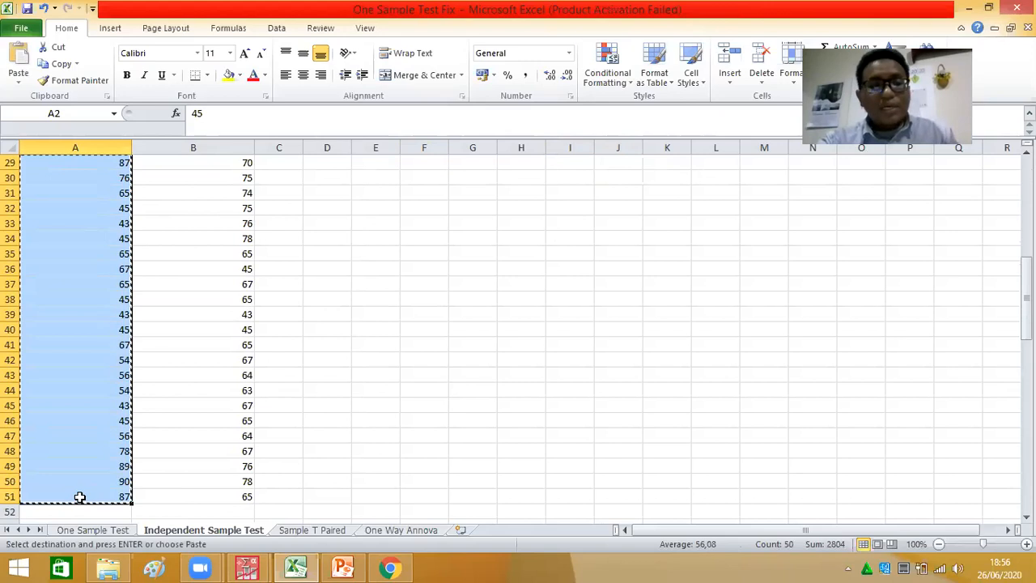
scroll(659, 161, "up", 10)
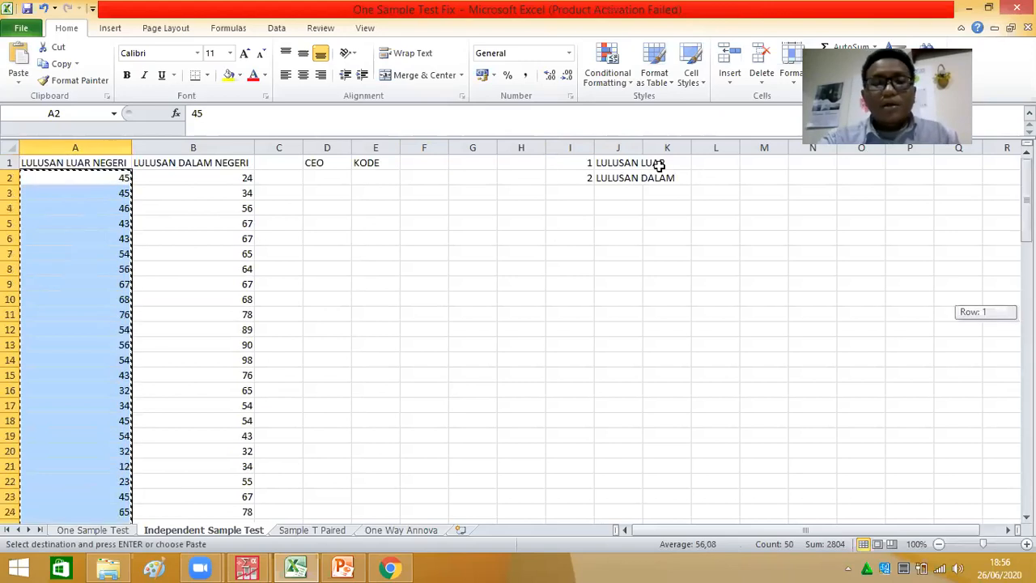
left_click(338, 176)
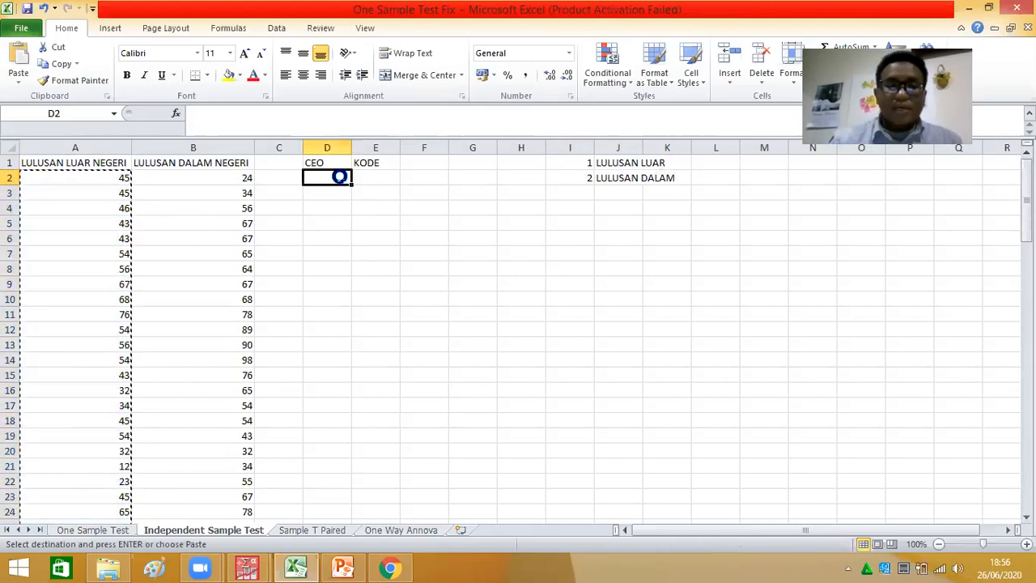
key("Return")
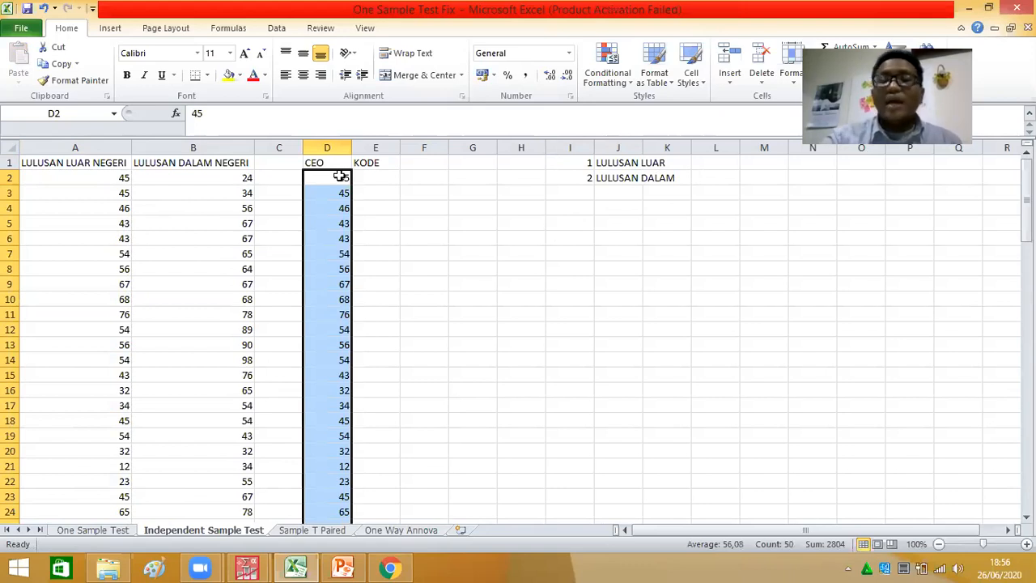
Enter code 1 in the first KODE cell, E2, and fill it down to E51 for the overseas graduates.
double_click(387, 178)
type("1")
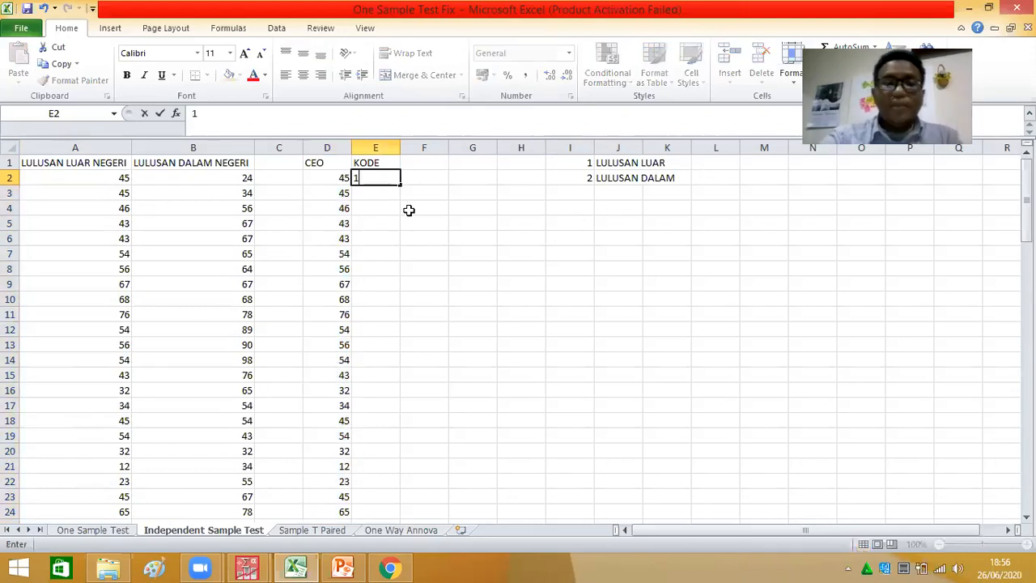
left_click(406, 196)
left_click(386, 178)
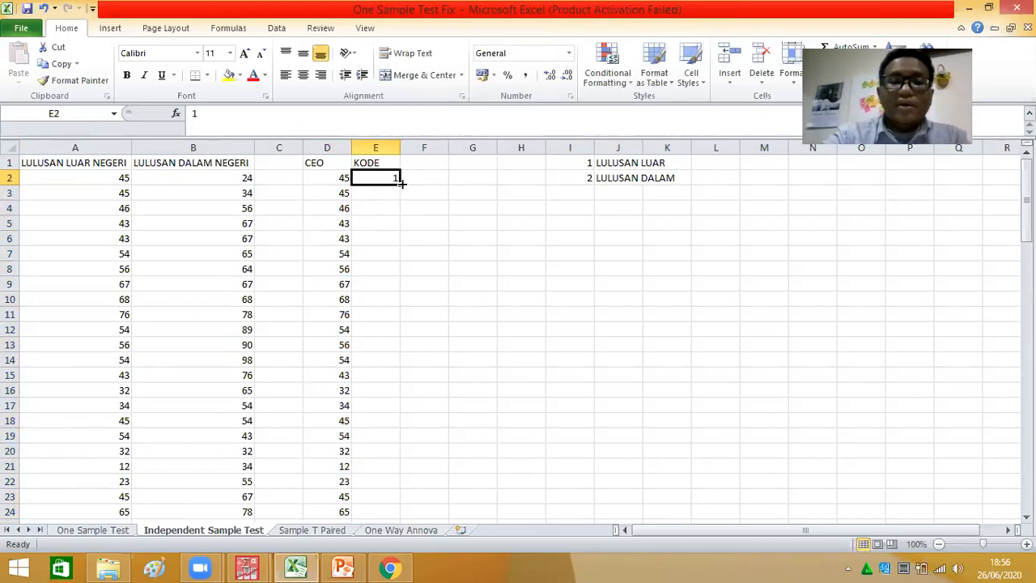
left_click_drag(400, 183, 408, 509)
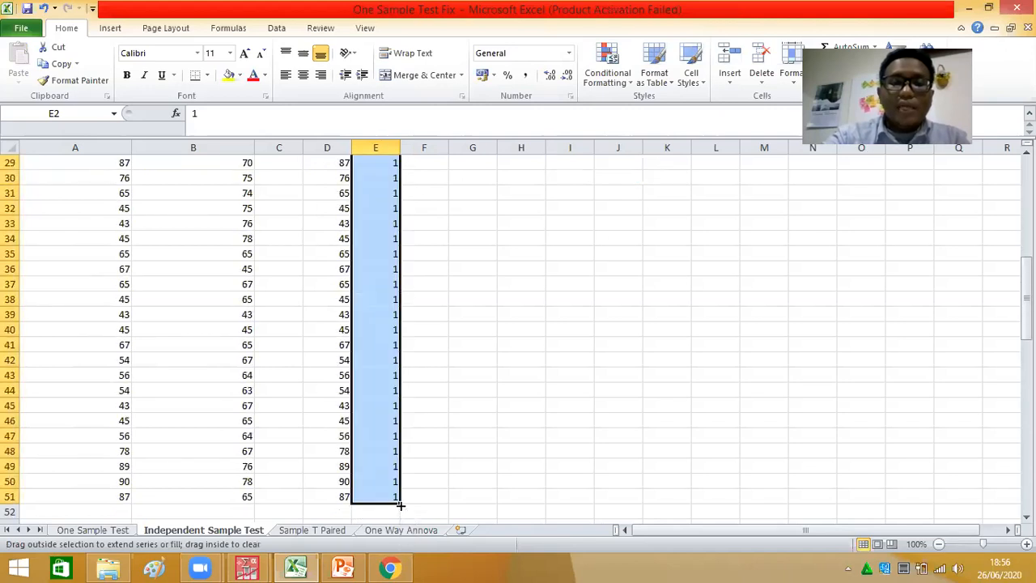
left_click_drag(1026, 311, 1026, 194)
left_click(434, 241)
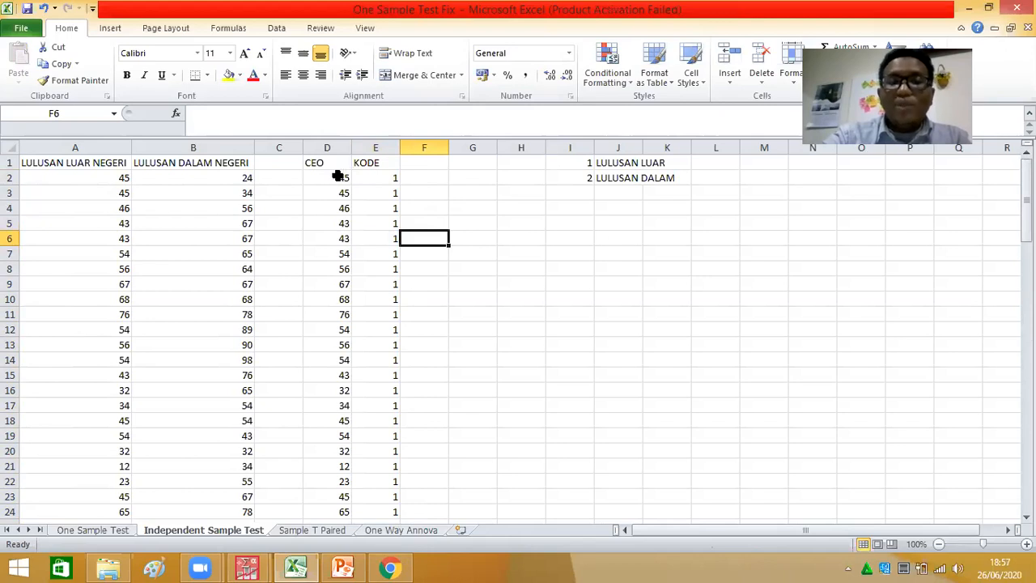
Examine the first CEO values alongside their group codes in the KODE column.
left_click(383, 179)
left_click(343, 177)
left_click(377, 178)
left_click(336, 178)
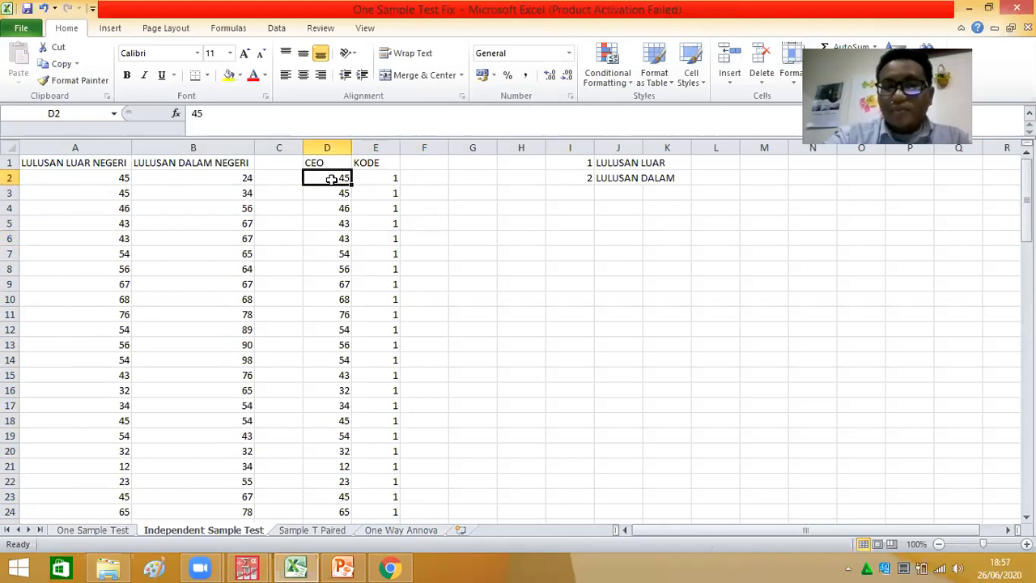
left_click(343, 193)
left_click(387, 179)
left_click(391, 194)
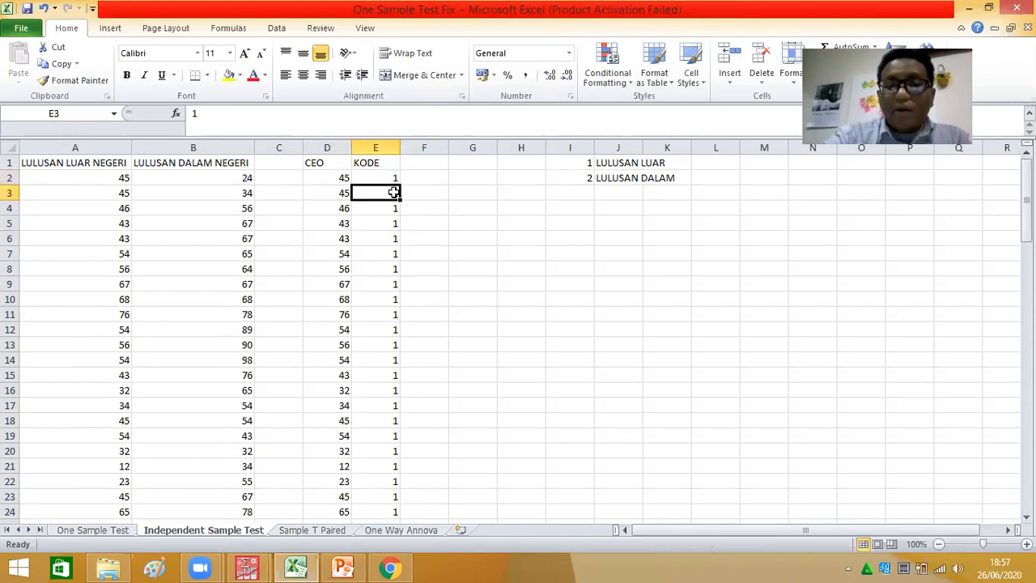
left_click(389, 175)
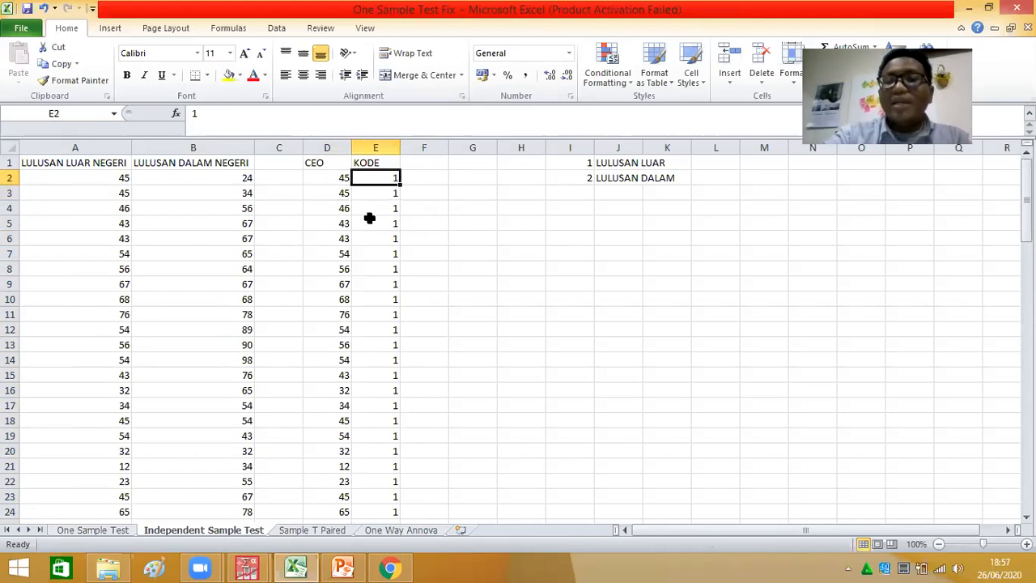
Copy the LULUSAN DALAM NEGERI values B2:B51 into the CEO column below the overseas data, starting at D52.
left_click(225, 178)
left_click_drag(224, 178, 231, 490)
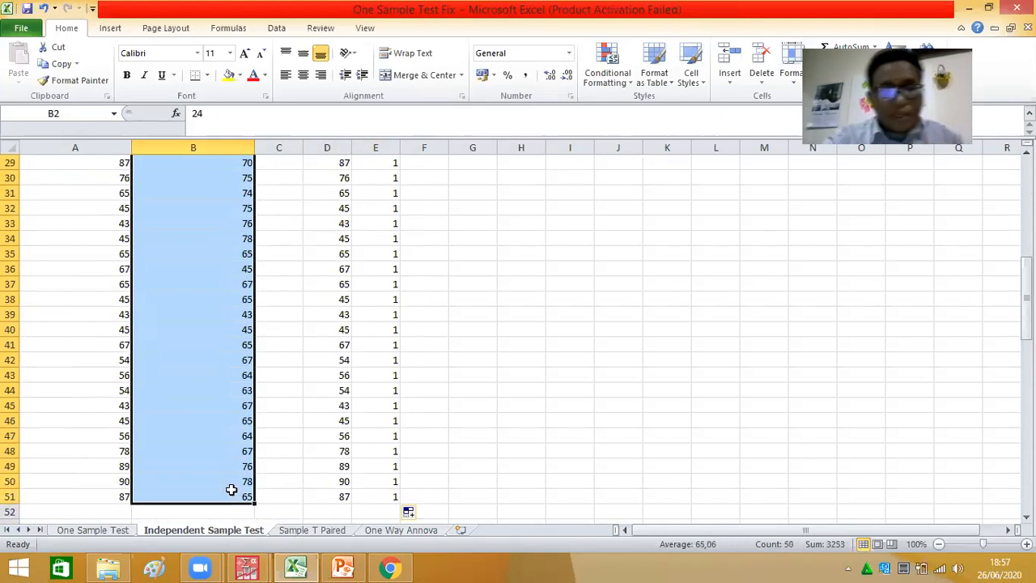
key("ctrl+c")
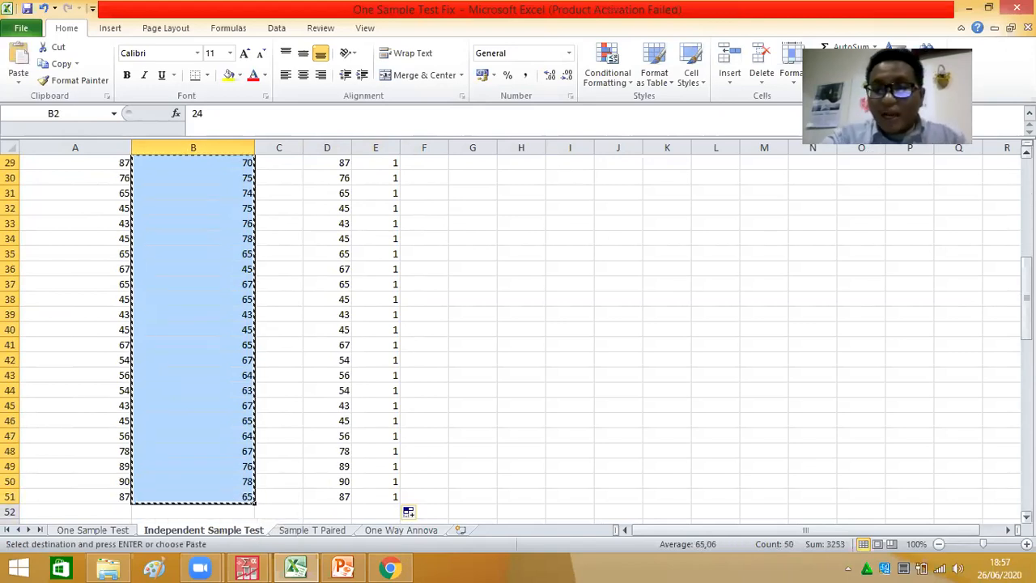
left_click_drag(1027, 302, 915, 351)
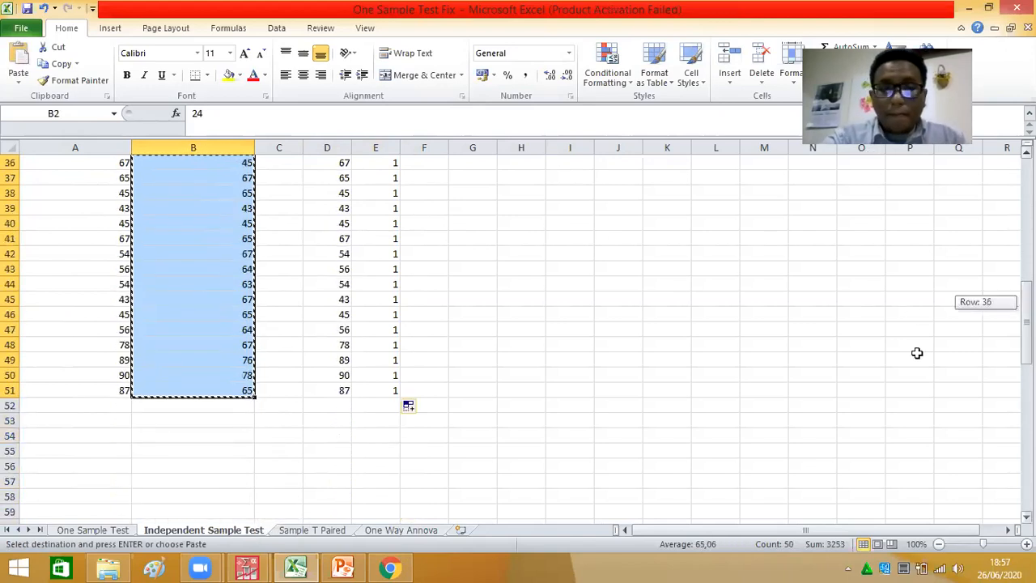
left_click(348, 406)
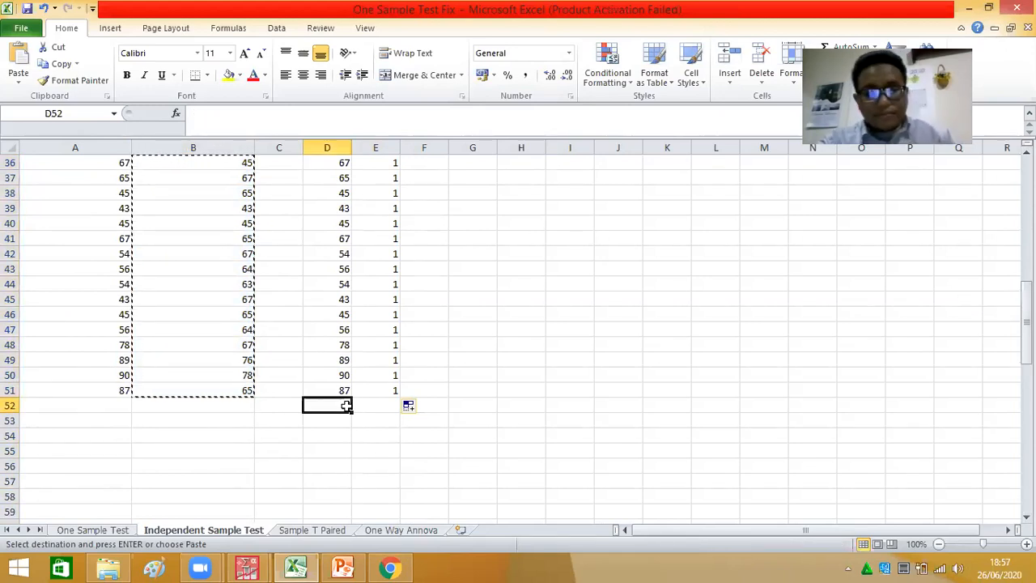
key("ctrl+v")
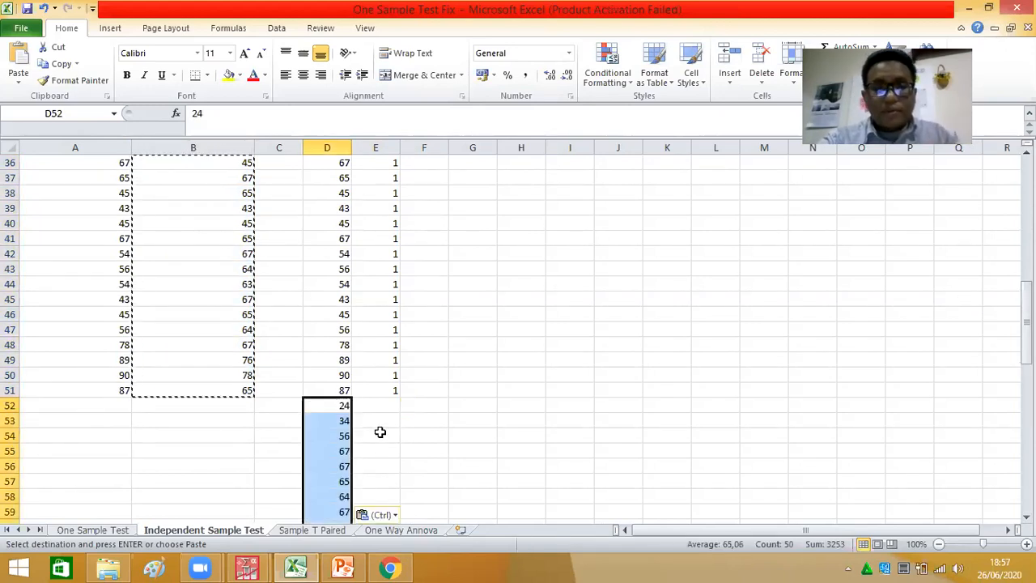
Enter code 2 in E52 and fill it down to E101 for the domestic graduates.
left_click(379, 432)
left_click(388, 408)
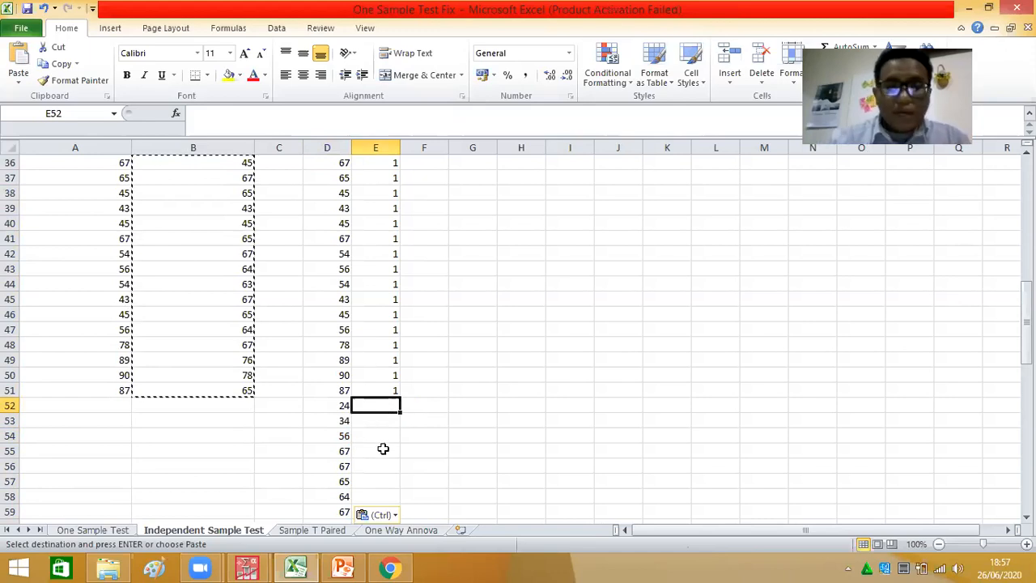
type("2")
left_click(474, 403)
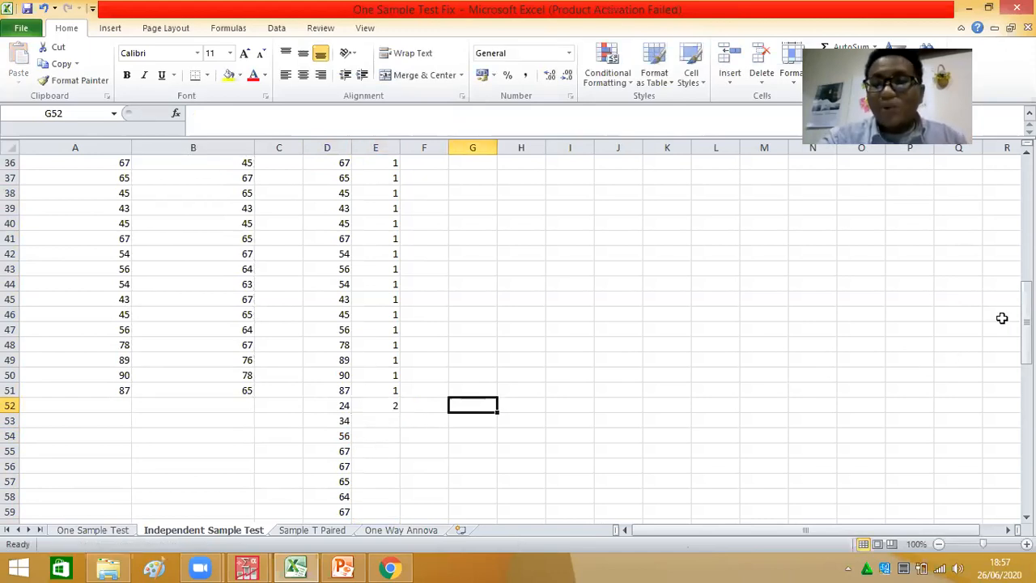
left_click_drag(1027, 320, 1027, 186)
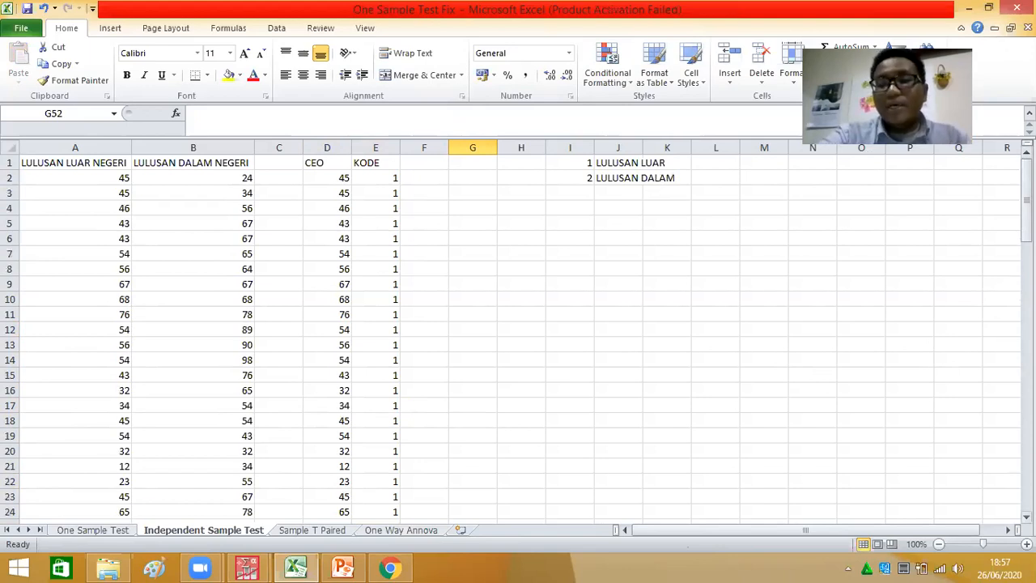
left_click_drag(1027, 201, 1027, 354)
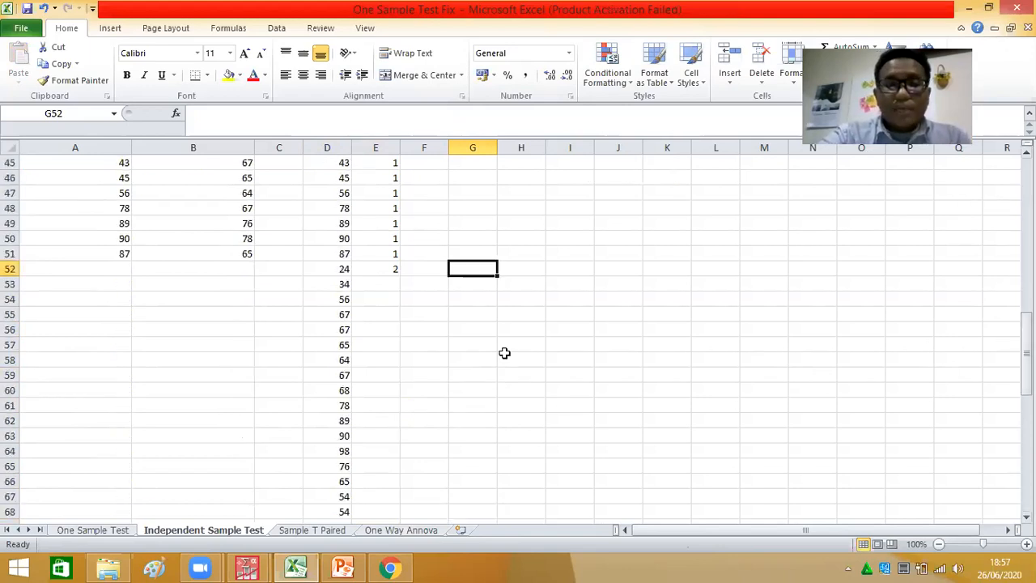
left_click(389, 268)
left_click_drag(400, 276, 402, 506)
left_click(518, 342)
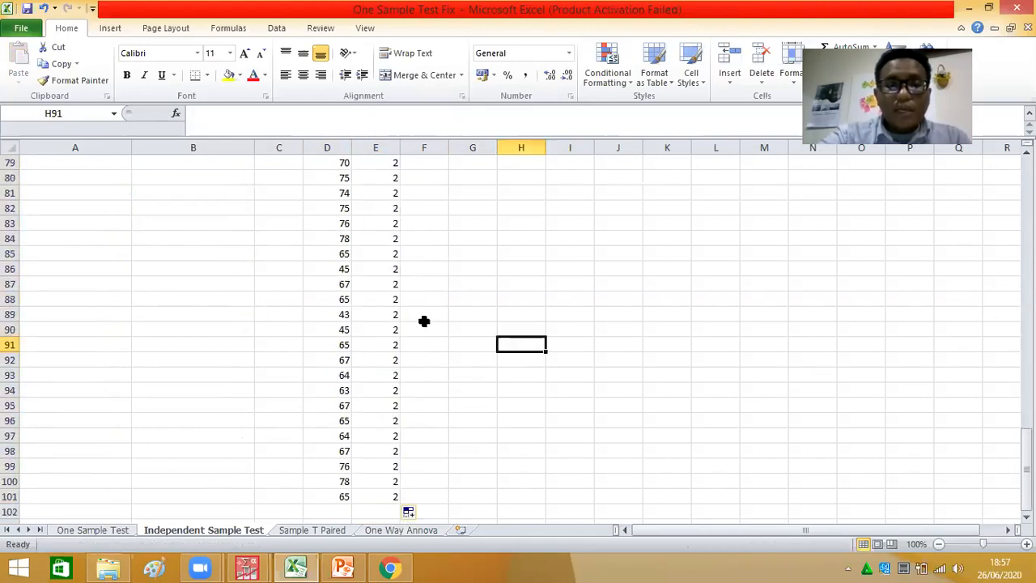
Review the KODE column from the last rows up to the header, ending on the first CEO value in D2.
left_click(379, 280)
key("Up")
key("Up")
key("Up")
key("Up")
key("Up")
key("Up")
key("Up")
key("Up")
key("Up")
key("Up")
key("Up")
key("Up")
key("Up")
key("Up")
key("Up")
key("Up")
key("Up")
key("Up")
key("Up")
key("Up")
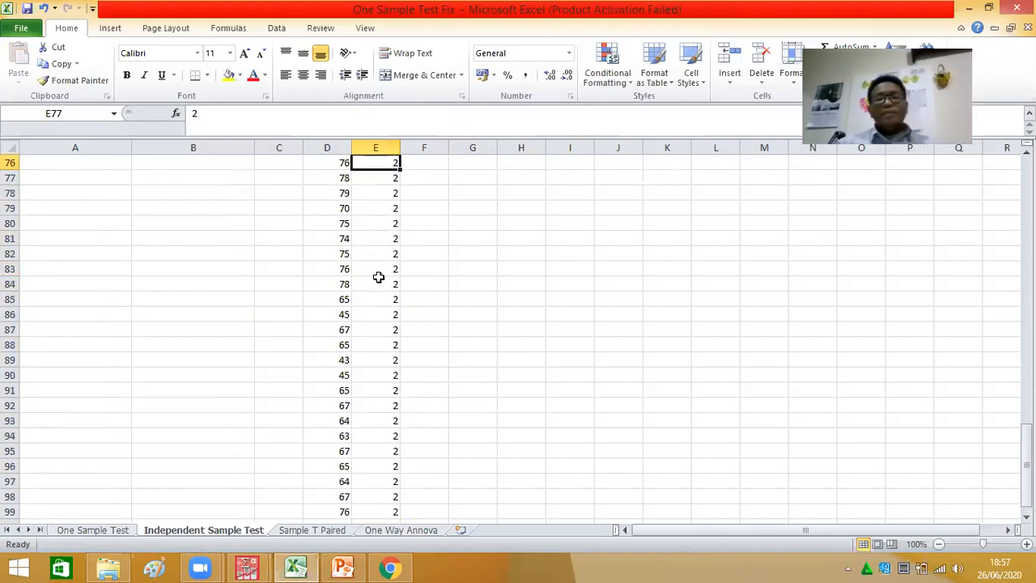
key("Up")
key("Up")
key("Up")
key("Up")
key("Up")
key("Up")
key("Up")
key("Up")
key("Up")
key("Up")
key("Up")
key("Up")
key("Up")
key("Up")
key("Up")
key("Up")
key("Up")
key("Up")
key("Up")
key("Up")
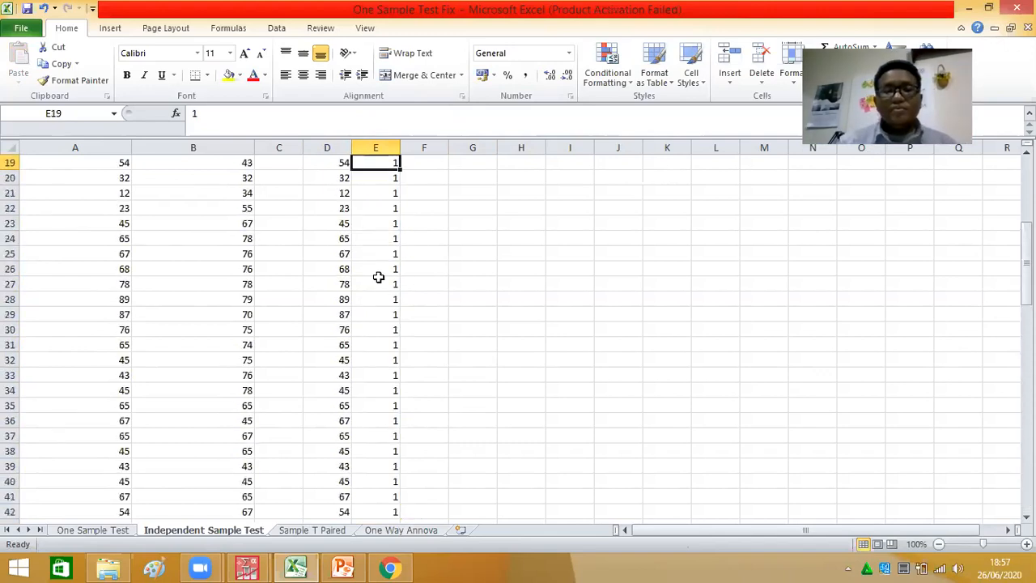
key("Down")
key("Left")
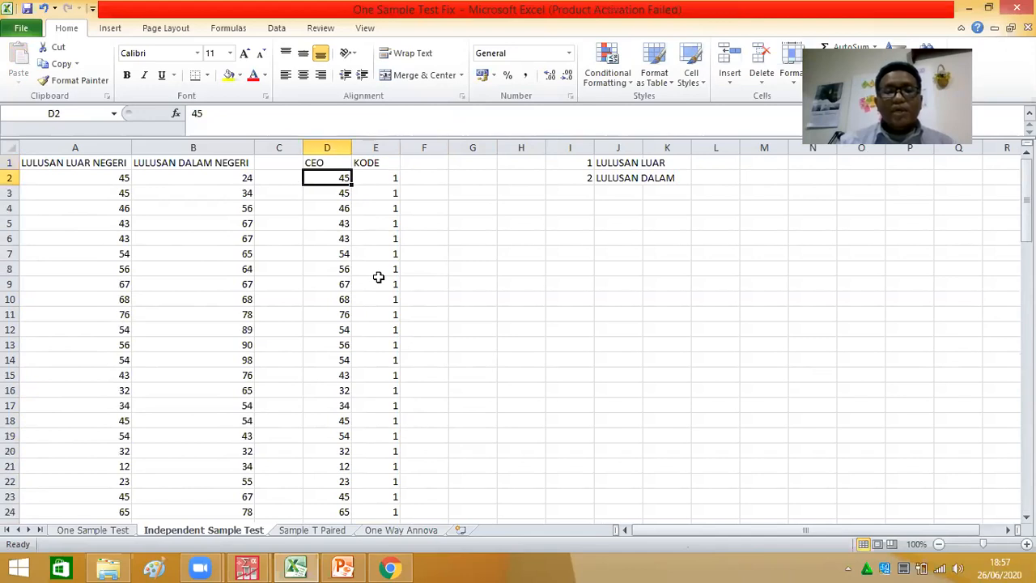
Switch to the PASW Statistics Data Editor and clear the PENJUALANCABANGSURABAYA variable from the variable definitions.
key("Up")
key("Right")
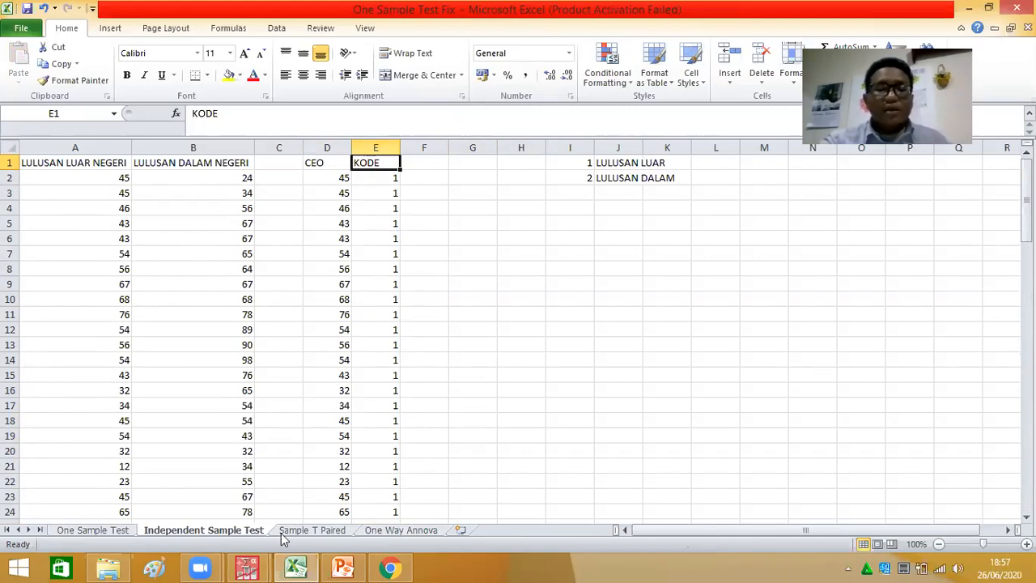
left_click_drag(249, 567, 411, 567)
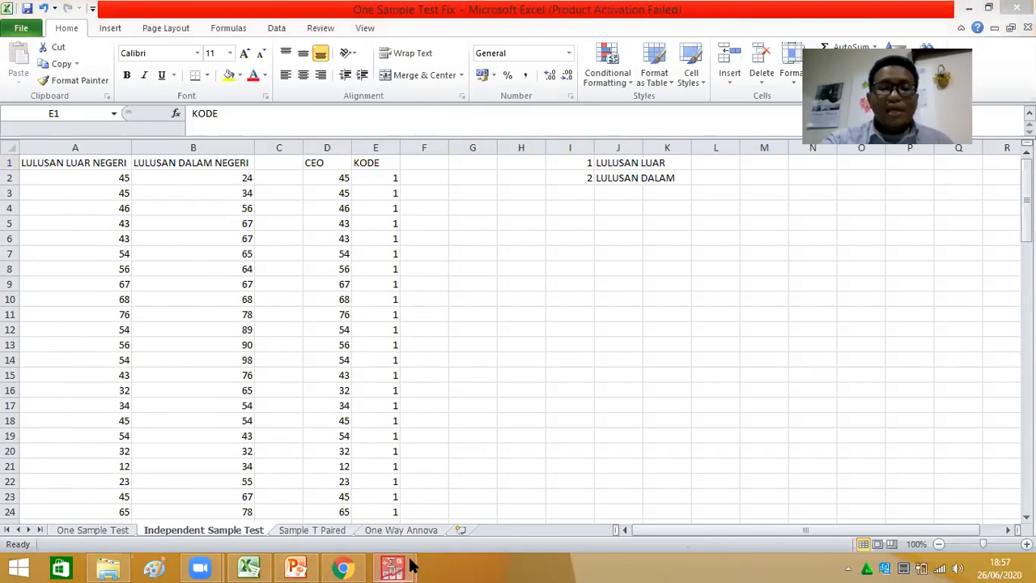
mouse_move(397, 567)
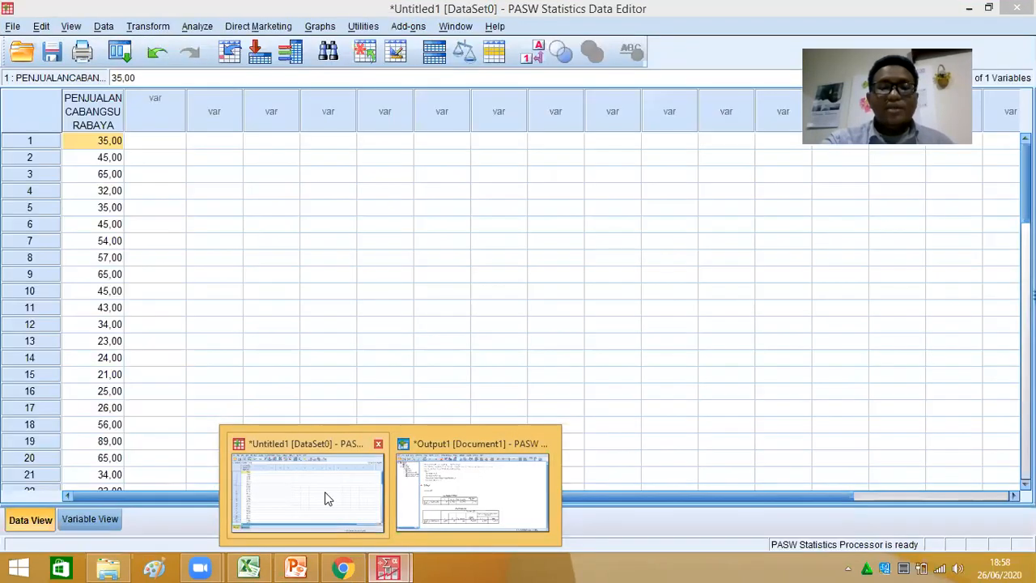
left_click(326, 498)
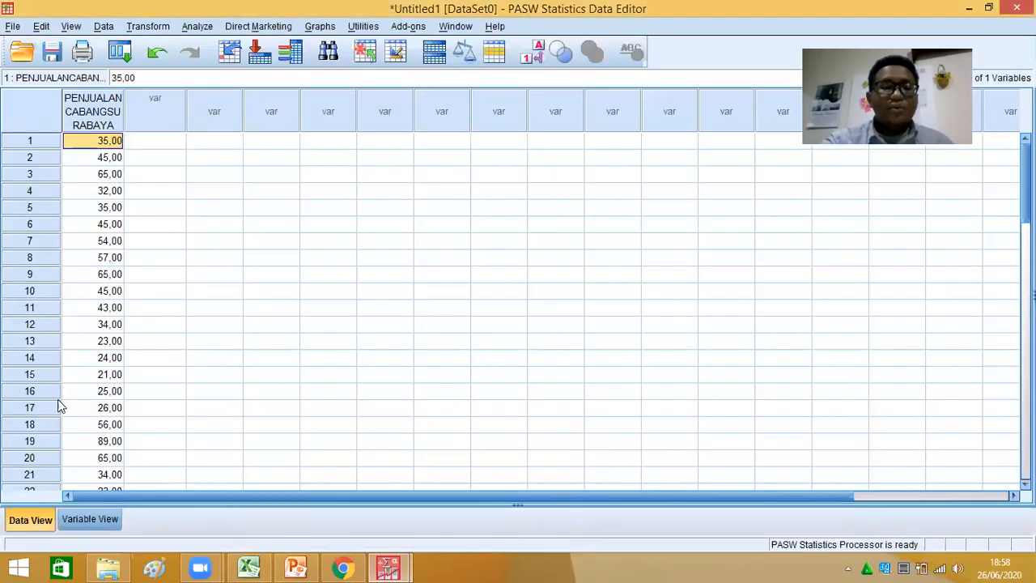
left_click(90, 519)
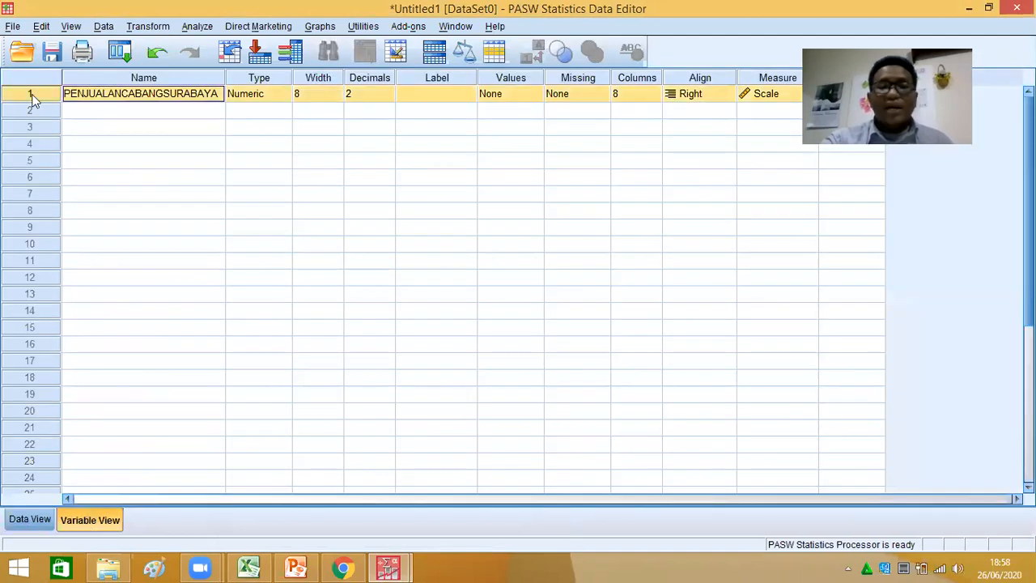
right_click(40, 94)
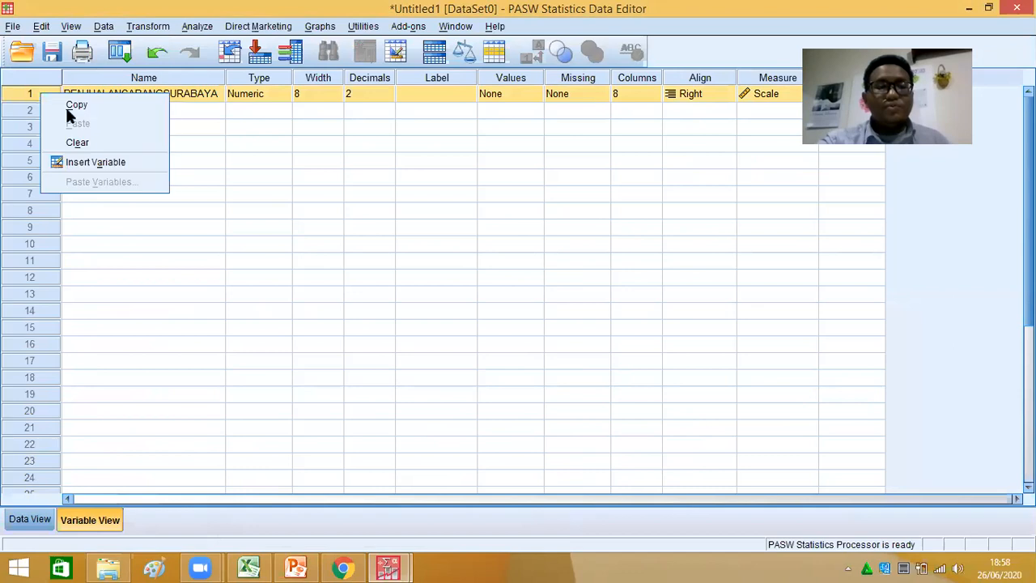
left_click(101, 143)
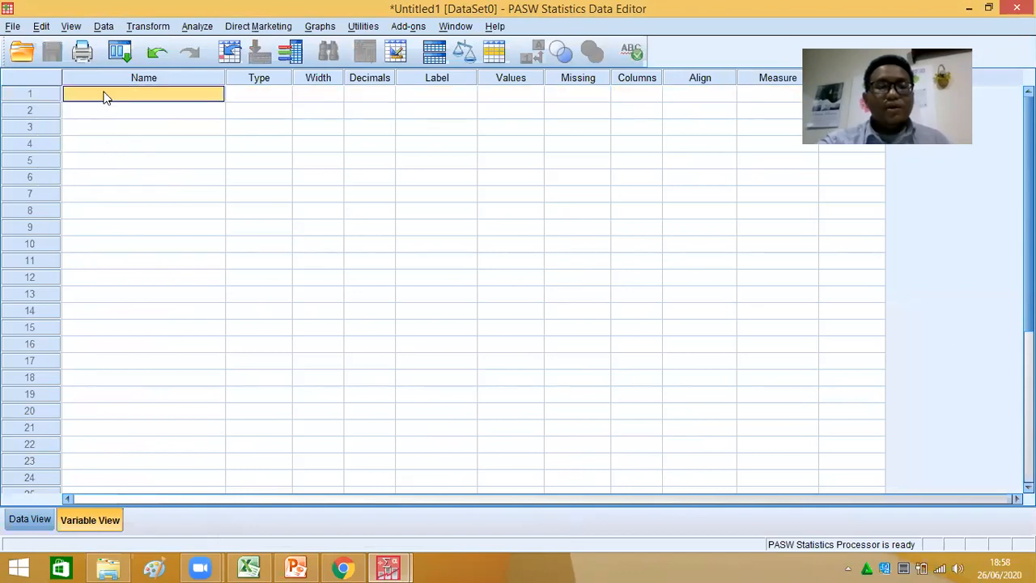
Define two variables named CEO and KODE in the first two rows of the variable definitions.
double_click(104, 94)
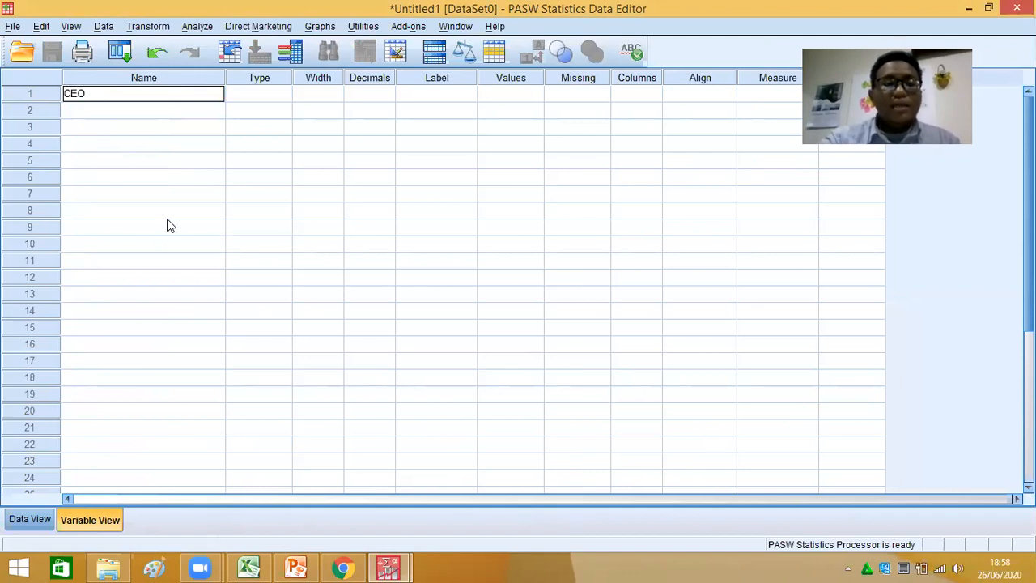
left_click(157, 110)
left_click(156, 110)
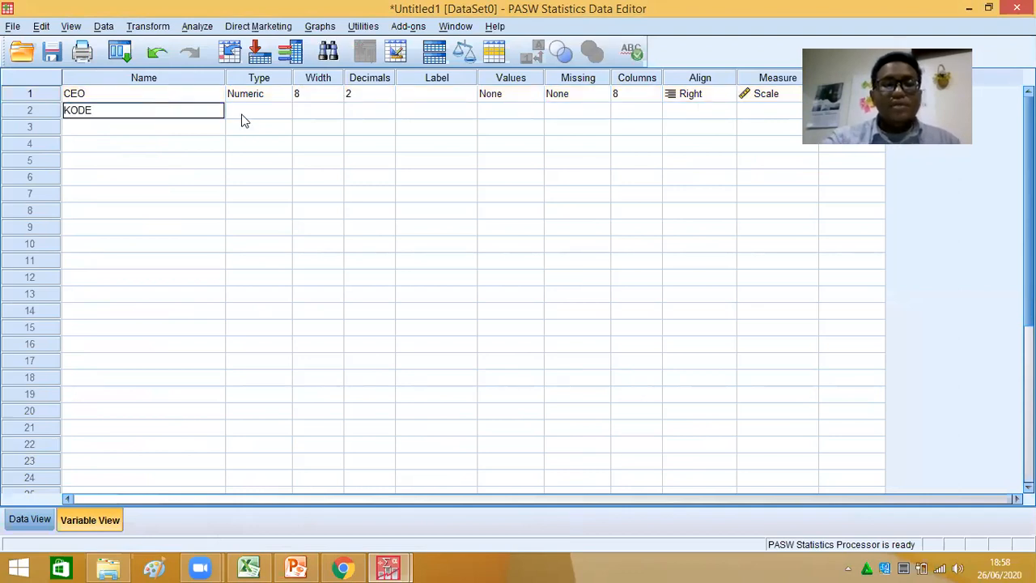
Set the decimals of both the CEO and KODE variables to 0.
left_click(377, 94)
left_click(388, 98)
left_click(387, 100)
left_click(385, 110)
left_click(388, 114)
left_click(388, 114)
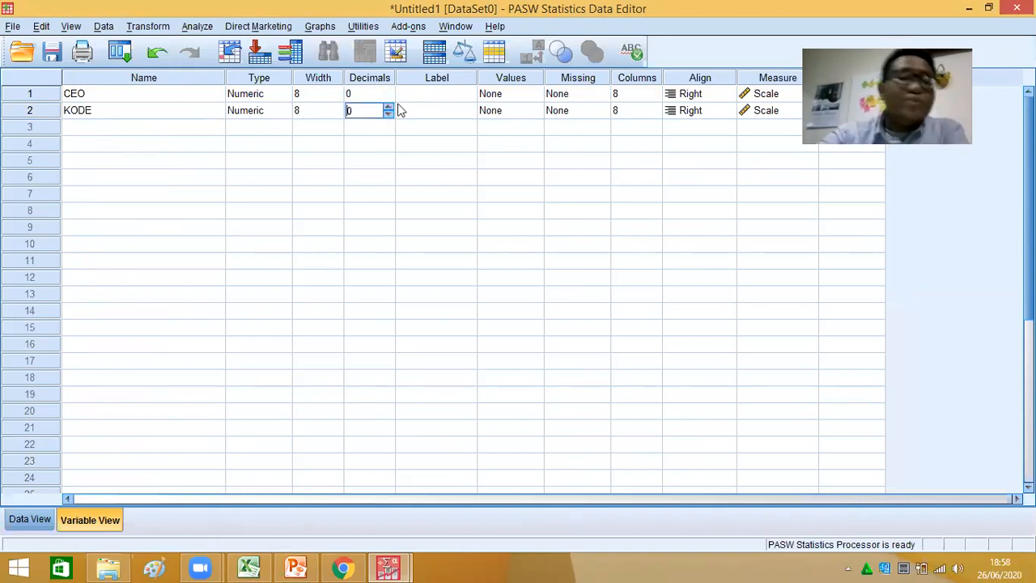
left_click(445, 129)
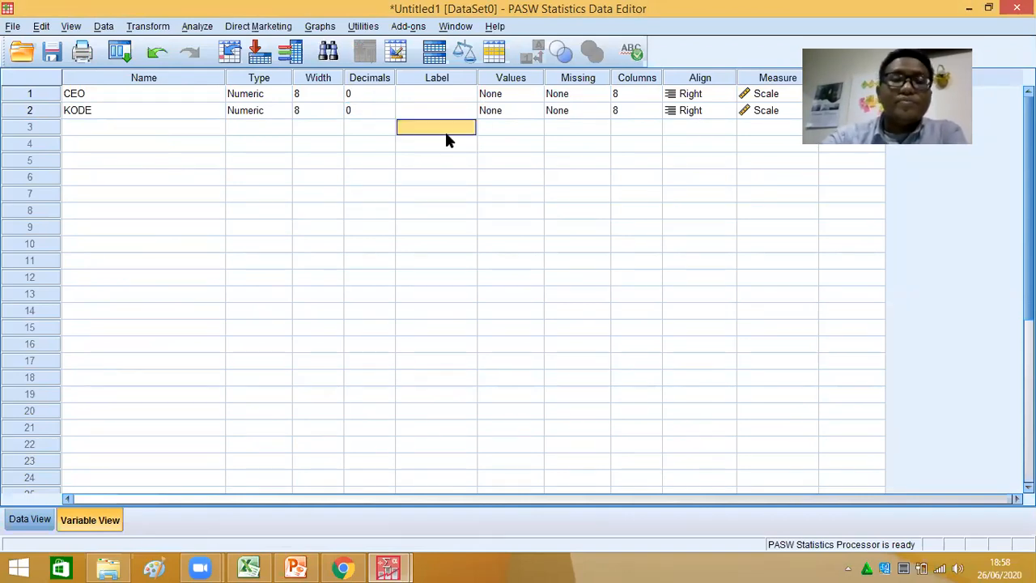
Add a value label to the KODE variable assigning LULUSAN LUAR to value 1, checking the code list in the Excel sheet.
left_click(448, 110)
left_click(508, 114)
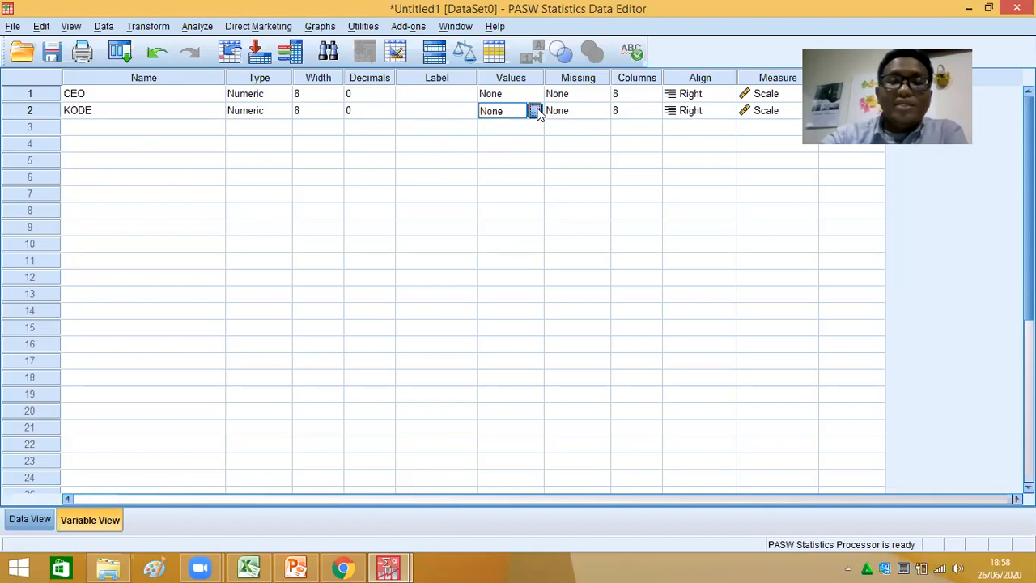
left_click(536, 111)
left_click(266, 564)
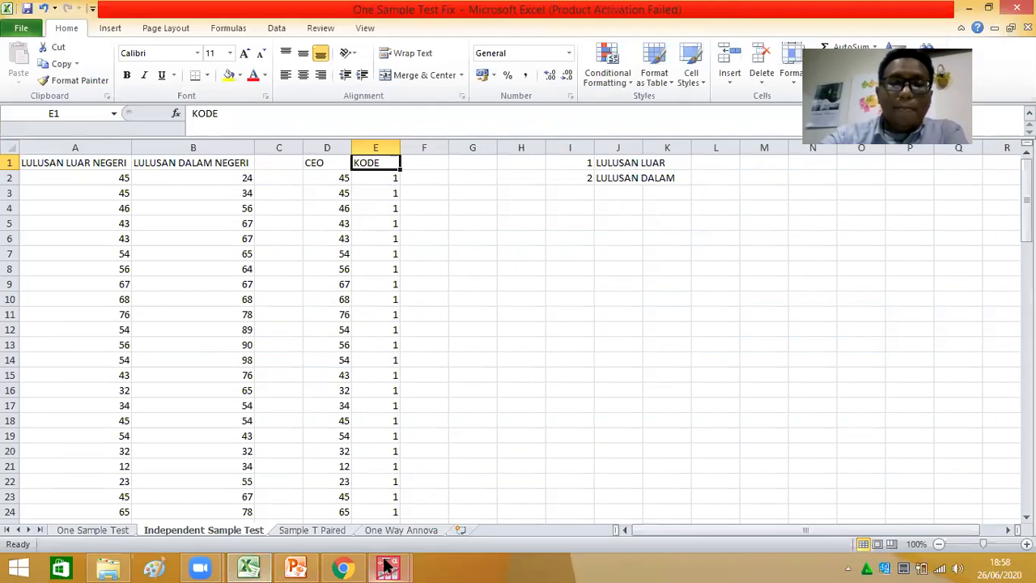
mouse_move(387, 567)
left_click(474, 465)
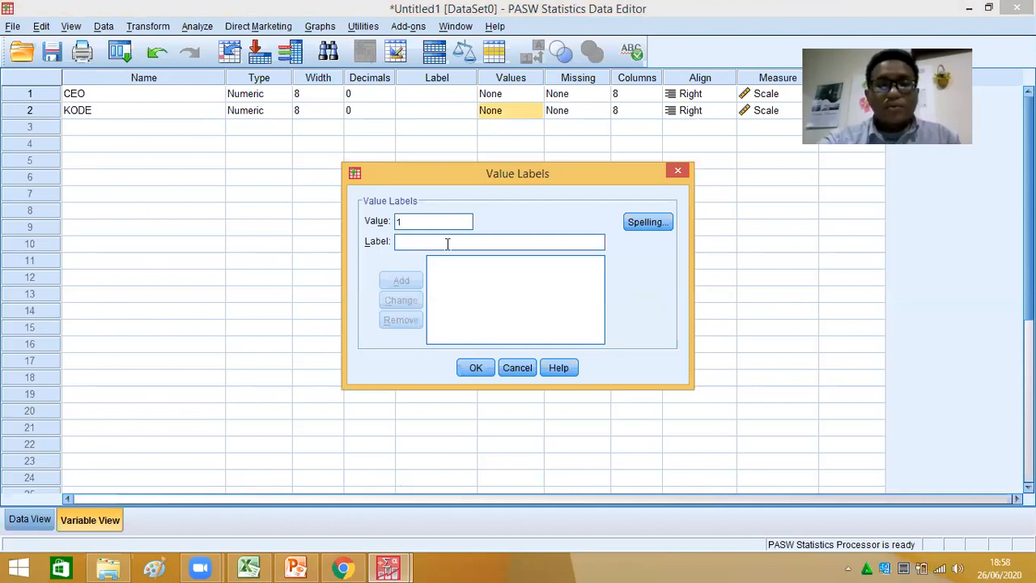
type("LULUSAN LUAR")
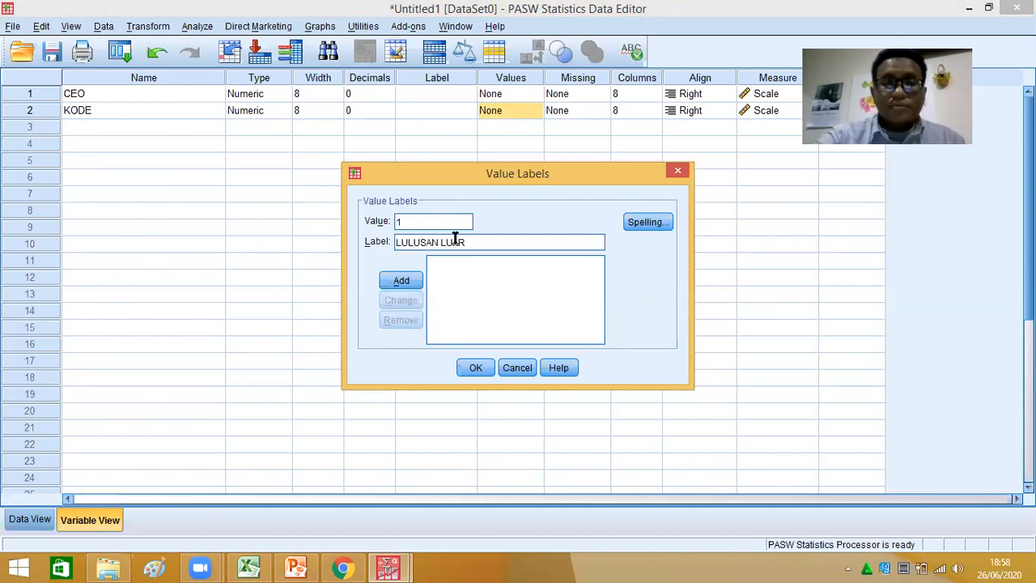
left_click(404, 283)
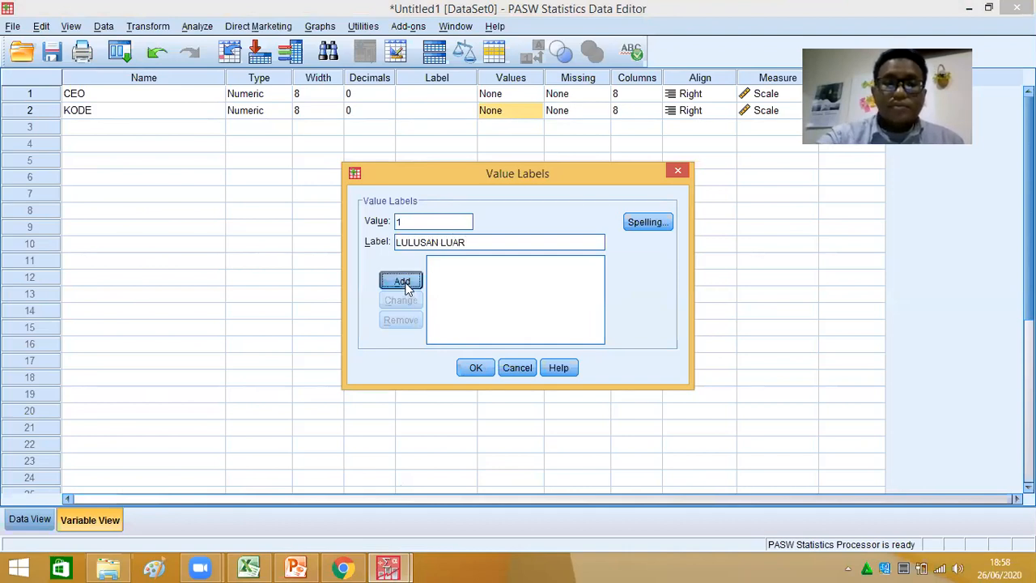
Add the label LULUSAN DALAM for value 2 of KODE and set the variable's measure to Nominal.
type("2")
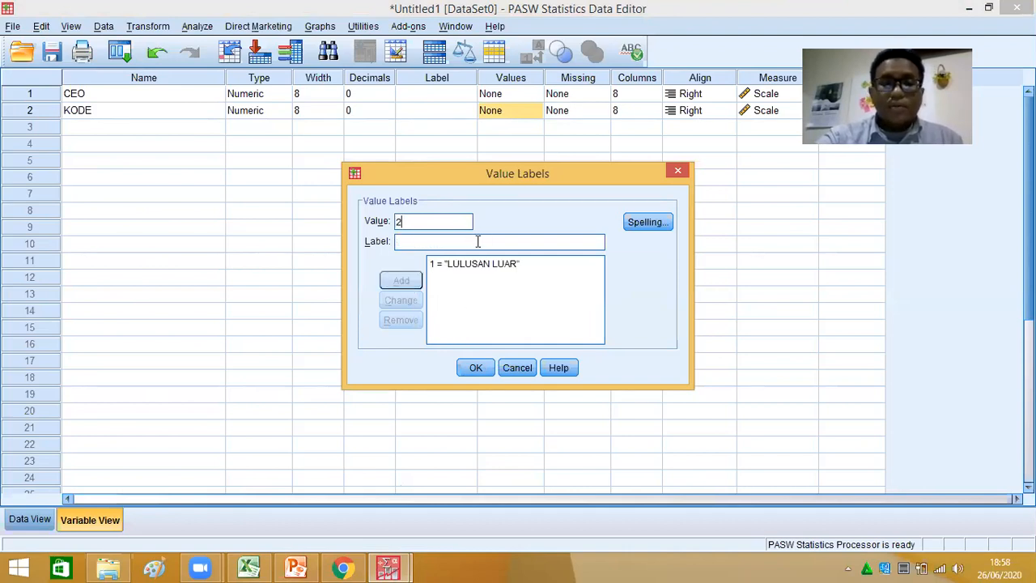
left_click(478, 241)
type("LULUSAN DALAM")
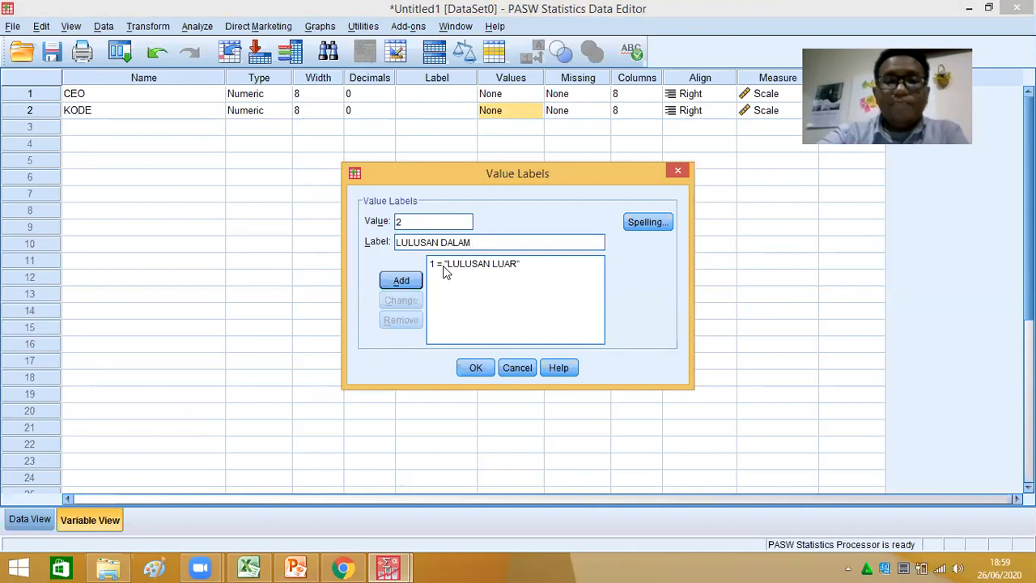
left_click(402, 280)
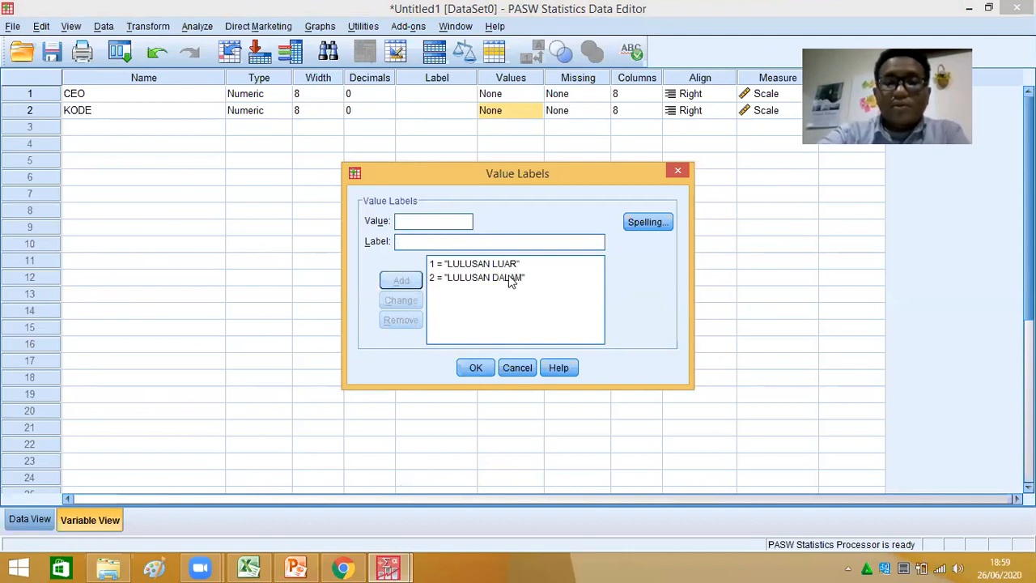
left_click(476, 369)
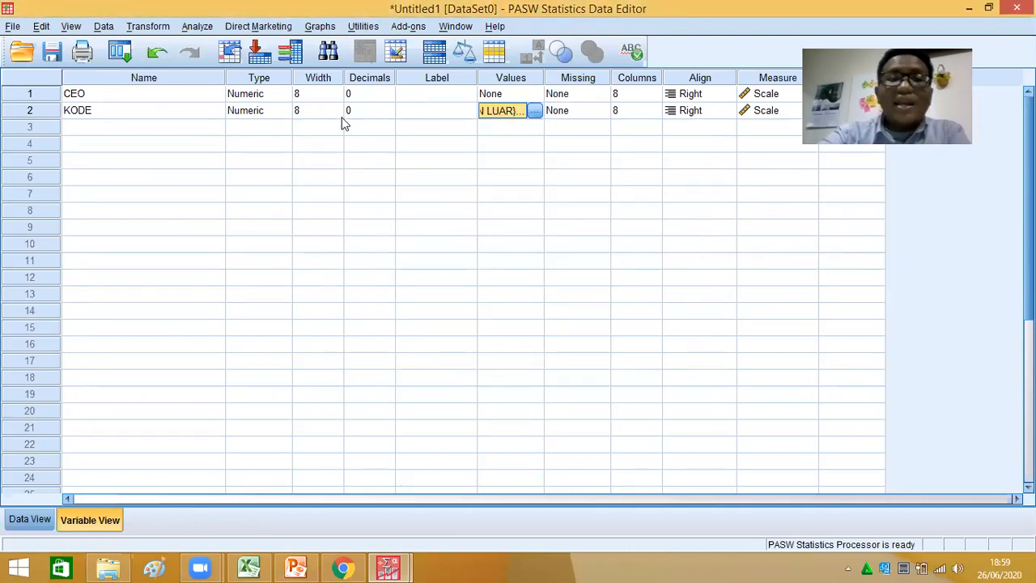
left_click(761, 112)
left_click(759, 158)
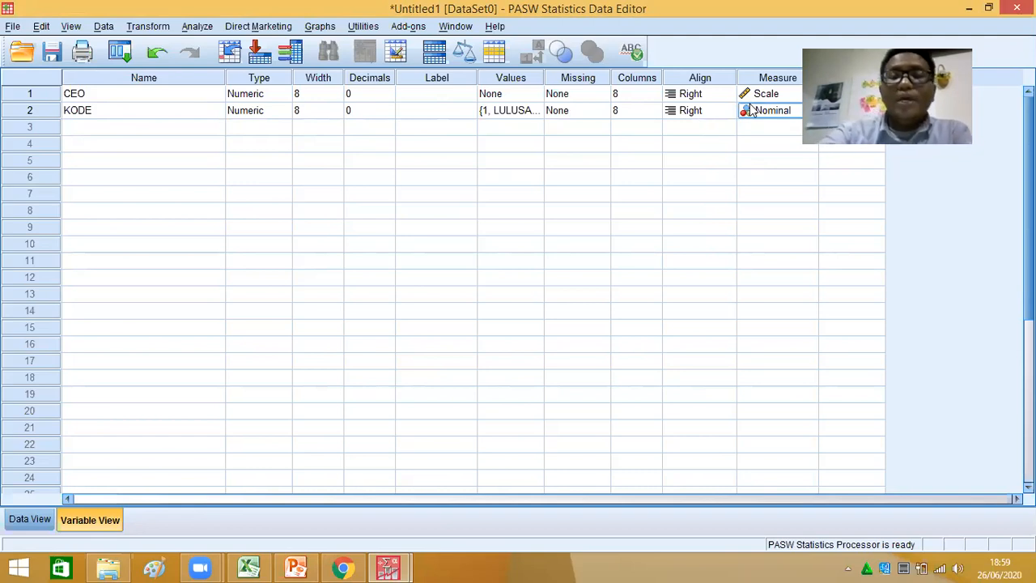
Show the empty data grid, then switch to Excel and copy the CEO and KODE values in D2:E101.
left_click(25, 523)
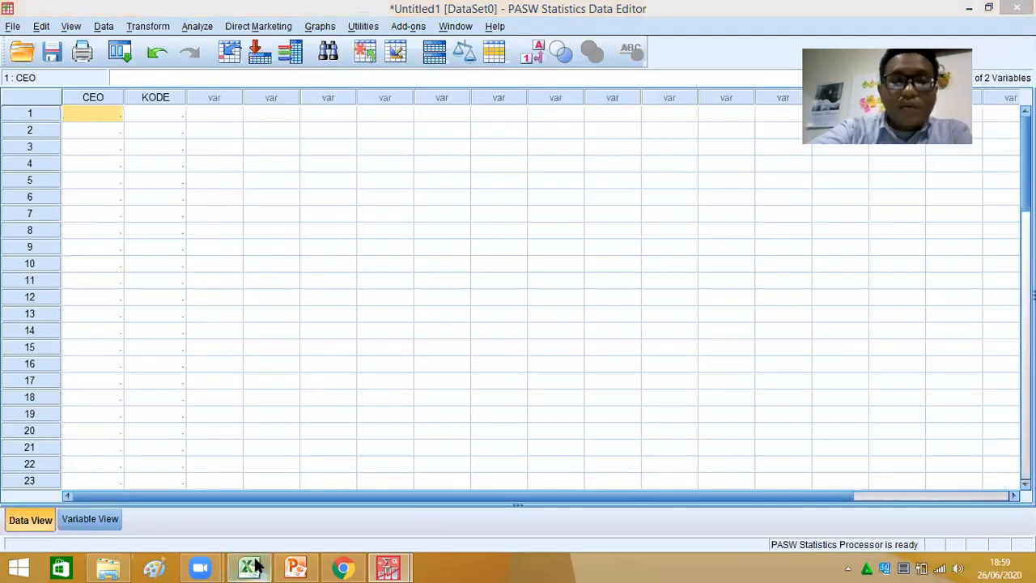
left_click(254, 567)
left_click(342, 207)
left_click(328, 177)
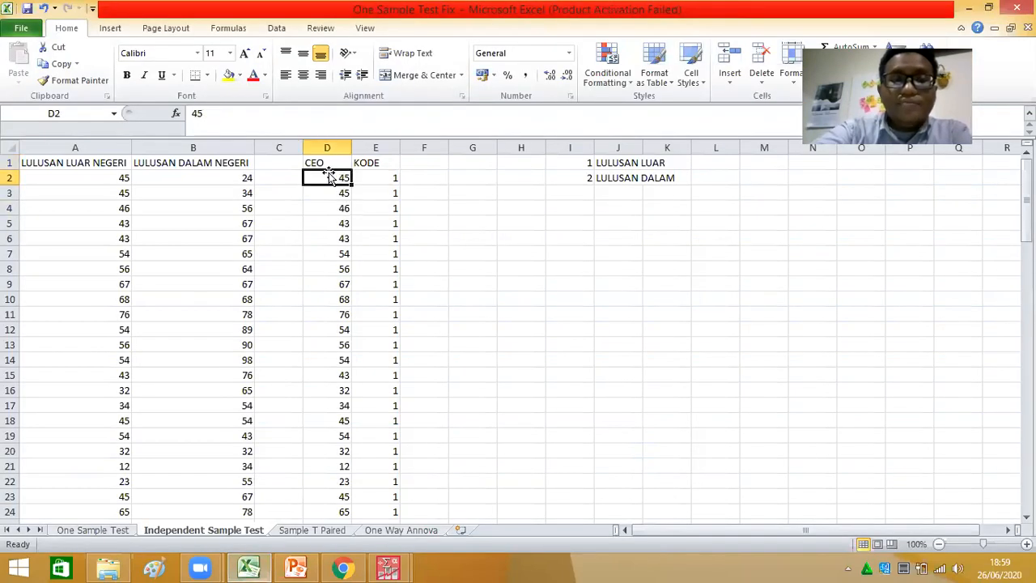
left_click_drag(324, 174, 374, 496)
key("ctrl+c")
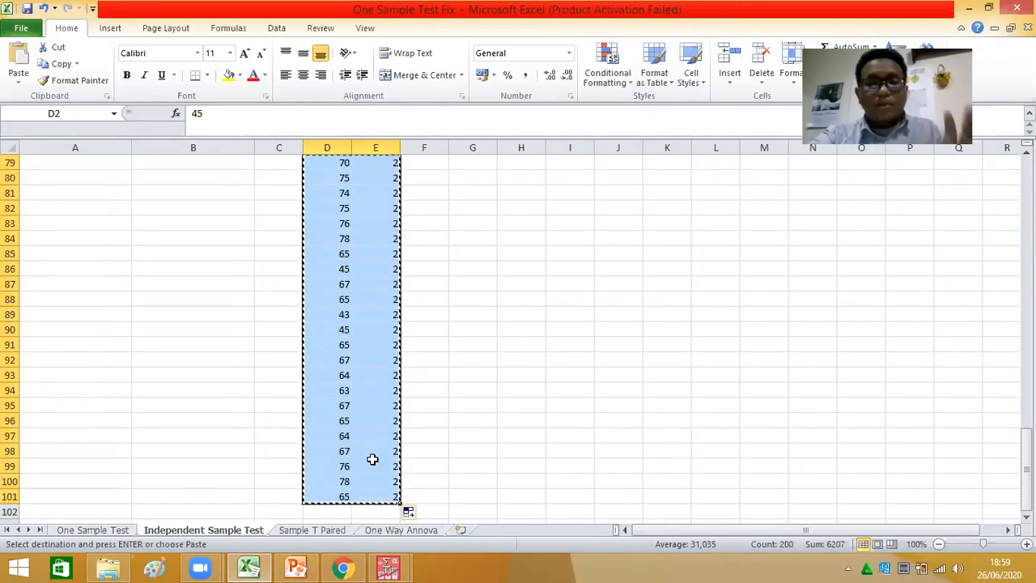
Paste the copied values into the CEO and KODE columns of the PASW data grid from row 1 and check them through the last row.
mouse_move(387, 566)
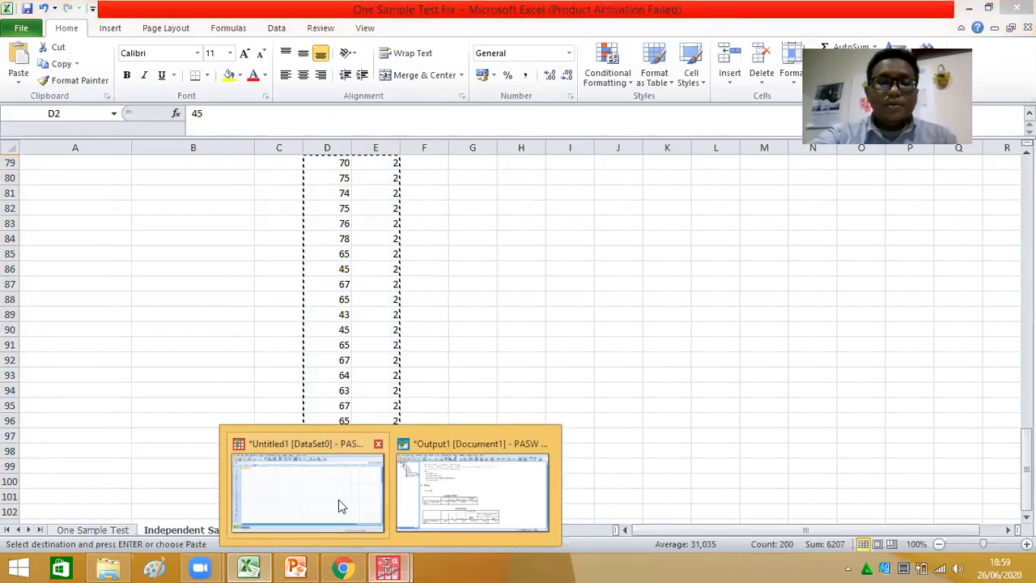
left_click(338, 499)
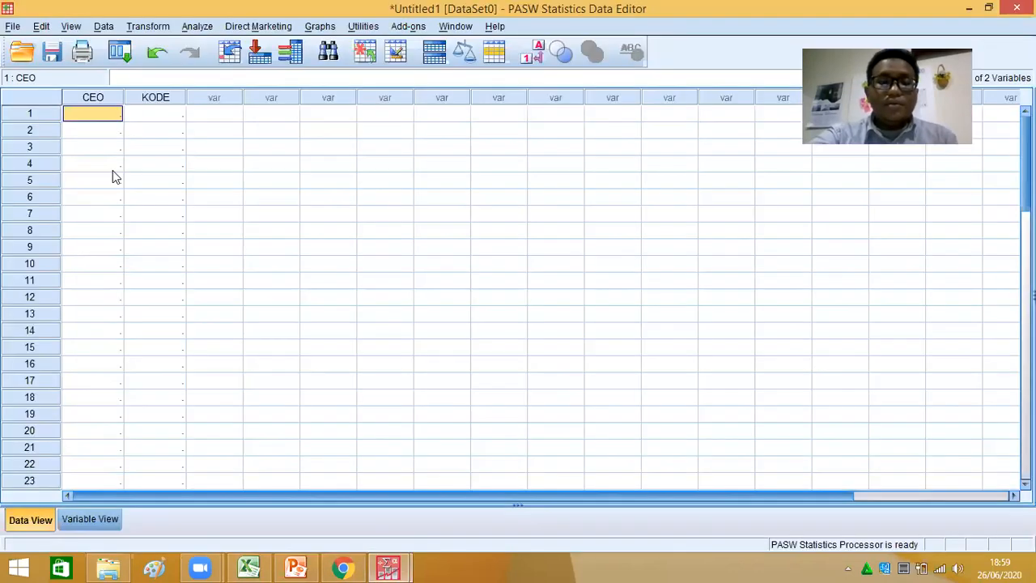
left_click(94, 132)
left_click(96, 119)
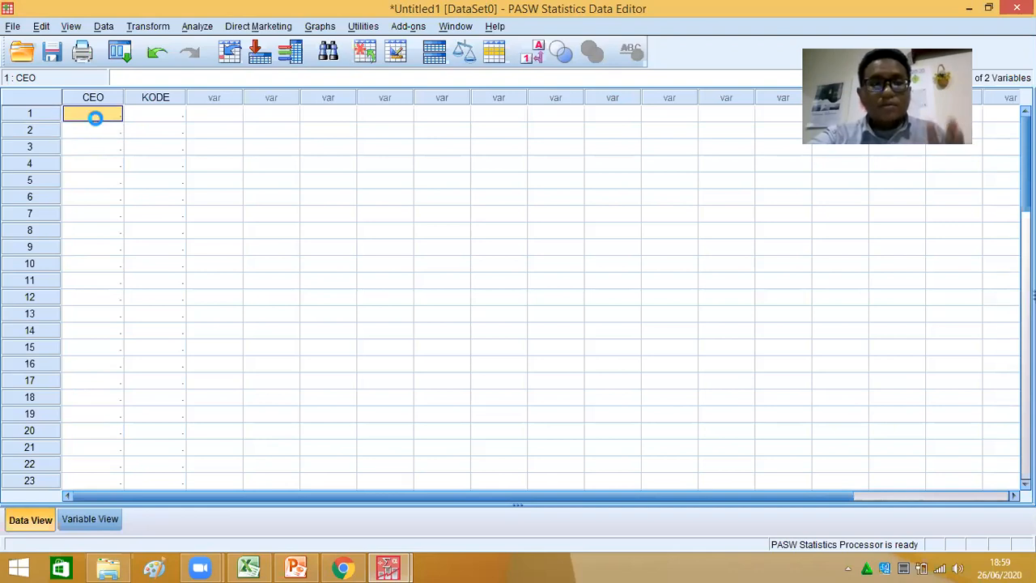
key("ctrl+v")
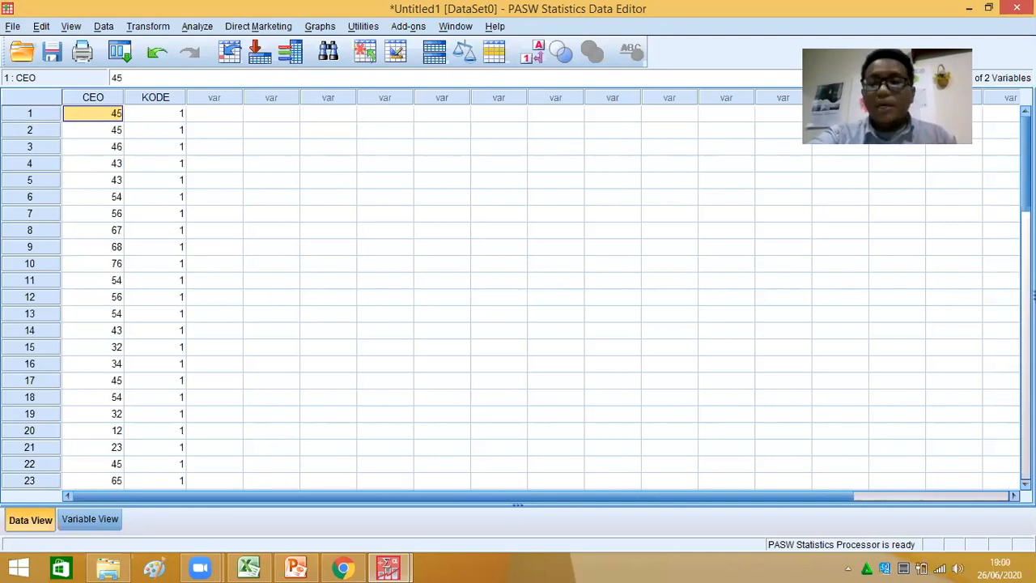
scroll(517, 297, "down", 20)
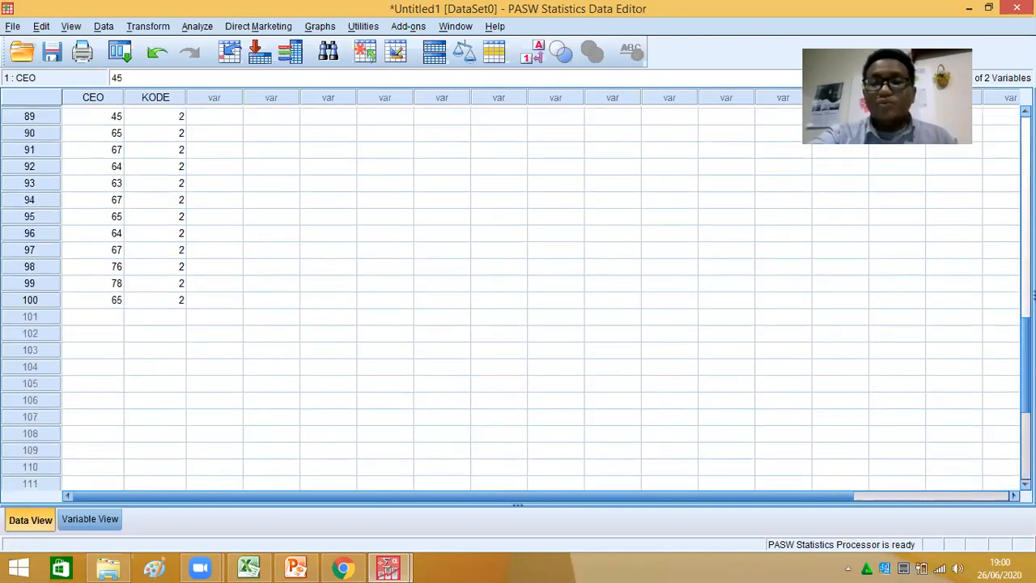
scroll(517, 297, "up", 20)
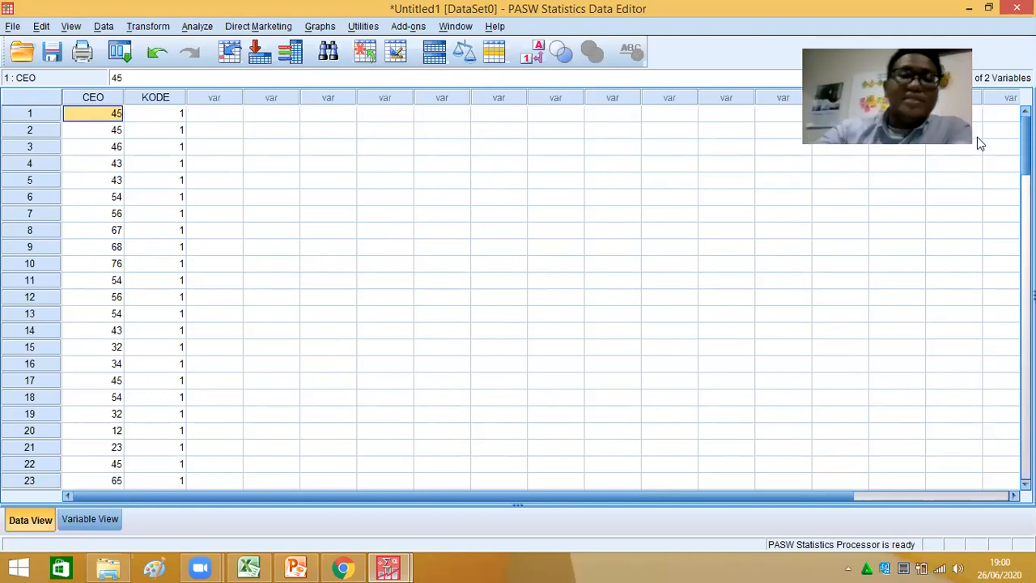
Start an Independent-Samples T Test and assign KODE as the grouping variable.
left_click(198, 28)
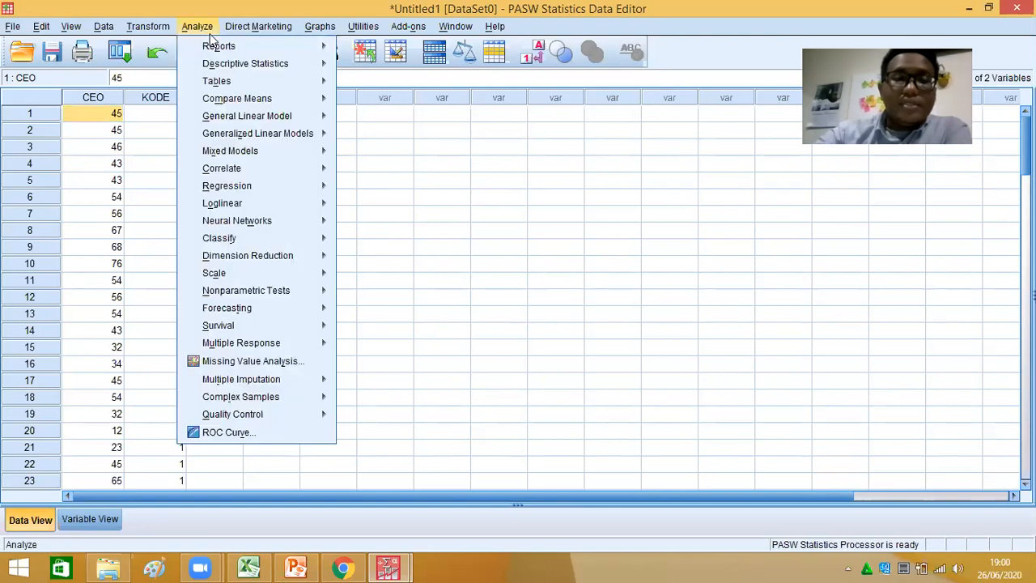
mouse_move(298, 106)
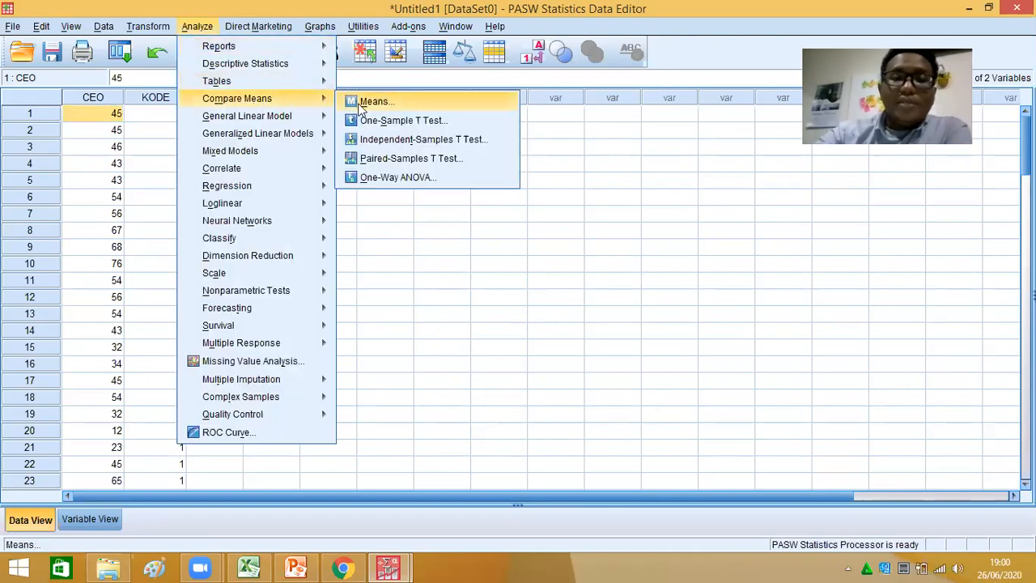
left_click(411, 142)
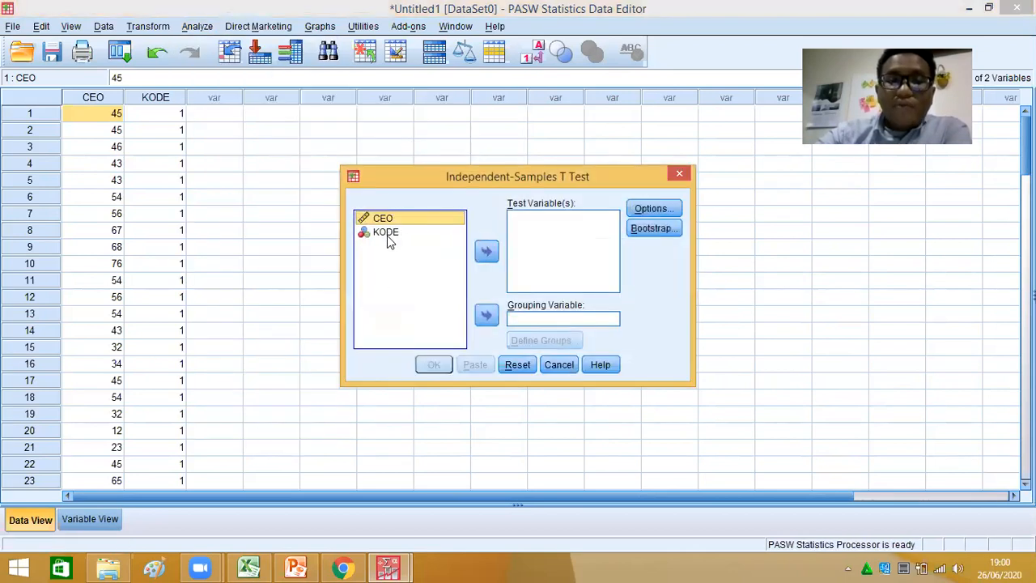
left_click(387, 236)
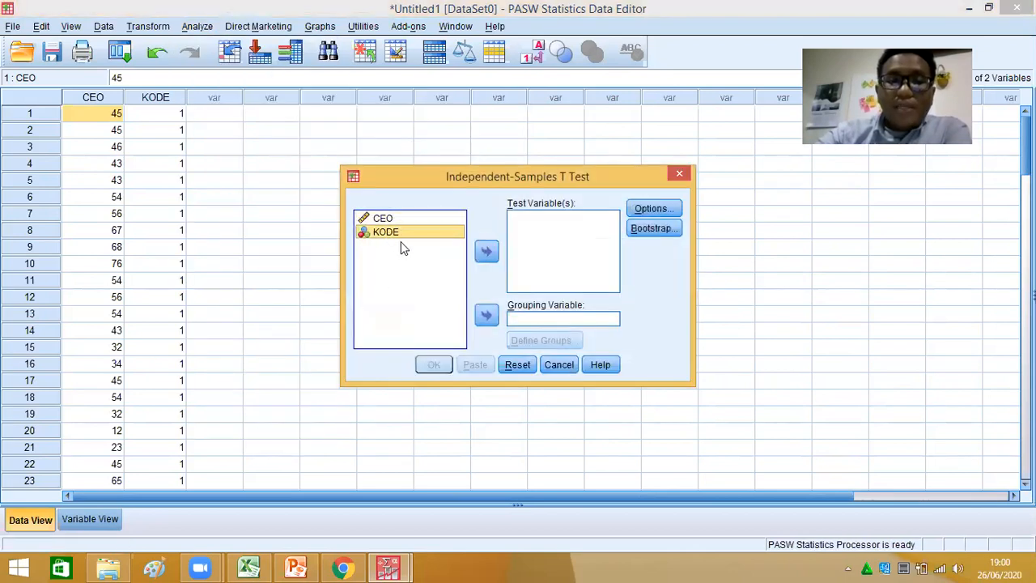
left_click(486, 316)
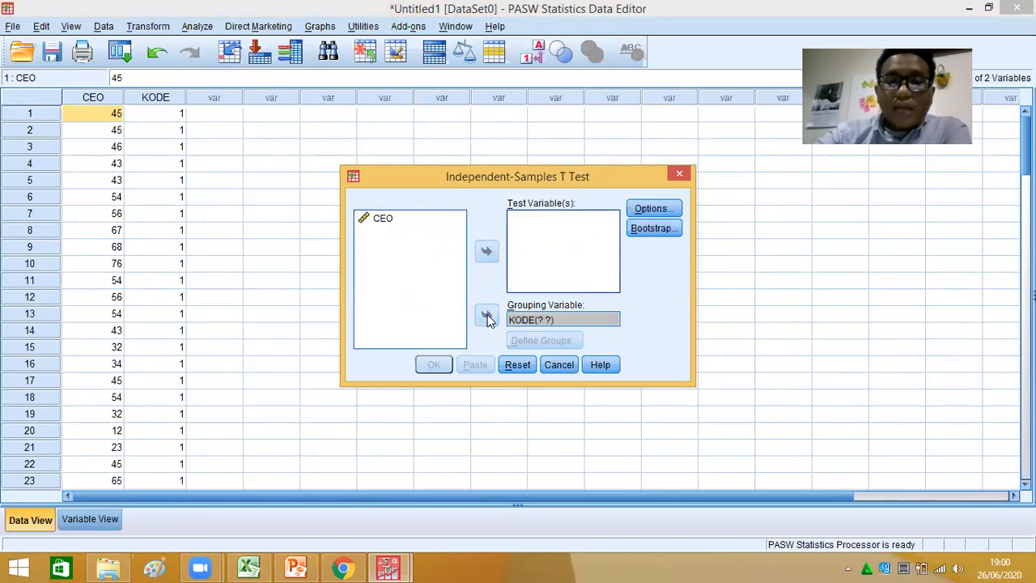
Add CEO as the test variable and check the test's Options and Bootstrap settings without changing them.
left_click(382, 221)
left_click(488, 252)
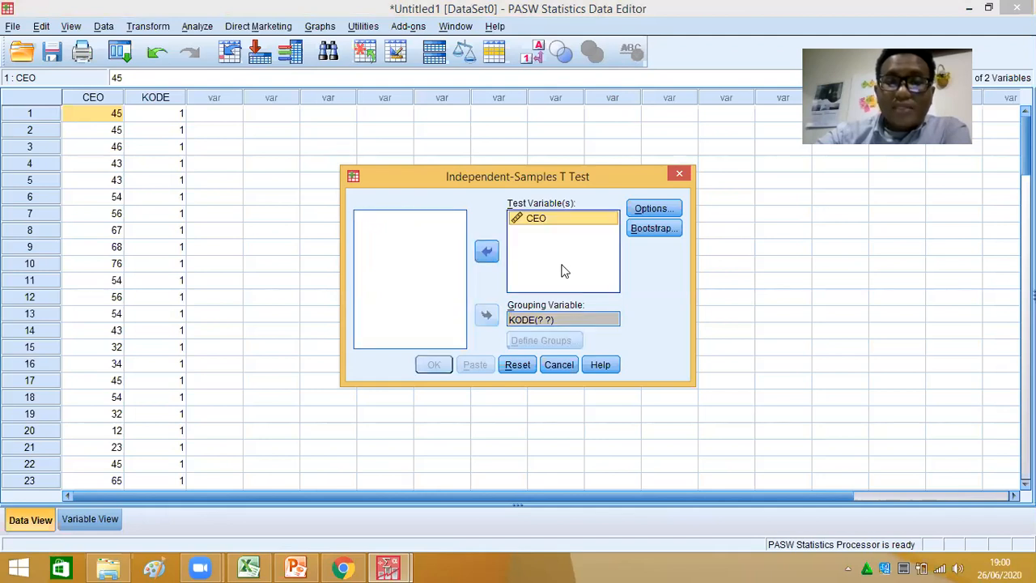
left_click(649, 211)
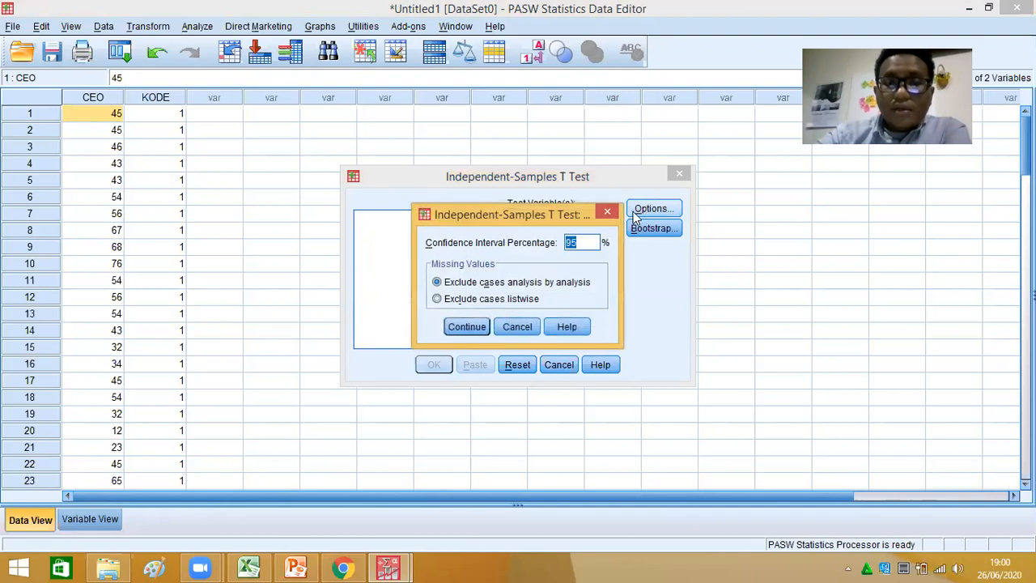
left_click(608, 215)
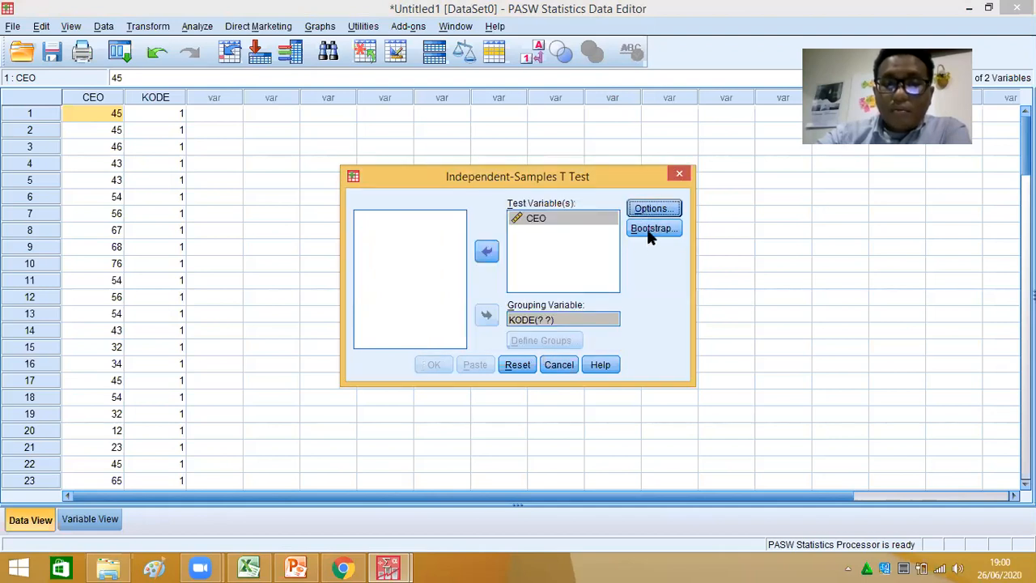
left_click(651, 230)
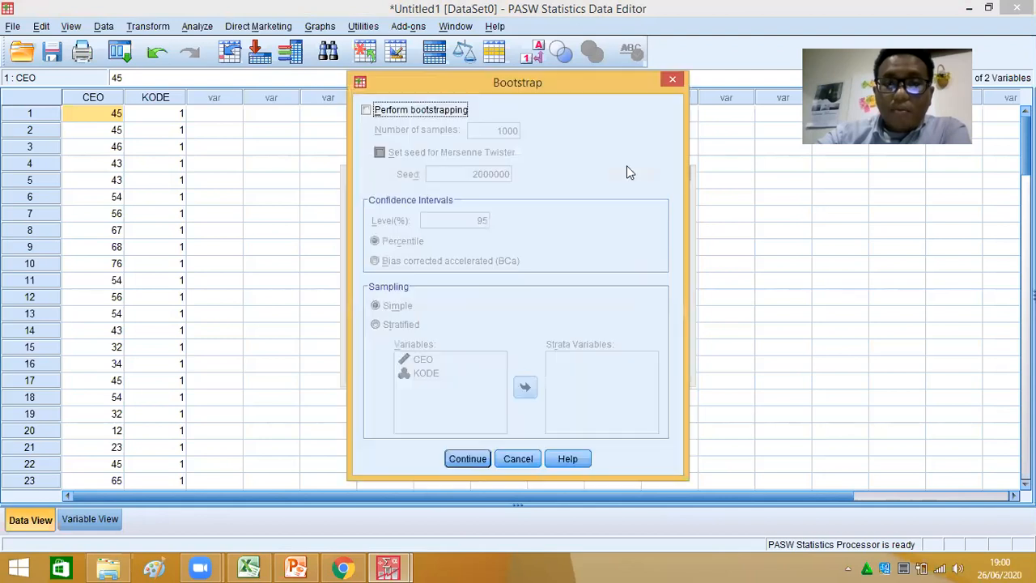
left_click(670, 82)
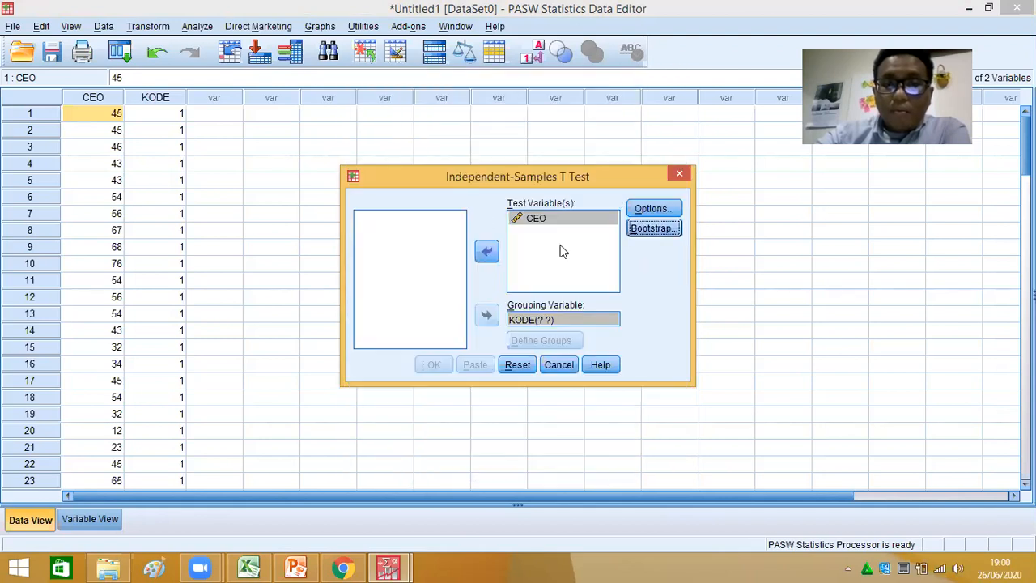
Define the KODE groups with specified values 1 and 2, and run the independent-samples t-test.
left_click(554, 318)
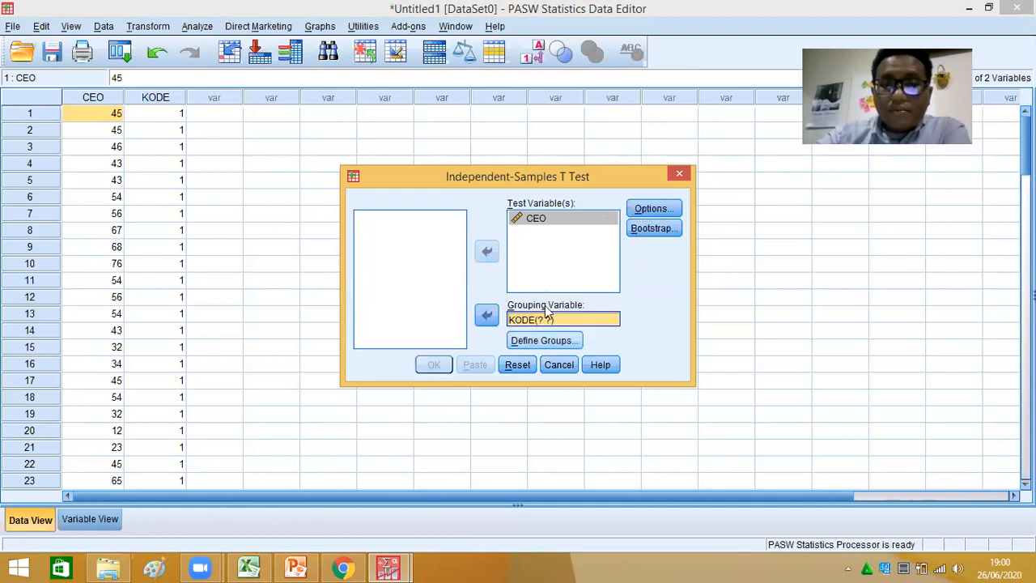
left_click(544, 343)
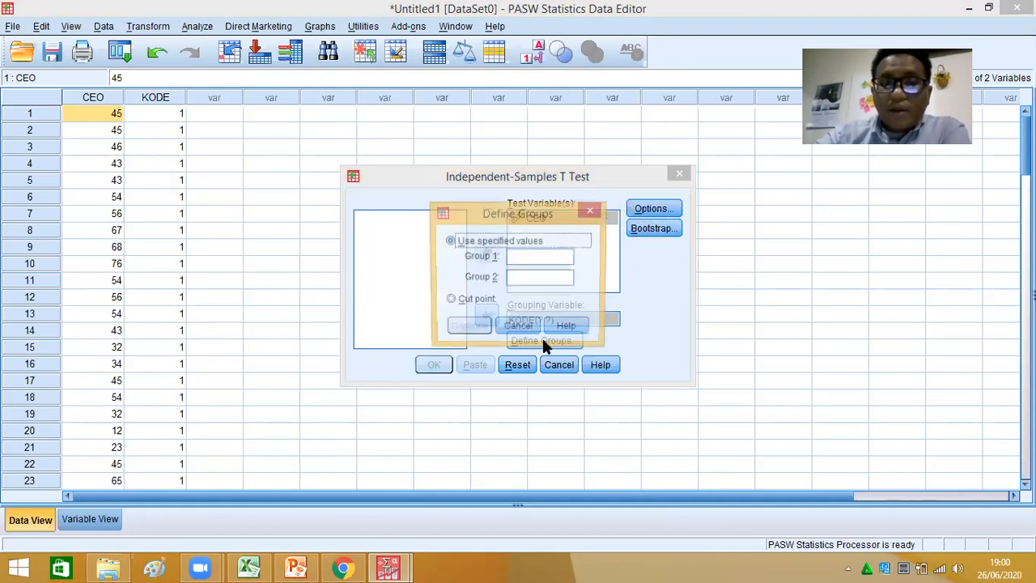
left_click(512, 259)
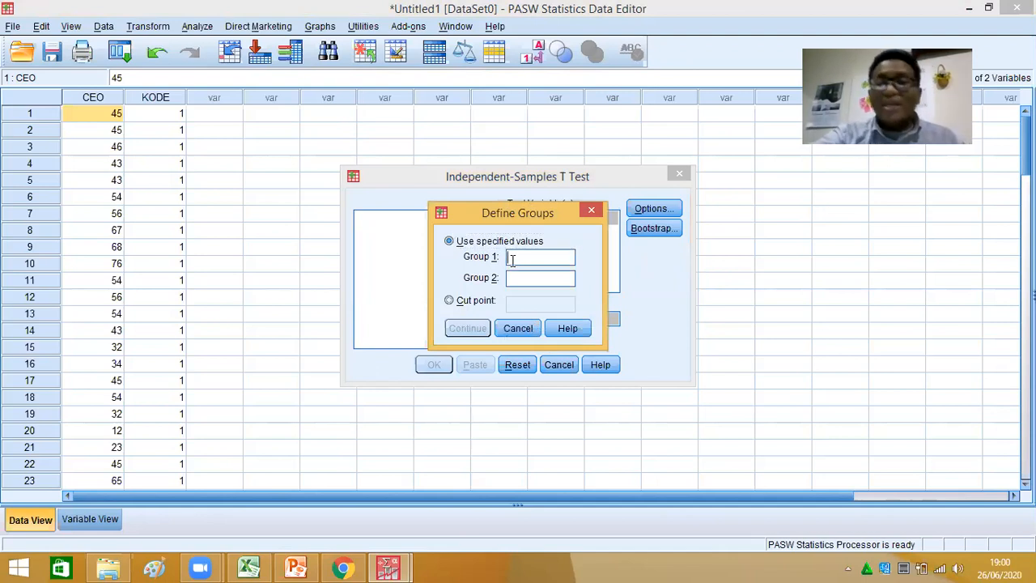
type("1")
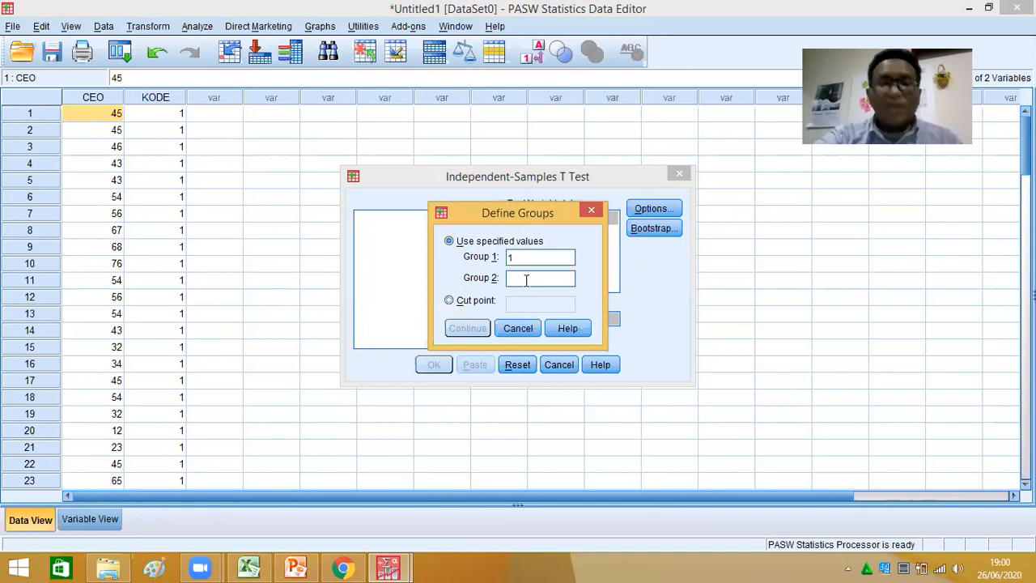
left_click(526, 278)
type("2")
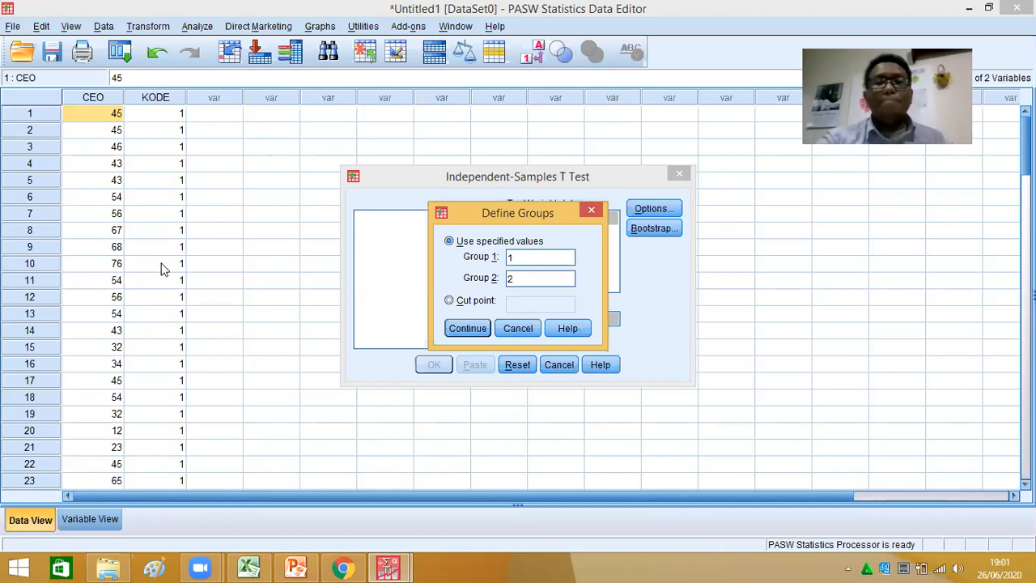
left_click(513, 281)
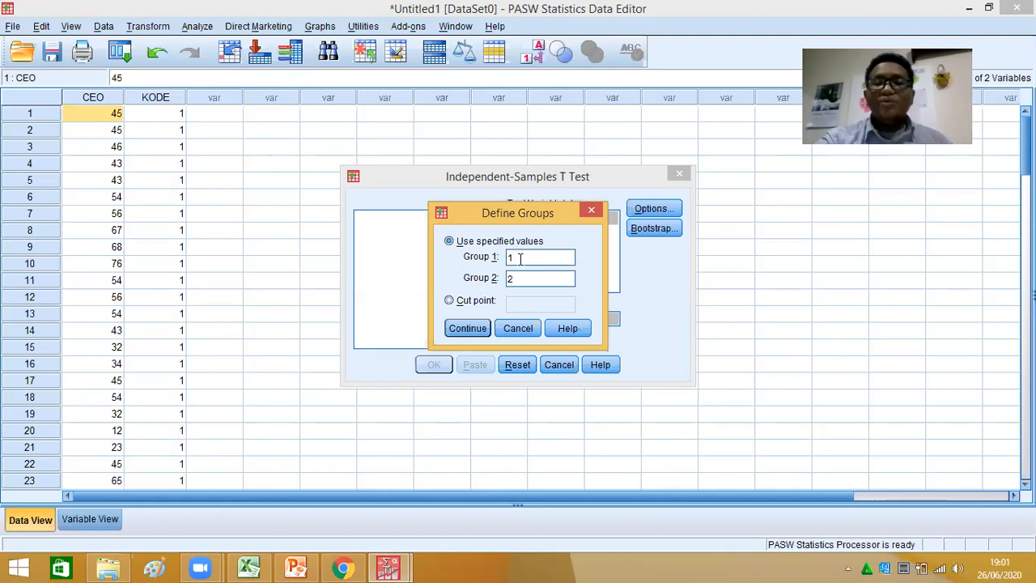
left_click(463, 328)
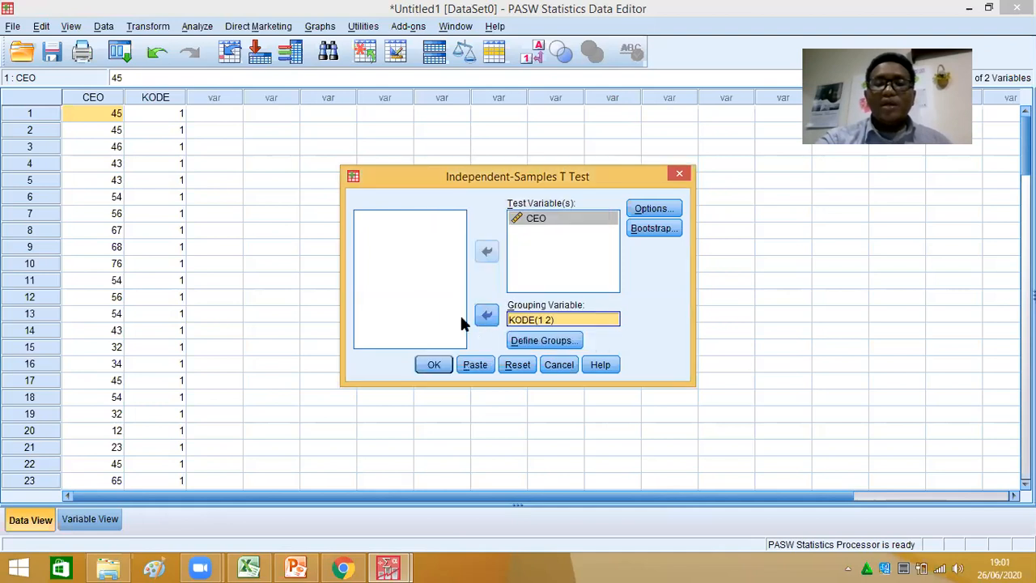
left_click(430, 366)
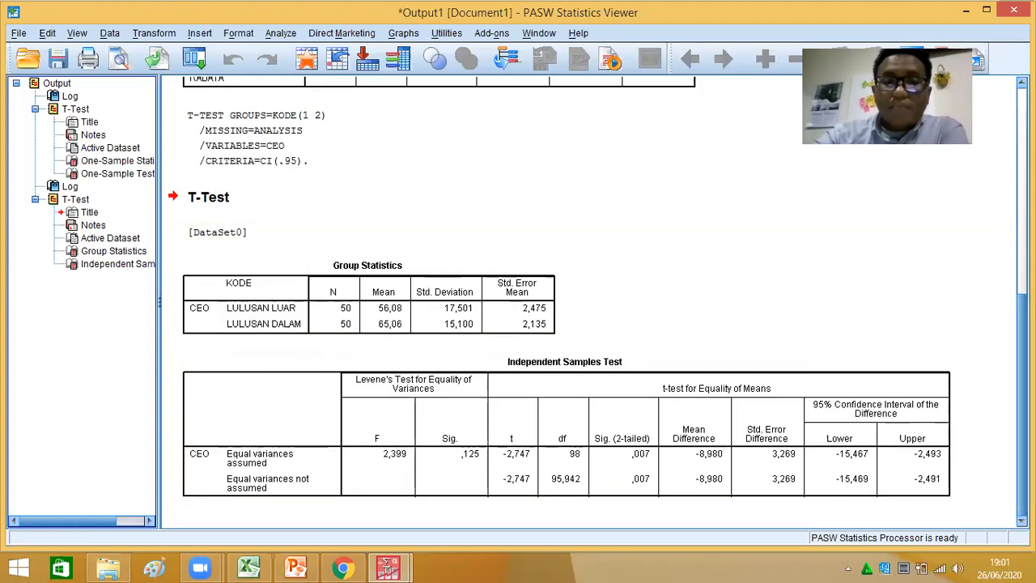
Review the T-Test output tables, then switch to PowerPoint and present the slides from STUDI KASUS to HASIL INDEPENDENT SAMPLE T-TEST.
scroll(567, 300, "up", 3)
scroll(466, 294, "down", 4)
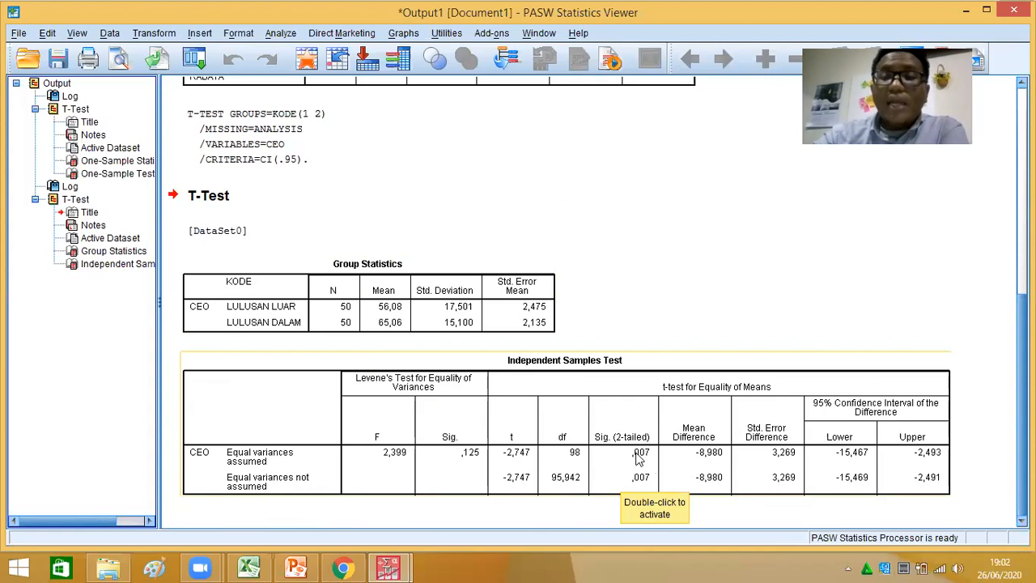
left_click(293, 567)
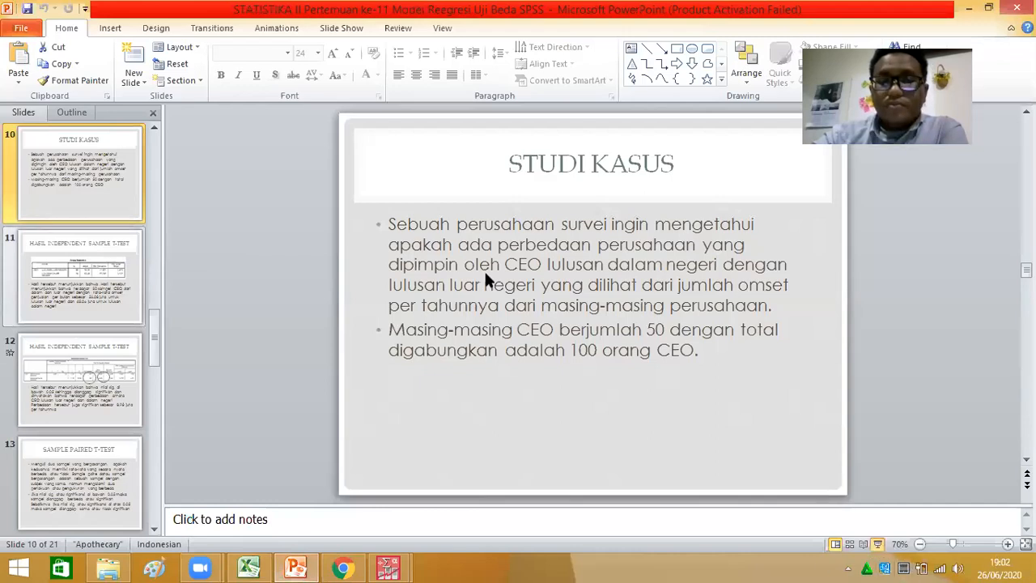
key("shift+F5")
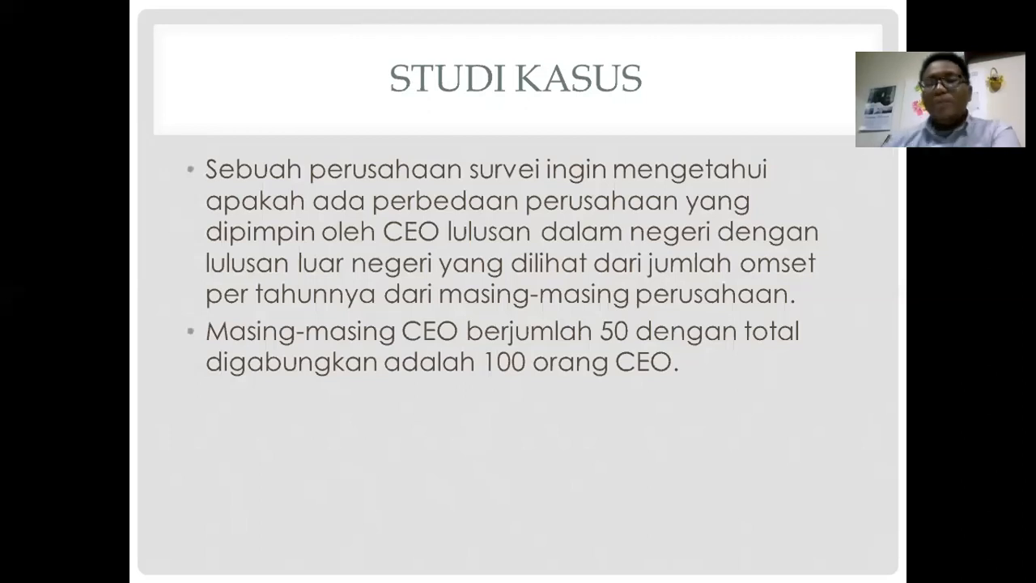
key("Right")
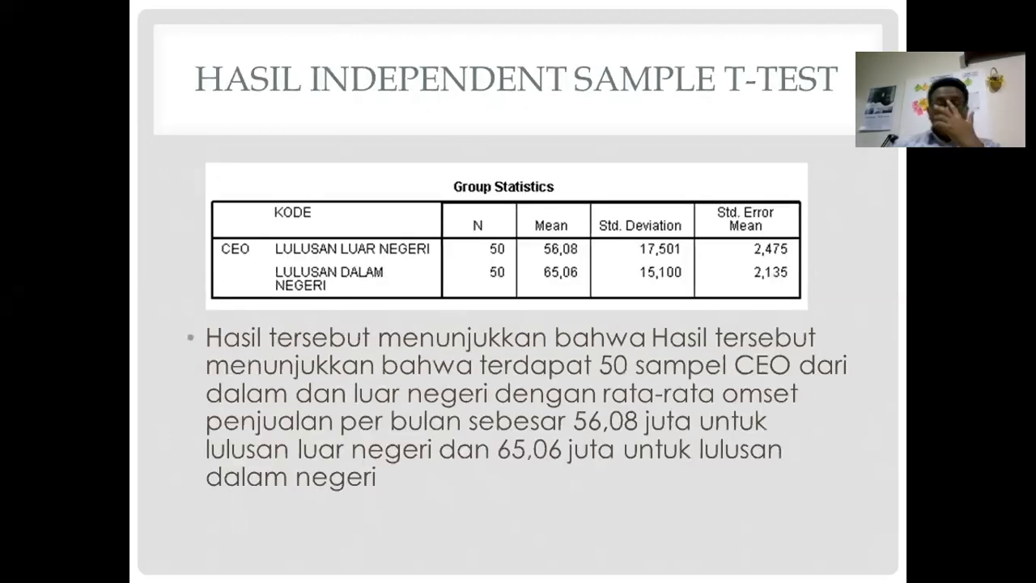
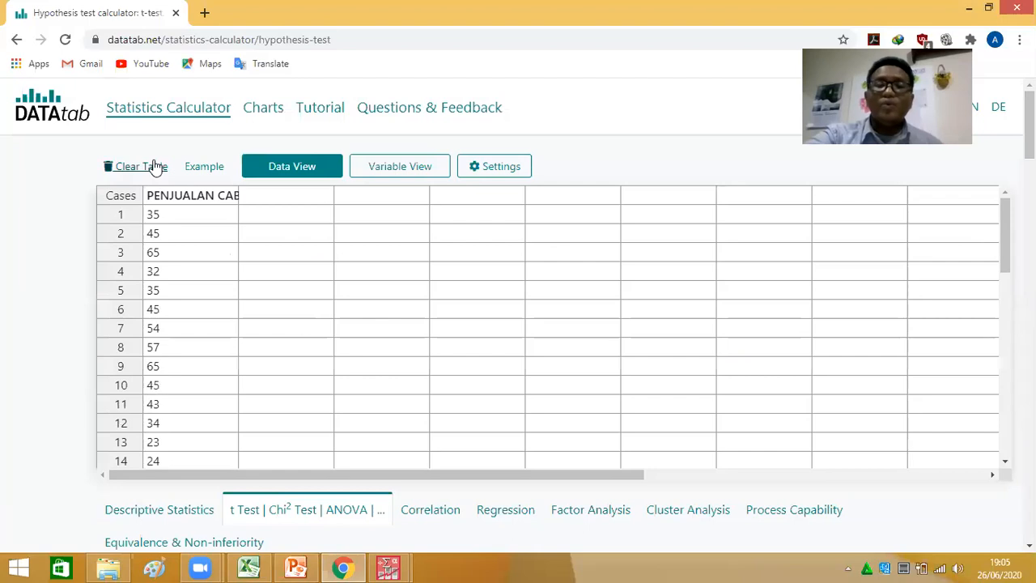
Clear the DATAtab data table, then switch to Excel and copy the CEO and KODE columns including their headers.
left_click(155, 166)
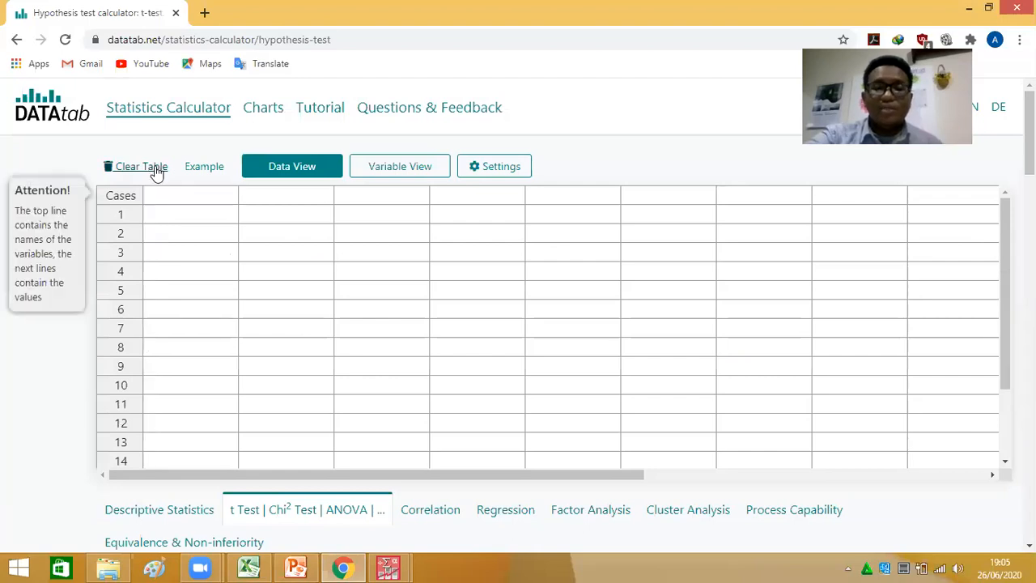
left_click(248, 564)
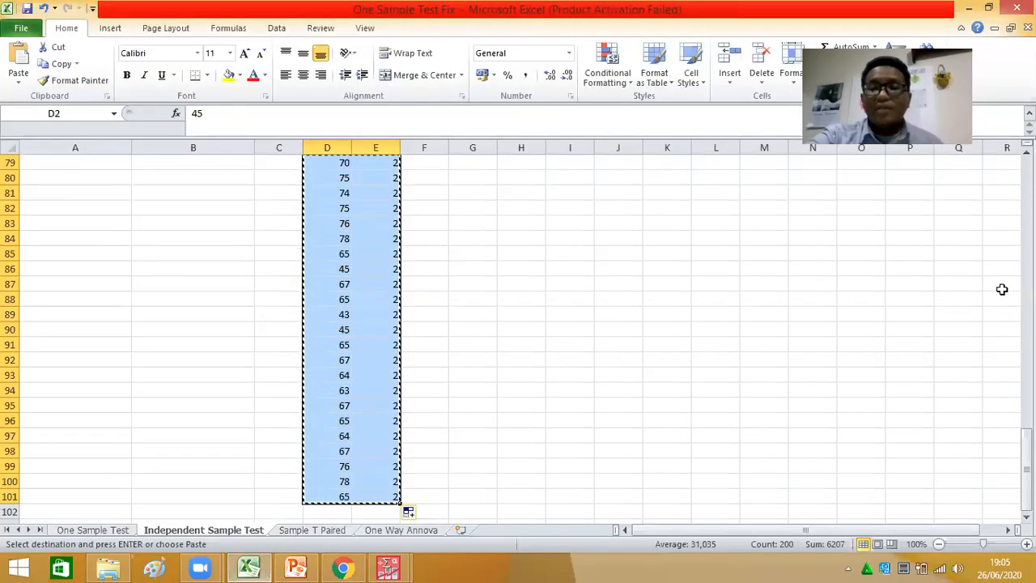
left_click_drag(1027, 446, 1026, 166)
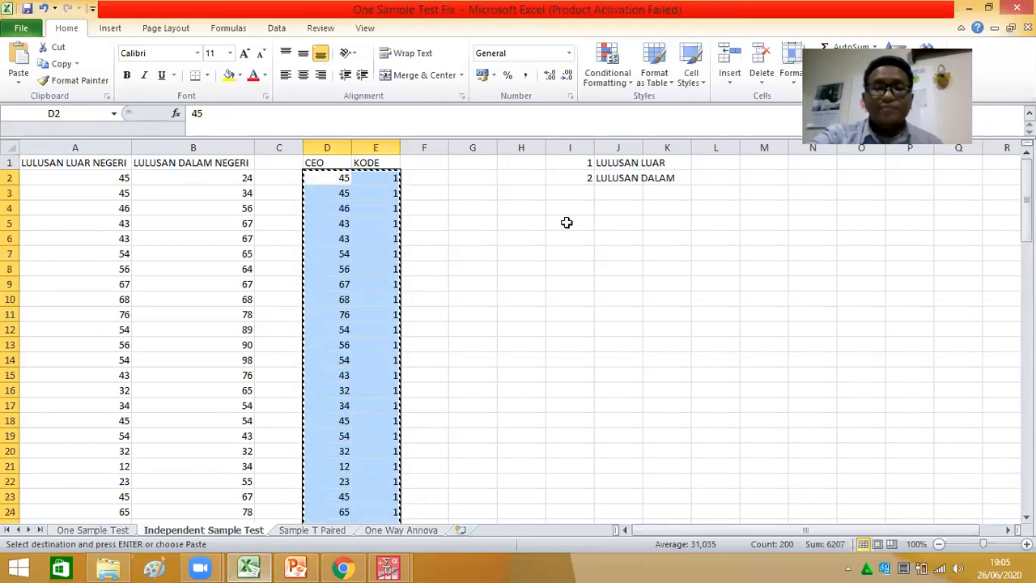
left_click(520, 203)
left_click(481, 181)
key("Escape")
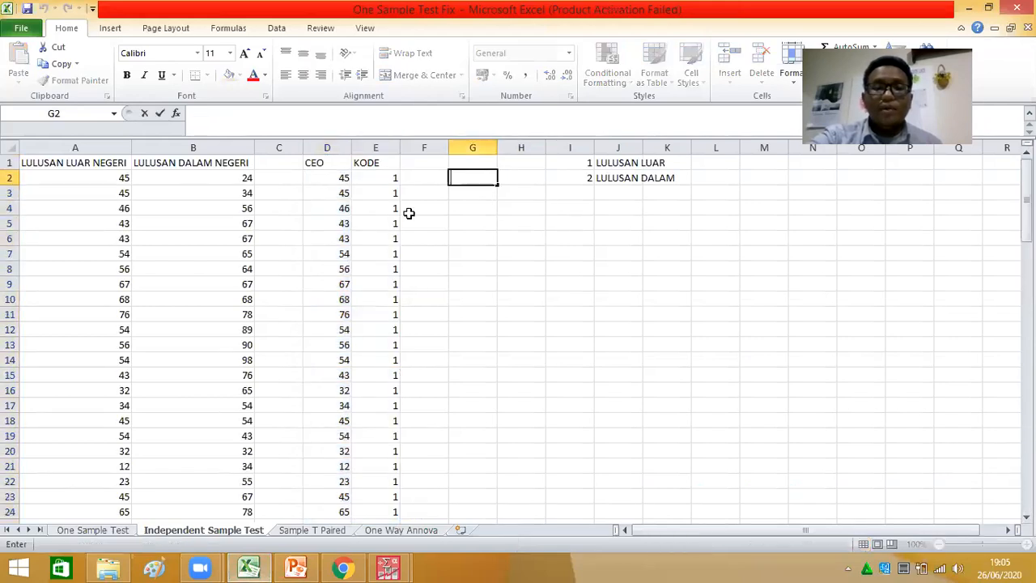
left_click(408, 212)
left_click_drag(331, 163, 376, 391)
left_click_drag(376, 563, 376, 497)
key("ctrl+c")
Switch back to DATAtab in Chrome and paste the copied CEO and KODE data starting at the first column's variable-name cell.
left_click(343, 569)
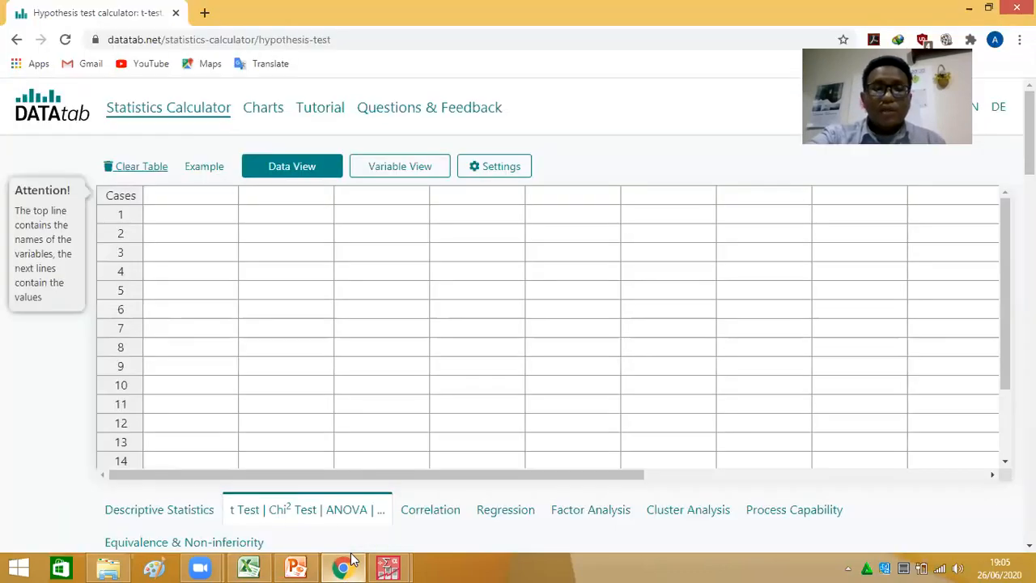
left_click(196, 199)
left_click(195, 195)
key("ctrl+v")
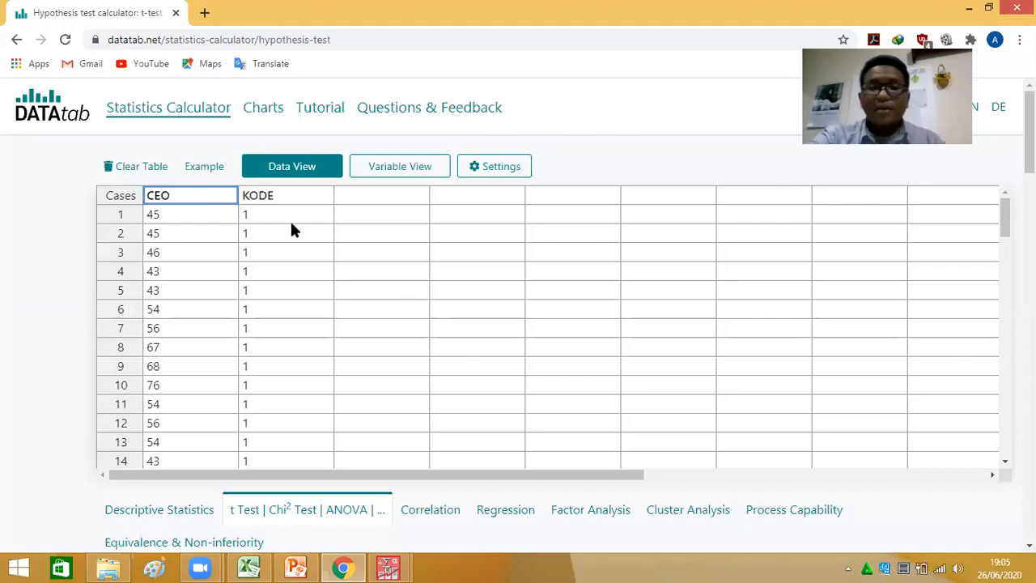
Keep CEO's level of measurement at Metric and set KODE's level of measurement to Nominal.
left_click(386, 174)
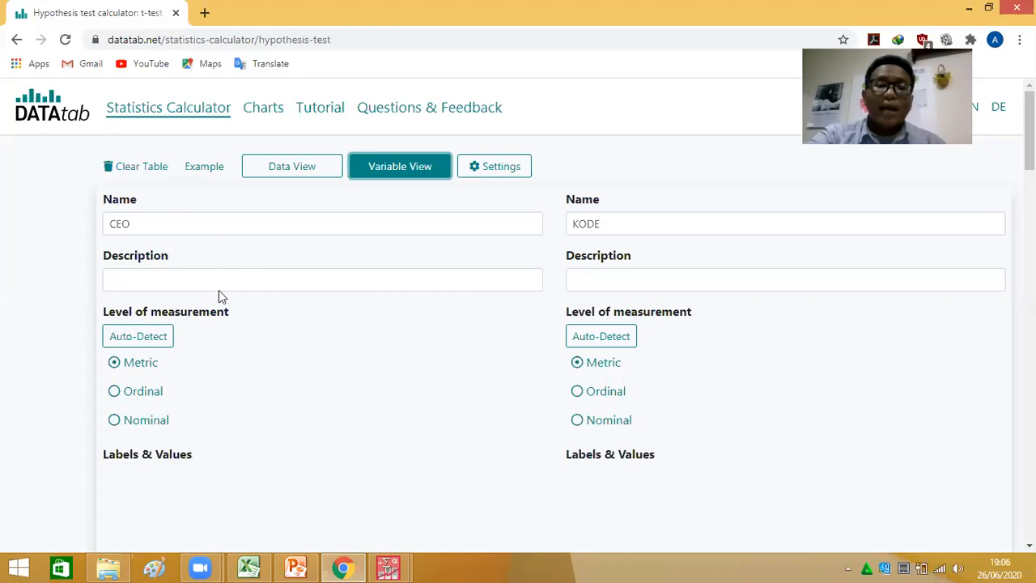
left_click(115, 366)
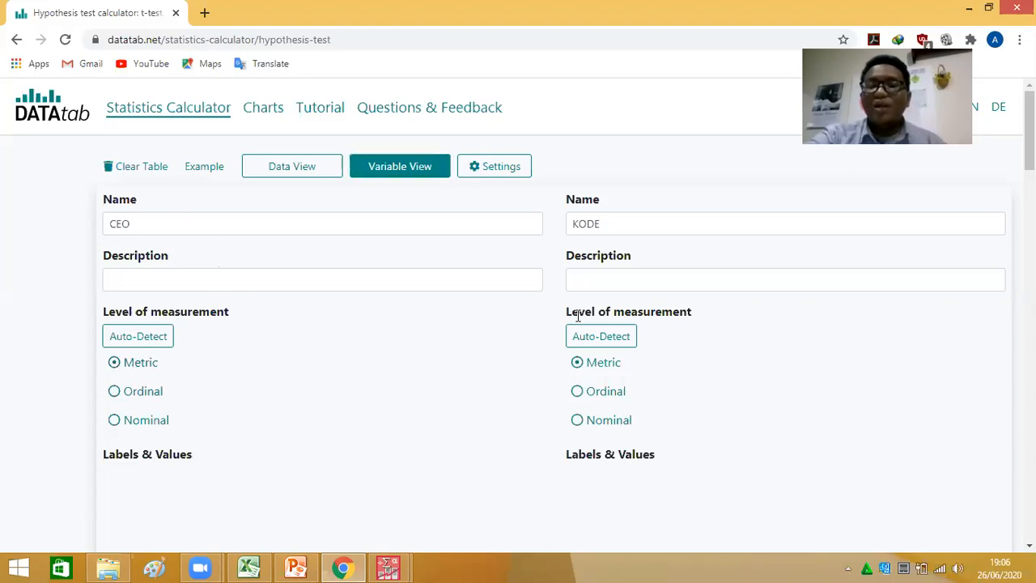
left_click(578, 420)
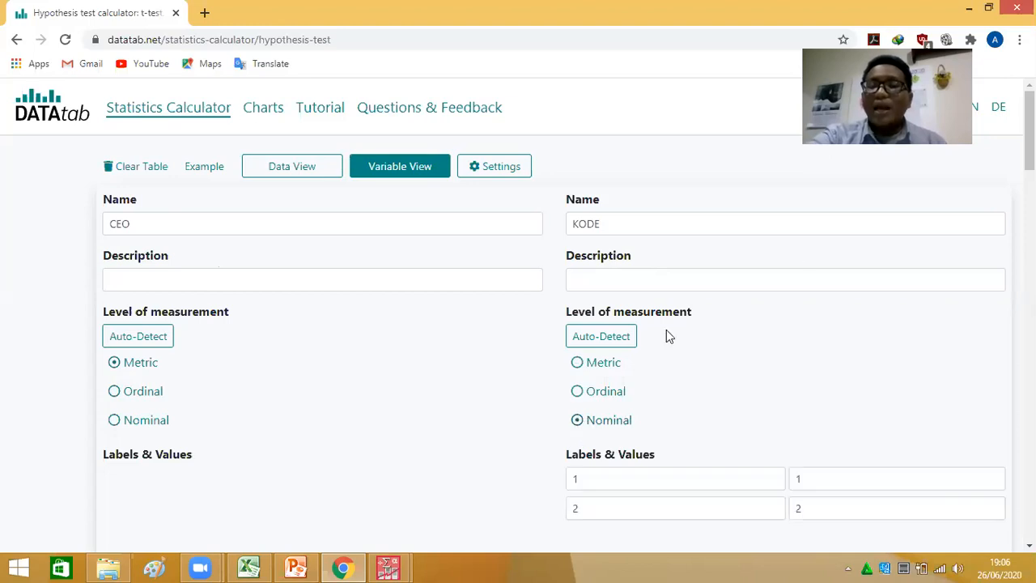
Label KODE's value 1 as LULUSAN LUAR in the variable's labels and values.
scroll(490, 405, "down", 1)
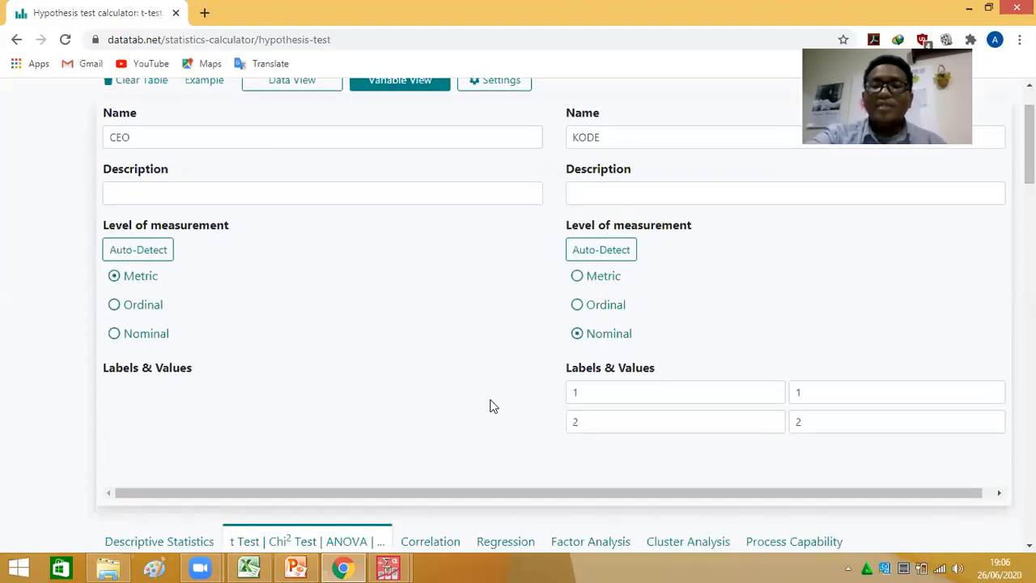
left_click(588, 396)
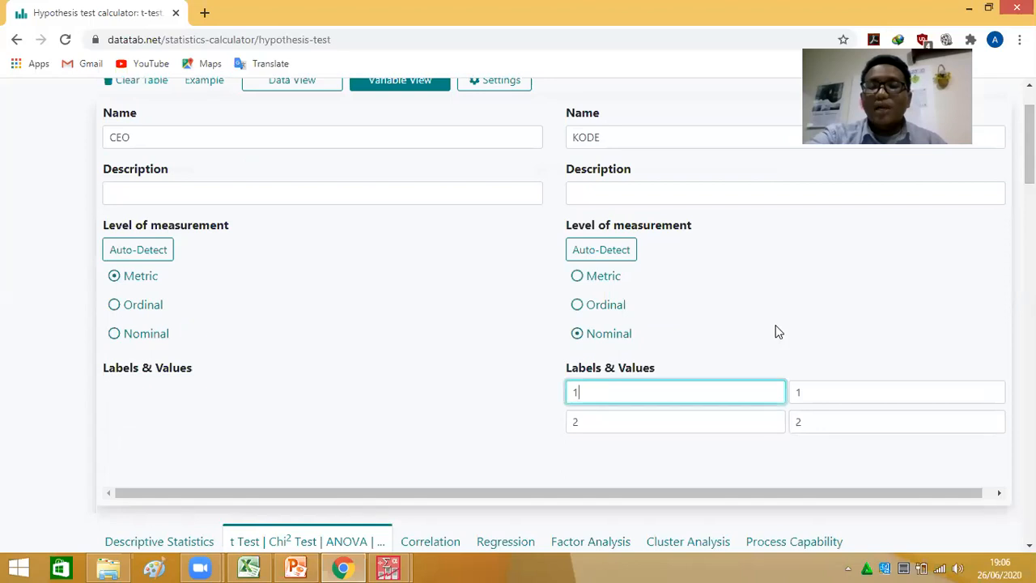
left_click(765, 314)
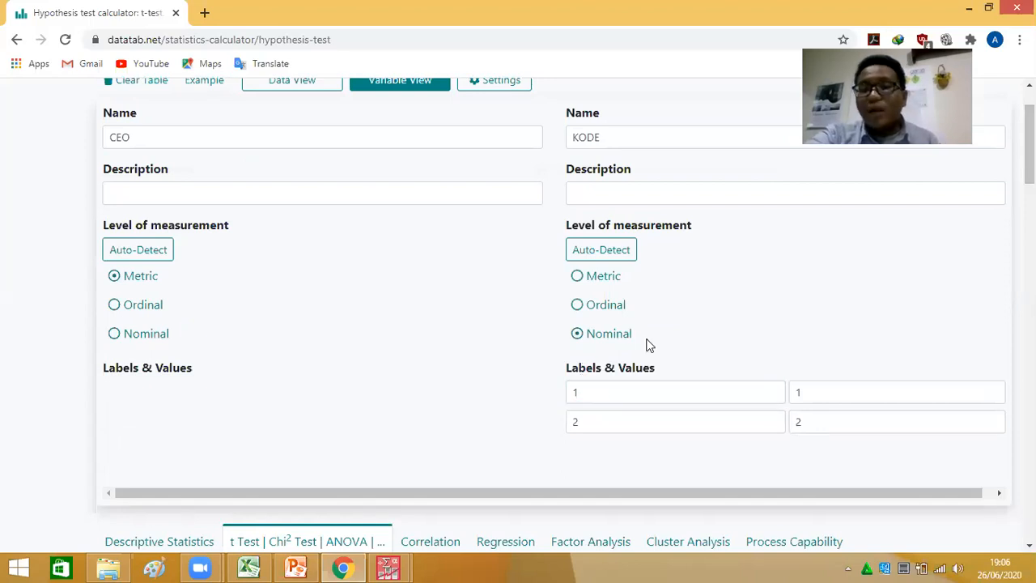
left_click(616, 412)
left_click(621, 397)
key("BackSpace")
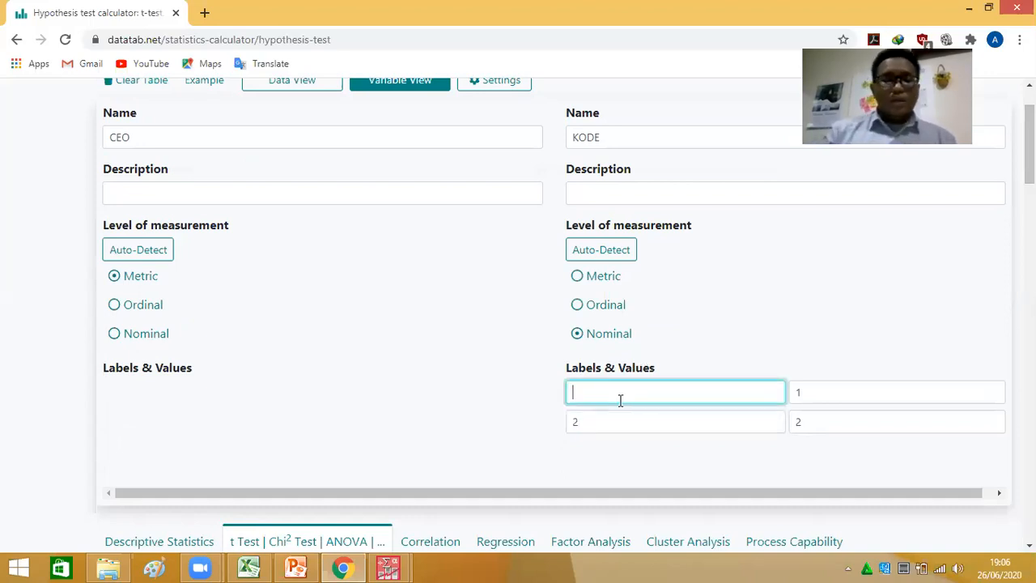
type("lu")
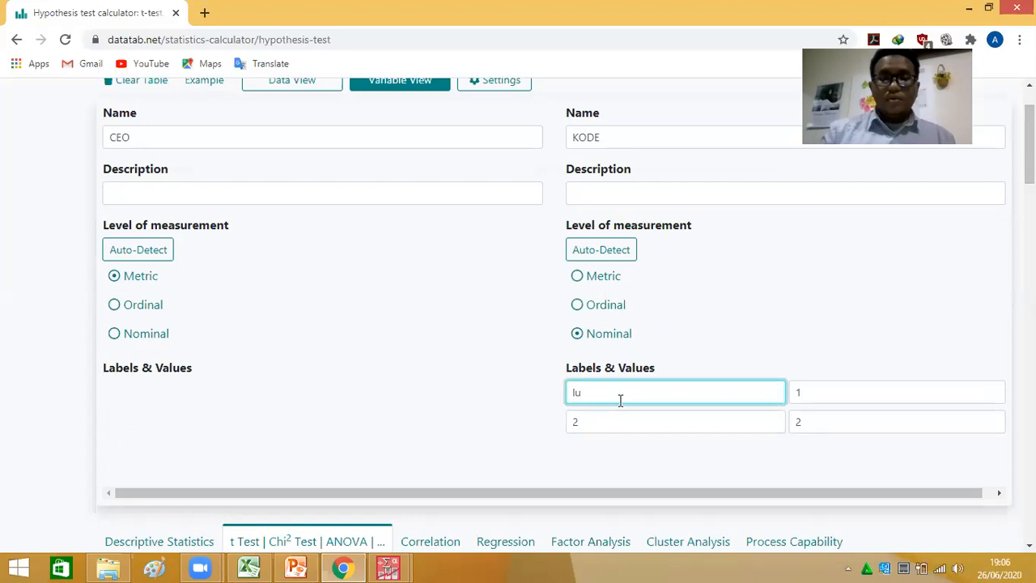
key("BackSpace")
key("BackSpace")
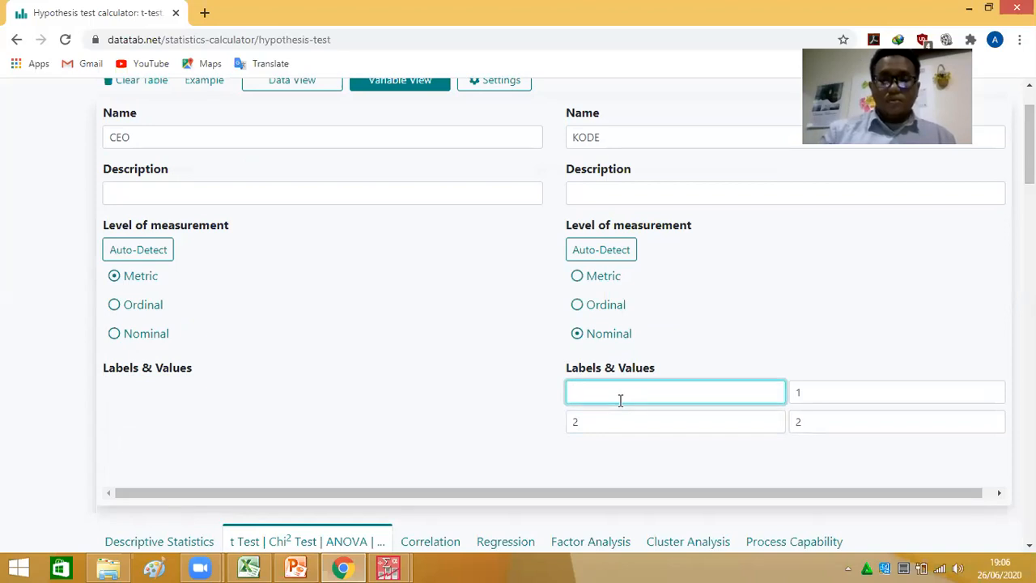
type("LULUSAN LUAR")
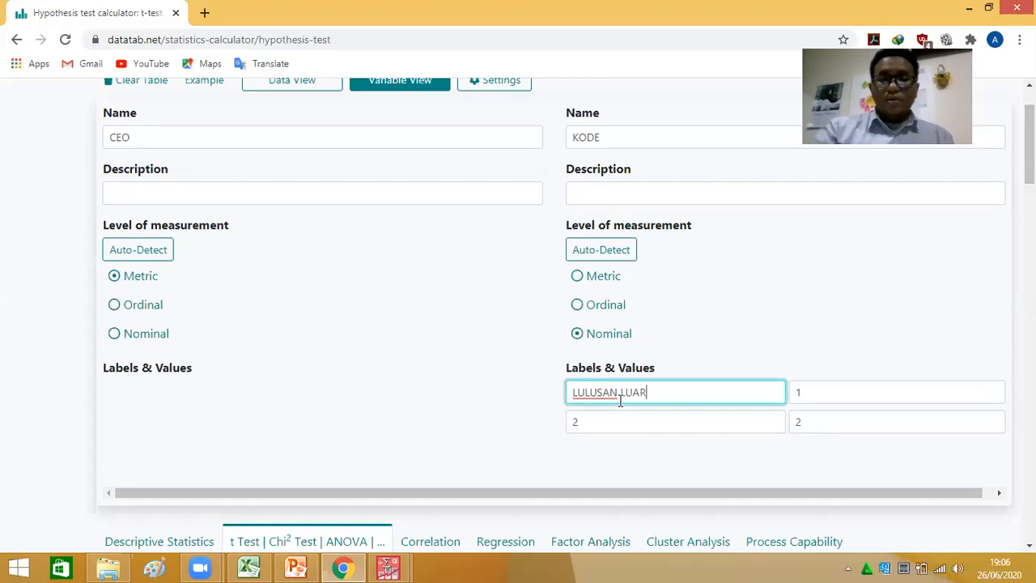
Label KODE's value 2 as LULUSAN DALAM, then return to the data table.
left_click(641, 422)
type("LULUSAN ")
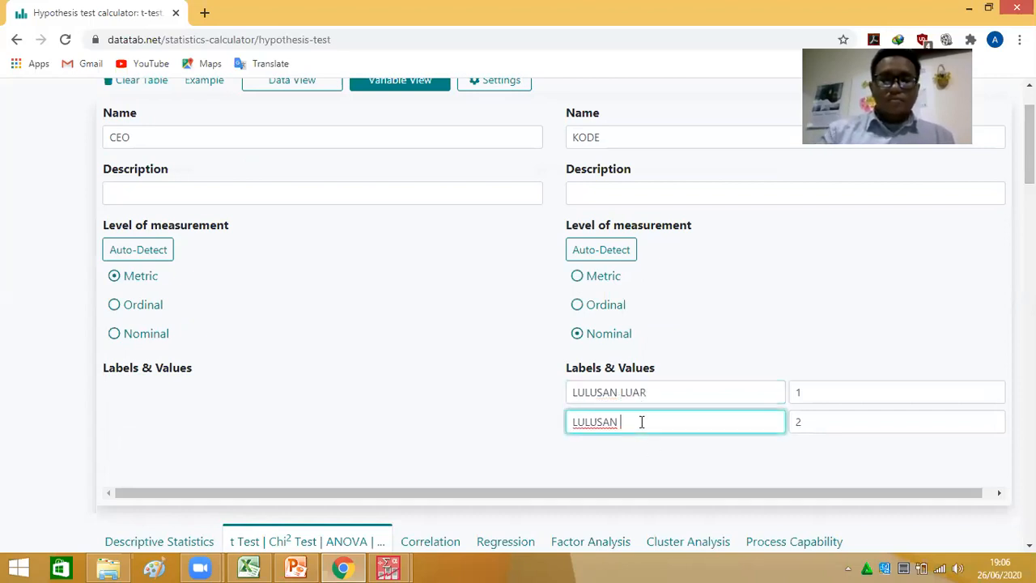
type("DALAM")
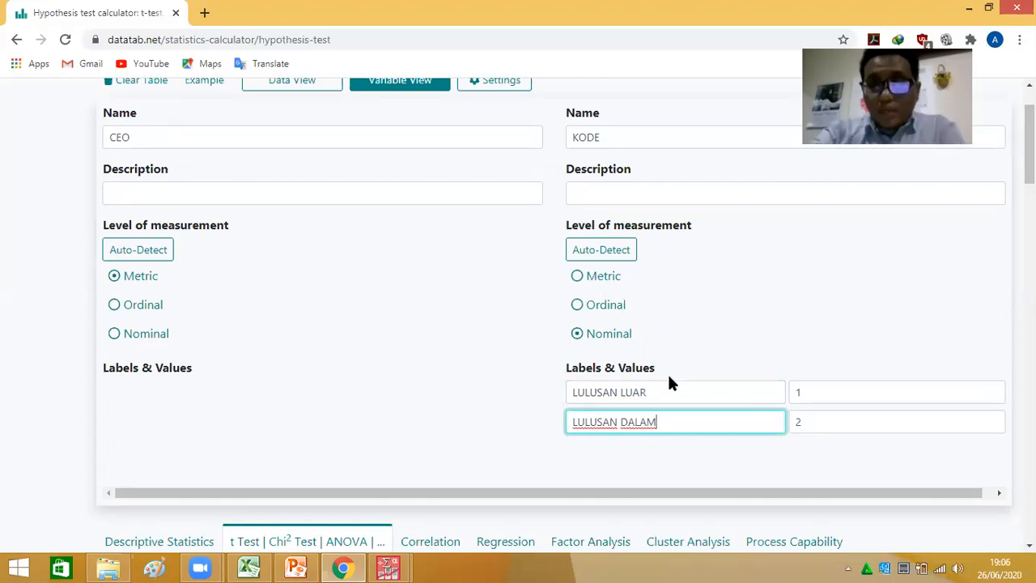
left_click(519, 320)
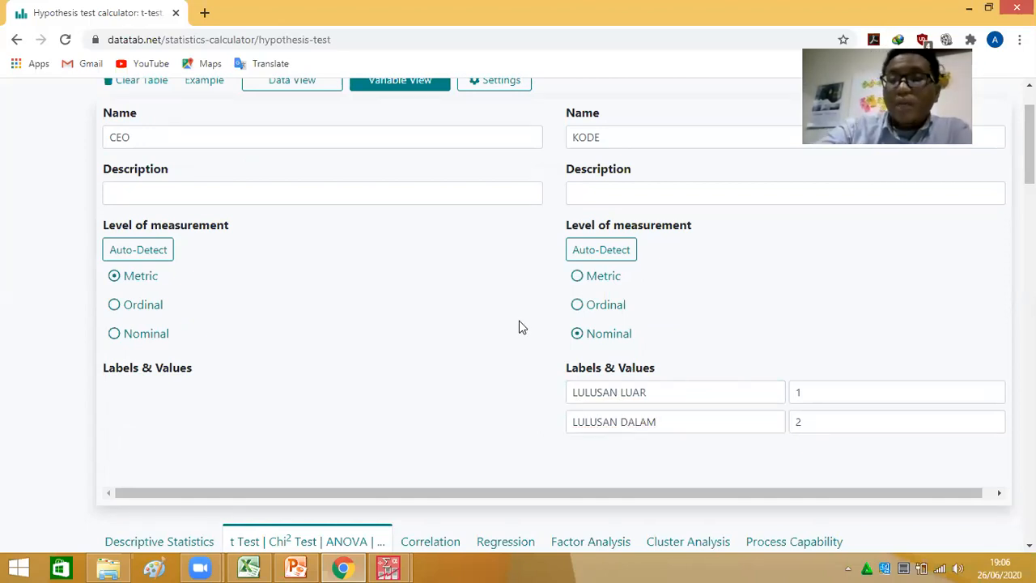
left_click_drag(1030, 146, 1030, 130)
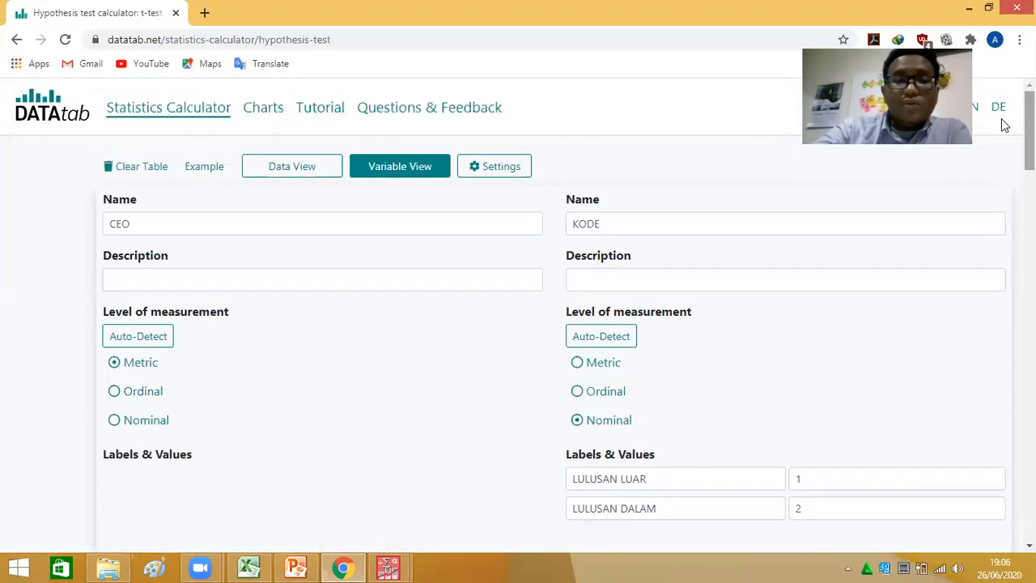
left_click(278, 171)
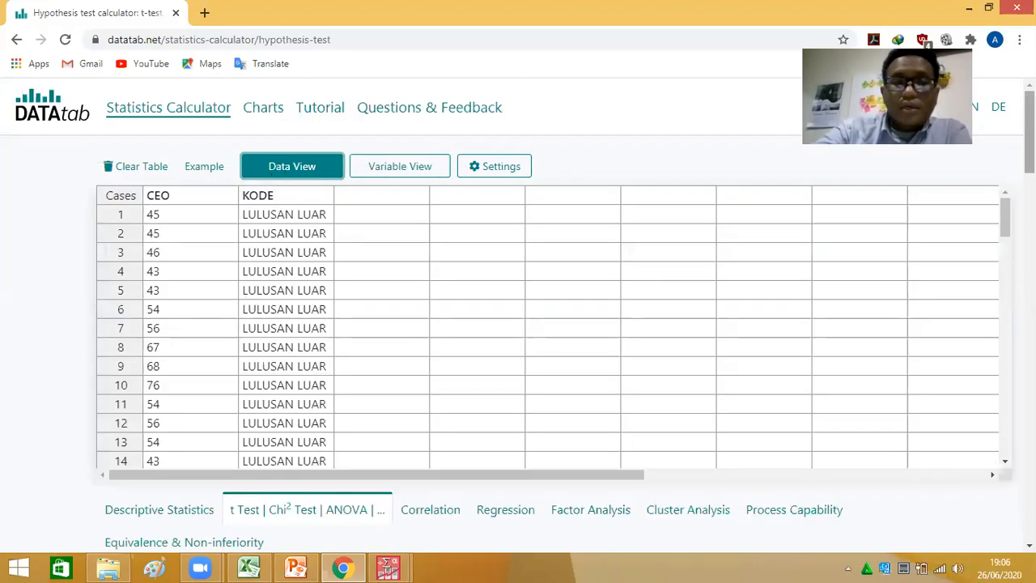
Run the hypothesis test with CEO as the metric variable and KODE as the nominal variable.
scroll(292, 389, "down", 2)
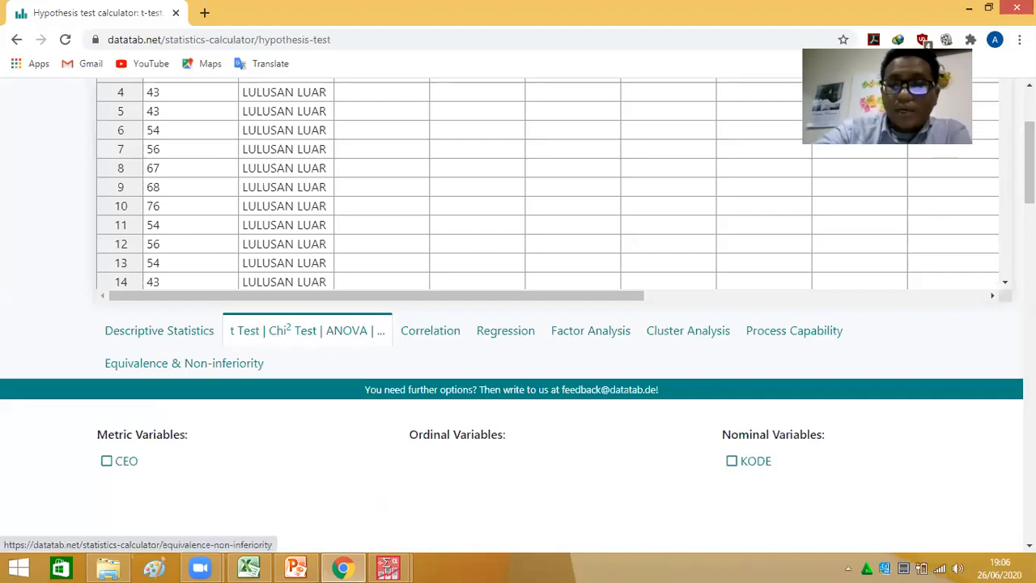
scroll(882, 370, "down", 3)
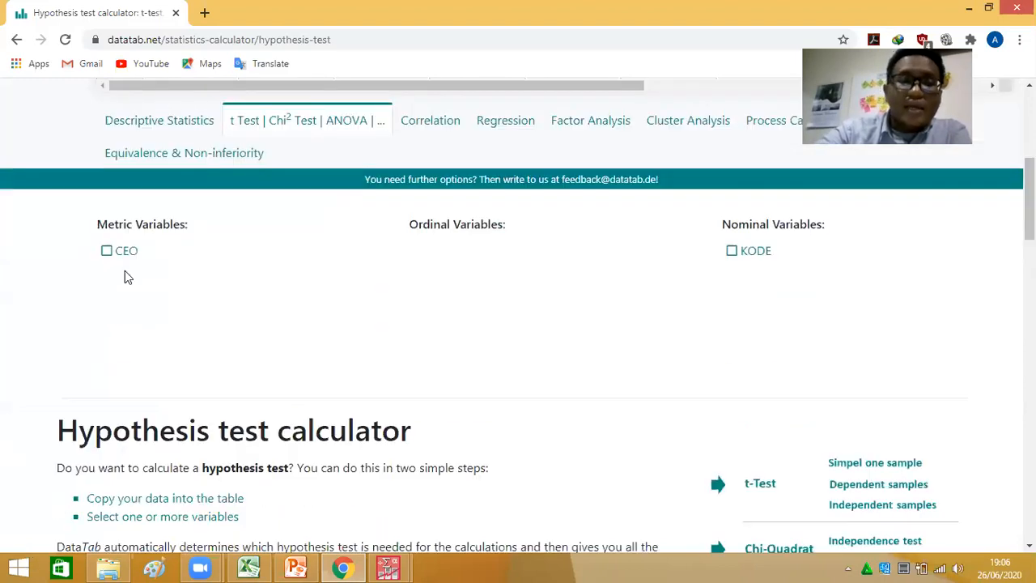
left_click(107, 252)
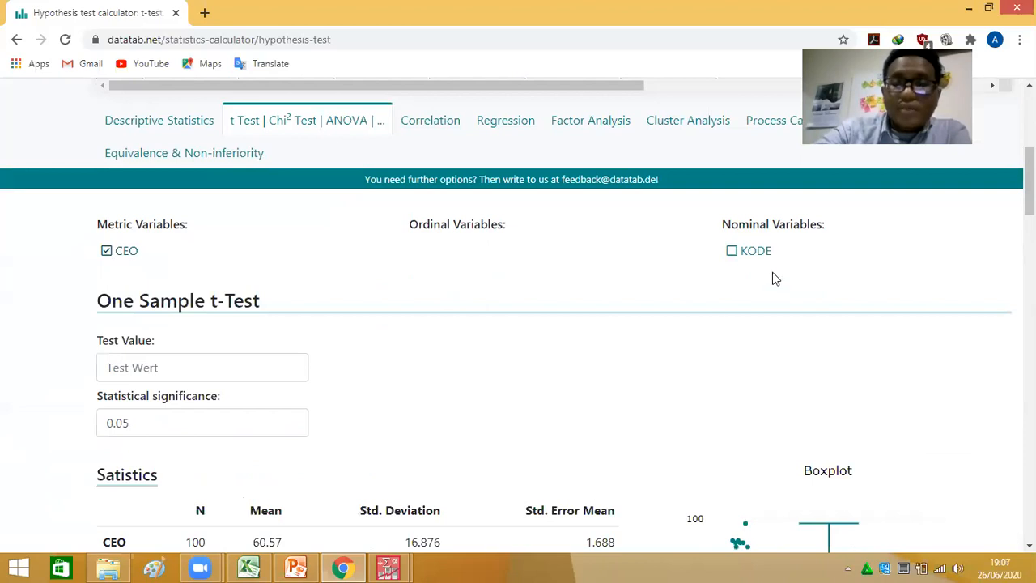
left_click(732, 252)
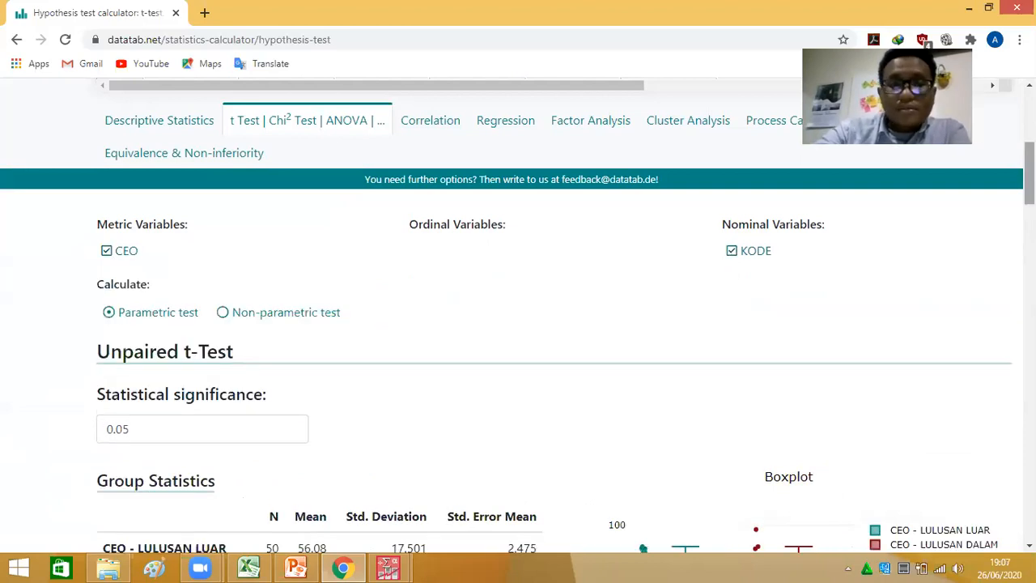
Examine the Group Statistics and variance equality tables, then switch to PASW Statistics Viewer to compare its T-Test output.
scroll(518, 324, "down", 2)
scroll(518, 324, "down", 1)
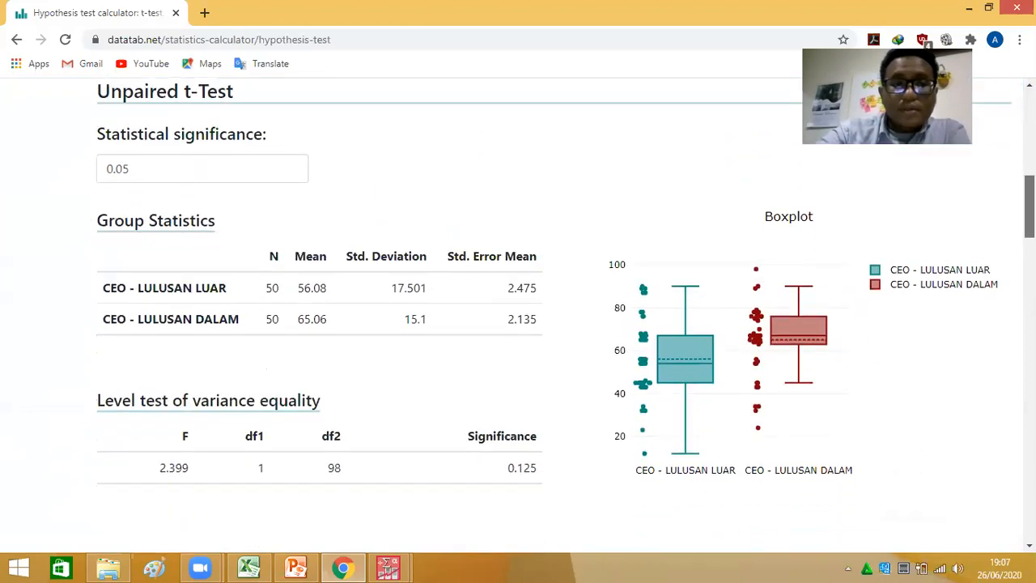
scroll(518, 324, "down", 1)
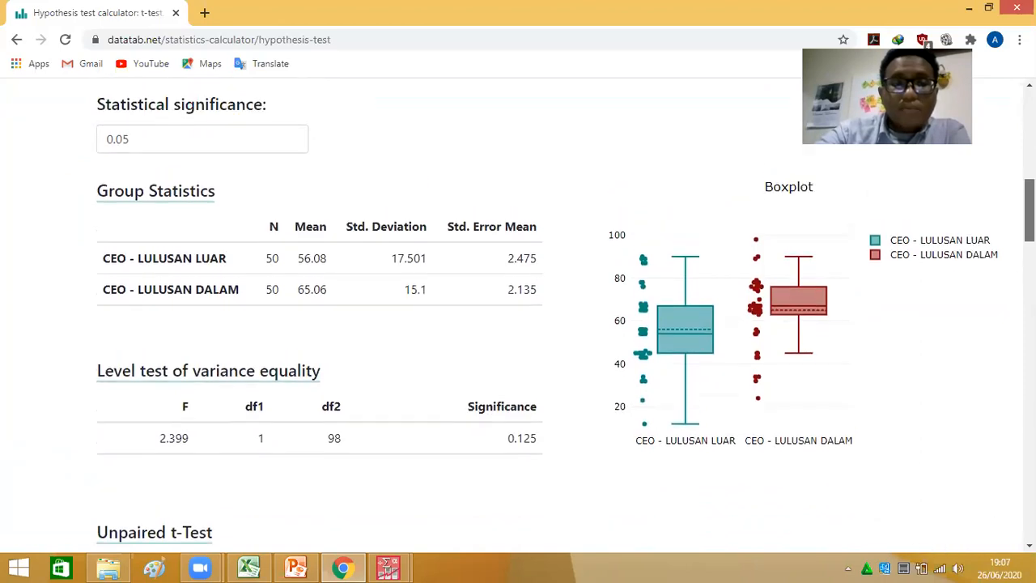
scroll(518, 324, "up", 1)
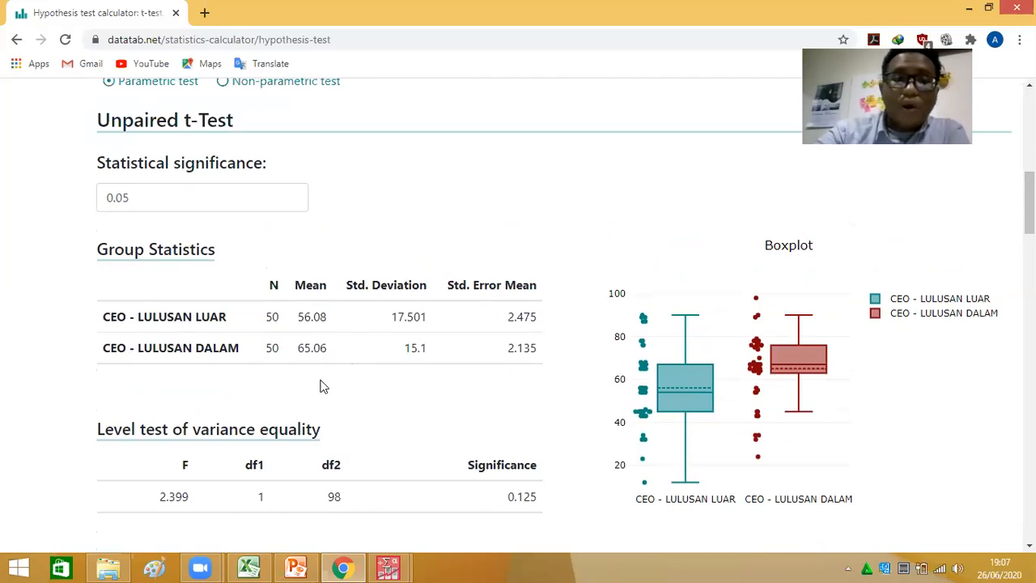
left_click(388, 564)
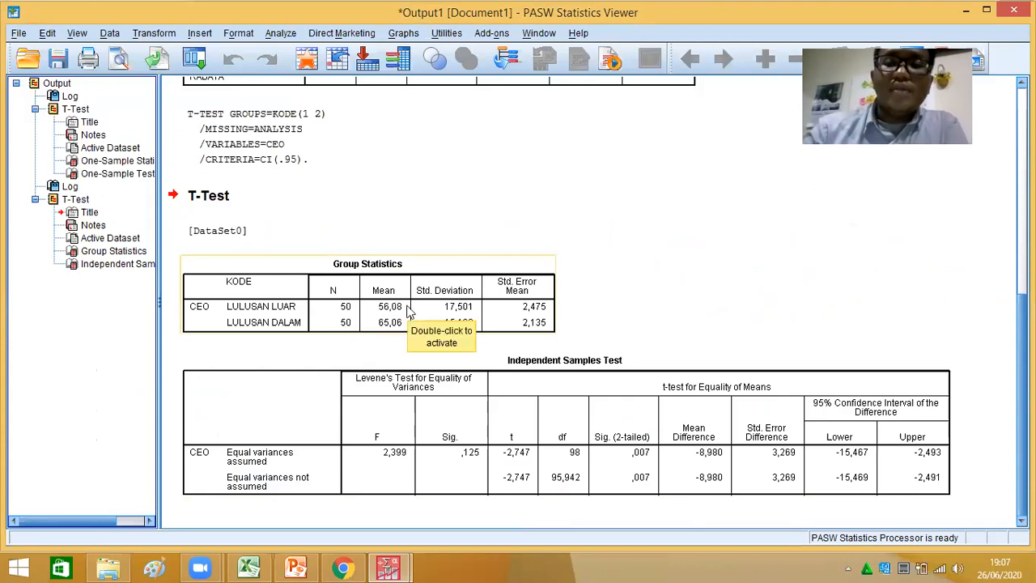
Switch back to DATAtab in Chrome and examine the Unpaired t-Test table's significance, mean difference and confidence interval.
left_click(343, 568)
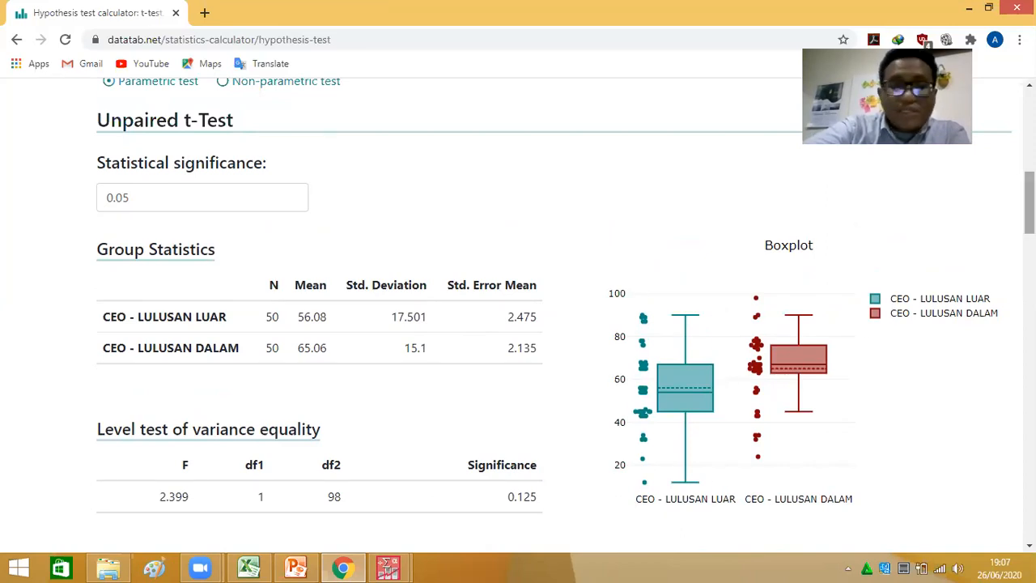
scroll(1029, 203, "down", 3)
scroll(1029, 234, "down", 3)
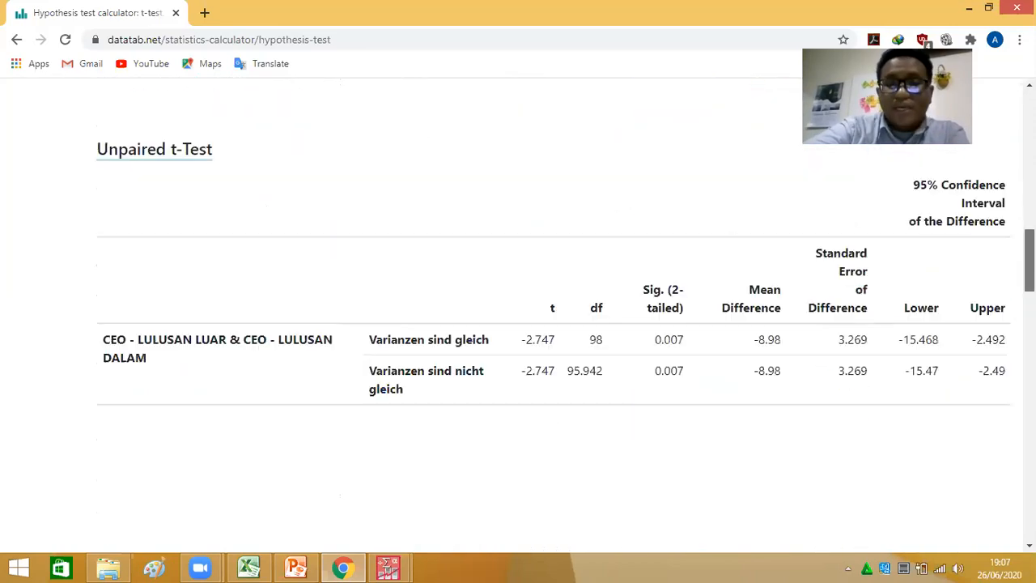
scroll(1029, 235, "up", 3)
scroll(1029, 243, "down", 3)
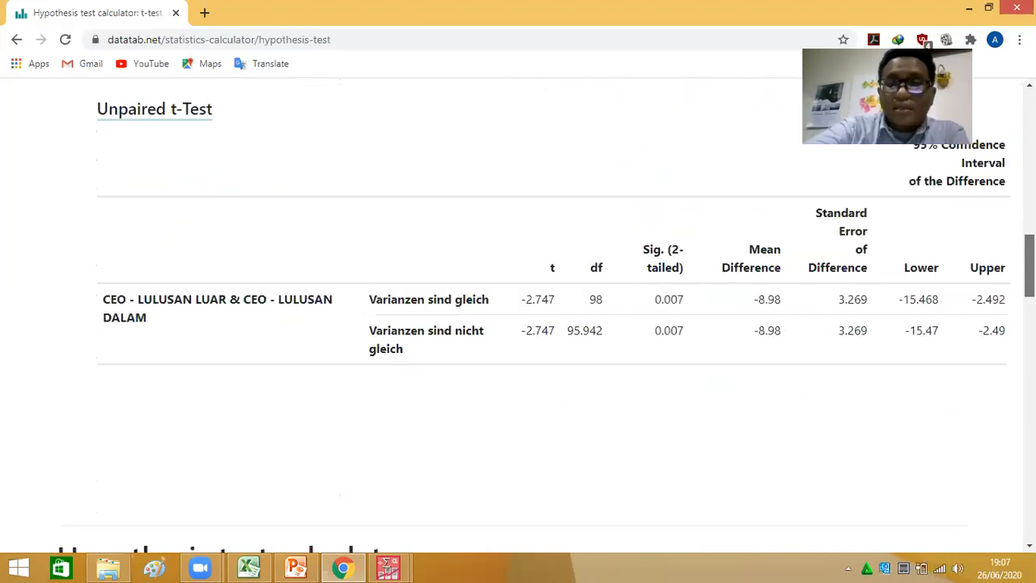
scroll(709, 351, "up", 1)
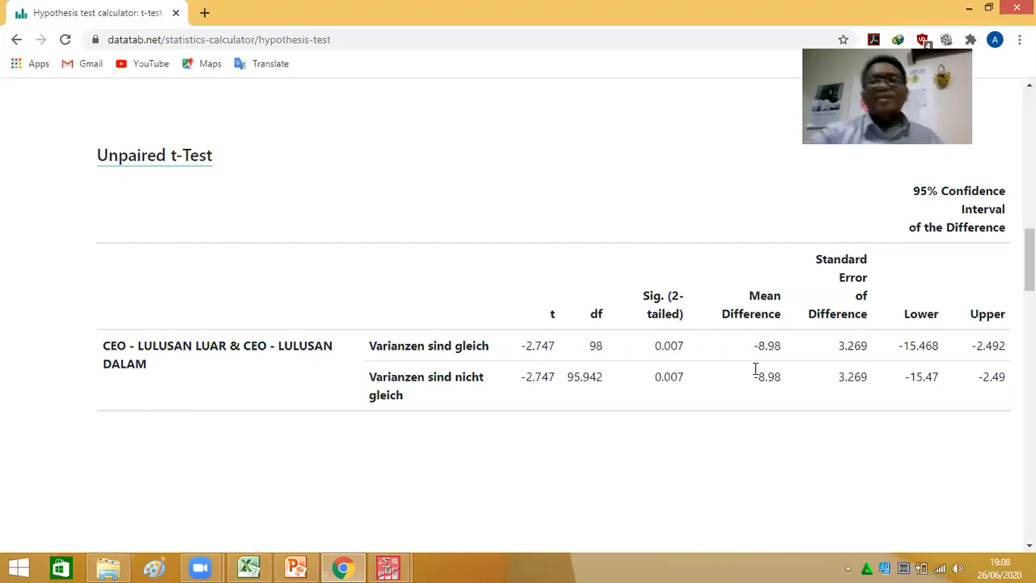
scroll(518, 324, "up", 10)
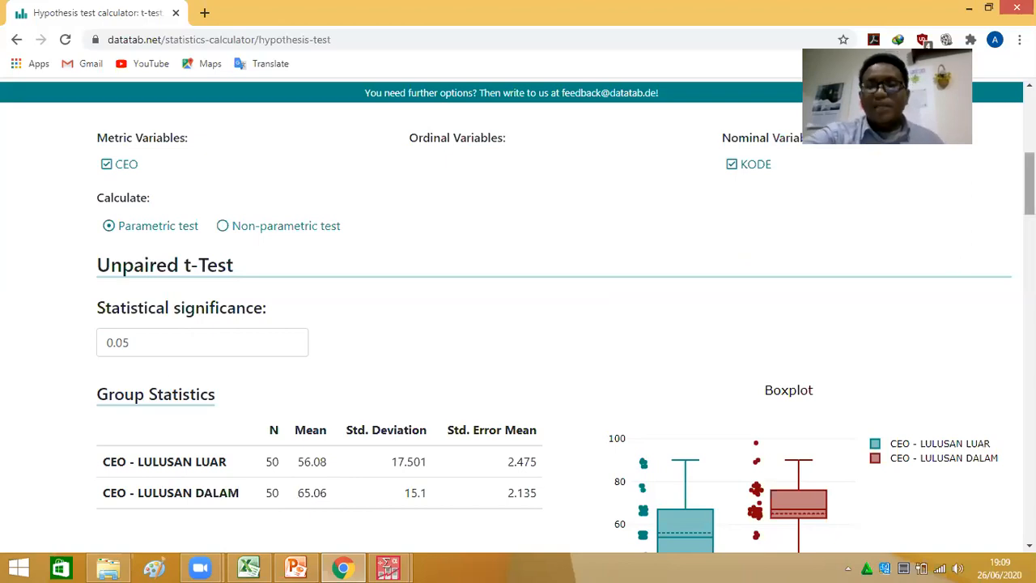
left_click_drag(1029, 185, 1029, 264)
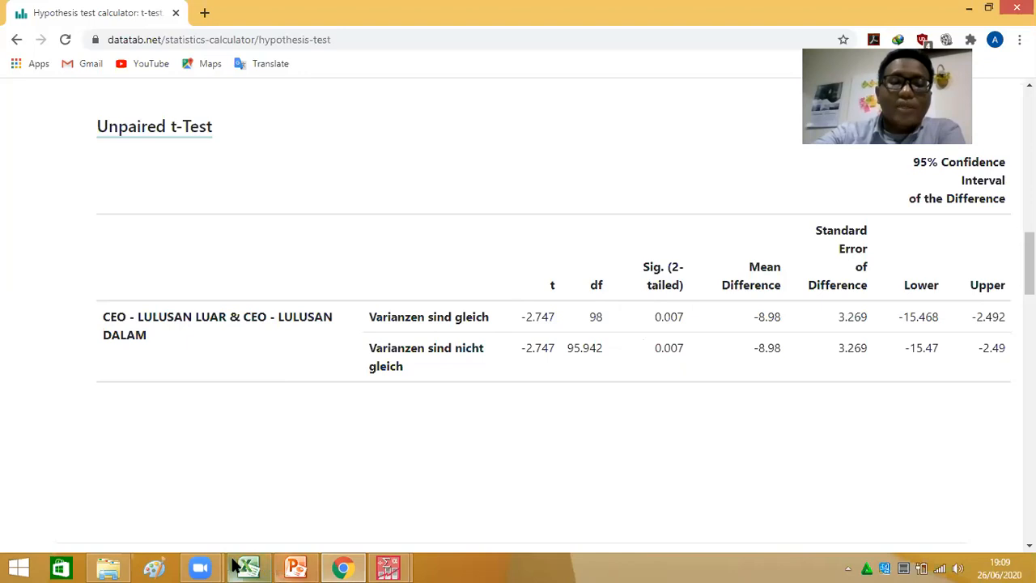
Switch to PowerPoint and present the SAMPLE PAIRED T-TEST slide as a slide show.
left_click(295, 566)
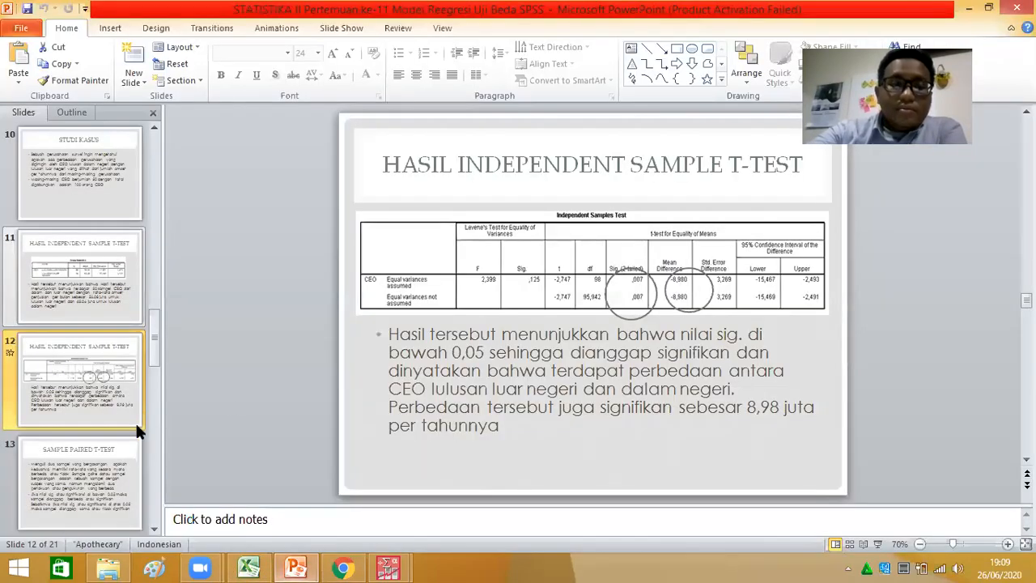
left_click(101, 476)
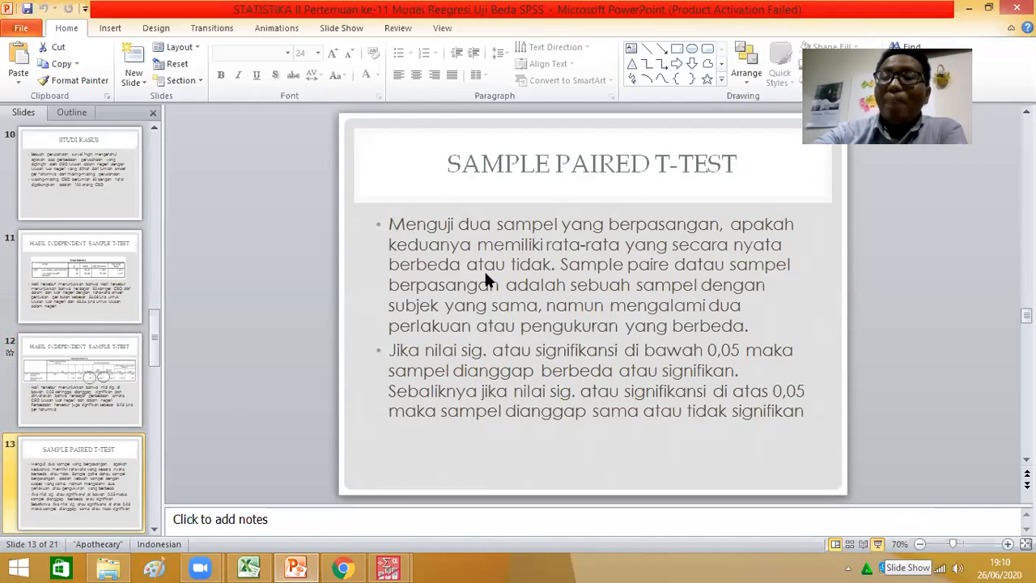
key("shift+F5")
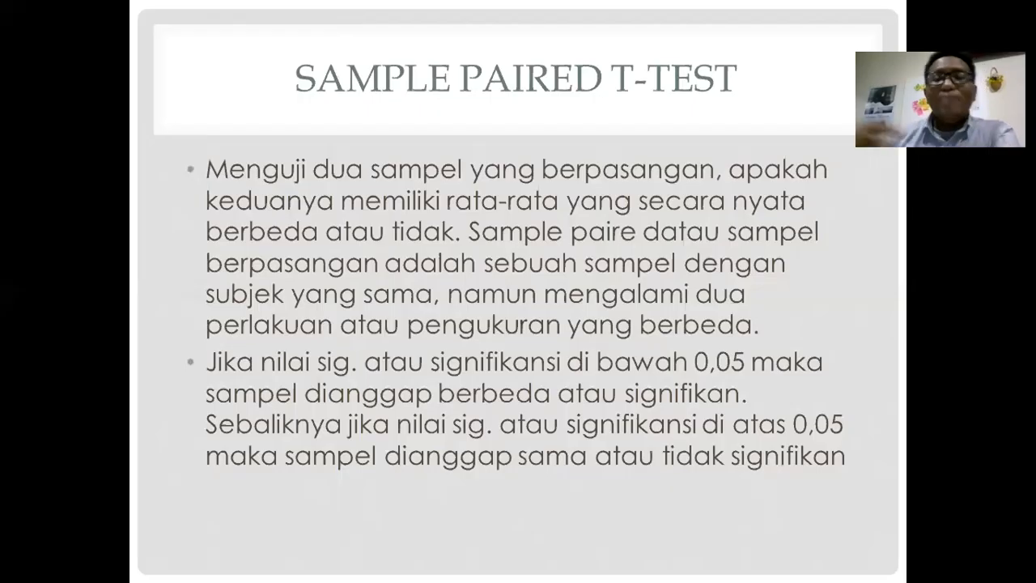
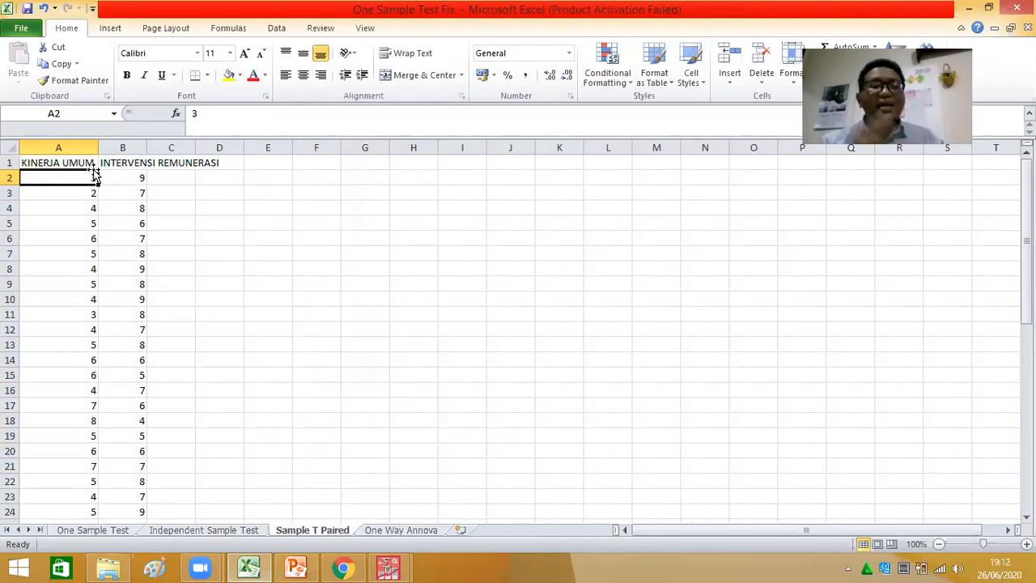
Look through the KINERJA UMUM and INTERVENSI REMUNERASI data rows on Excel's Sample T Paired sheet.
key("Right")
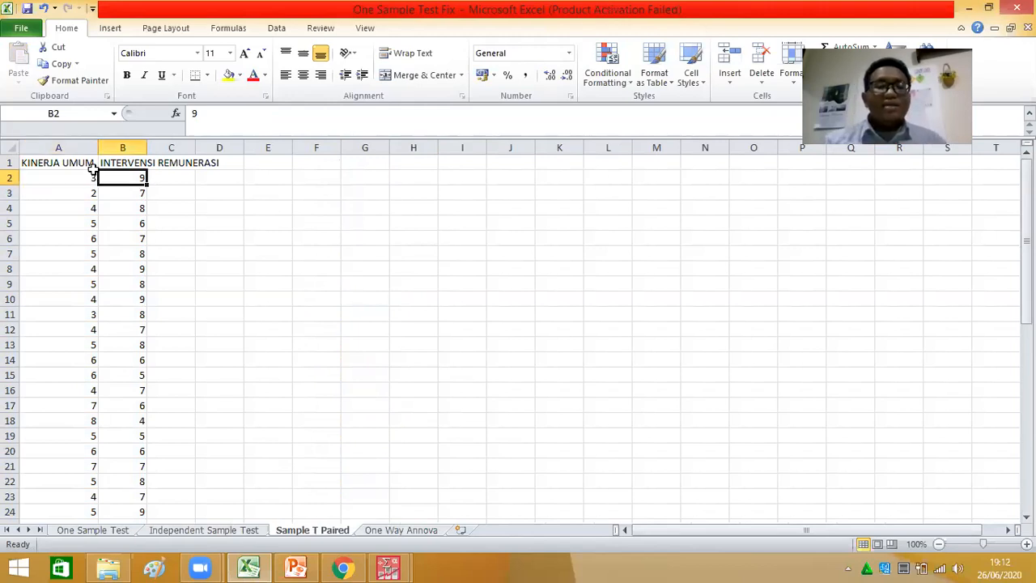
key("Left")
key("Down")
key("Right")
key("Down")
key("Left")
key("Right")
key("Down")
key("Down")
key("Down")
key("Down")
key("Down")
key("Down")
key("Down")
key("Down")
key("Down")
key("Down")
key("Down")
key("Down")
key("Down")
key("Down")
key("Down")
key("Down")
key("Down")
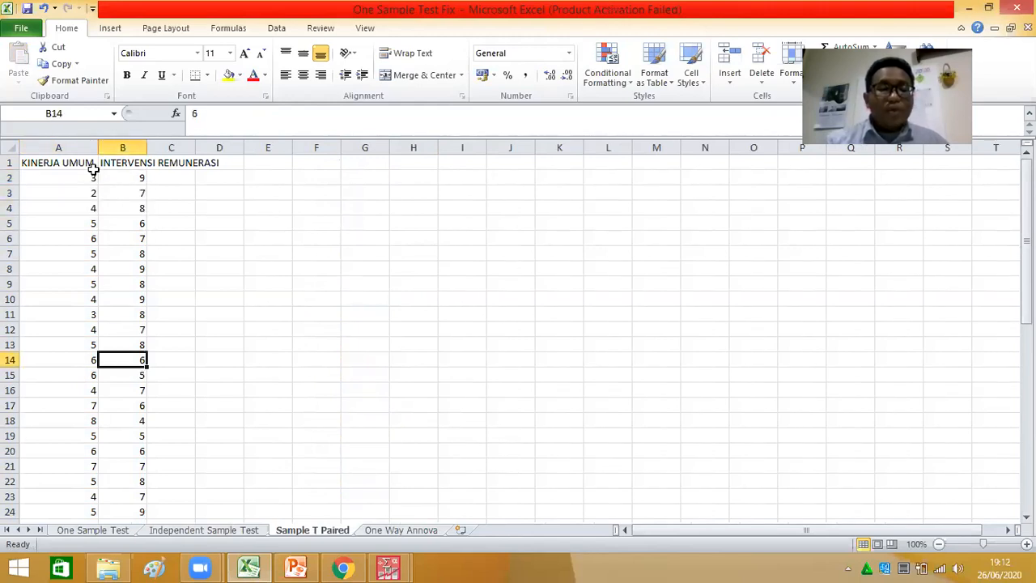
key("Down")
key("Down")
key("Down")
key("Down")
key("Down")
key("Down")
key("Down")
key("Down")
key("Down")
key("Down")
key("Down")
key("Down")
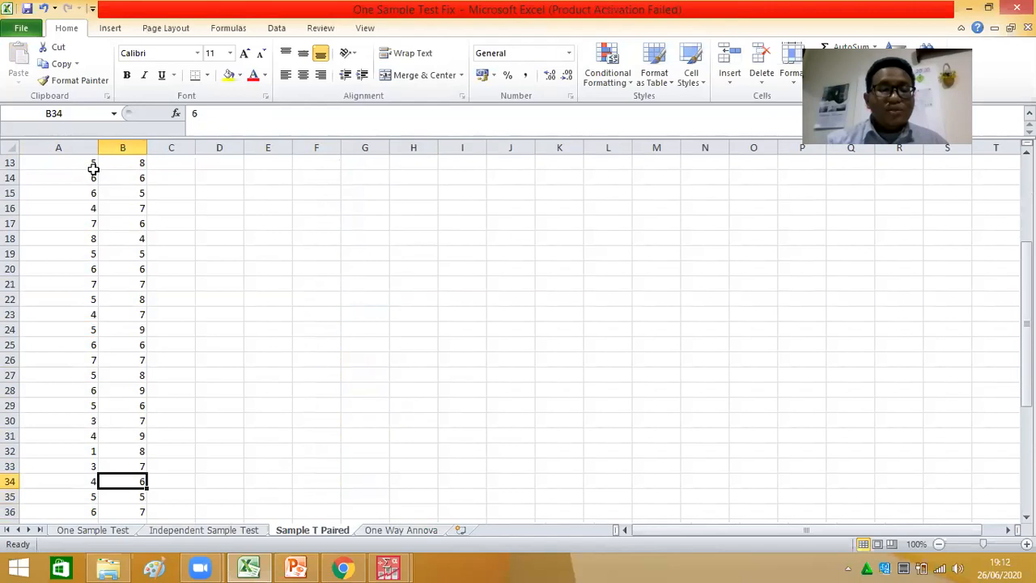
key("Down")
key("Down")
key("Down")
key("Down")
key("Down")
key("Down")
key("Down")
key("Down")
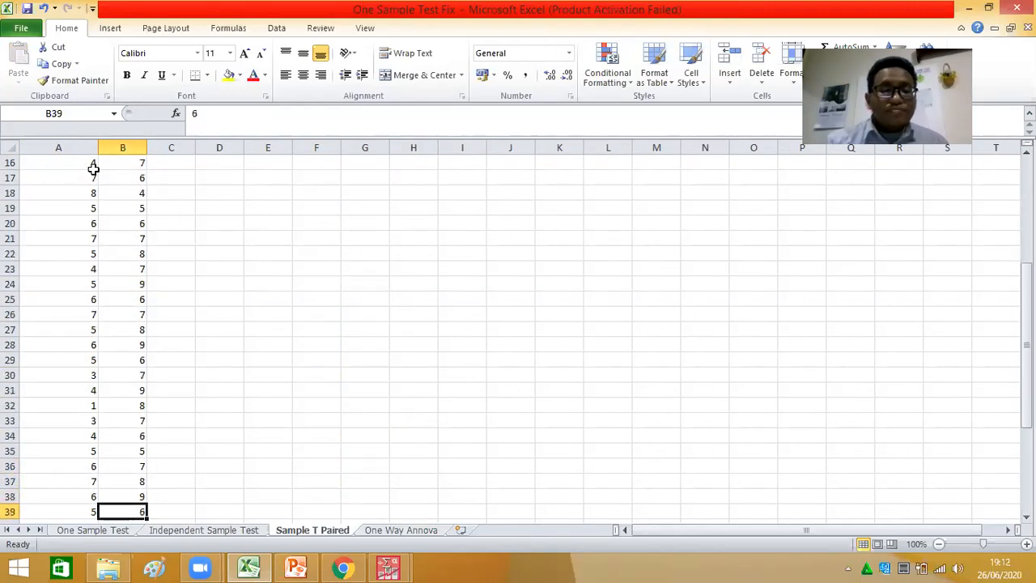
key("Down")
key("Down")
key("Down")
key("Down")
key("Down")
key("Down")
key("Down")
key("Down")
key("Down")
key("Up")
key("Up")
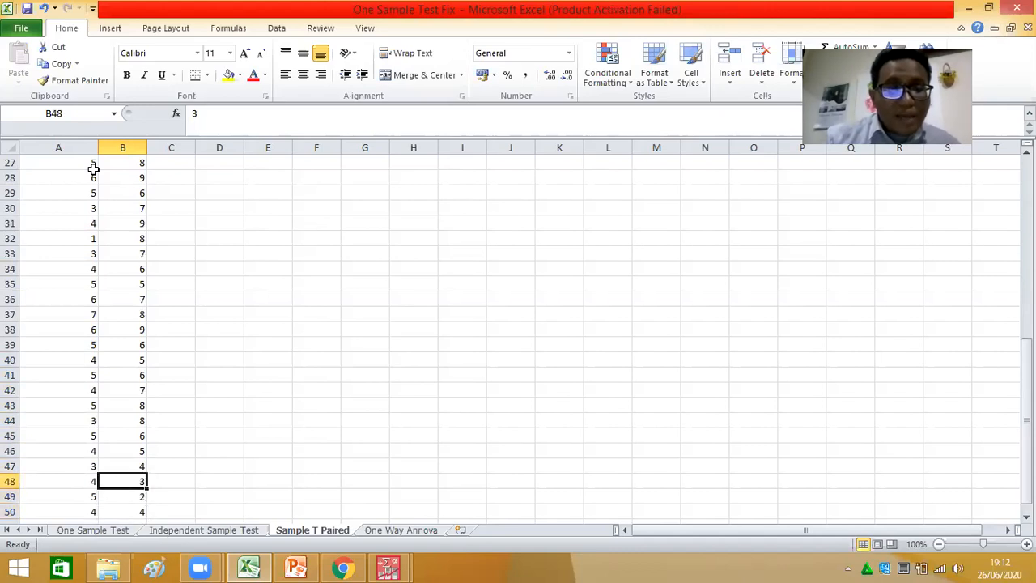
Examine the last rows of the paired data, going back up to the INTERVENSI REMUNERASI and KINERJA UMUM columns' first rows.
key("Left")
key("Right")
key("Down")
key("Left")
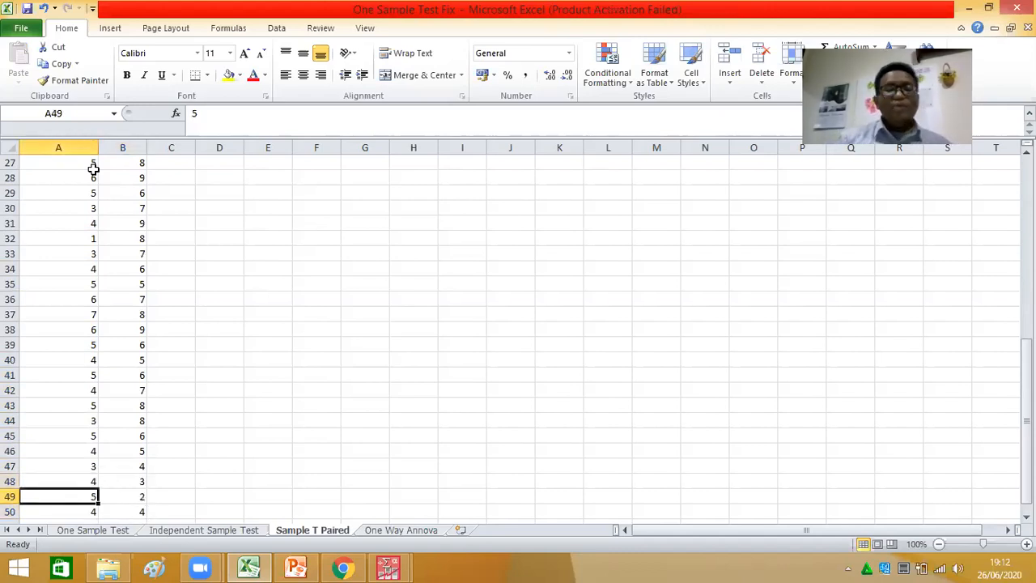
key("Right")
key("Up")
key("Up")
key("Up")
key("Up")
key("Up")
key("Up")
key("Up")
key("Up")
key("Up")
key("Up")
key("Up")
key("Up")
key("Up")
key("Up")
key("Up")
key("Up")
key("Up")
key("Up")
key("Up")
key("Up")
key("Up")
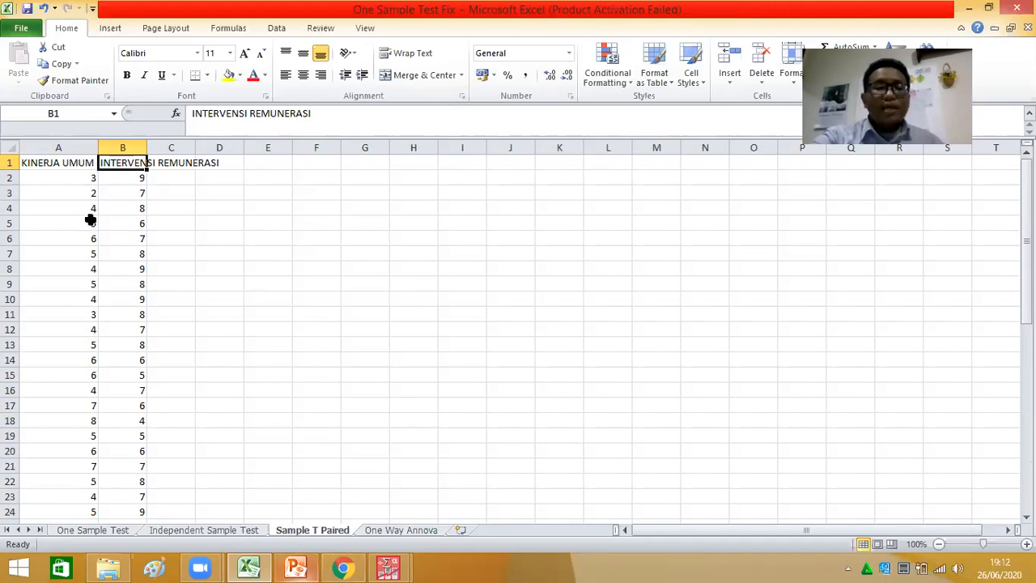
left_click(85, 194)
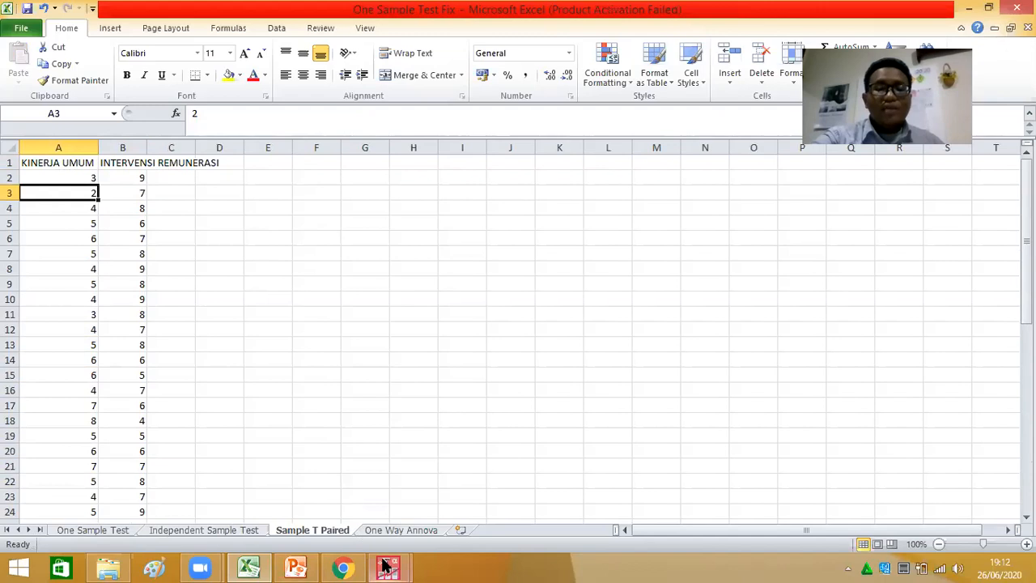
Switch to the PASW Statistics Data Editor and clear the CEO and KODE variables from the variable definitions.
mouse_move(389, 567)
left_click(351, 487)
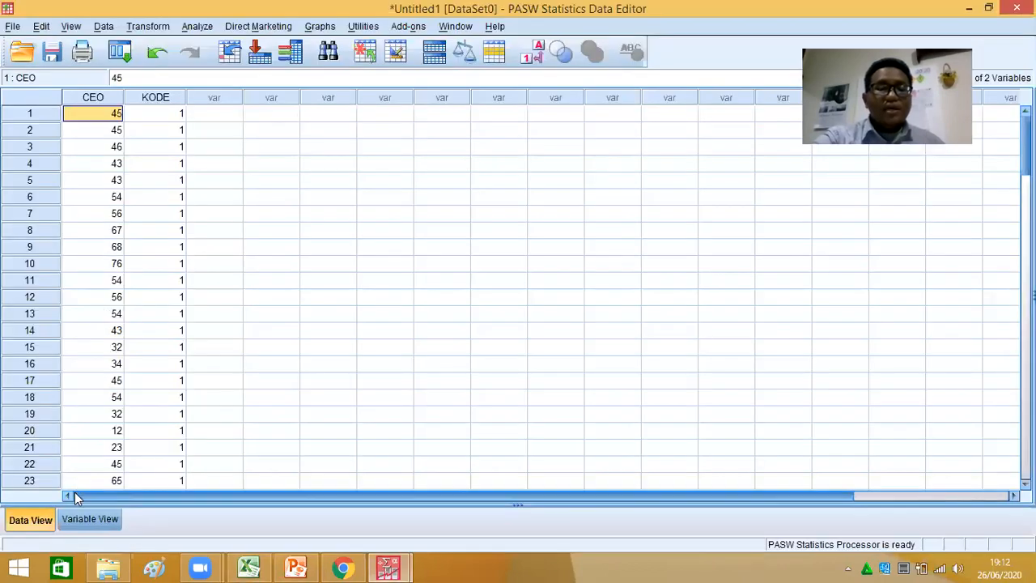
left_click(90, 518)
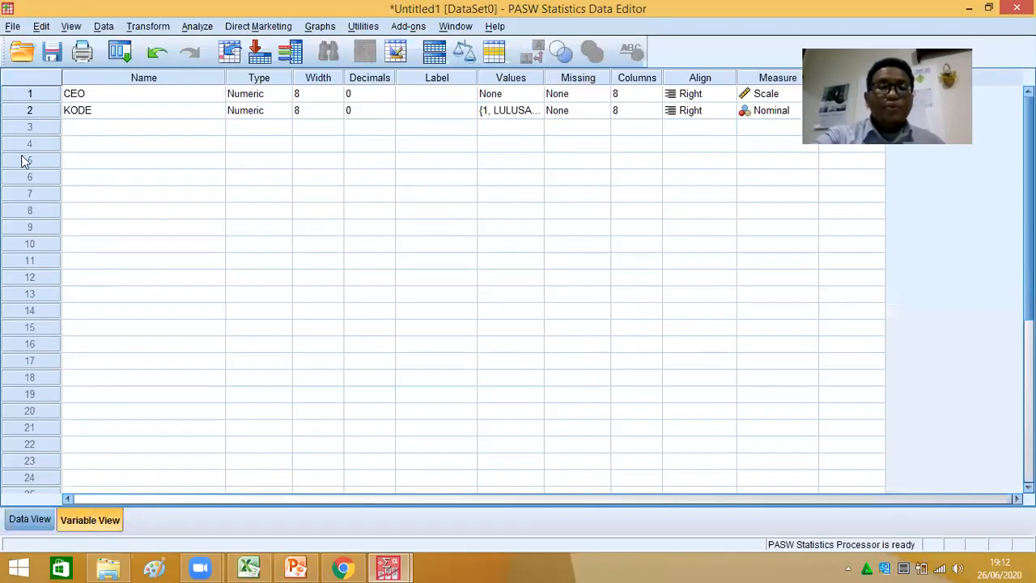
left_click(30, 94)
left_click(29, 110, "shift")
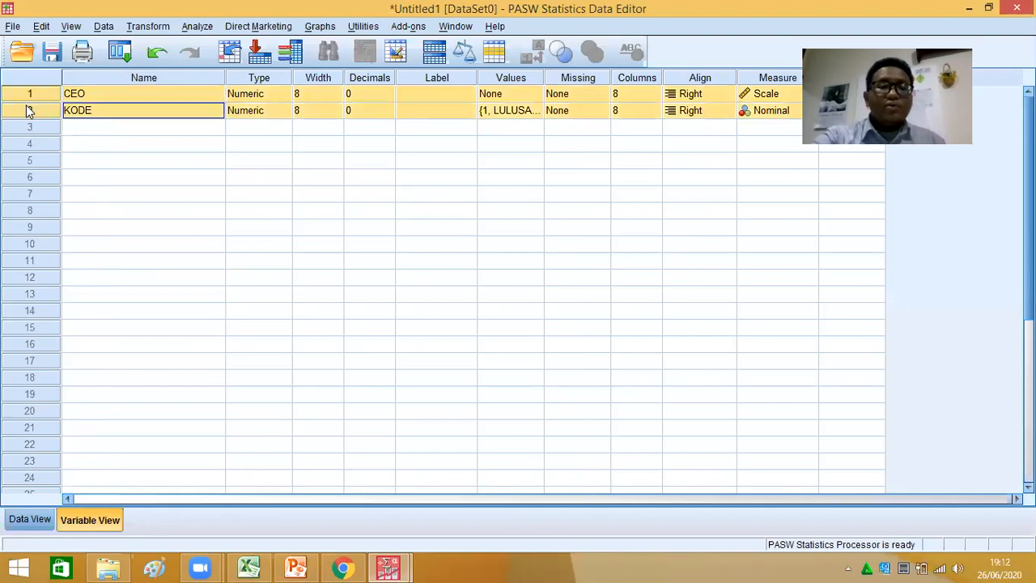
right_click(29, 109)
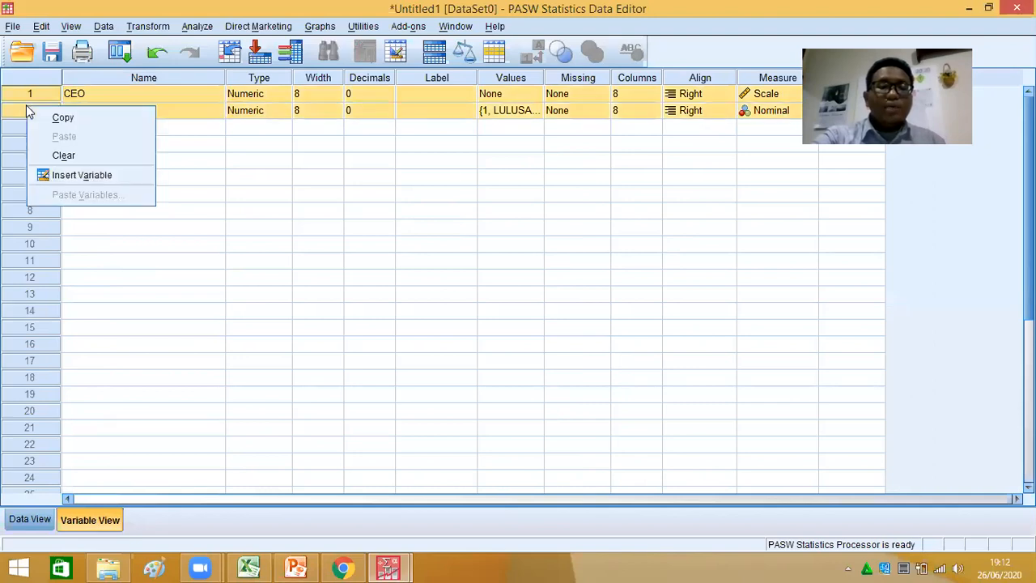
left_click(100, 154)
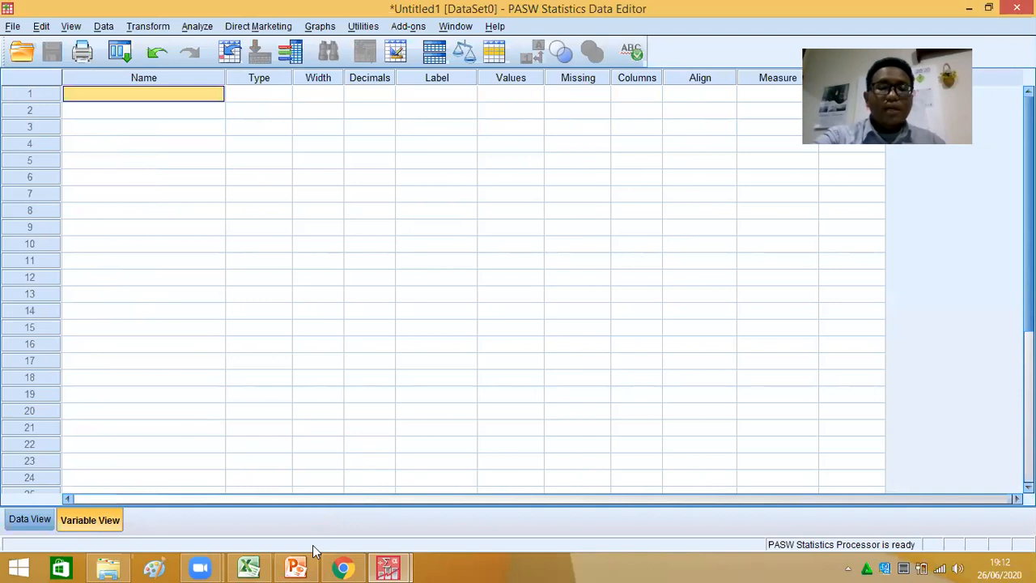
Check the STUDI KASUS slide in PowerPoint and the paired data in Excel, returning to the PASW Statistics Data Editor.
left_click(294, 566)
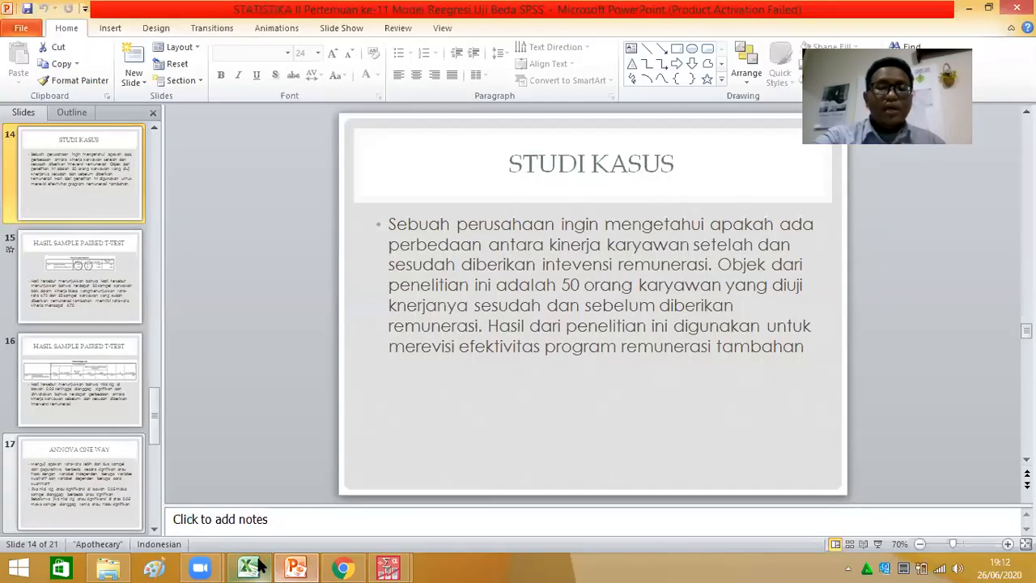
left_click(251, 567)
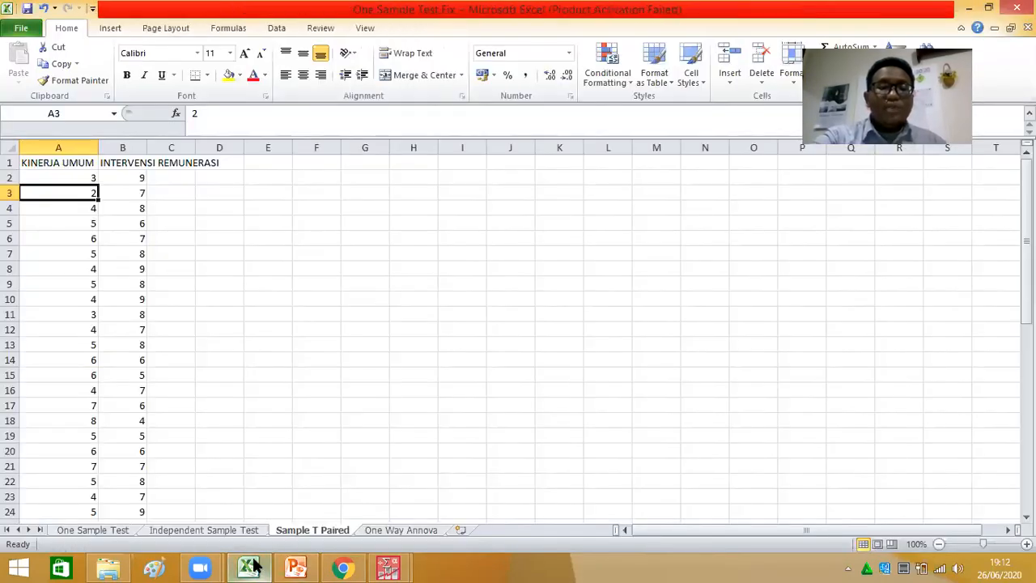
left_click_drag(261, 566, 353, 565)
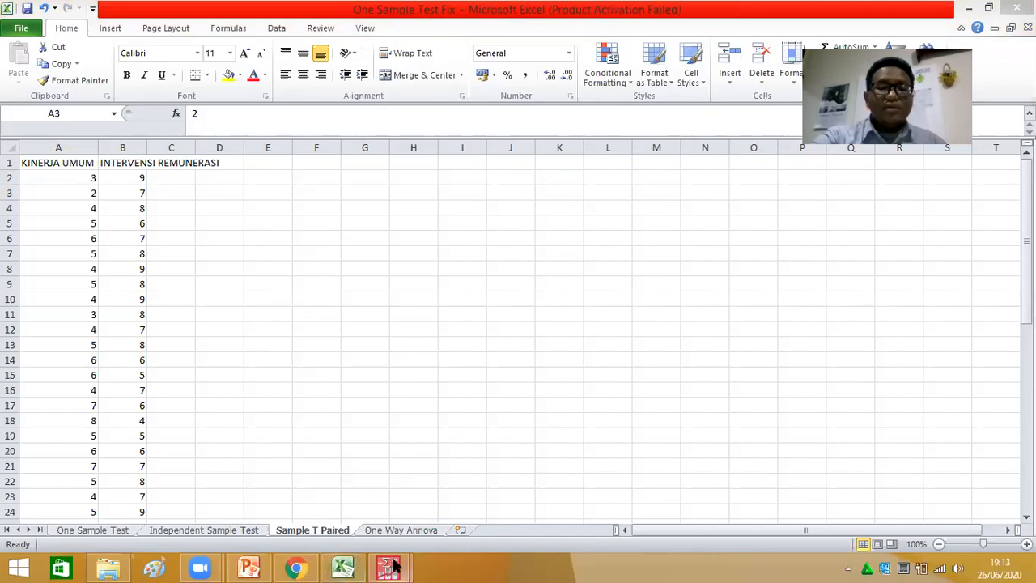
mouse_move(390, 565)
left_click(337, 491)
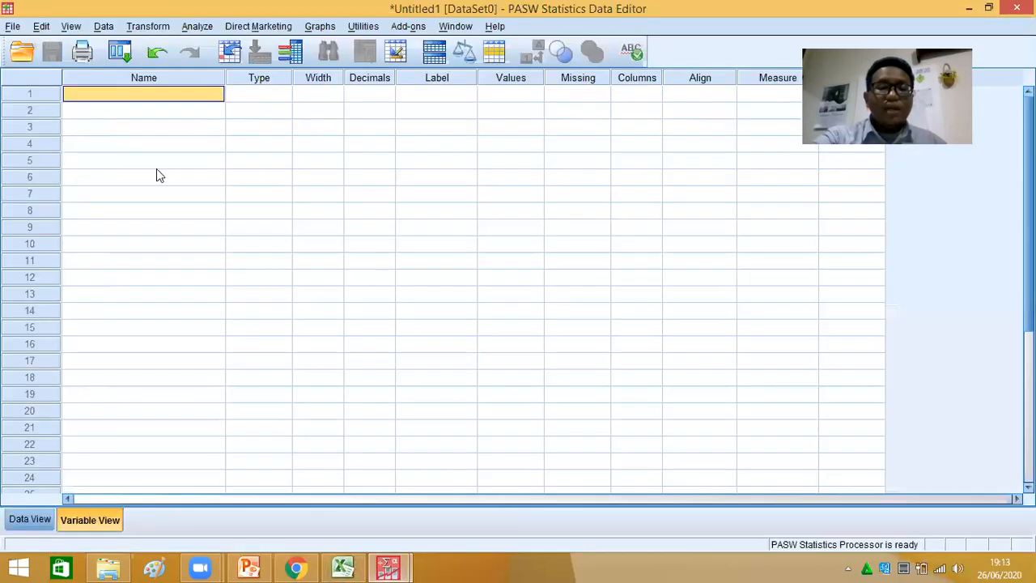
Try to name the first variable "KINERJA UMUM" with a space between the words.
left_click(178, 94)
type("KINERJA ")
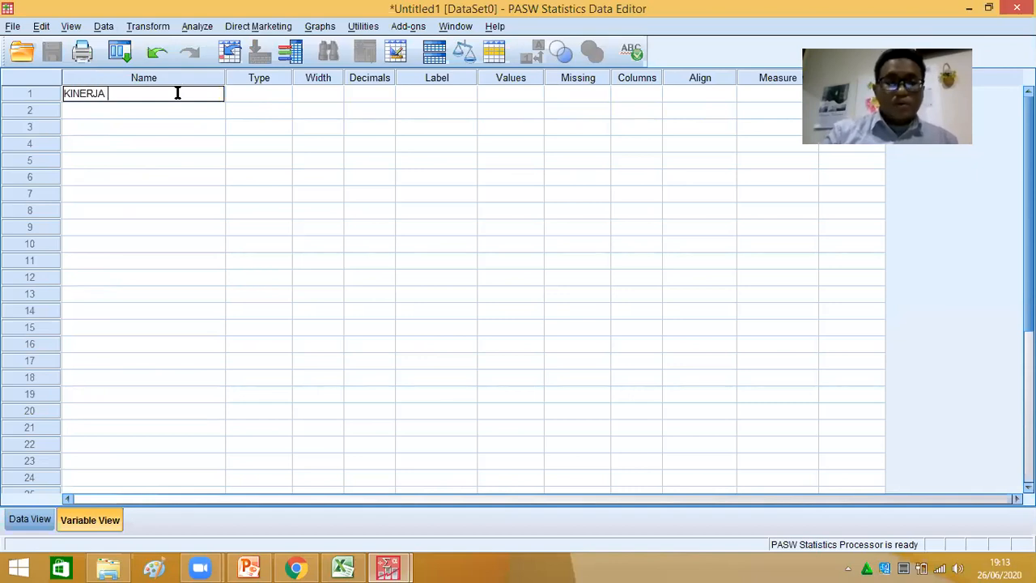
type("UMUM")
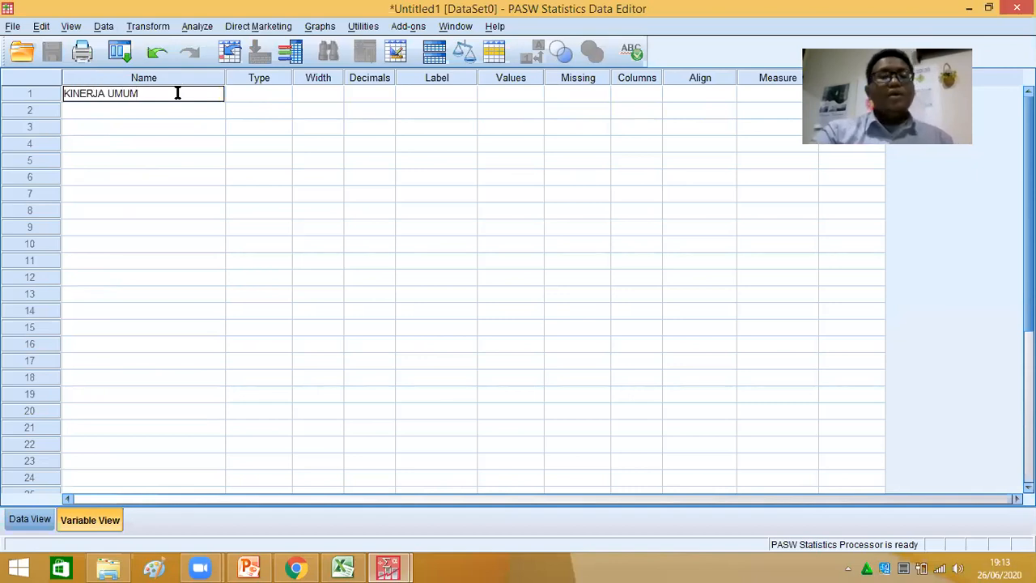
left_click(179, 107)
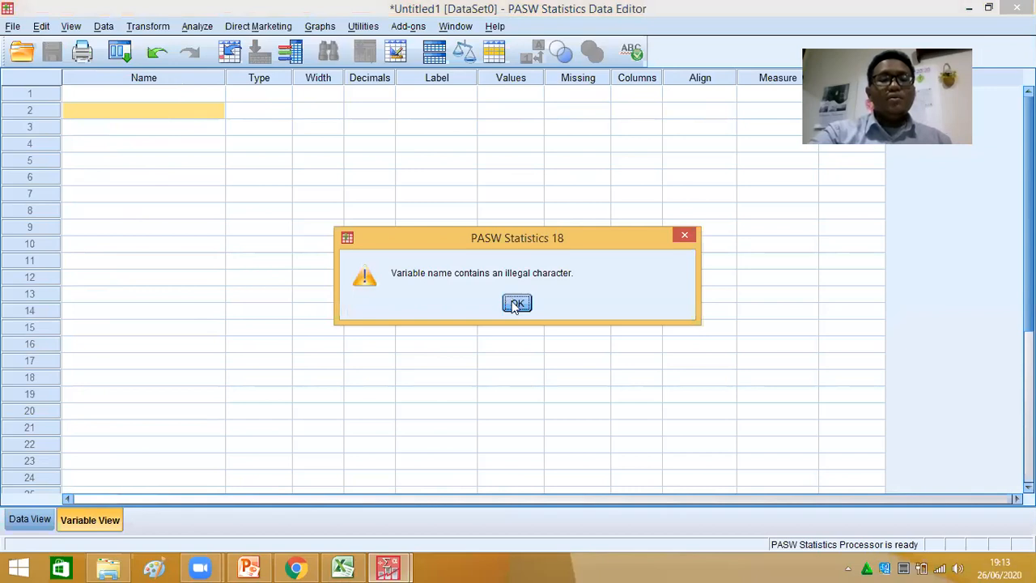
left_click(517, 304)
Try to name the first variable "KINERJA-UMUM" with a hyphen between the words.
left_click(122, 94)
type("KINERJA")
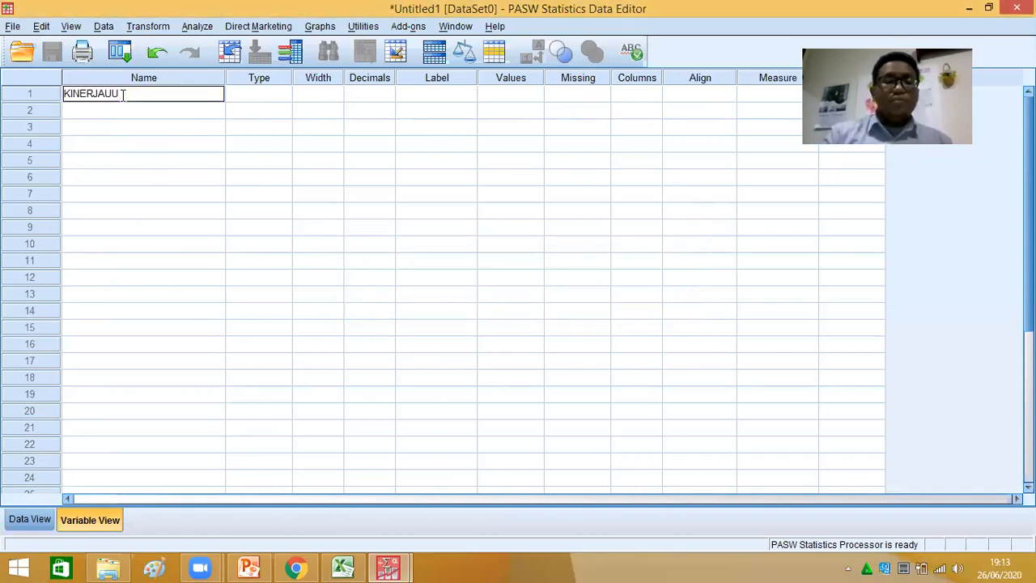
type("UM")
key("BackSpace")
key("BackSpace")
key("BackSpace")
key("BackSpace")
key("BackSpace")
key("BackSpace")
key("BackSpace")
key("BackSpace")
type("KINERJ")
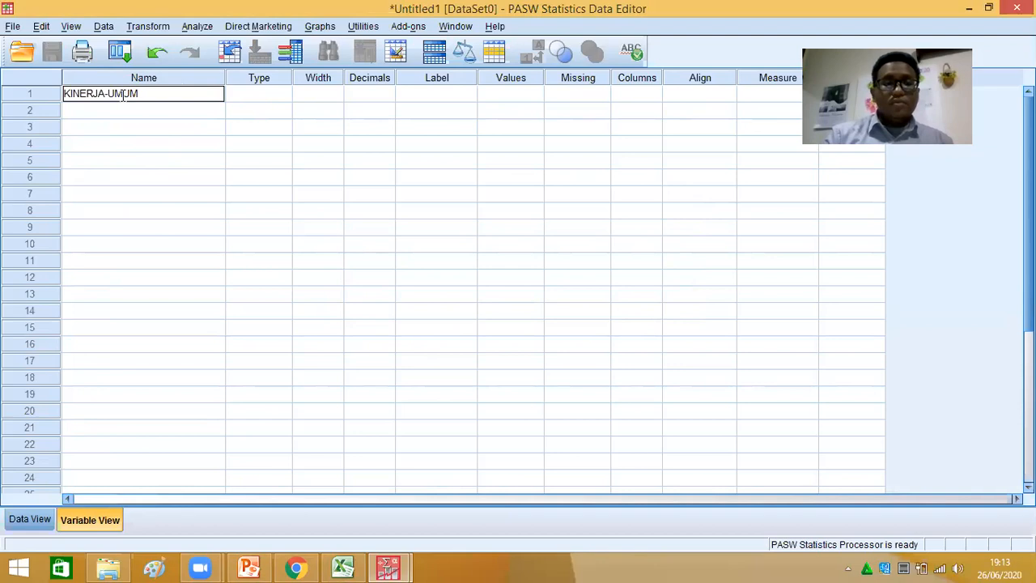
left_click(127, 111)
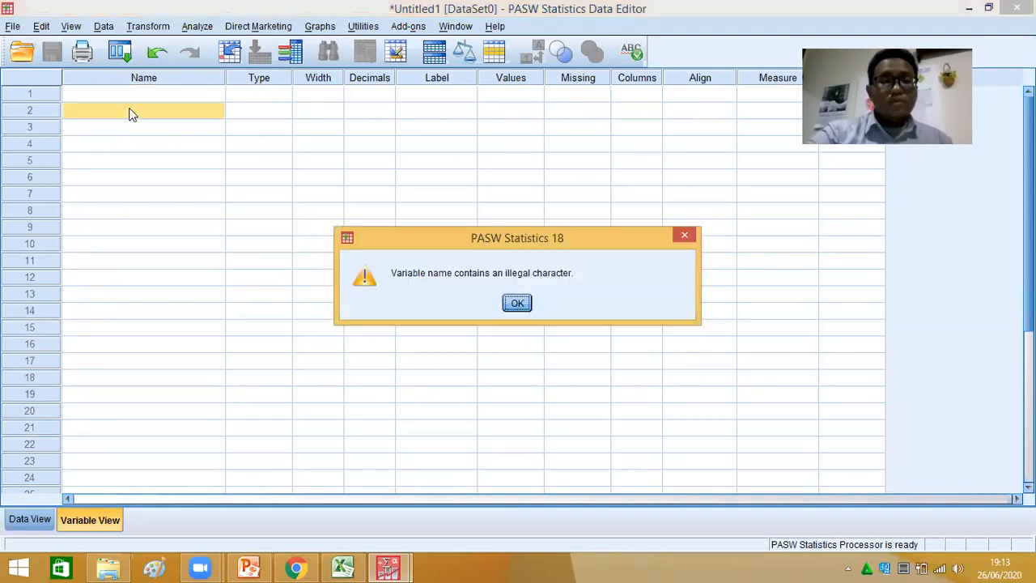
key("Return")
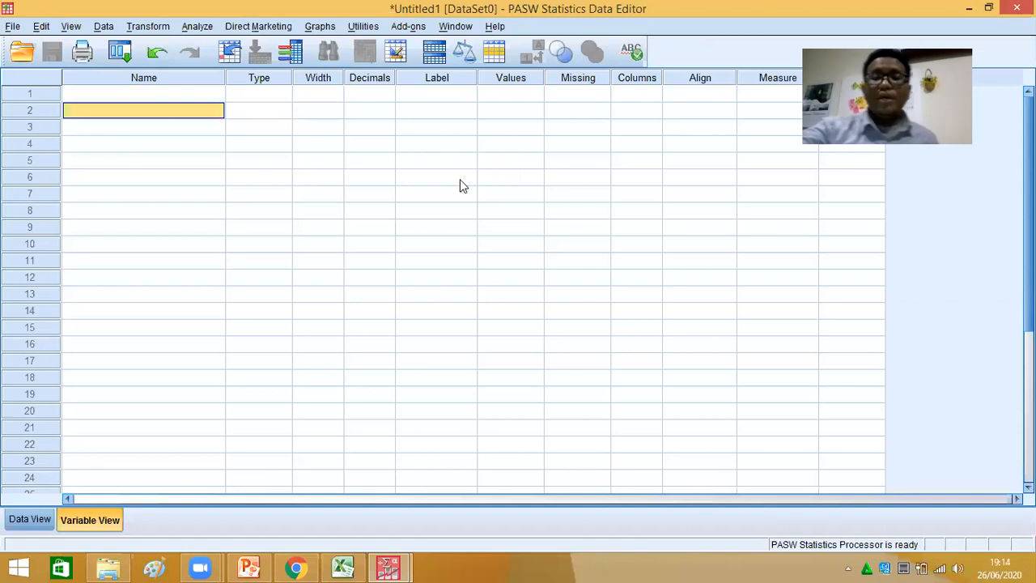
Name the first variable KINERJA_UMUM, using an underscore between the words.
left_click(131, 100)
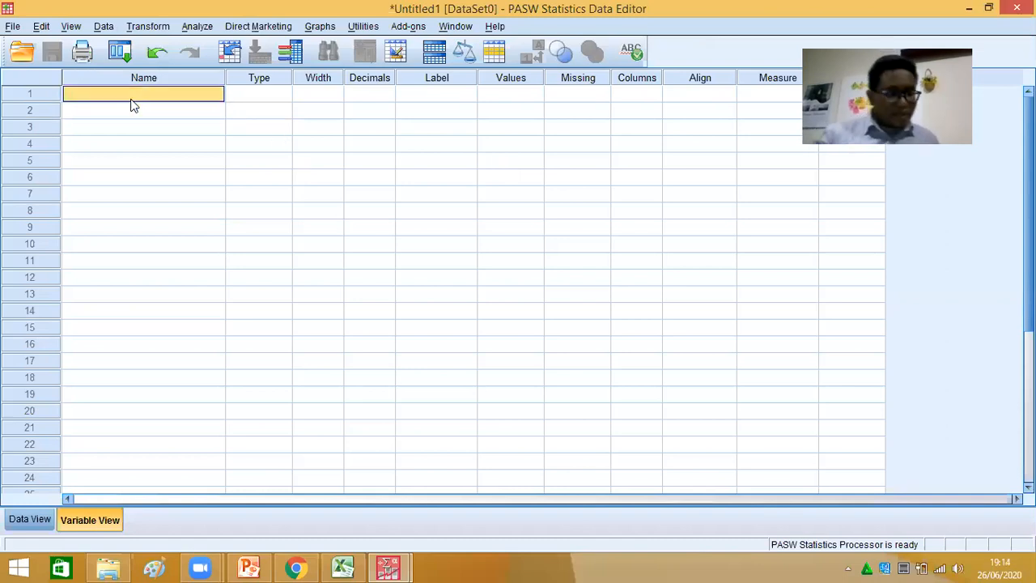
type("KINERJA_UMUM")
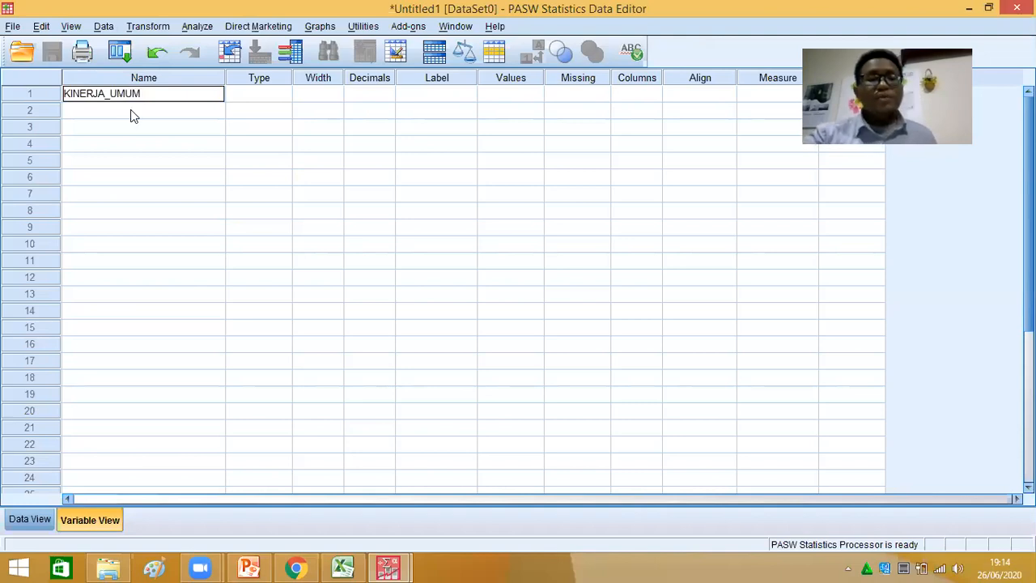
left_click(130, 112)
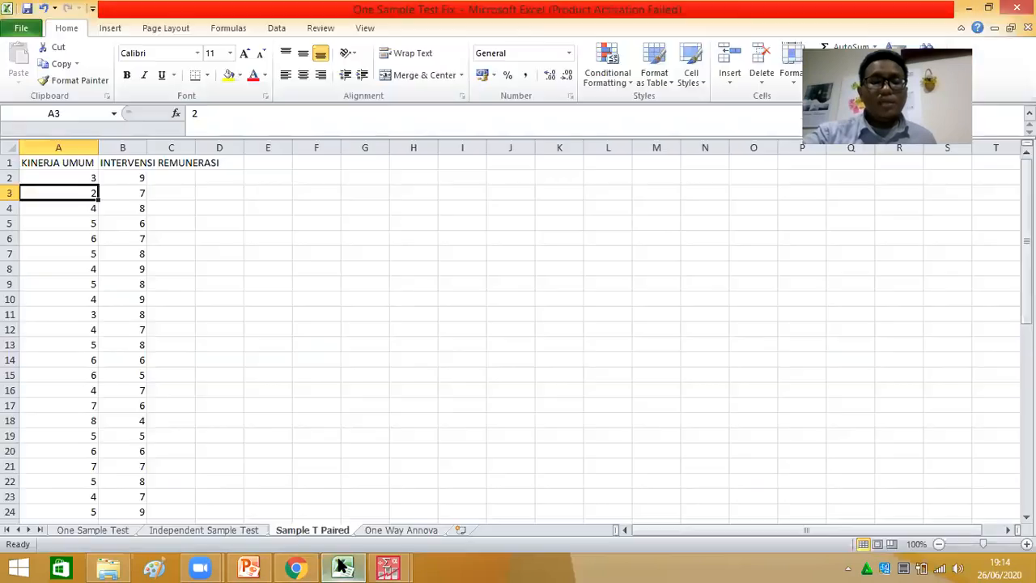
Check the second column's heading in Excel and name the second PASW Statistics variable INTERVENSI_REMUNERASI, leaving its type unchanged.
left_click(343, 567)
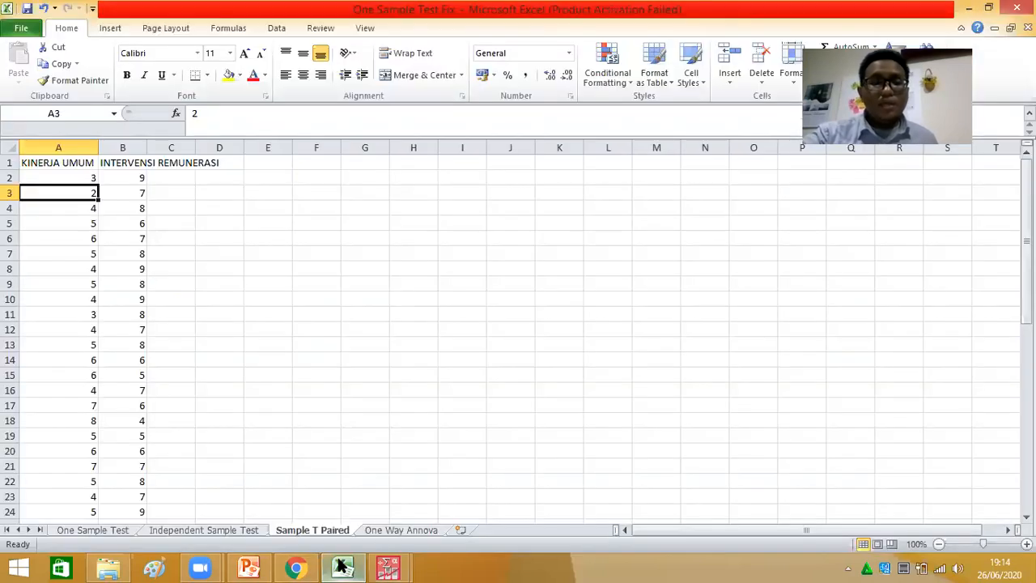
left_click(388, 566)
left_click(335, 517)
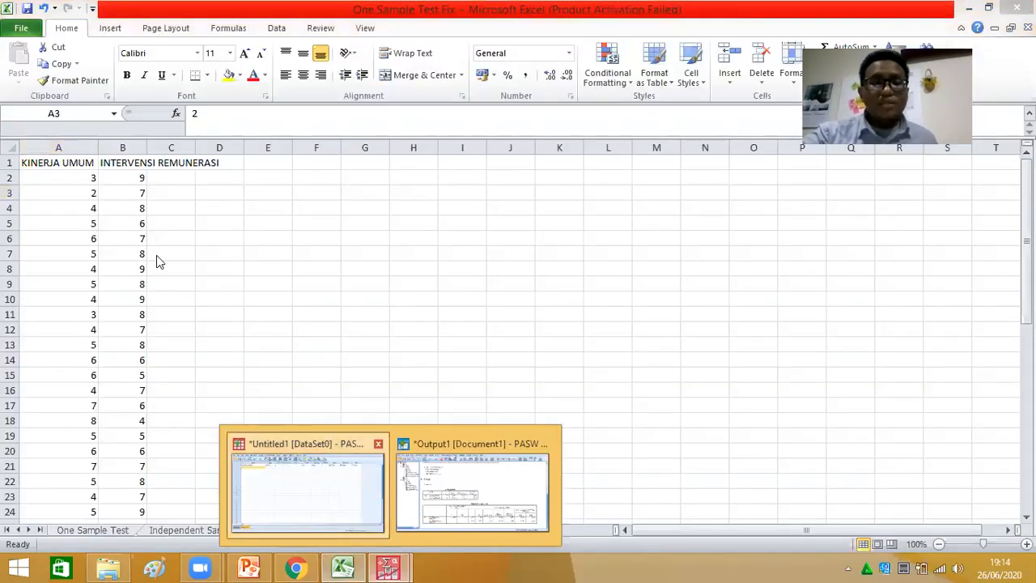
type("IN")
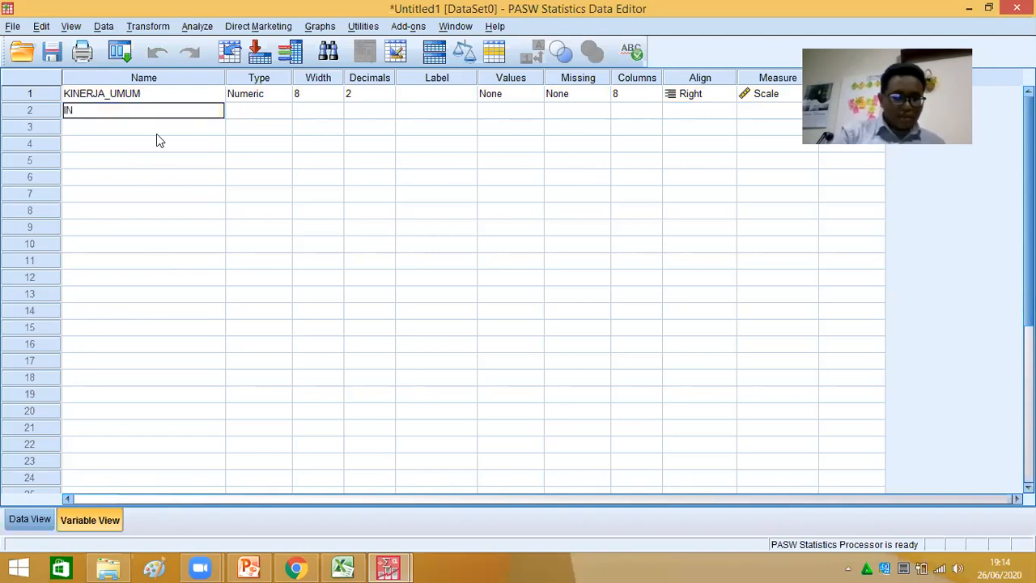
type("TERVENSI")
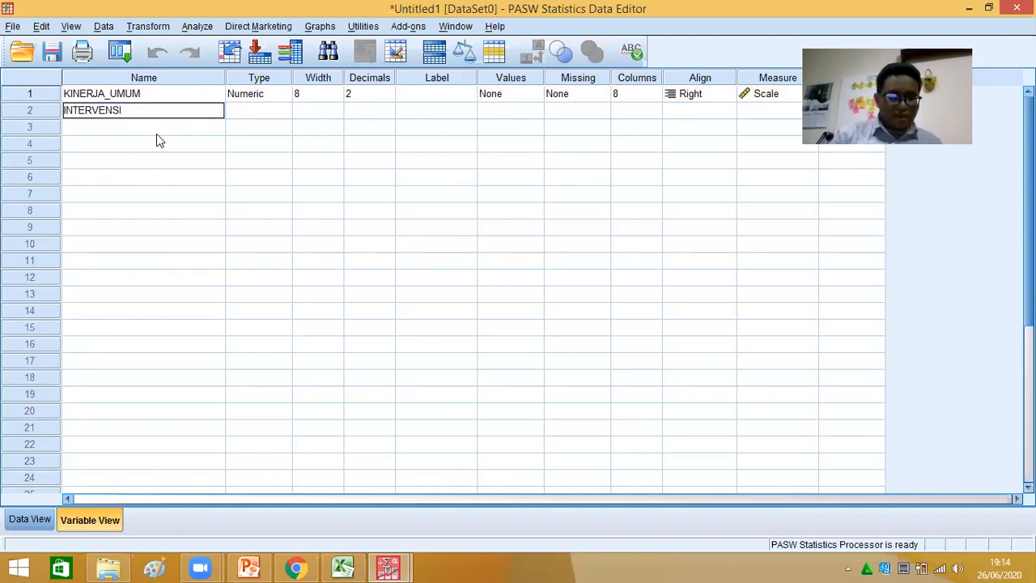
type("_REMUNERASI")
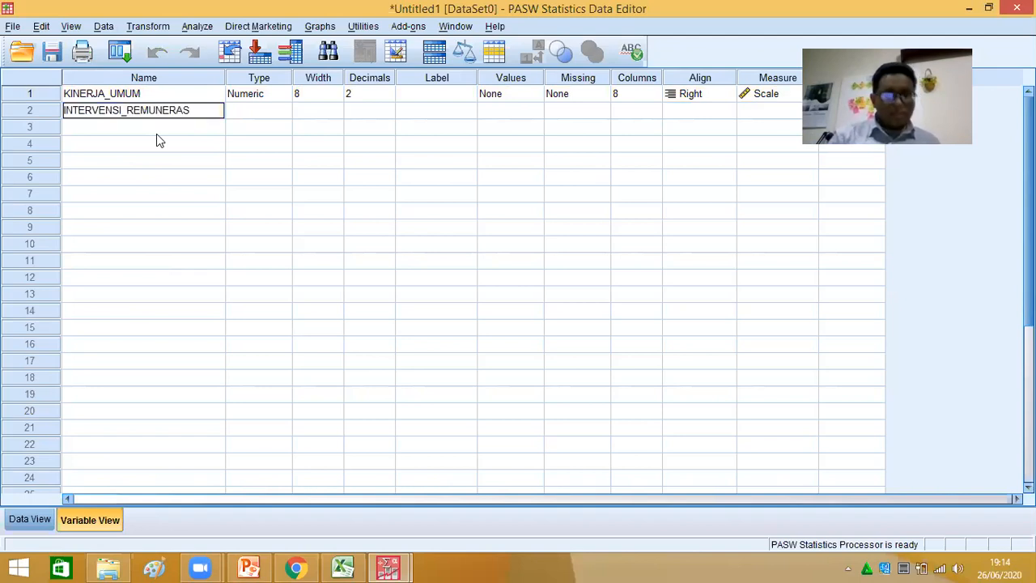
double_click(278, 119)
left_click(518, 368)
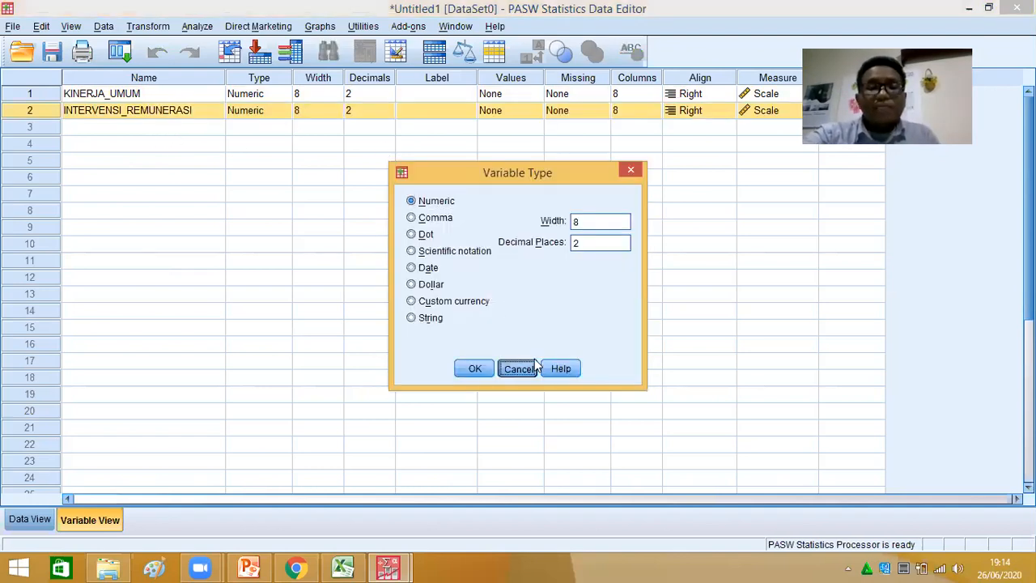
Set the decimals of both KINERJA_UMUM and INTERVENSI_REMUNERASI to 0.
left_click(379, 94)
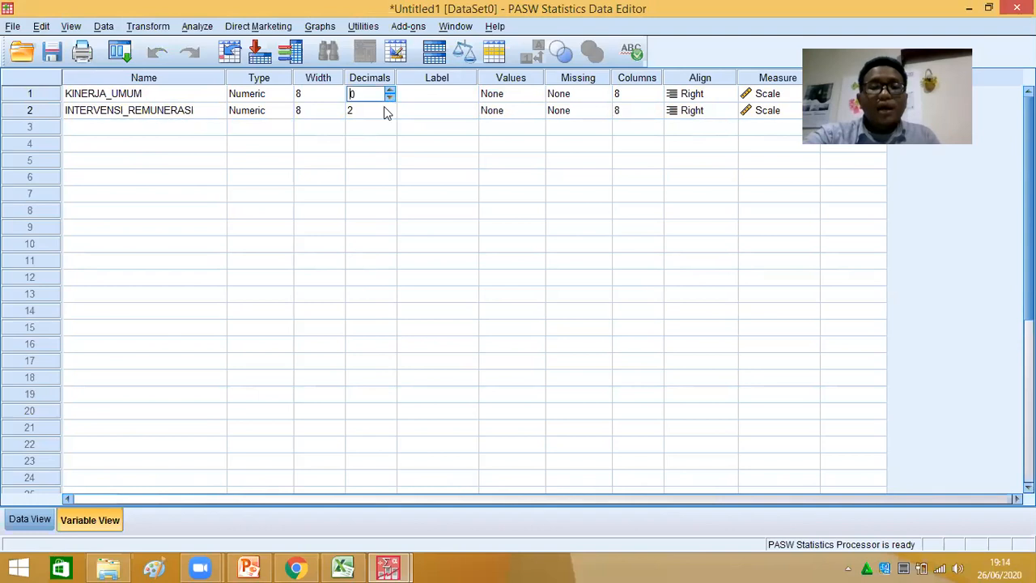
left_click(391, 114)
left_click(391, 114)
left_click(652, 171)
left_click(743, 114)
left_click(693, 130)
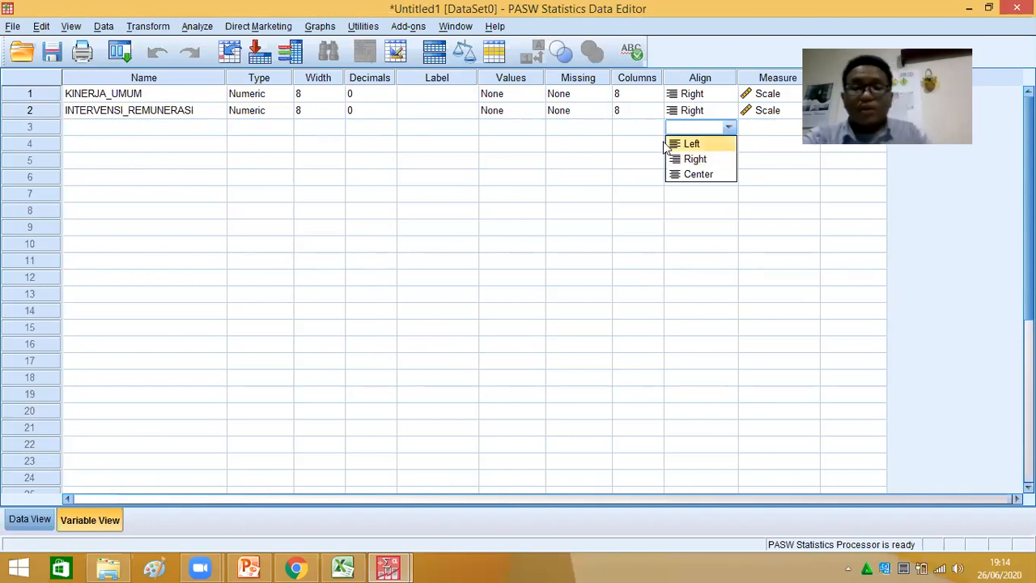
Show the dataset's data grid, switch to Excel and copy the values in A2:B51 of the Sample T Paired sheet.
left_click(592, 159)
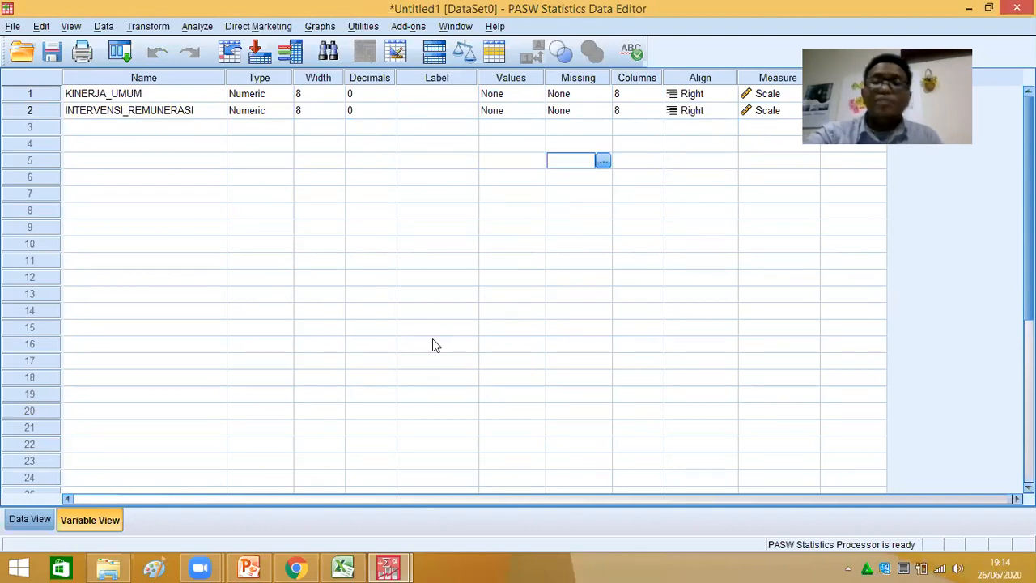
left_click(33, 516)
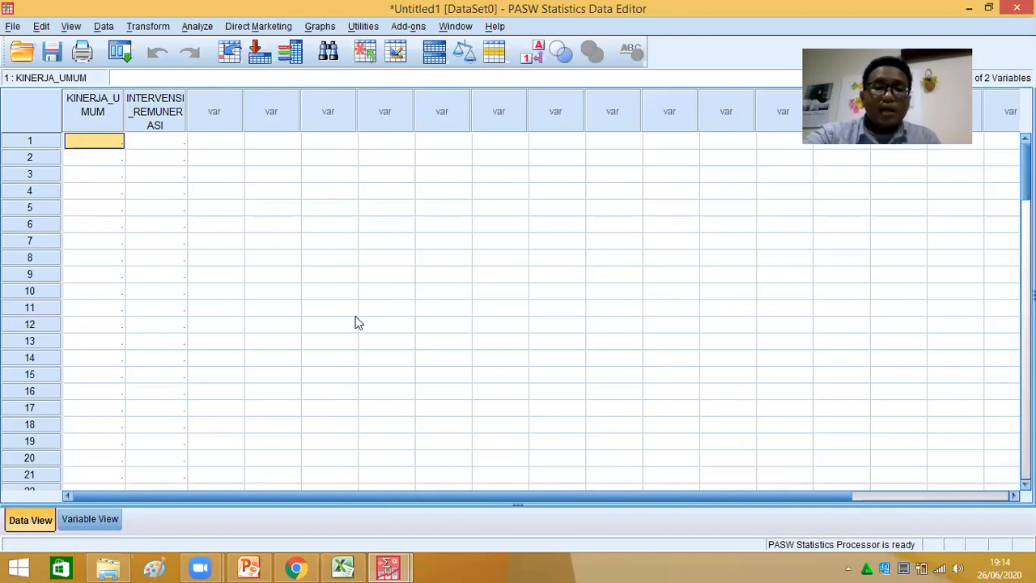
left_click(345, 566)
left_click(212, 269)
left_click_drag(86, 178, 115, 492)
key("ctrl+c")
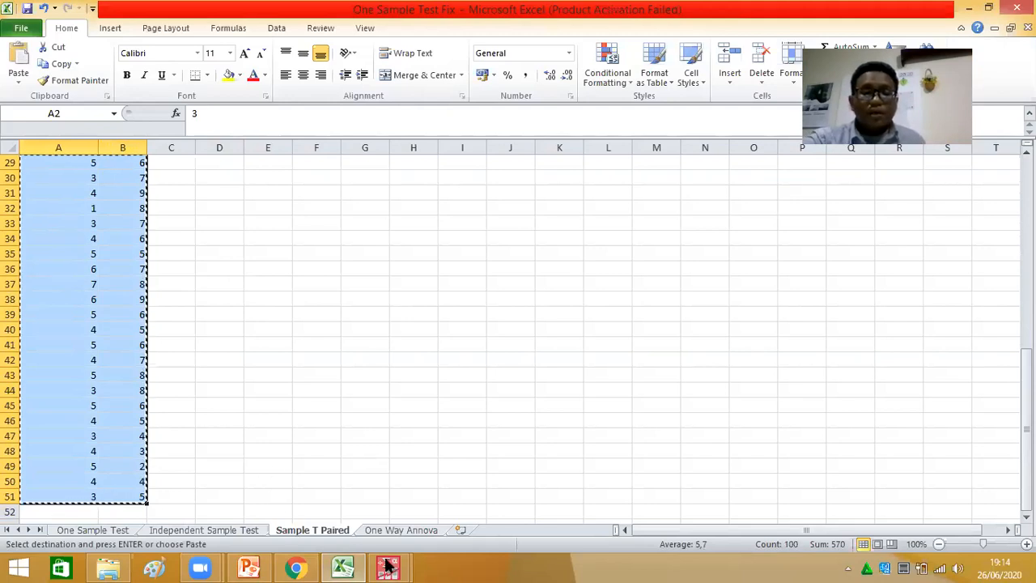
Switch to PASW Statistics, paste the copied values starting at case 1 of KINERJA_UMUM, and narrow that column slightly.
mouse_move(387, 566)
left_click(350, 490)
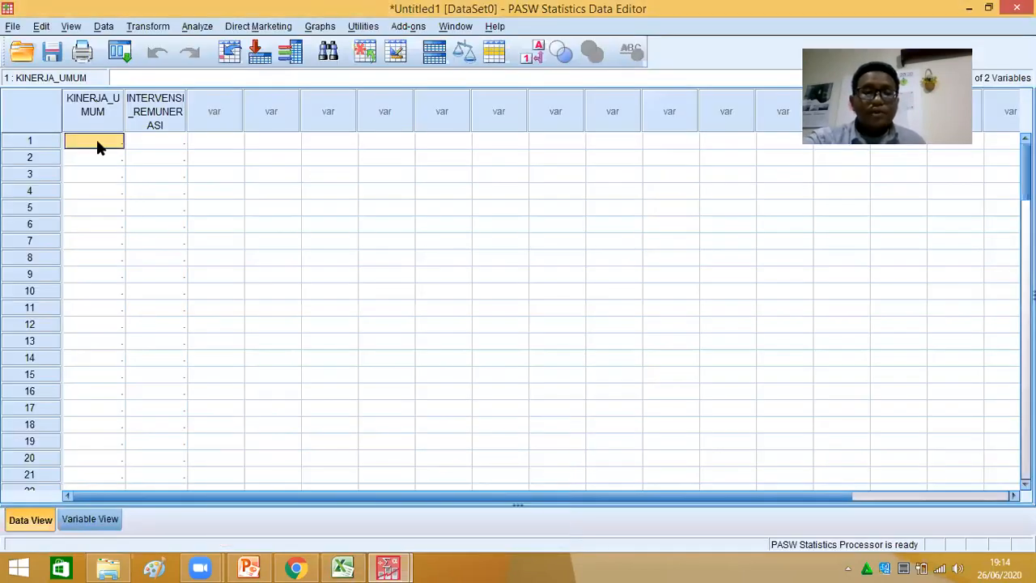
key("Return")
left_click(99, 141)
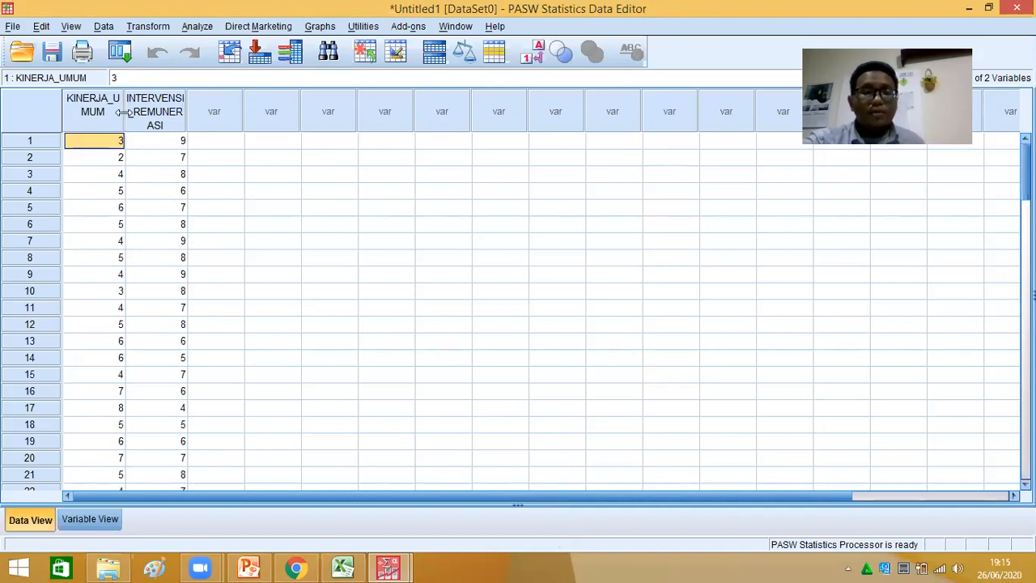
left_click_drag(124, 113, 111, 114)
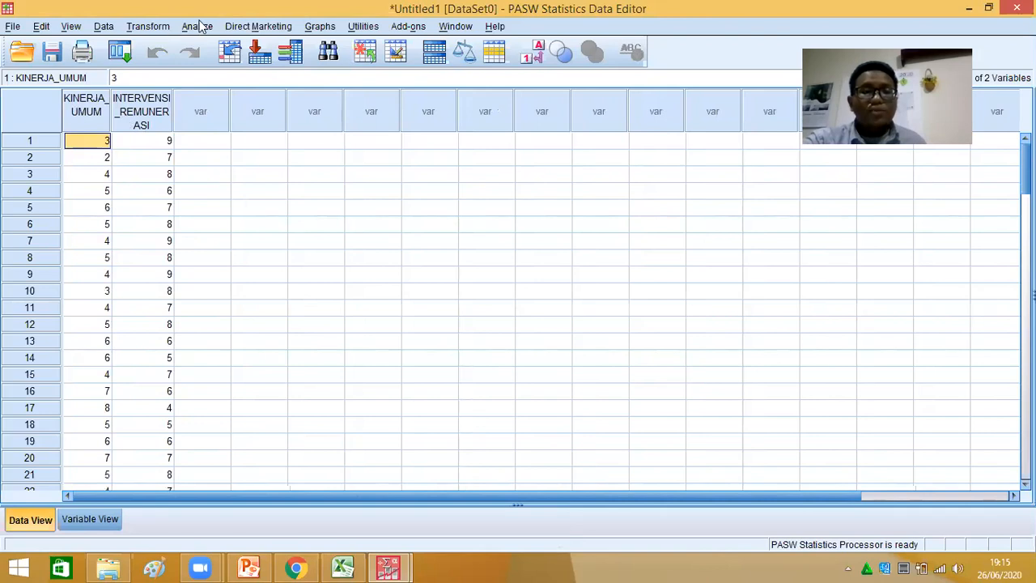
Set up a Paired-Samples T Test with KINERJA_UMUM as Variable1 and INTERVENSI_REMUNERASI as Variable2 of pair 1.
left_click(199, 26)
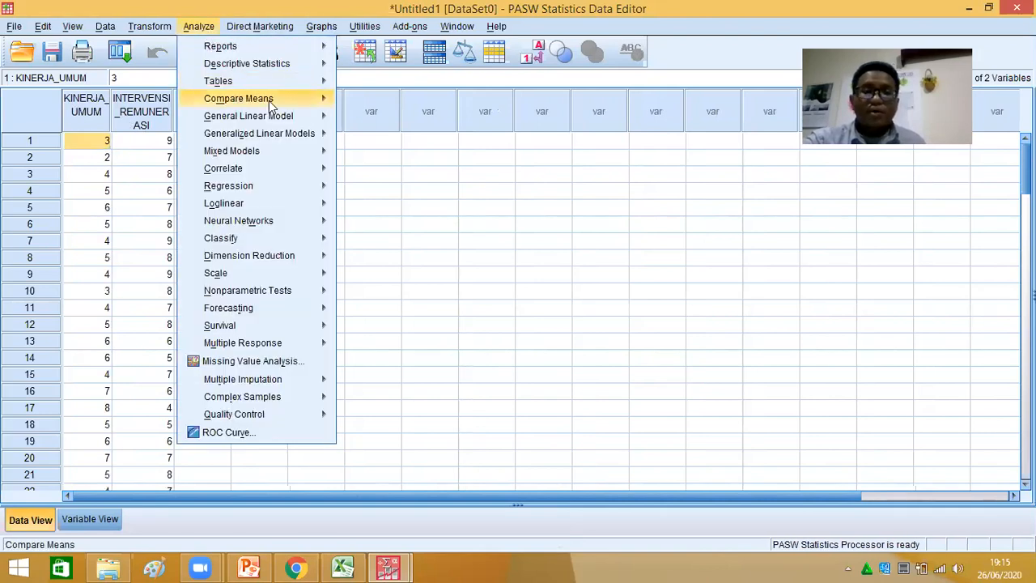
mouse_move(268, 100)
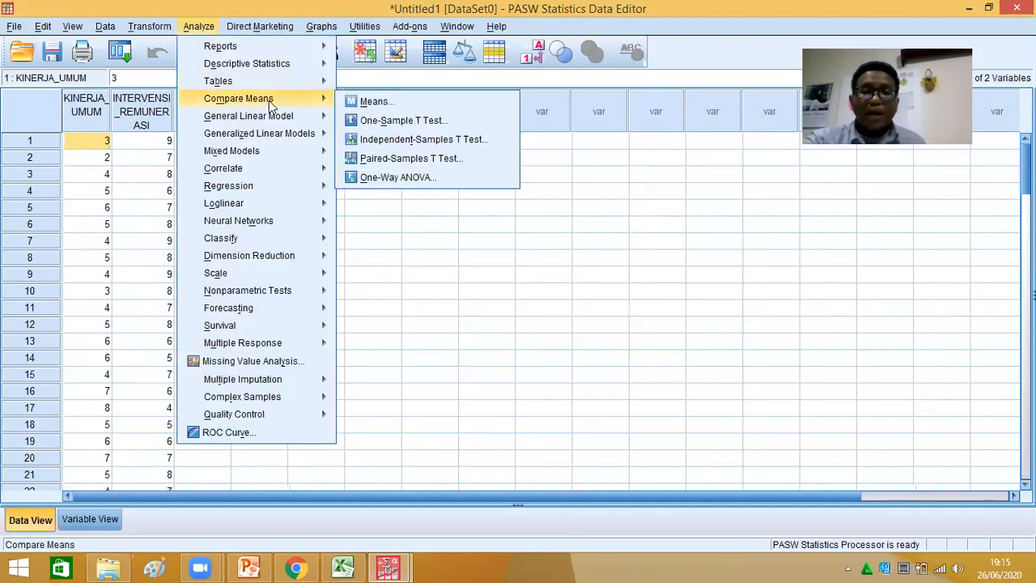
left_click(397, 160)
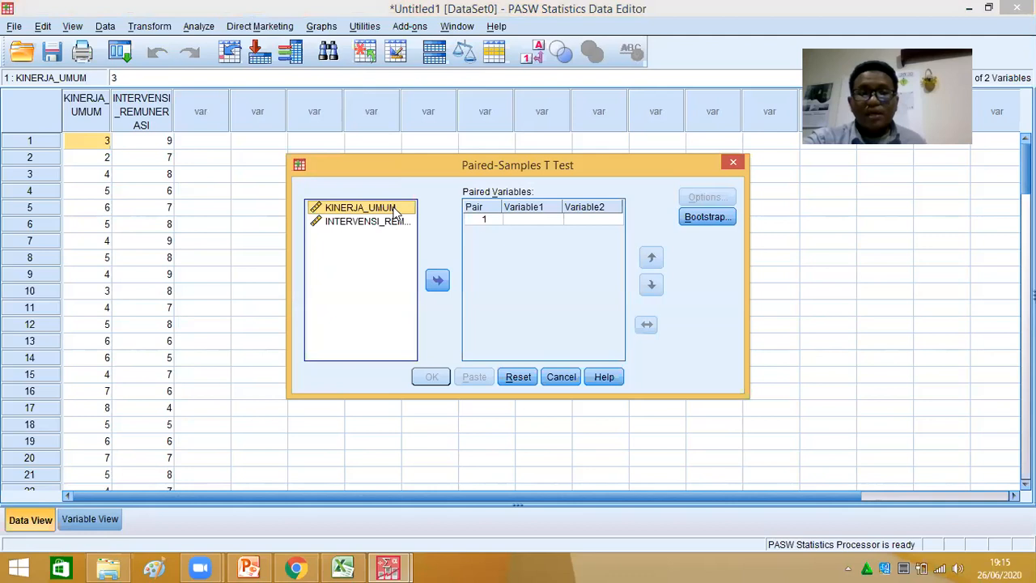
left_click(437, 285)
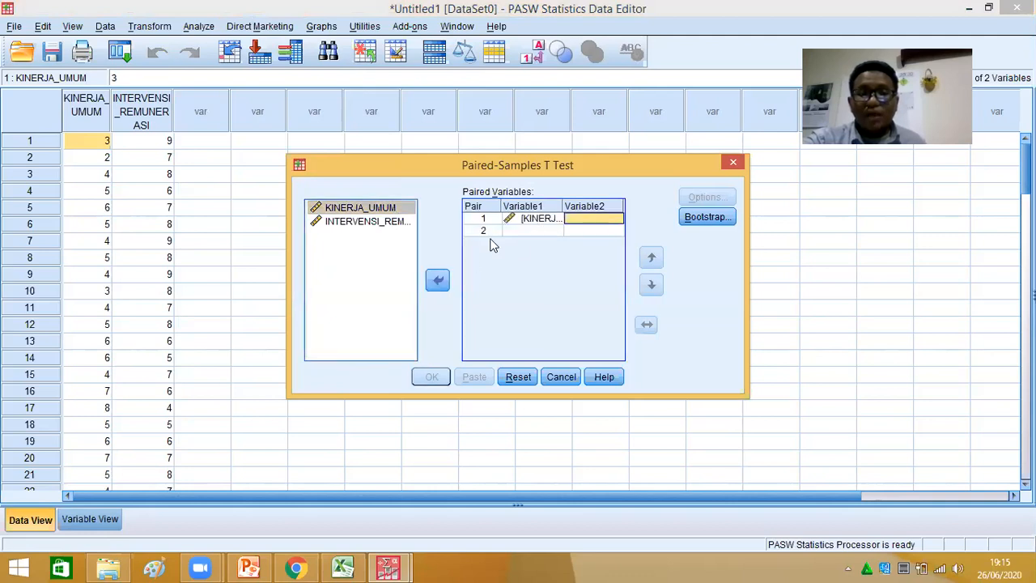
left_click(367, 222)
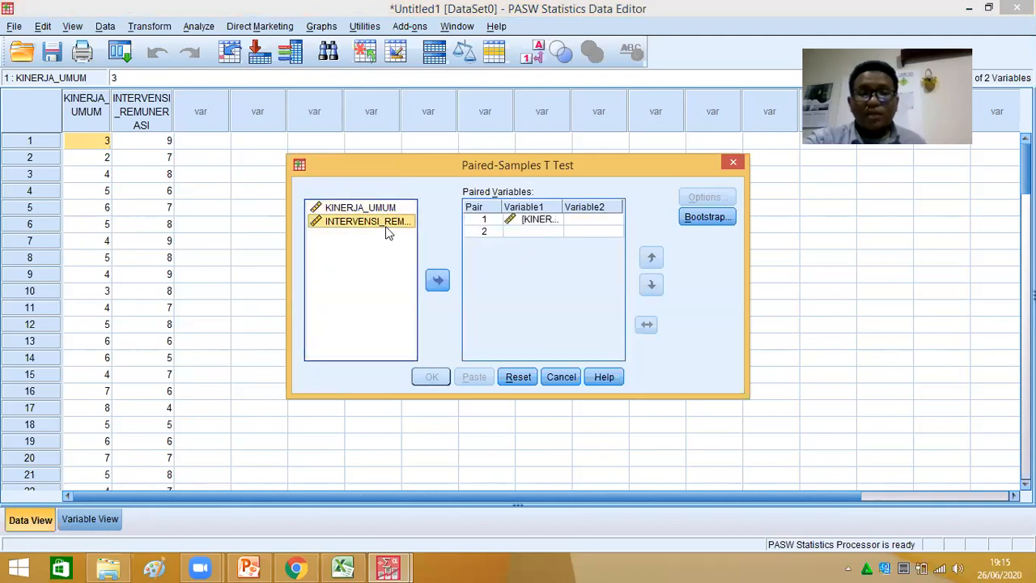
left_click(436, 280)
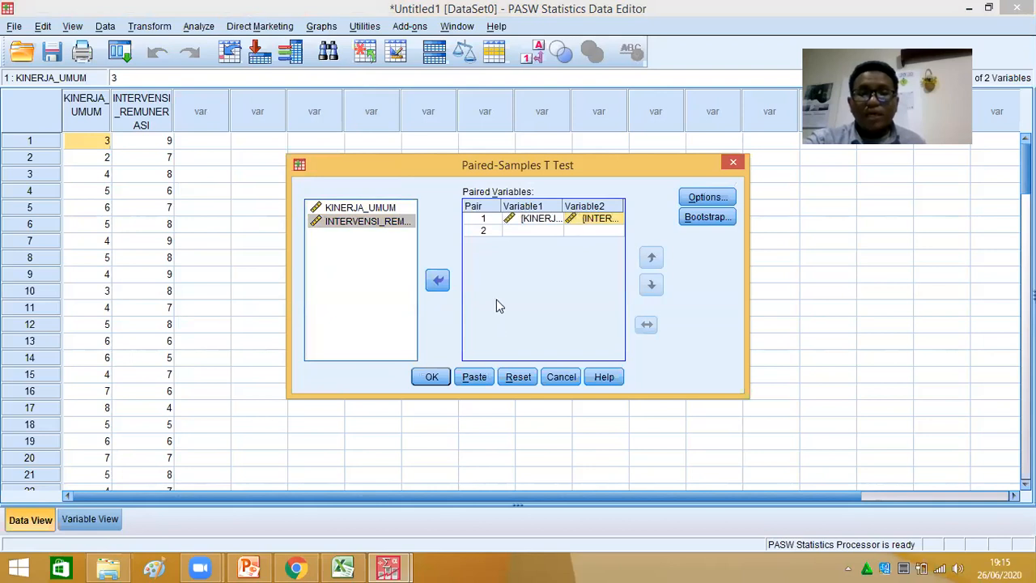
Check the test's Options and Bootstrap settings, and run the Paired-Samples T Test.
left_click(707, 197)
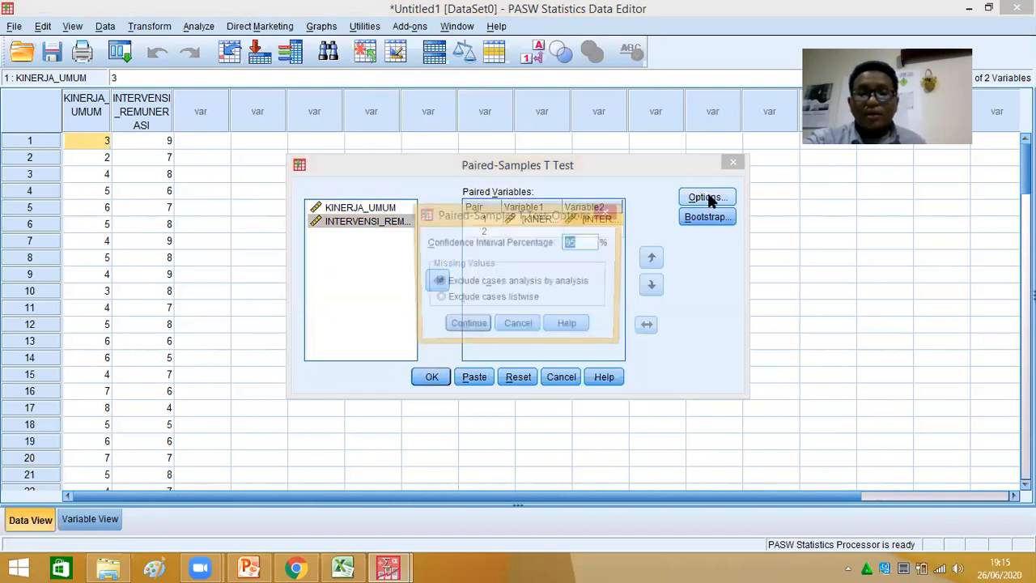
left_click(613, 215)
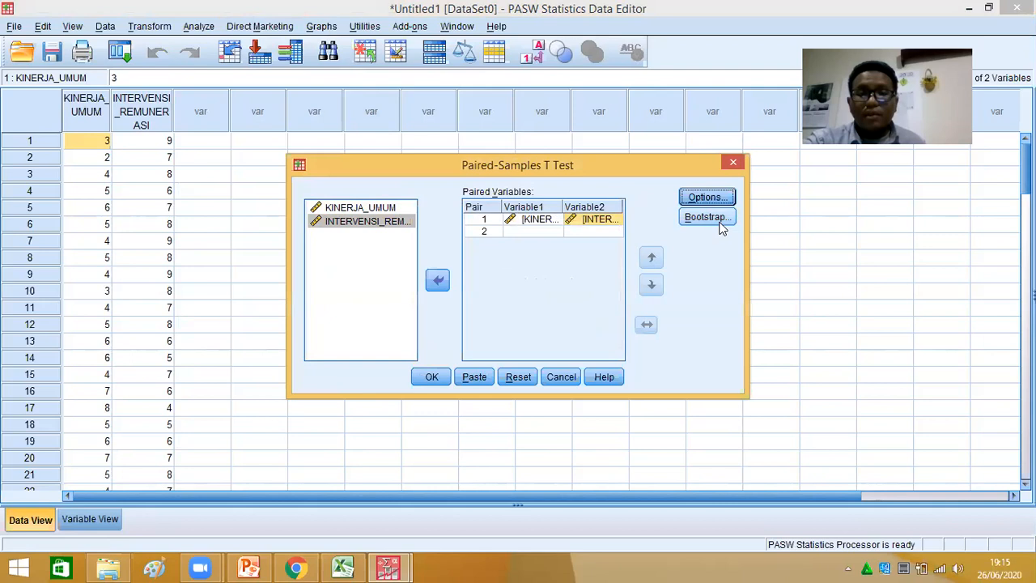
left_click(703, 217)
left_click(672, 79)
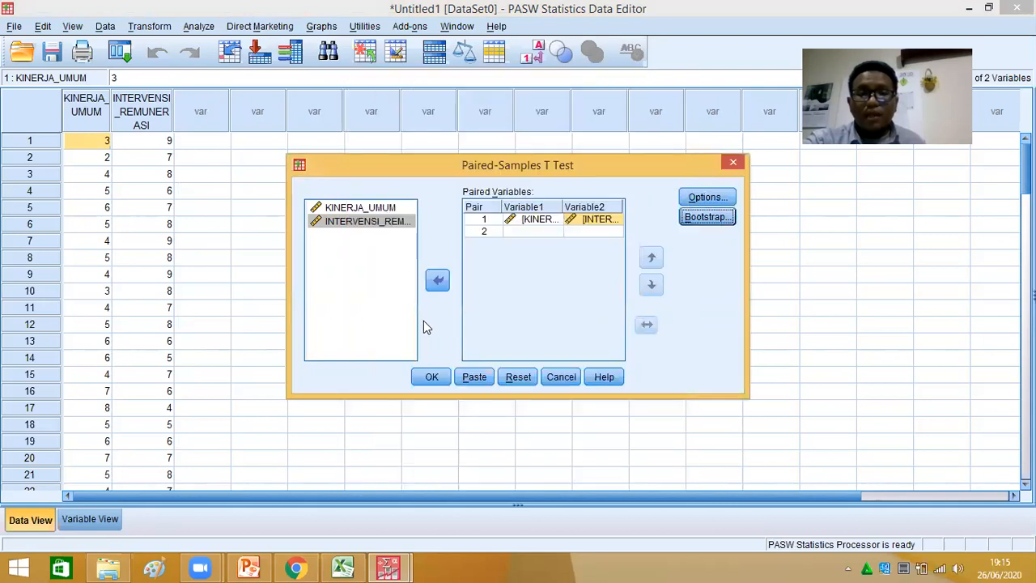
left_click(432, 380)
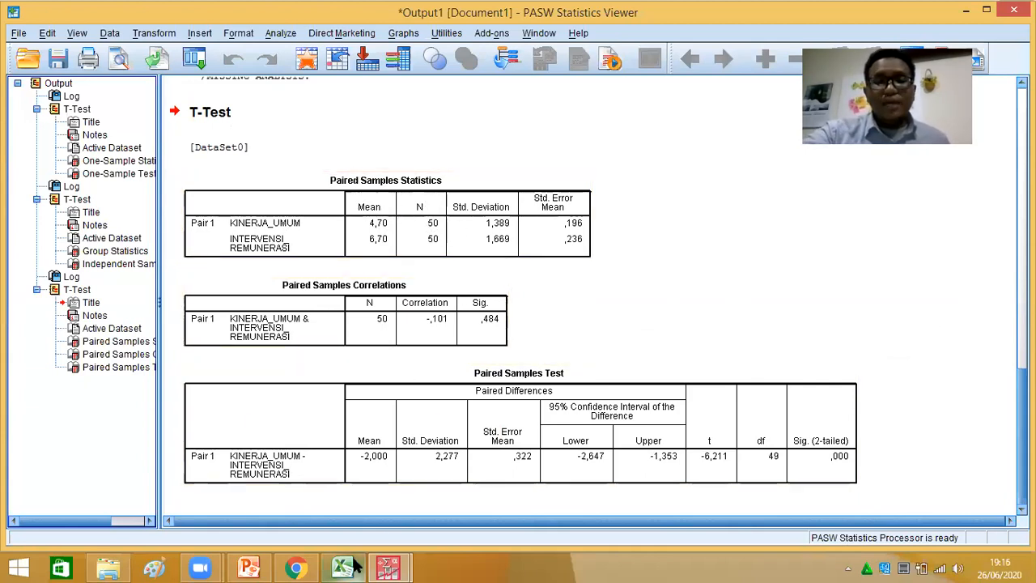
Switch to the PowerPoint presentation and start the slide show from the STUDI KASUS slide to present the paired t-test results.
mouse_move(388, 567)
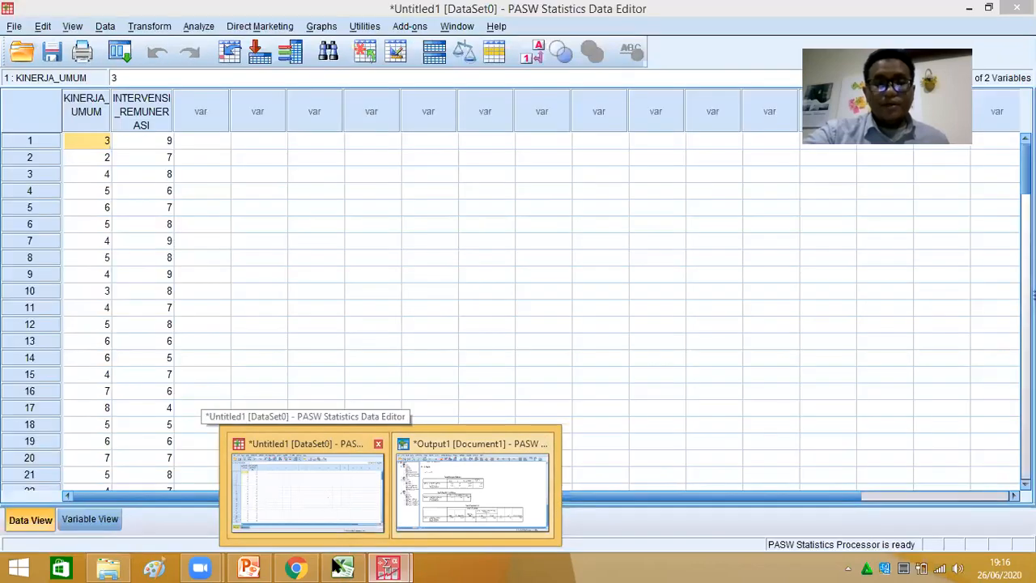
mouse_move(356, 567)
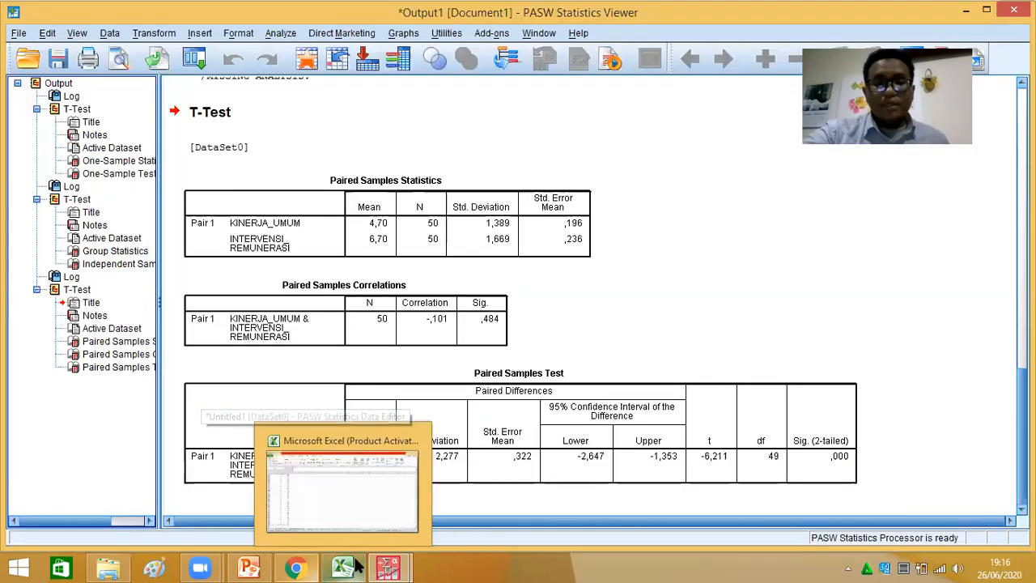
left_click_drag(261, 566, 407, 566)
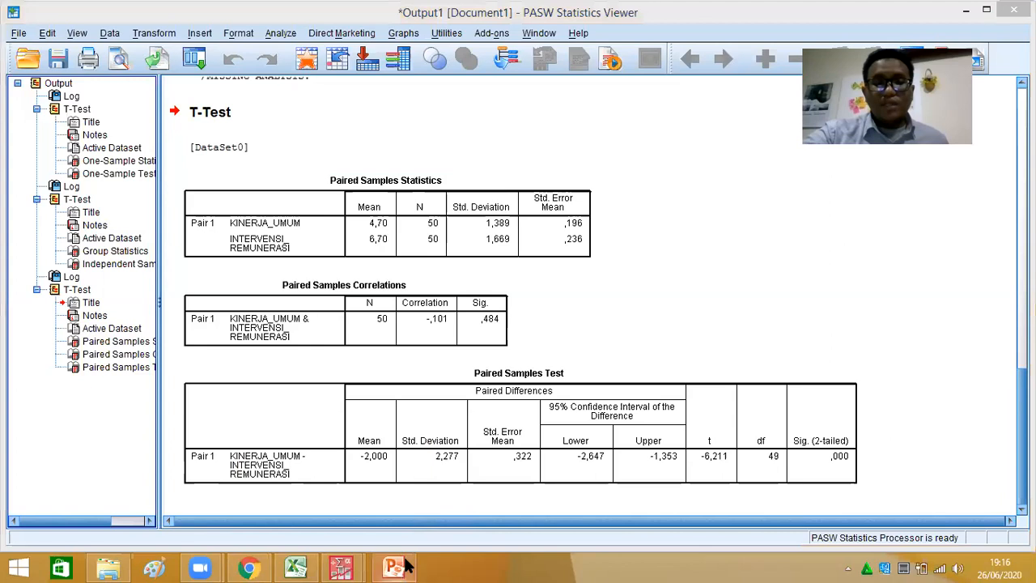
left_click(393, 566)
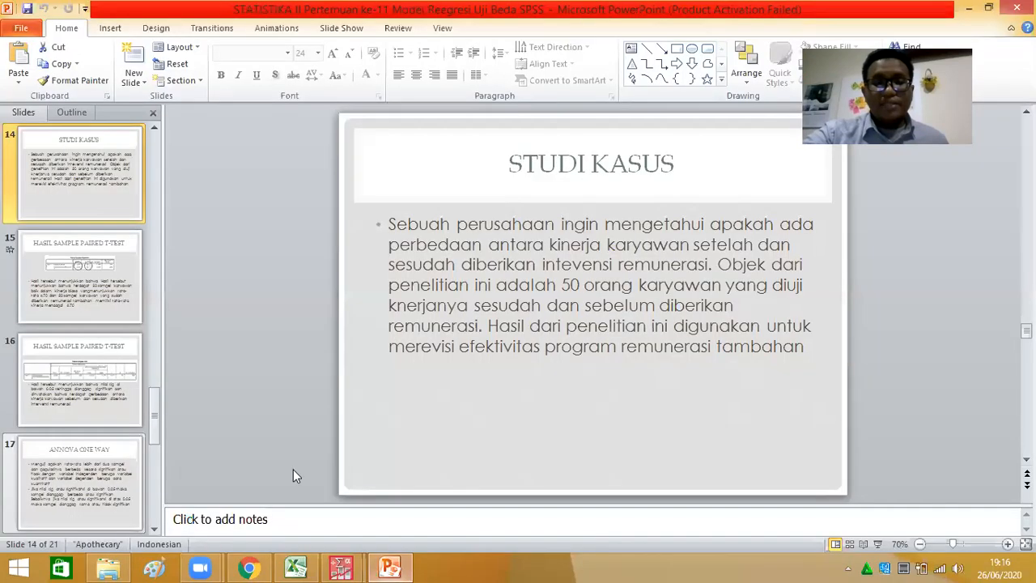
left_click(874, 544)
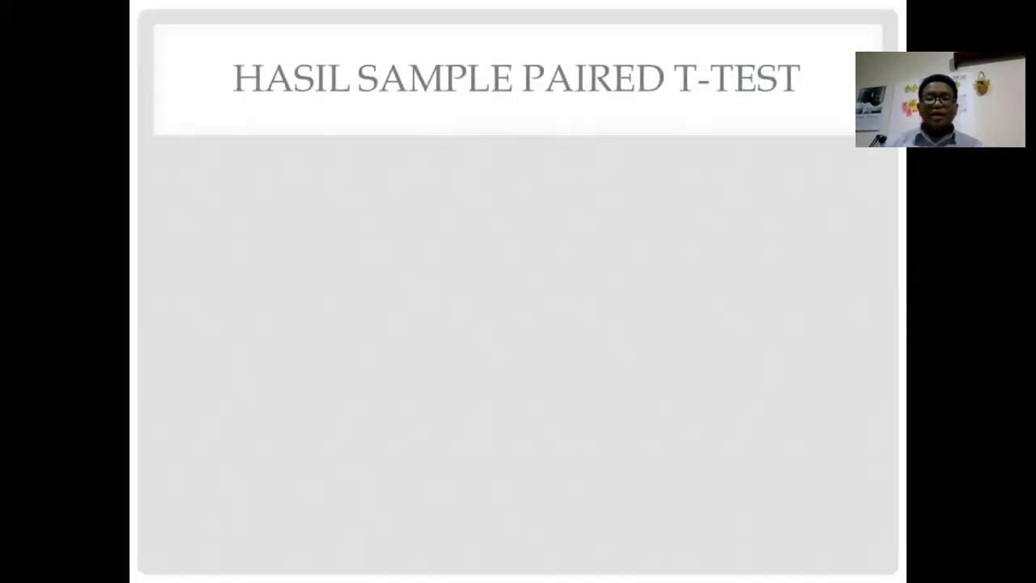
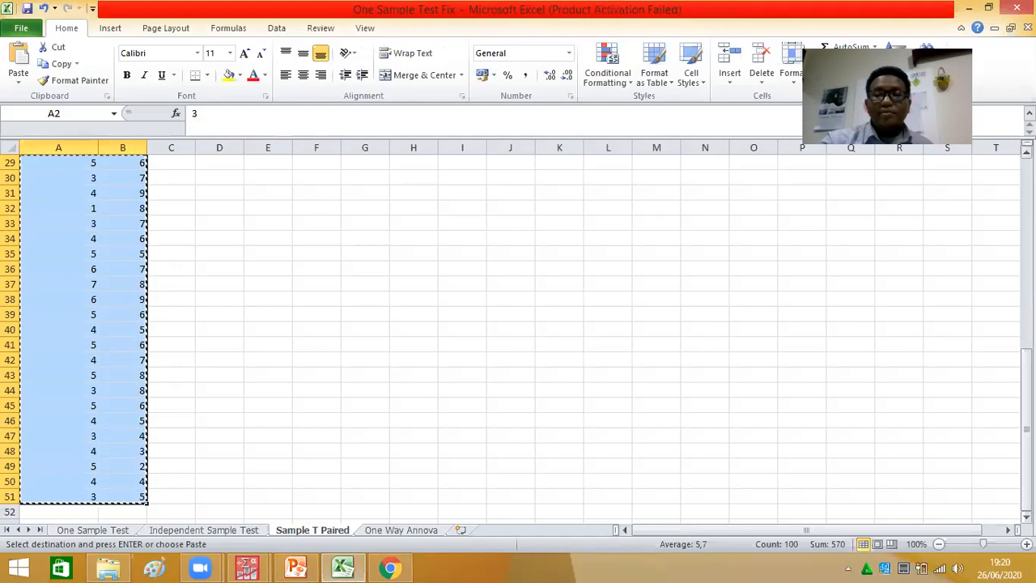
Copy both data columns including their headers, A1:B51, from the Sample T Paired sheet in Excel.
left_click(332, 179)
key("Escape")
left_click(159, 181)
left_click(63, 160)
left_click_drag(115, 189, 123, 493)
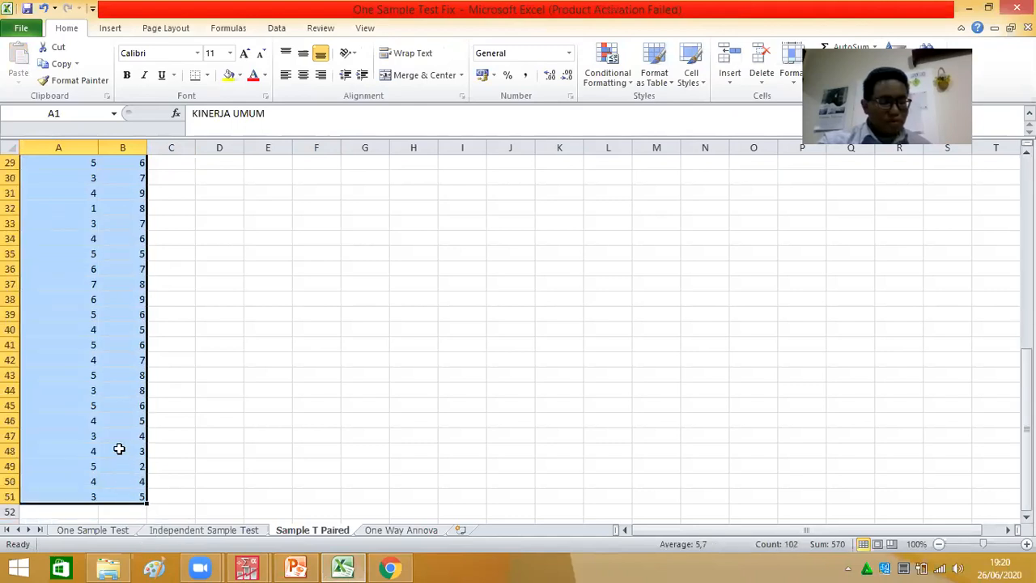
key("ctrl+c")
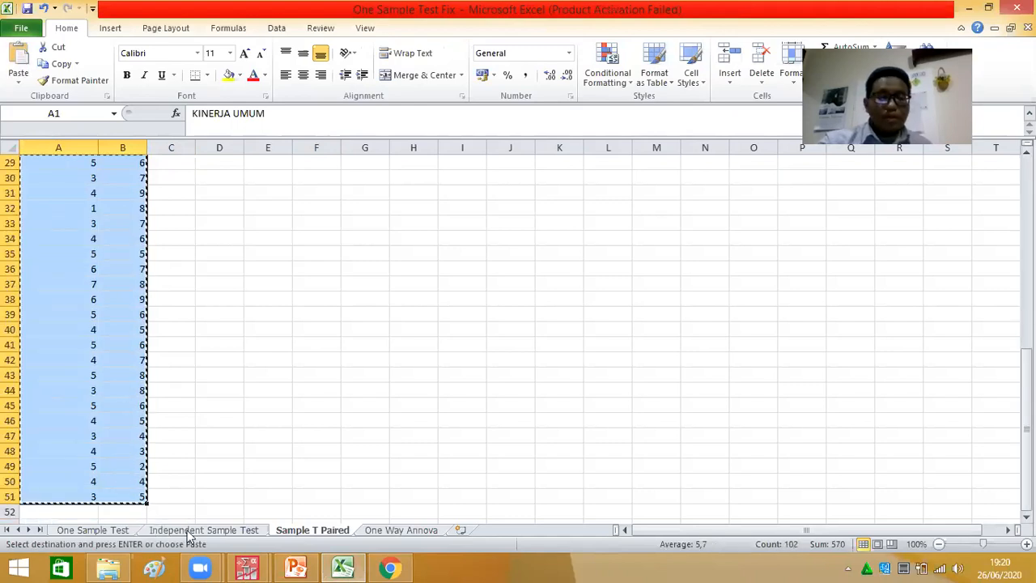
Switch to DATAtab in Chrome, paste the copied data starting at the variable-name row, and check both variables' level of measurement.
left_click(390, 568)
left_click(186, 197)
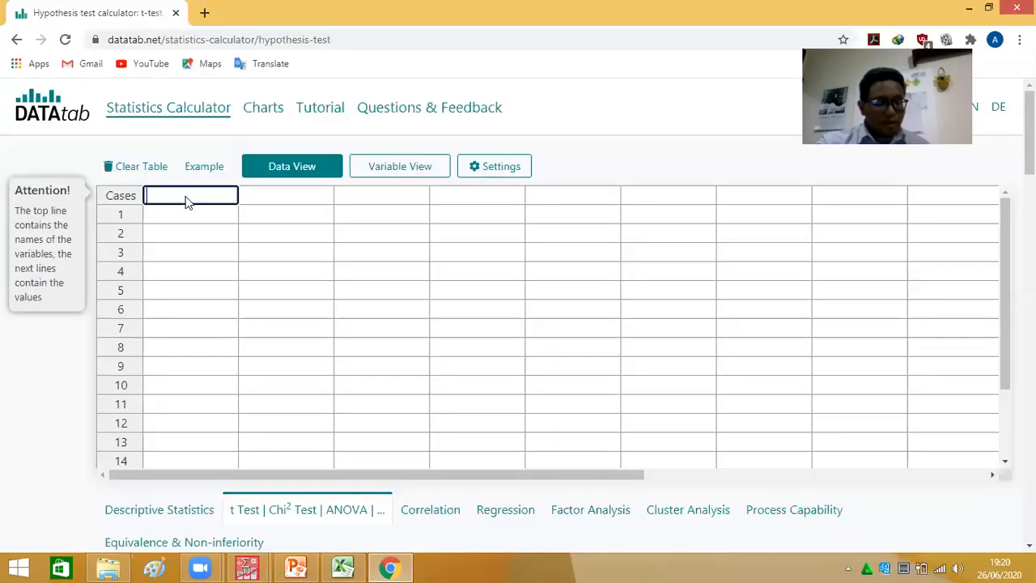
key("ctrl+v")
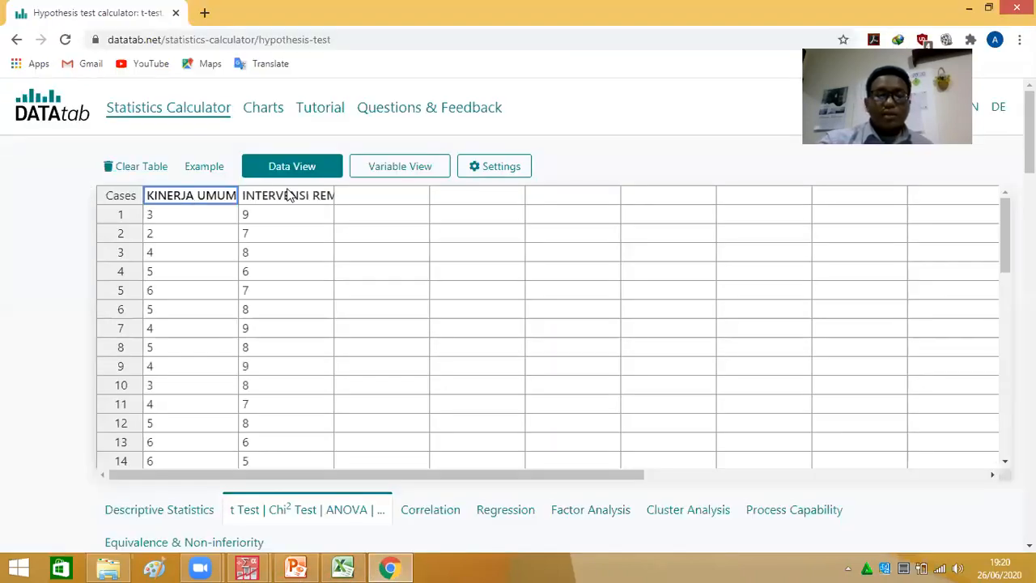
left_click(394, 170)
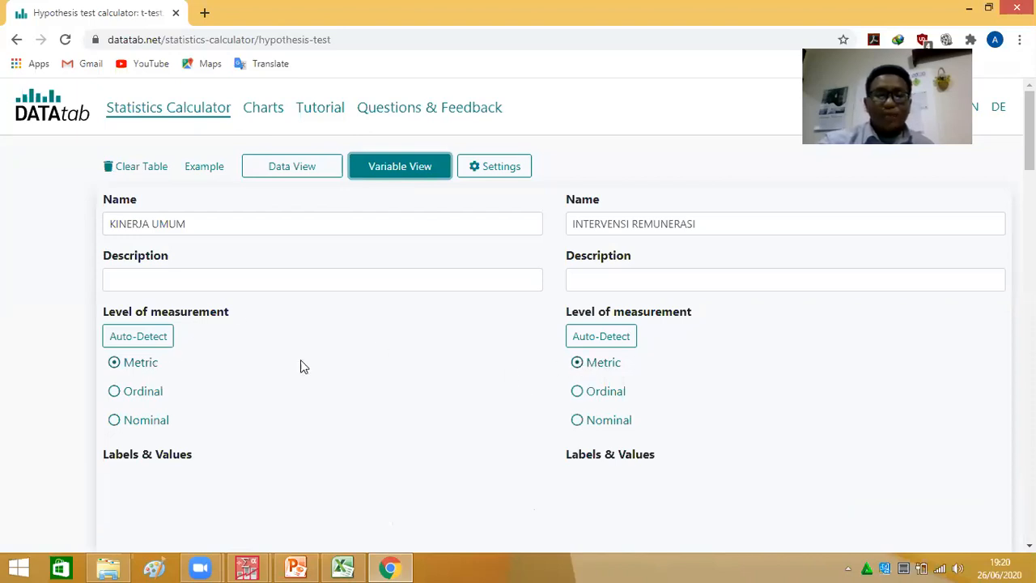
left_click(293, 167)
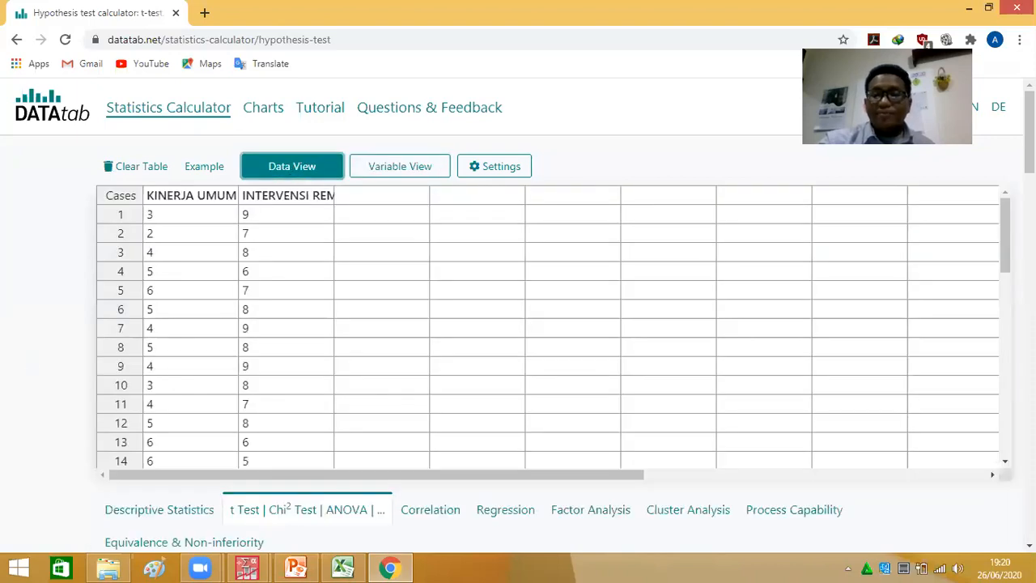
Select the metric variables KINERJA UMUM and INTERVENSI REMUNERASI, calculate them as a Paired Sample, and review the paired t-test tables.
scroll(247, 294, "down", 3)
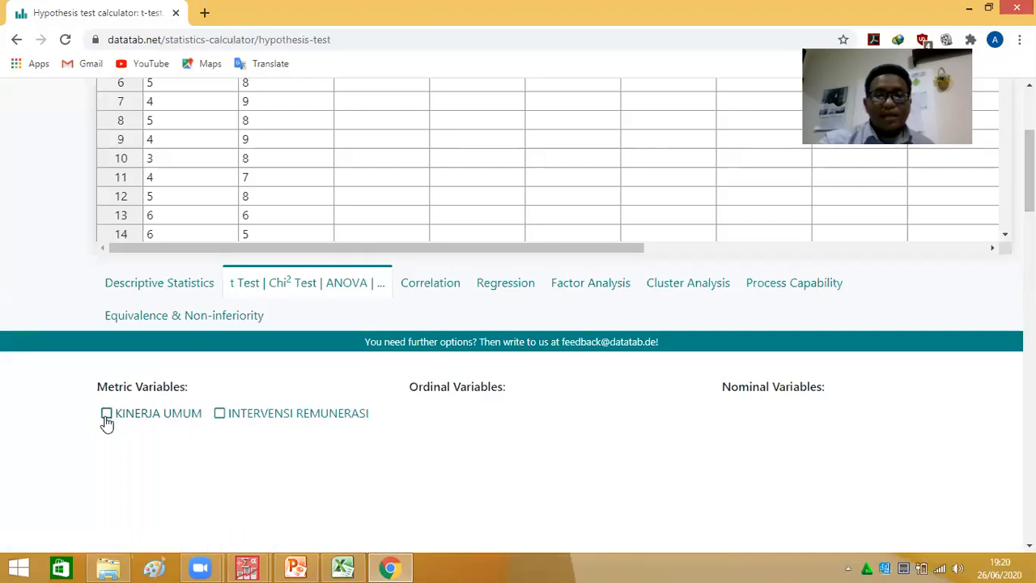
left_click(106, 414)
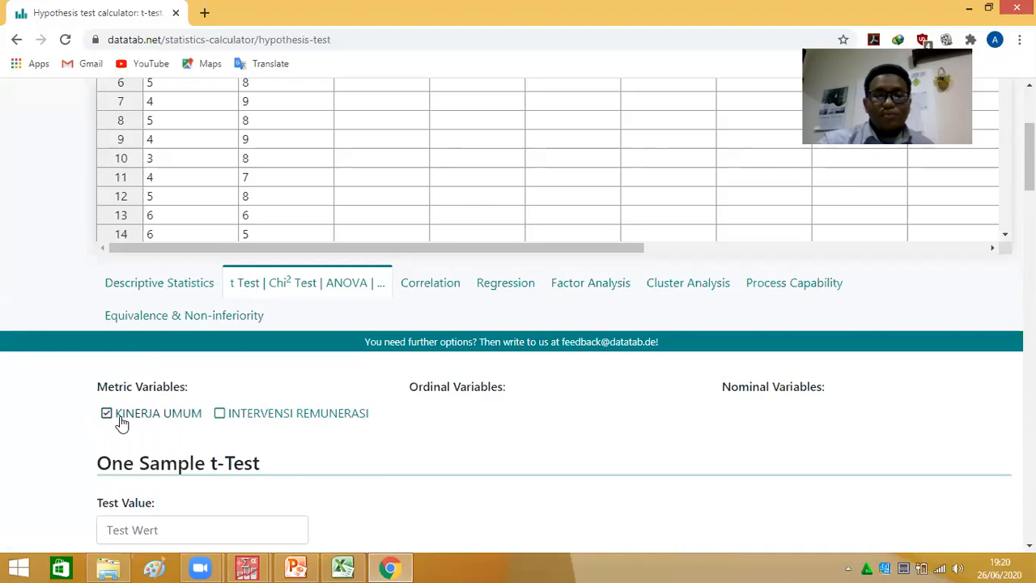
left_click(221, 418)
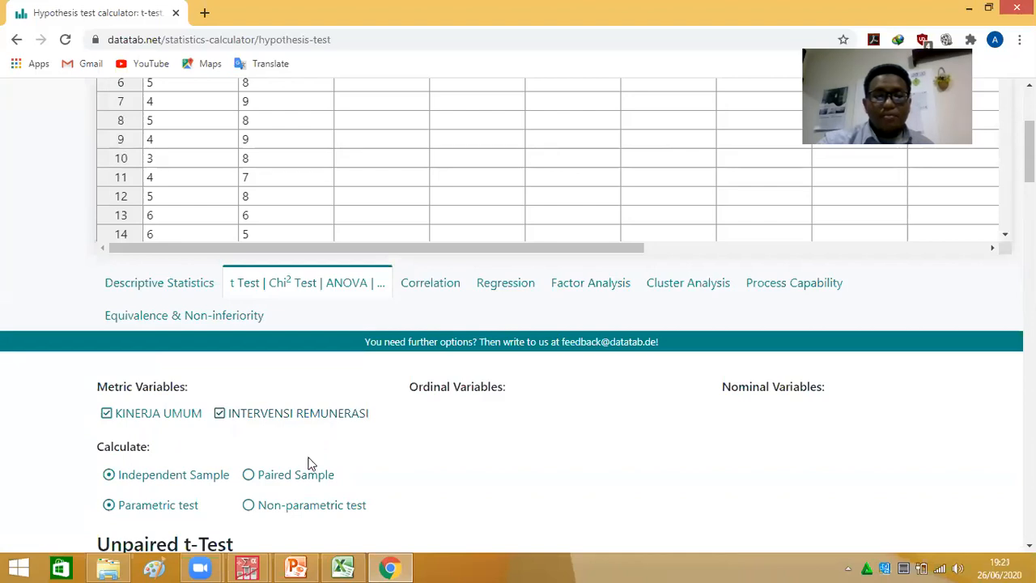
left_click(251, 479)
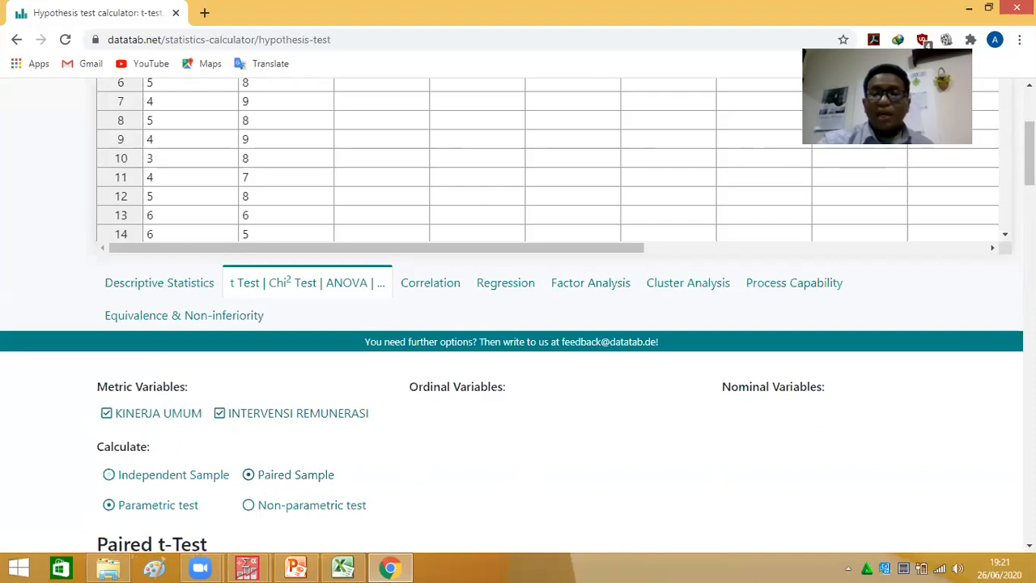
scroll(518, 316, "down", 4)
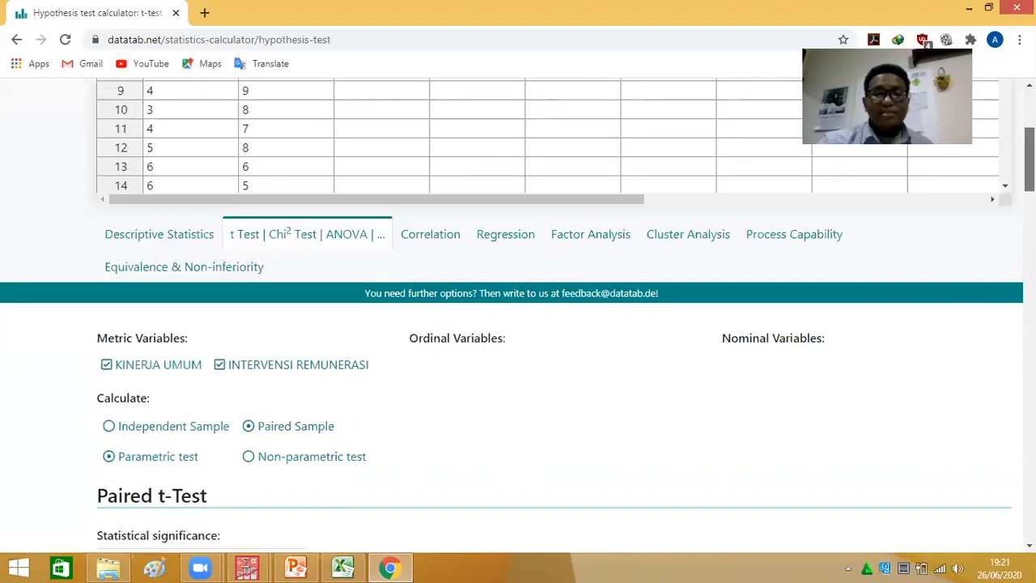
scroll(518, 316, "down", 1)
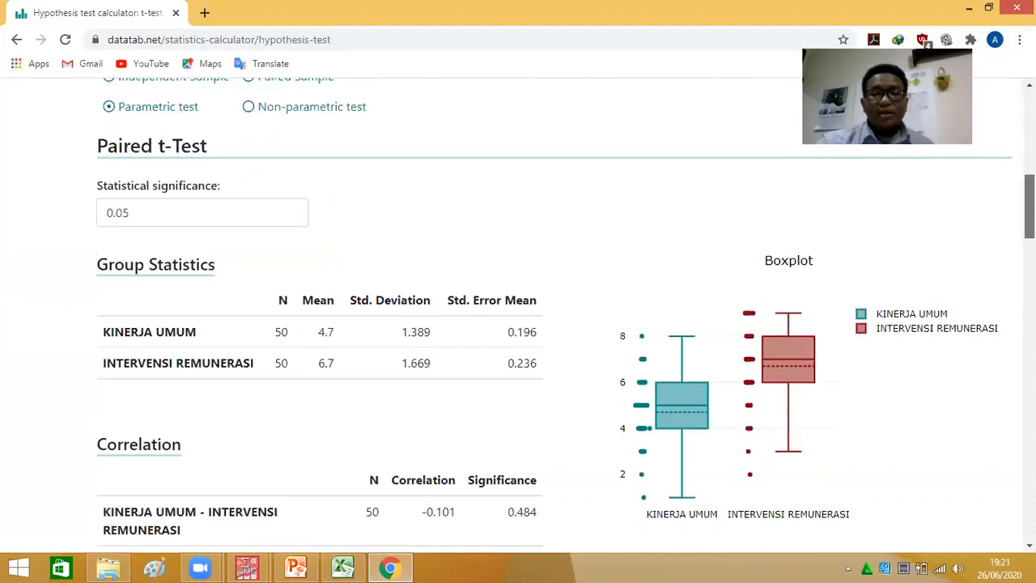
scroll(518, 316, "down", 4)
scroll(518, 316, "up", 4)
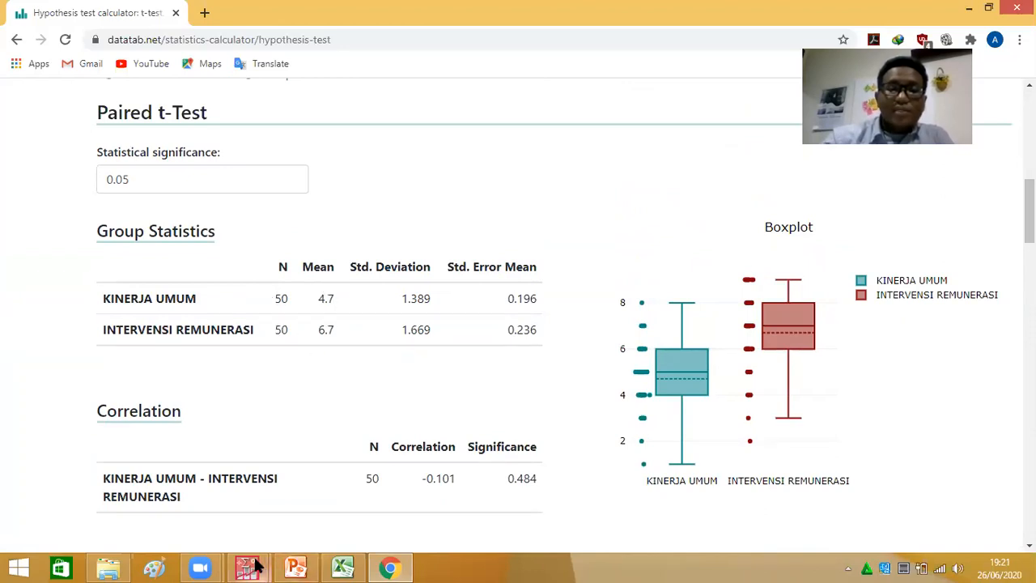
Compare the paired-samples t-test tables in the PASW Statistics Viewer with DATAtab's Group Statistics, Correlation and Paired t-Test results.
mouse_move(254, 566)
left_click(386, 500)
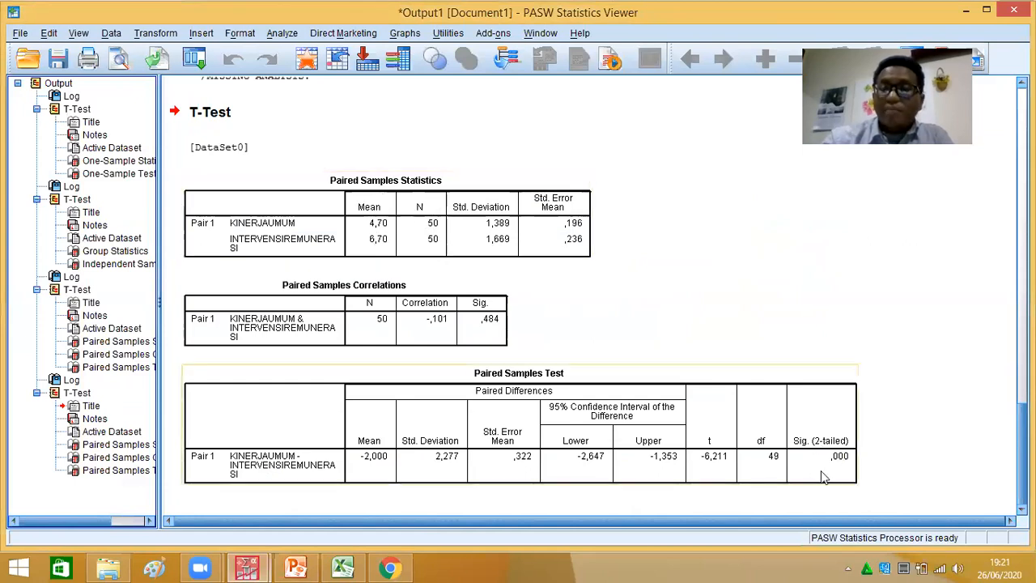
left_click(389, 568)
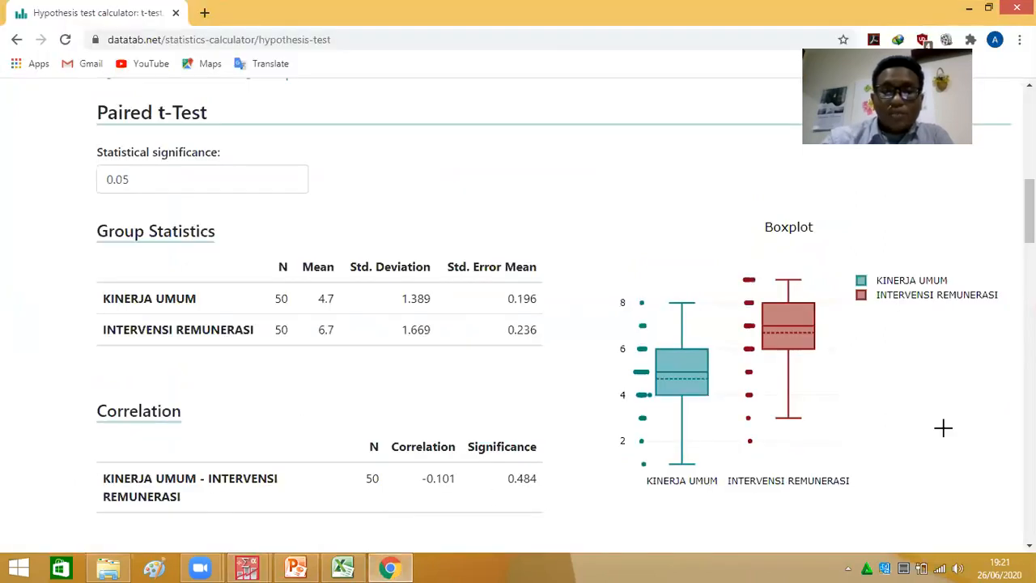
scroll(984, 303, "down", 5)
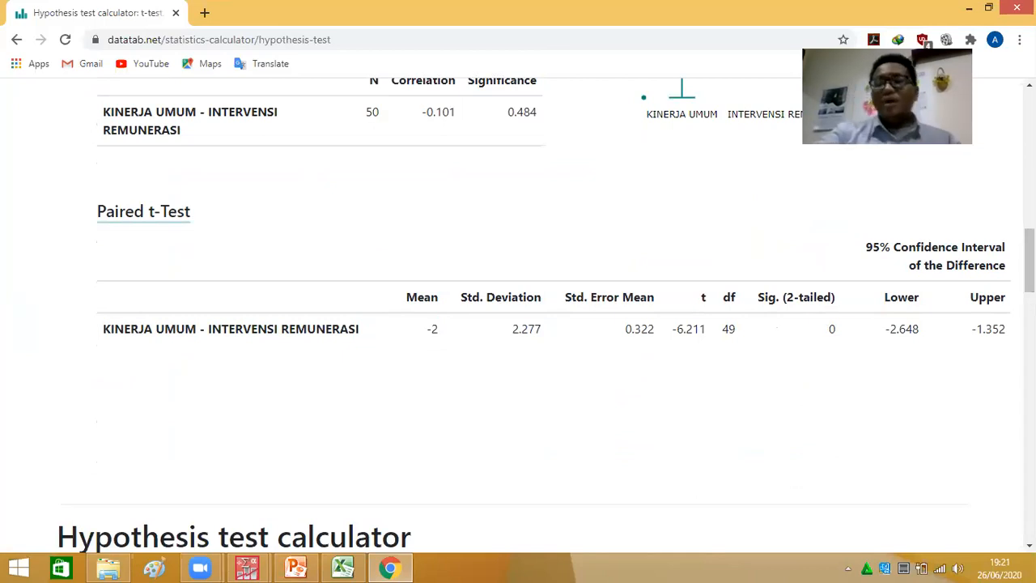
scroll(518, 308, "up", 3)
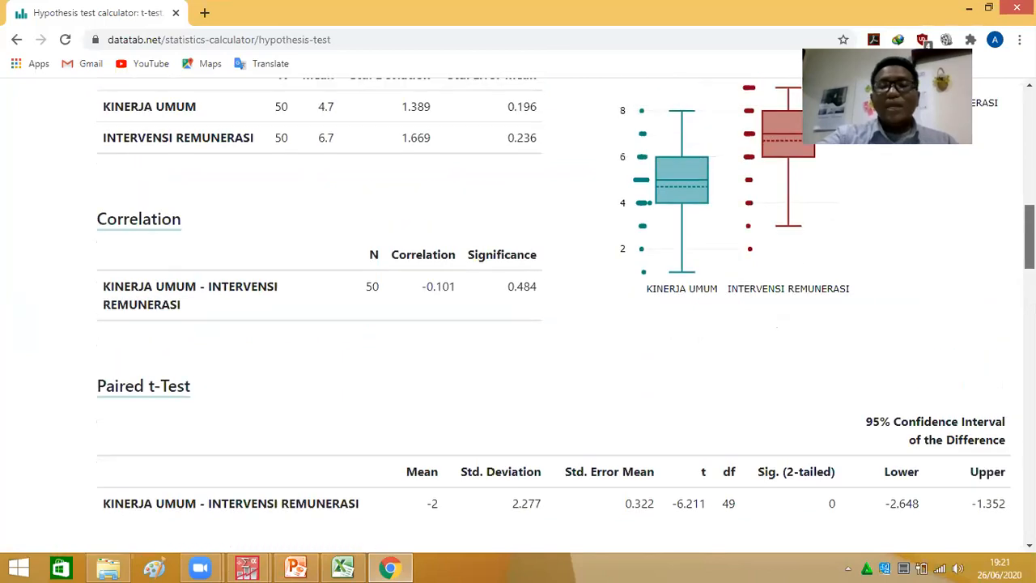
scroll(518, 308, "up", 4)
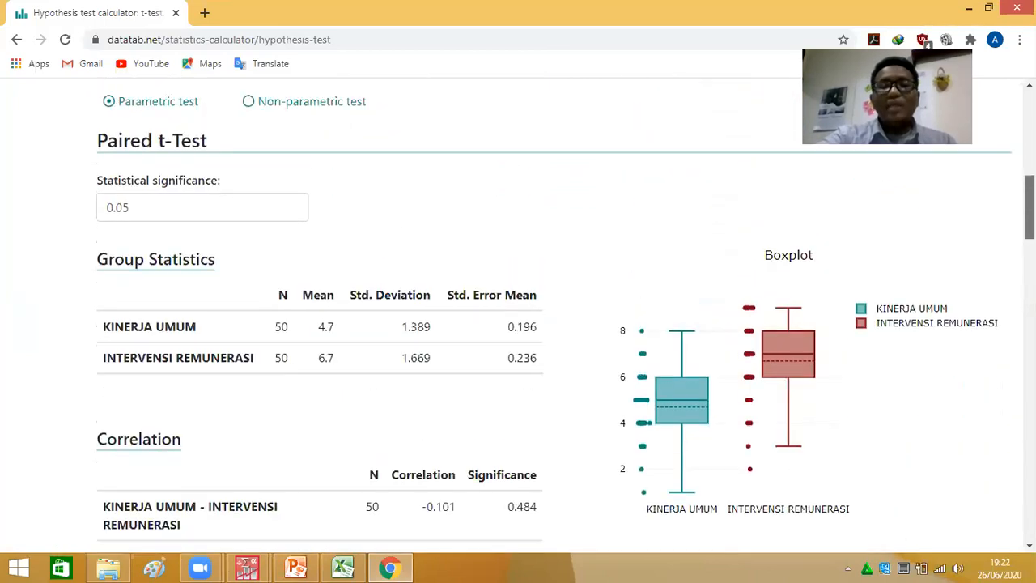
scroll(518, 307, "down", 4)
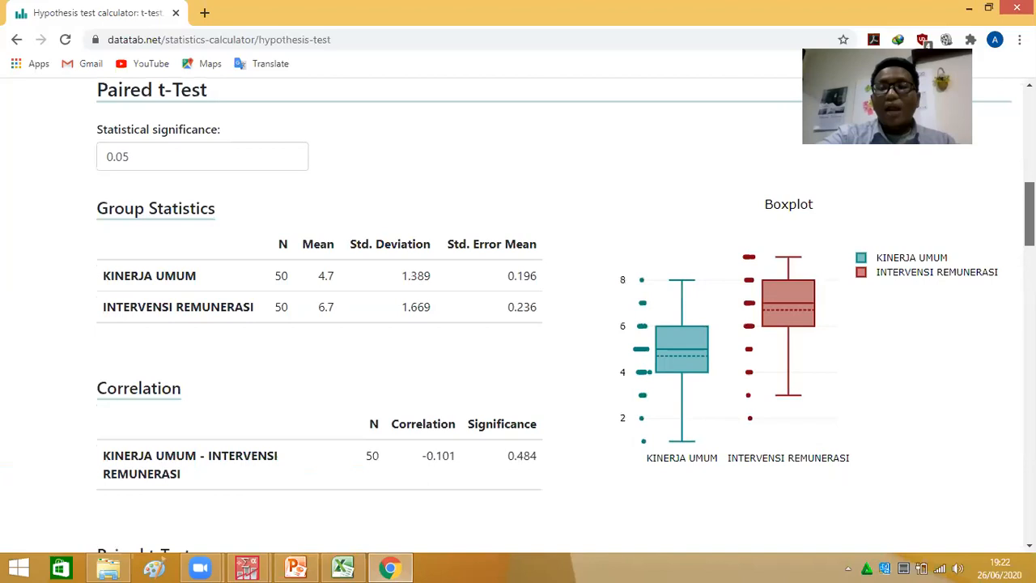
scroll(518, 307, "up", 3)
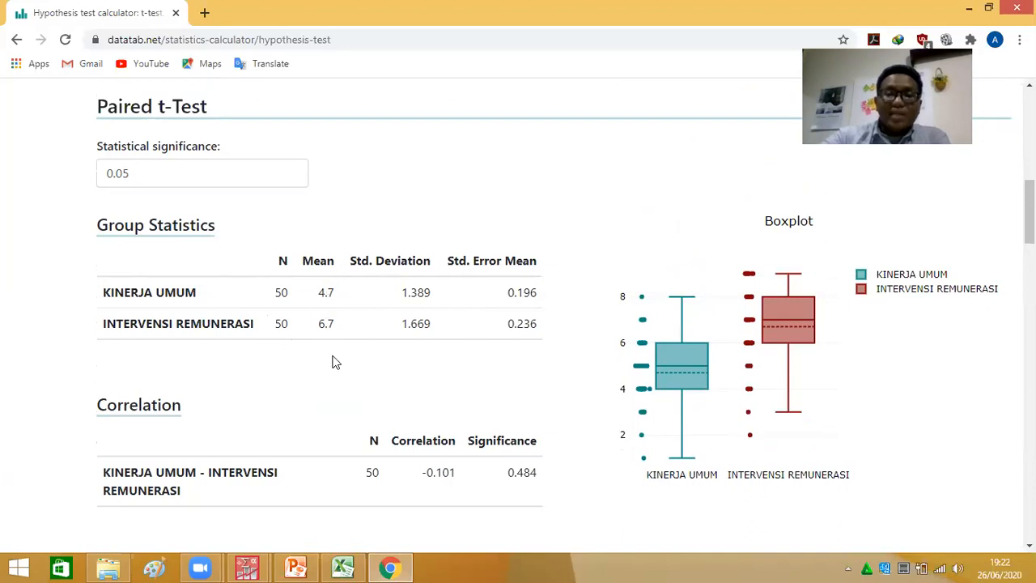
scroll(546, 319, "down", 6)
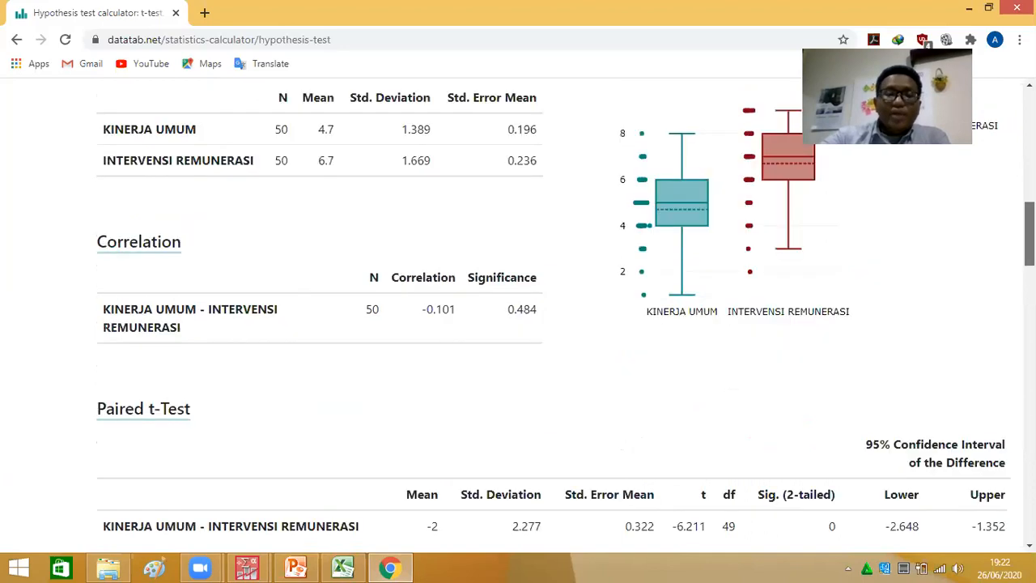
scroll(545, 318, "up", 3)
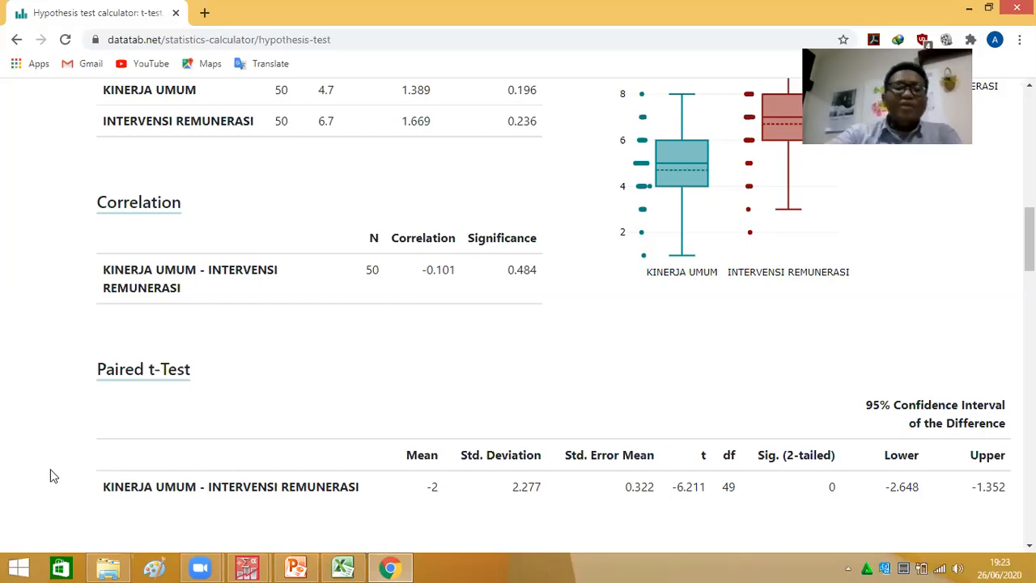
Switch to the PowerPoint presentation and start the slide show from the ANNOVA ONE WAY slide.
left_click(296, 567)
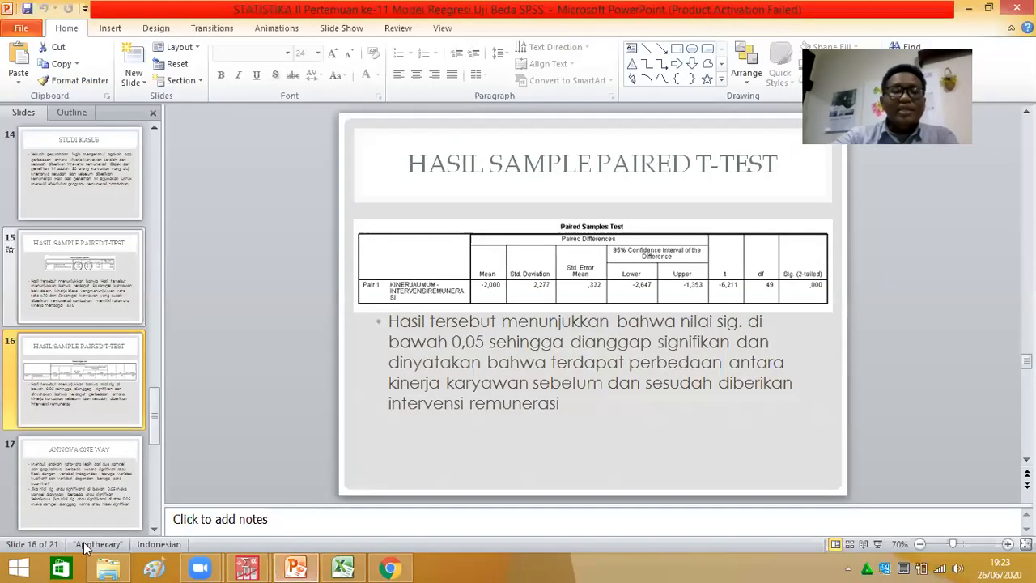
left_click(91, 482)
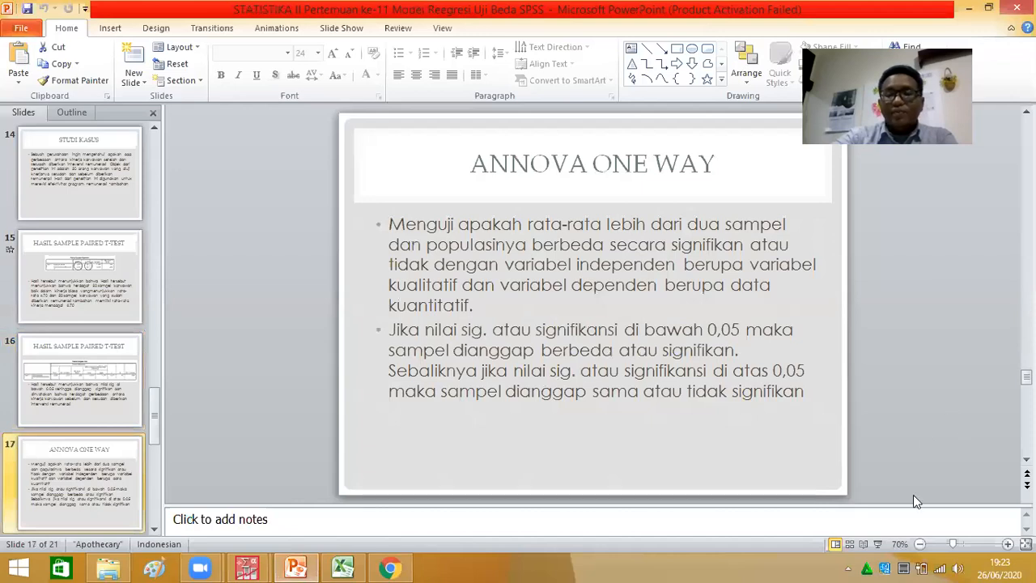
left_click(880, 547)
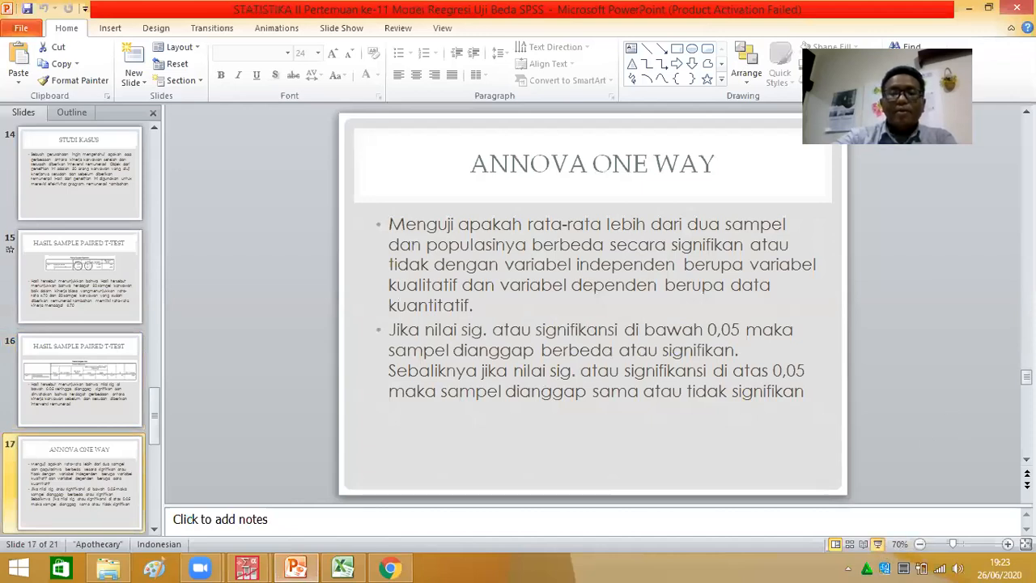
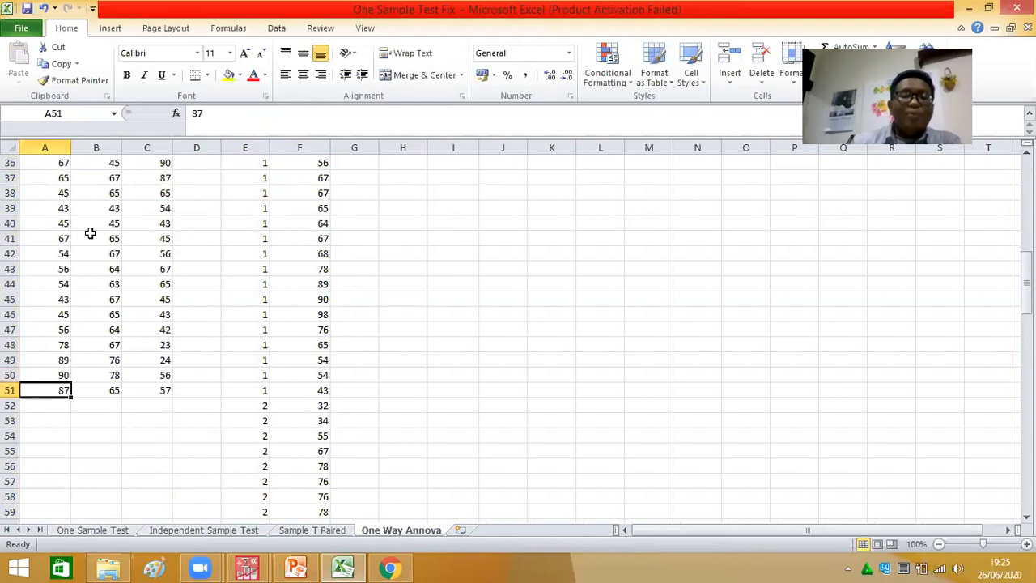
Review the PRODUKA, PRODUKB and PRODUKC data through row 51 of Excel's One Way Annova sheet, ending at cell A1.
key("Up")
key("Up")
key("Up")
key("Up")
key("Up")
key("Up")
key("Up")
key("Up")
key("Up")
key("Up")
key("Up")
key("Up")
key("Up")
key("Up")
key("Up")
key("Up")
key("Up")
key("Up")
key("Up")
key("Up")
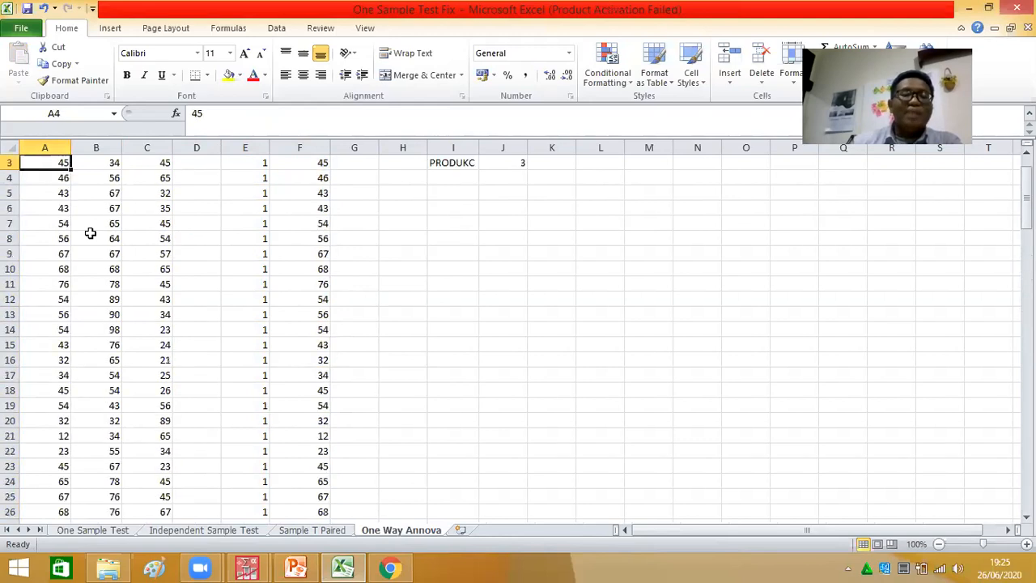
key("Down")
key("Down")
key("Down")
key("Down")
key("Down")
key("Down")
key("Down")
key("Down")
key("Down")
key("Down")
key("Down")
key("Down")
key("Down")
key("Down")
key("Down")
key("Down")
key("Down")
key("Down")
key("Down")
key("Down")
key("Down")
key("Down")
key("Down")
key("Down")
key("Down")
key("Down")
key("Down")
key("Down")
key("Down")
key("Down")
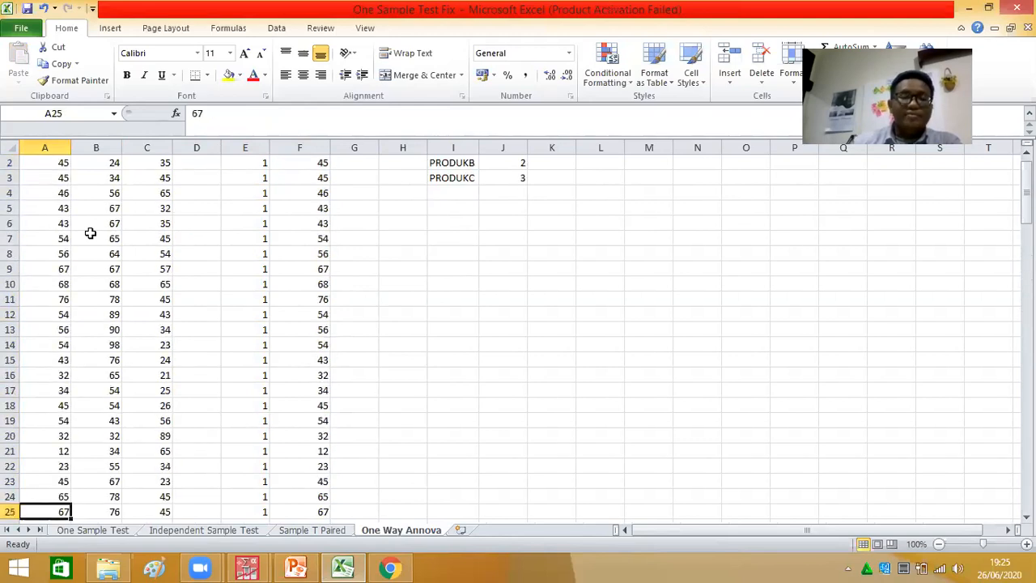
key("Up")
key("Up")
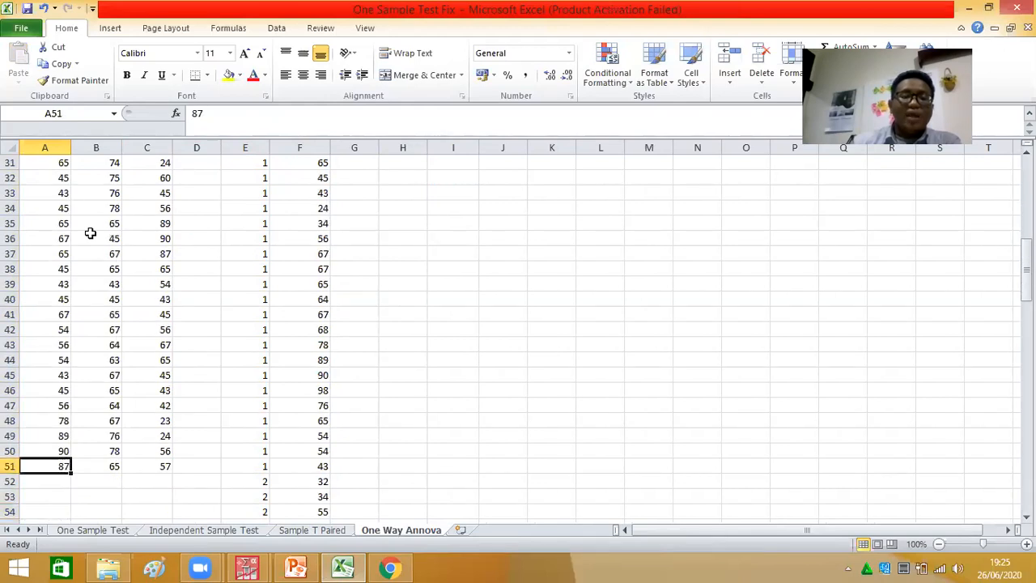
key("Up")
key("Up")
key("Up")
key("Up")
key("Up")
key("Up")
key("Up")
key("Up")
key("Up")
key("Up")
key("Up")
key("Up")
key("Up")
key("Up")
key("Up")
key("Up")
key("Up")
key("Up")
key("Up")
key("Up")
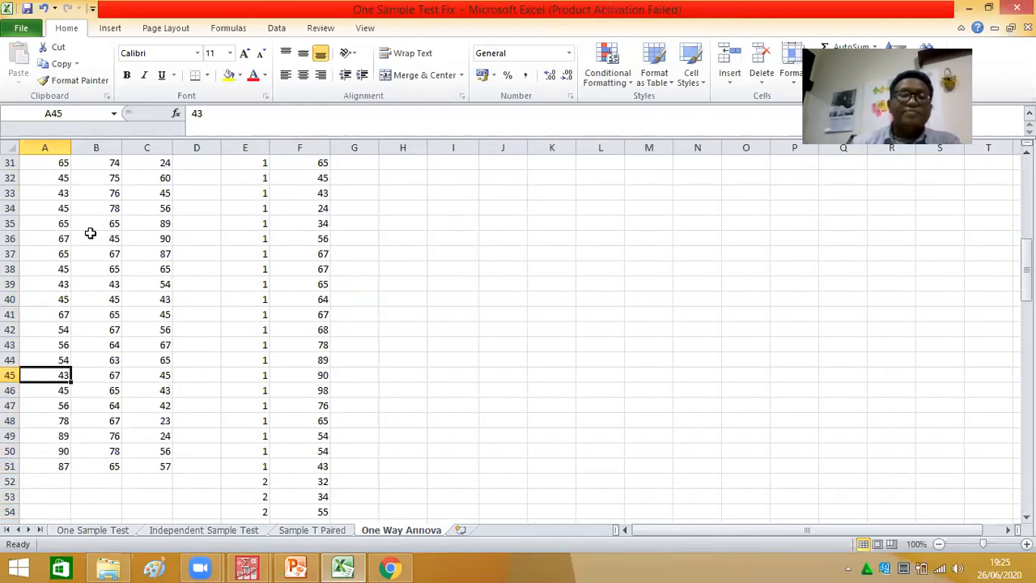
key("Up")
key("Up")
key("Up")
key("Up")
key("Up")
key("Up")
key("Up")
key("Up")
key("Up")
key("Up")
key("Up")
key("Up")
key("Up")
key("Up")
key("Up")
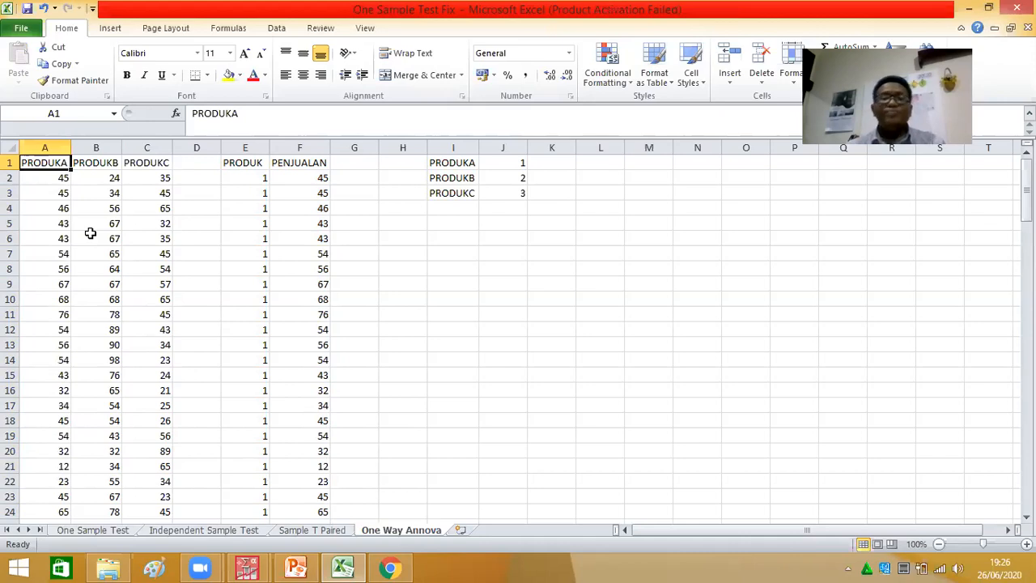
Examine the PRODUK and PENJUALAN headers and the numeric code assigned to each product in columns I and J.
key("Right")
key("Right")
key("Right")
key("Right")
key("Right")
key("Right")
key("Right")
key("Right")
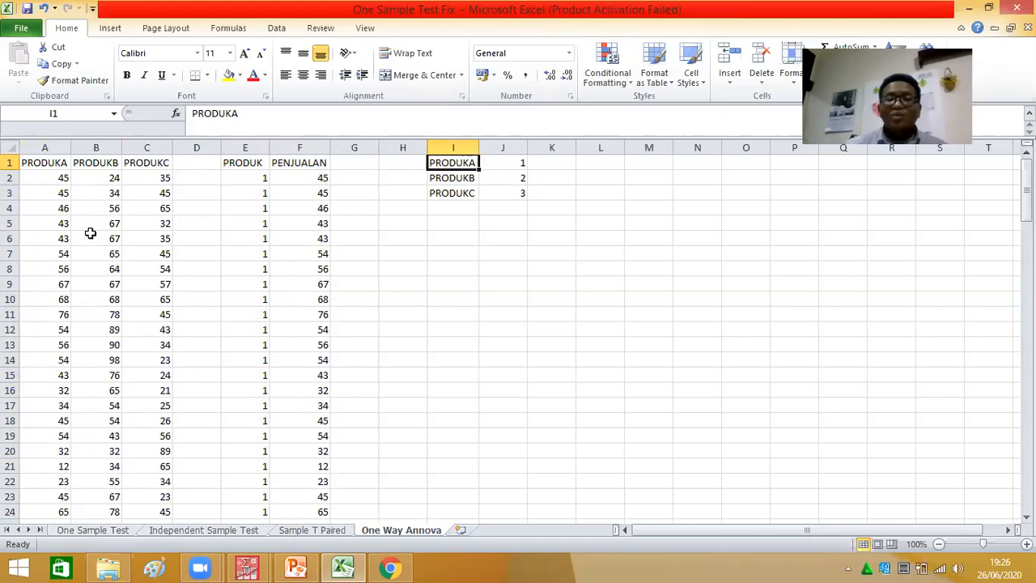
key("Right")
key("Down")
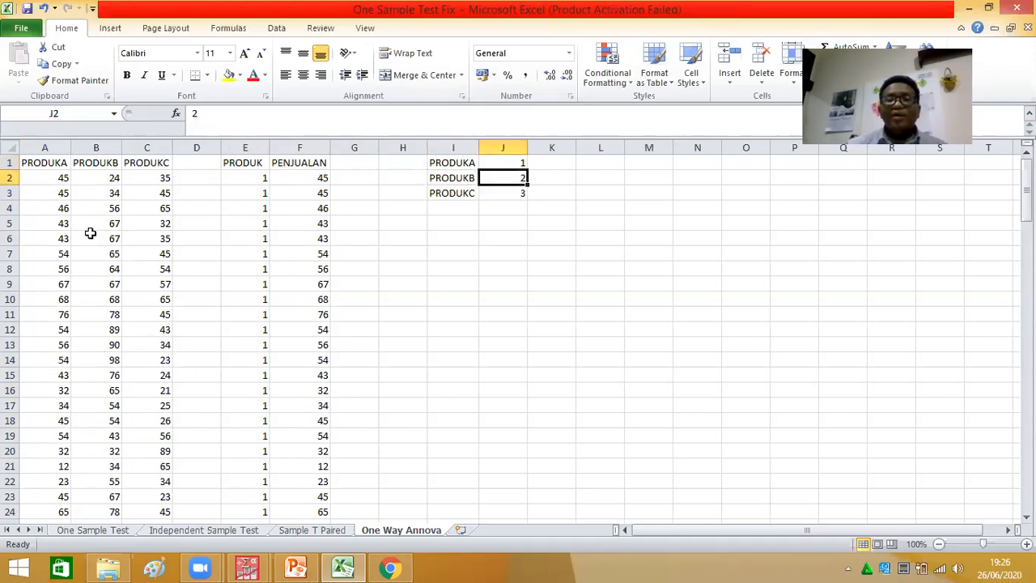
key("Down")
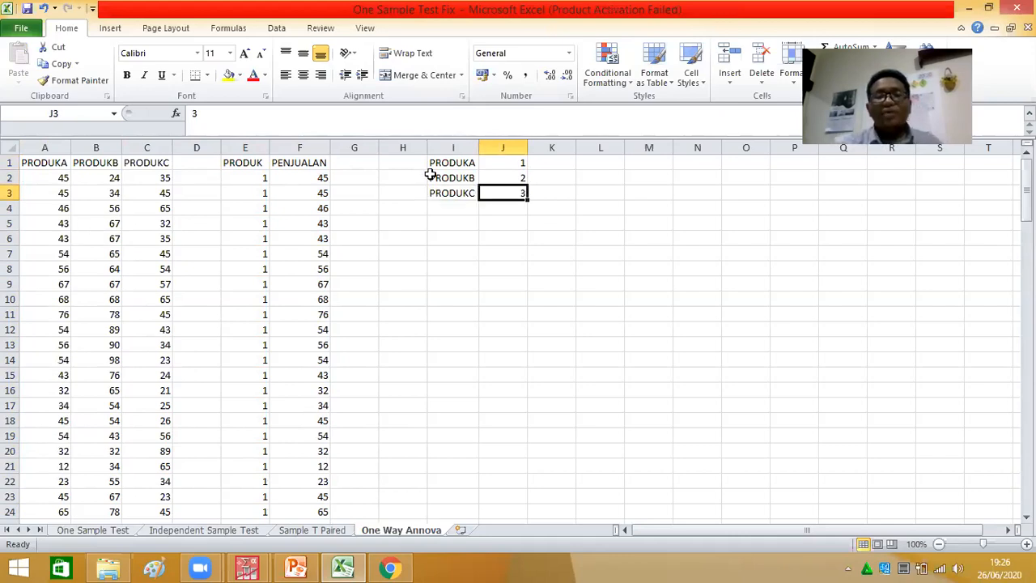
Move the product code list I1:J3 down one row so that it starts at cell I2.
left_click(452, 162)
left_click_drag(452, 162, 506, 193)
key("ctrl+x")
key("Down")
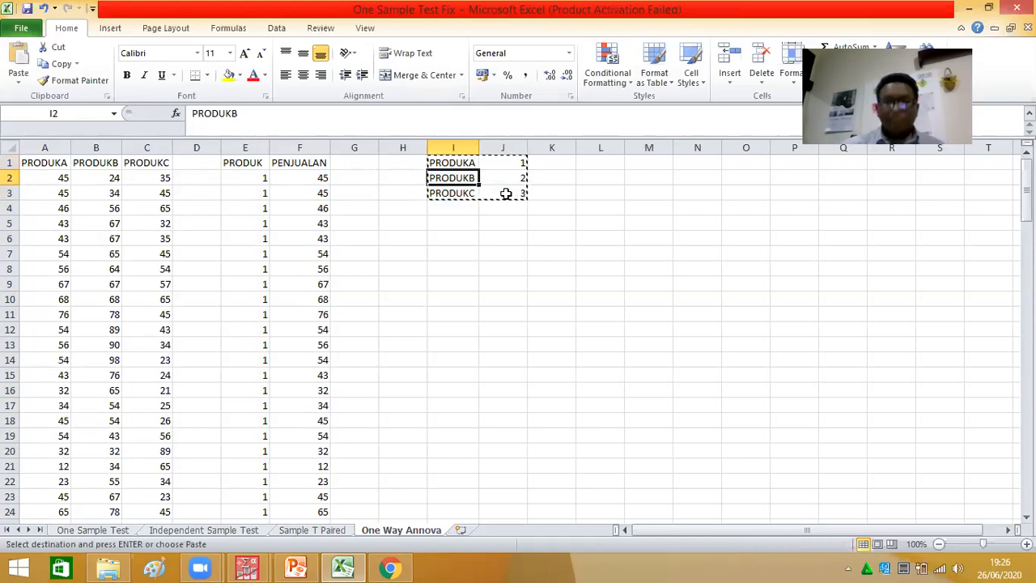
key("ctrl+v")
Label the product code list with the headers PRODUK in I1 and KODE in J1.
key("Up")
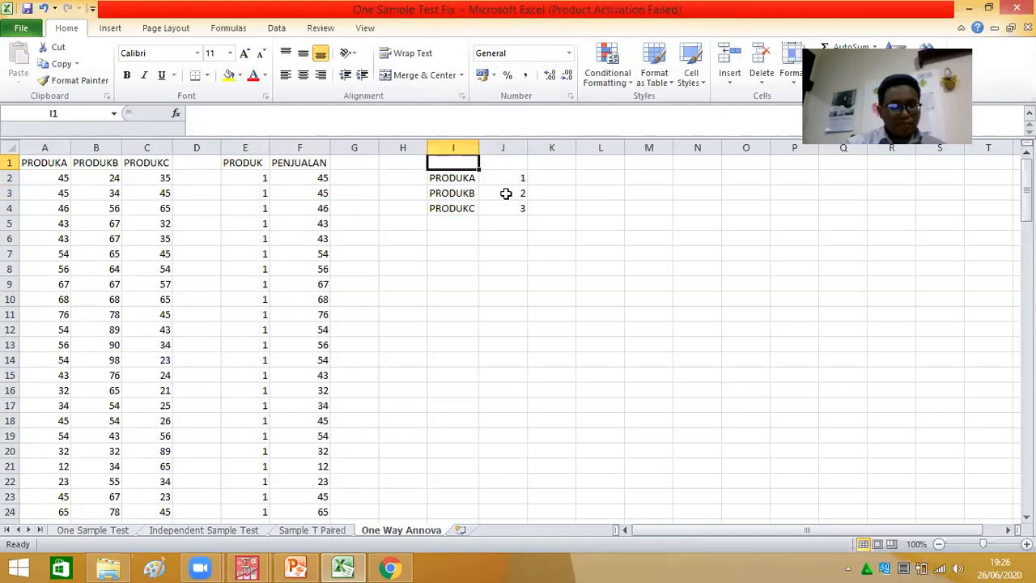
type("PRODUK")
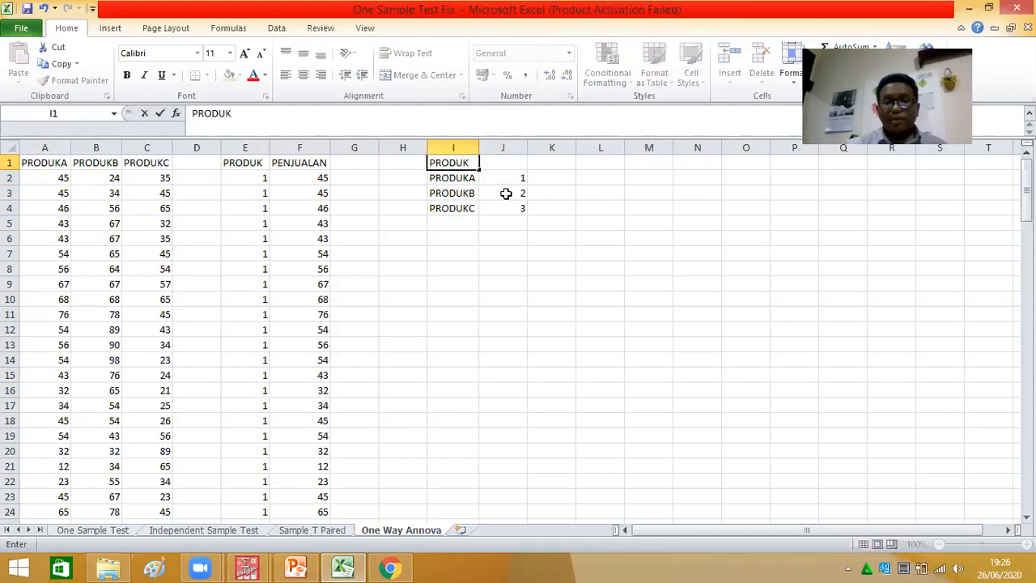
key("Tab")
type("KOD")
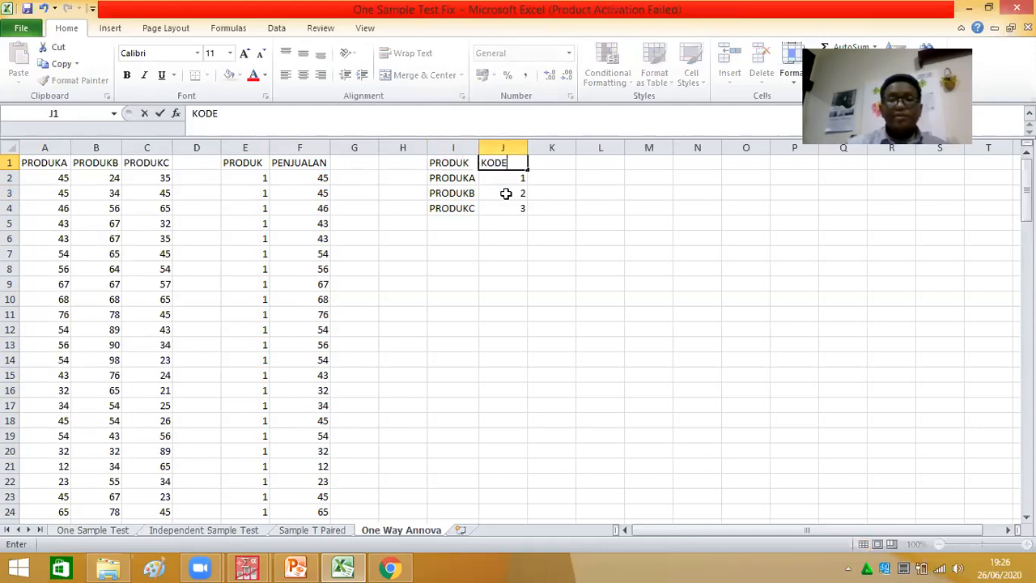
left_click(521, 273)
Clear the existing data E2:F133 below the PRODUK and PENJUALAN headers.
left_click(241, 177)
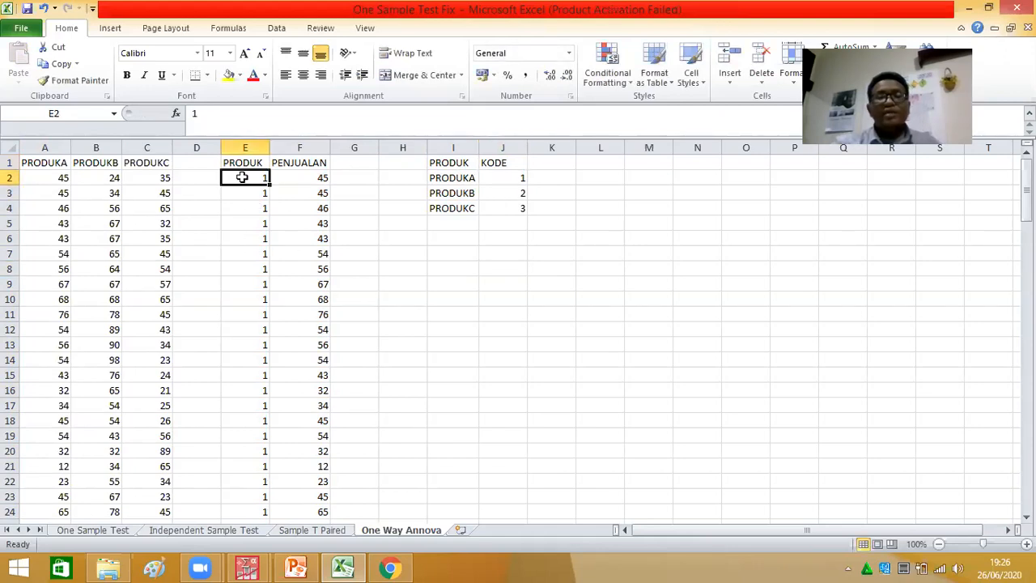
left_click_drag(296, 194, 308, 493)
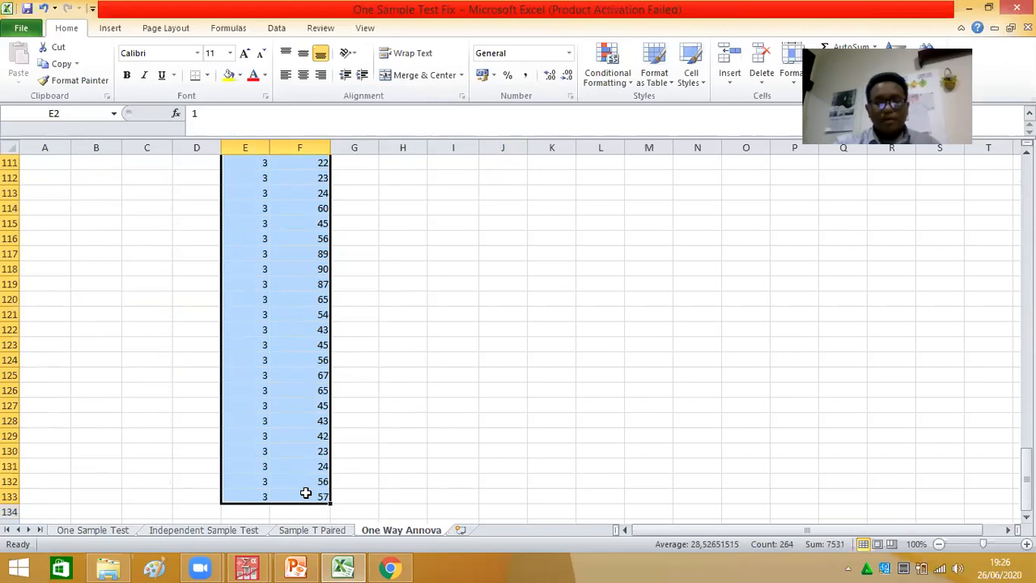
key("BackSpace")
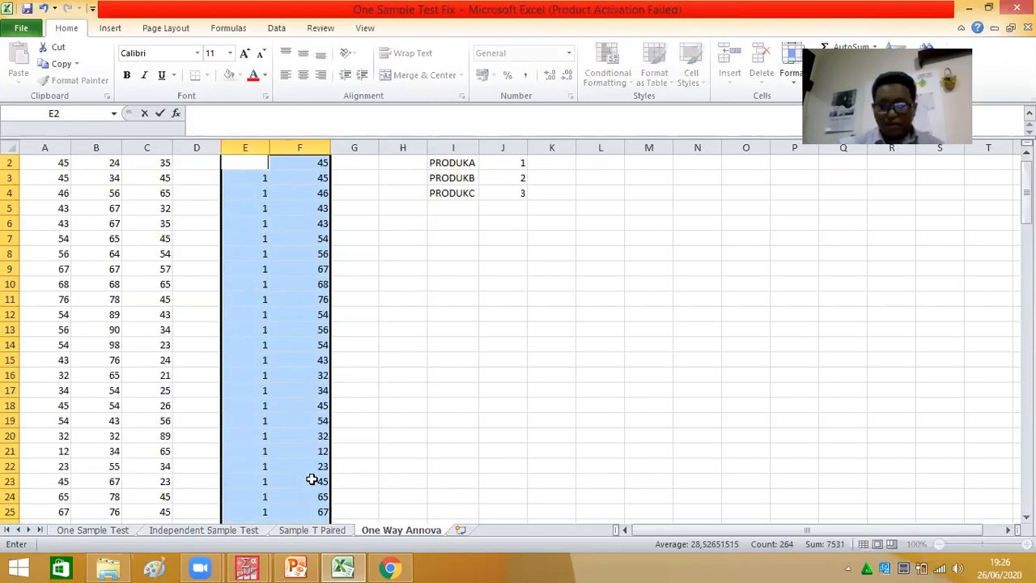
left_click(400, 220)
left_click(251, 162)
left_click_drag(251, 162, 317, 498)
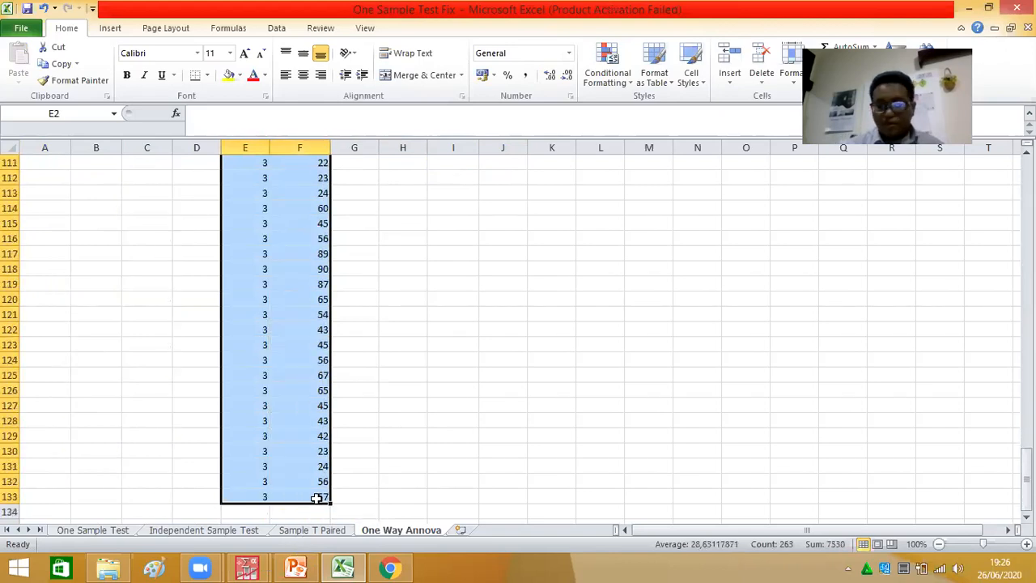
key("Delete")
left_click(306, 437)
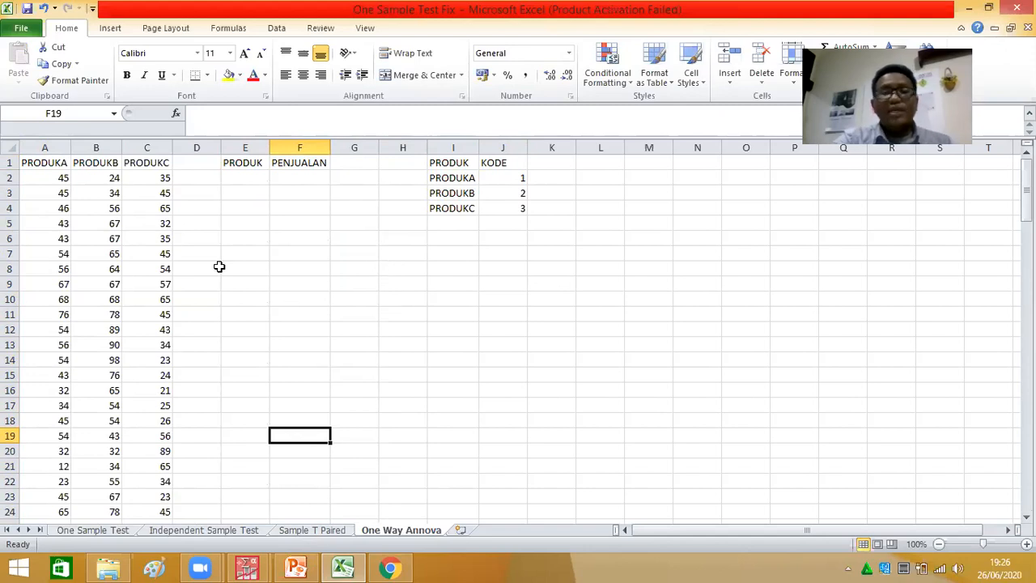
Copy the PRODUKA values A2:A51 into the PRODUK column starting at E2, and select the first cell under PENJUALAN.
left_click_drag(35, 183, 50, 489)
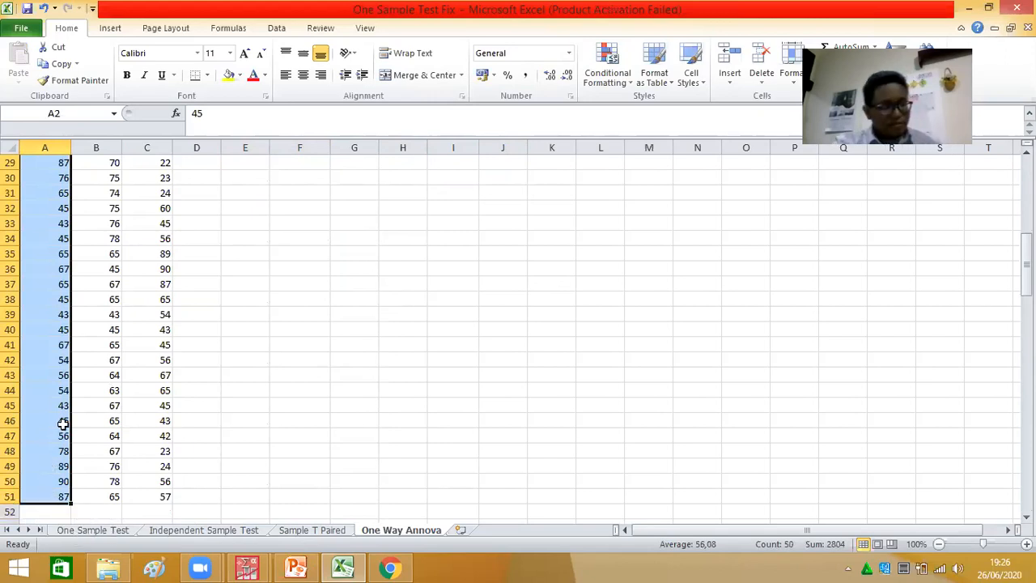
key("ctrl+c")
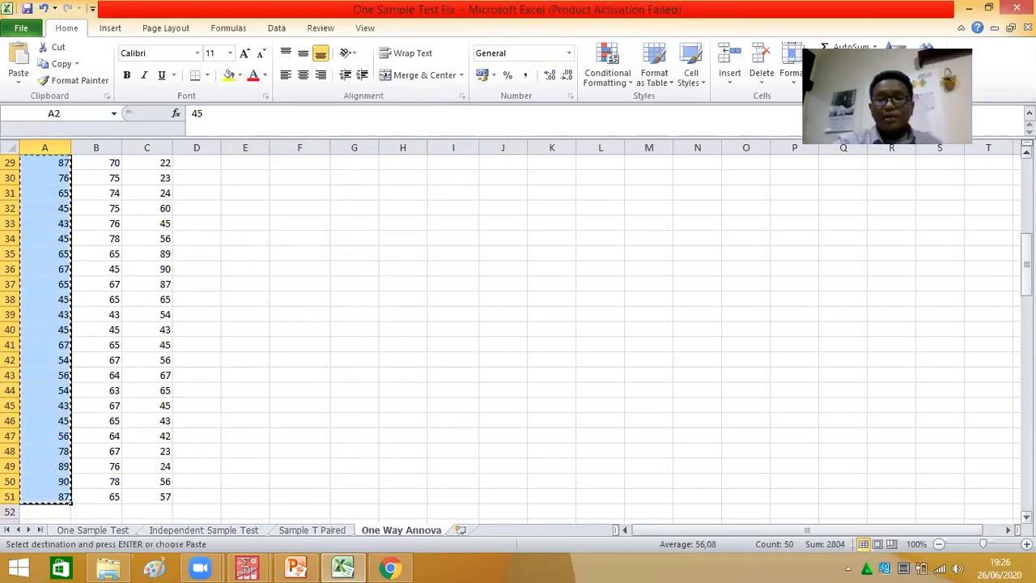
left_click_drag(1026, 268, 1026, 194)
left_click(251, 175)
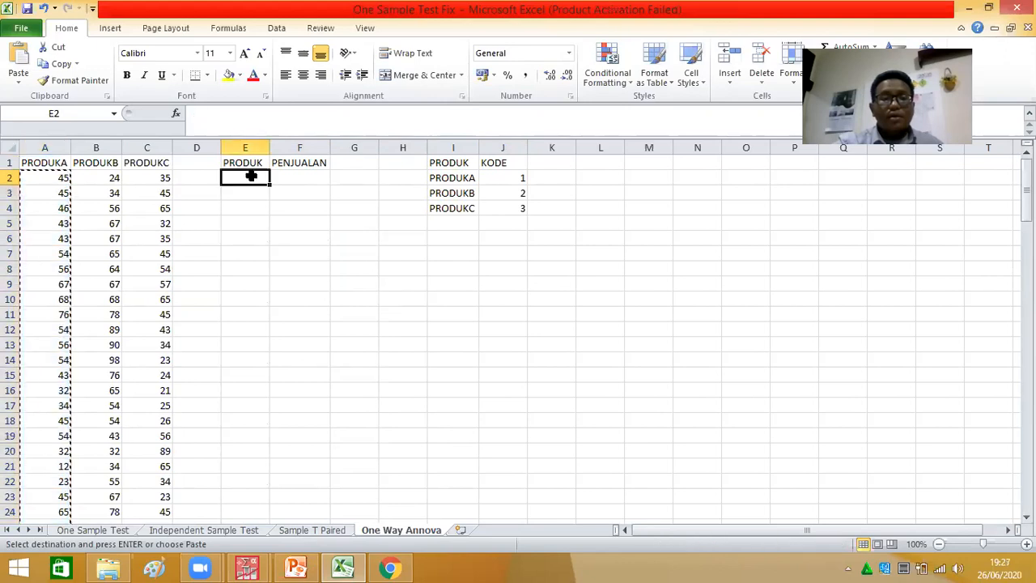
key("Return")
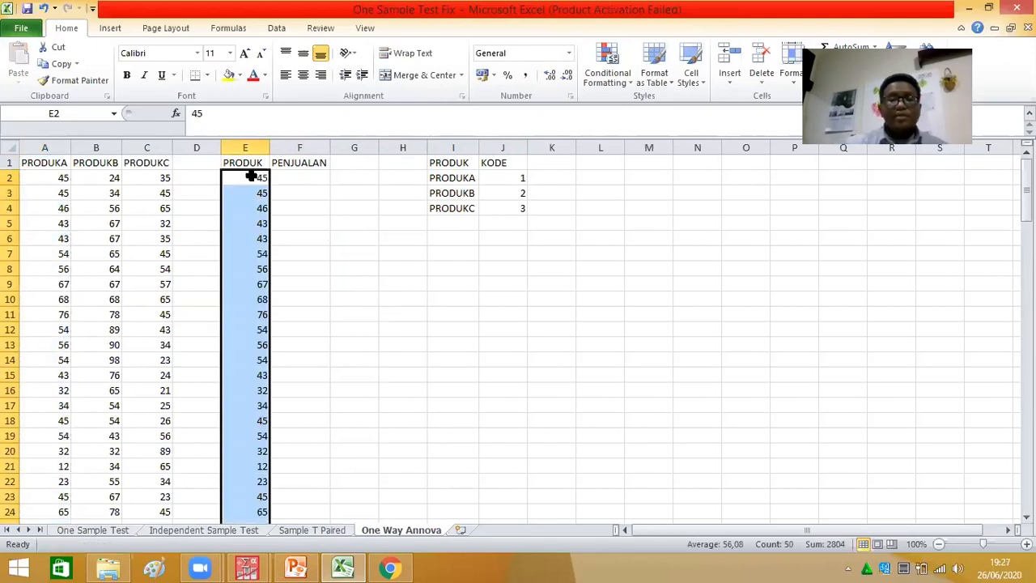
left_click(298, 178)
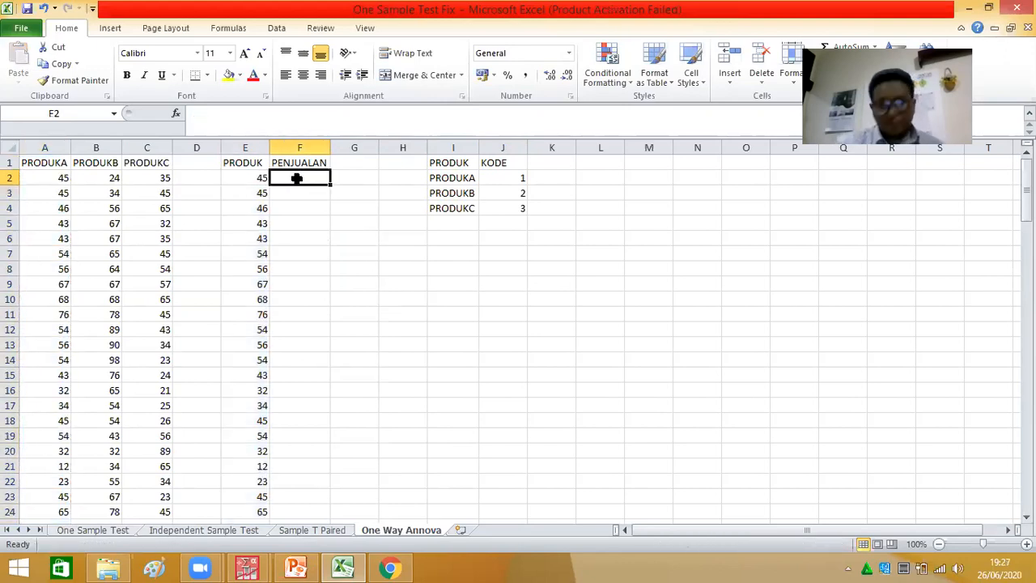
Fill the PENJUALAN column F2:F51 with code 1 for the PRODUKA rows.
type("1")
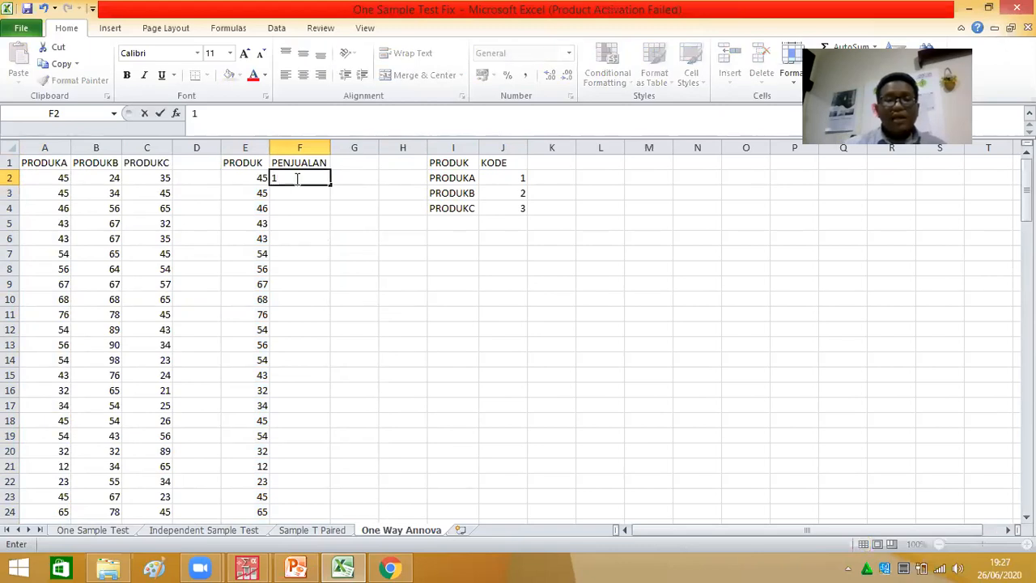
key("ctrl+Return")
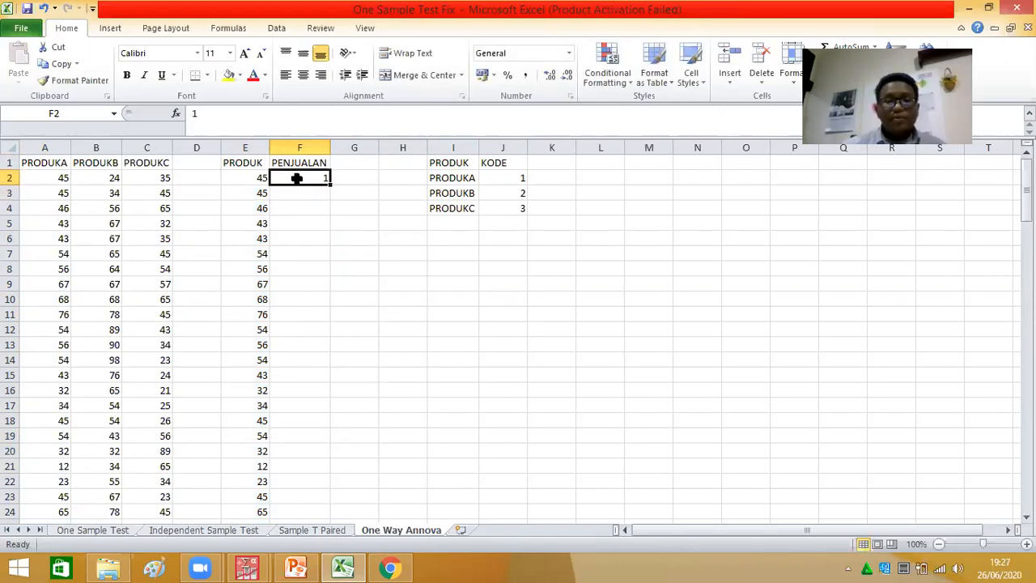
left_click_drag(328, 181, 336, 507)
left_click(363, 345)
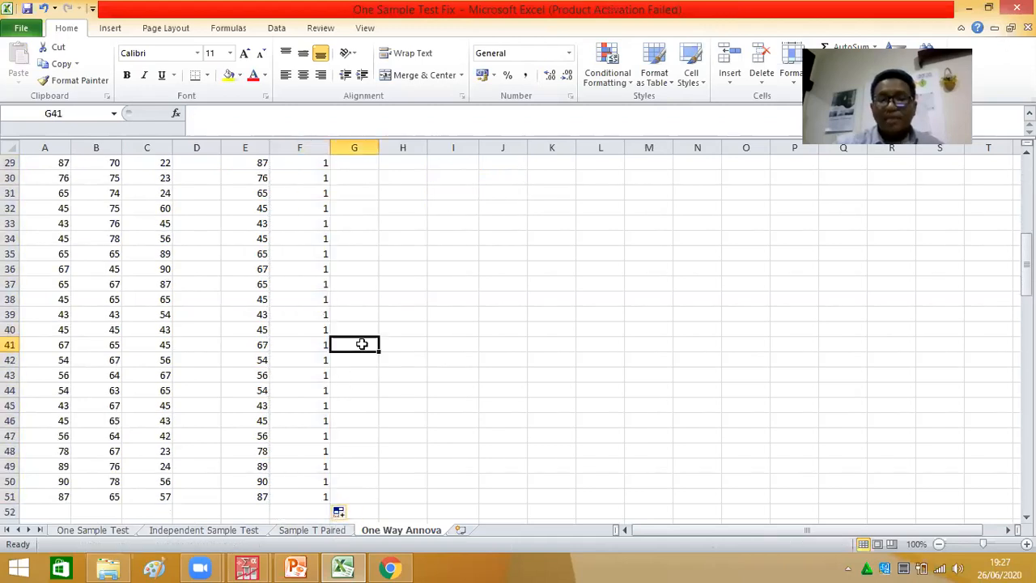
Copy the PRODUKB values B2:B51 below the existing PRODUK data starting at E52, and end copy mode.
left_click_drag(1027, 286, 1027, 166)
left_click(97, 178)
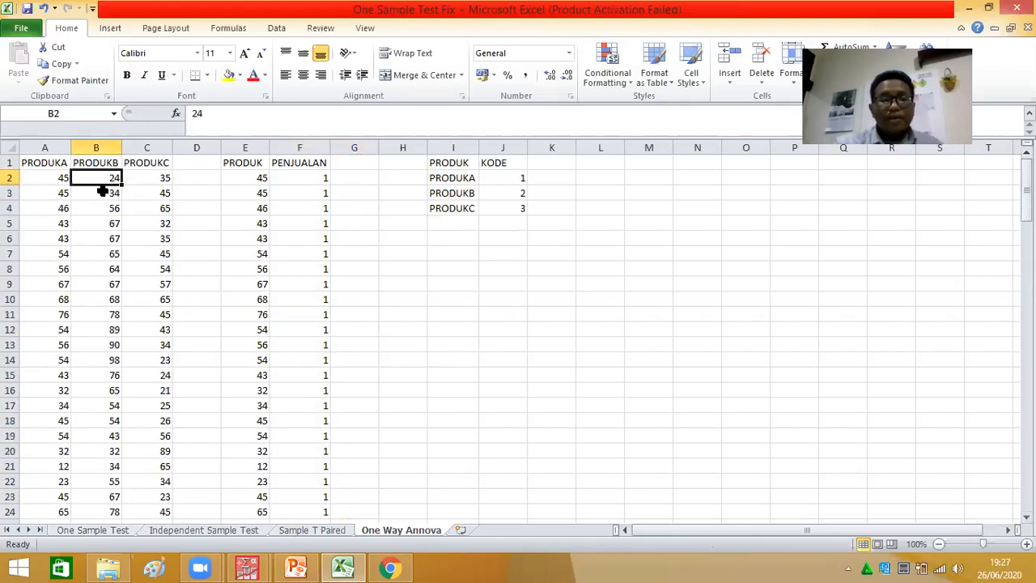
left_click_drag(101, 181, 105, 494)
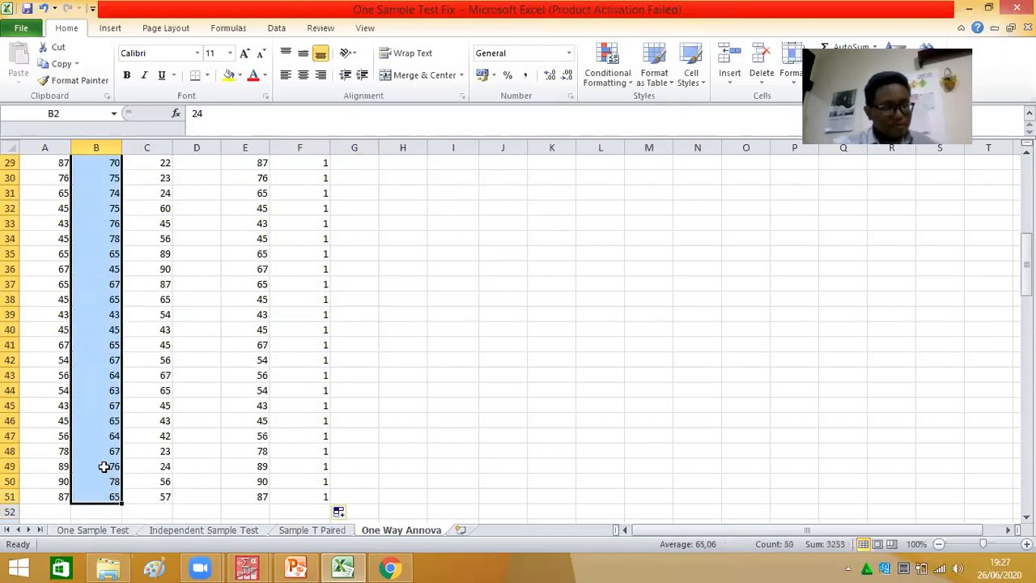
key("ctrl+c")
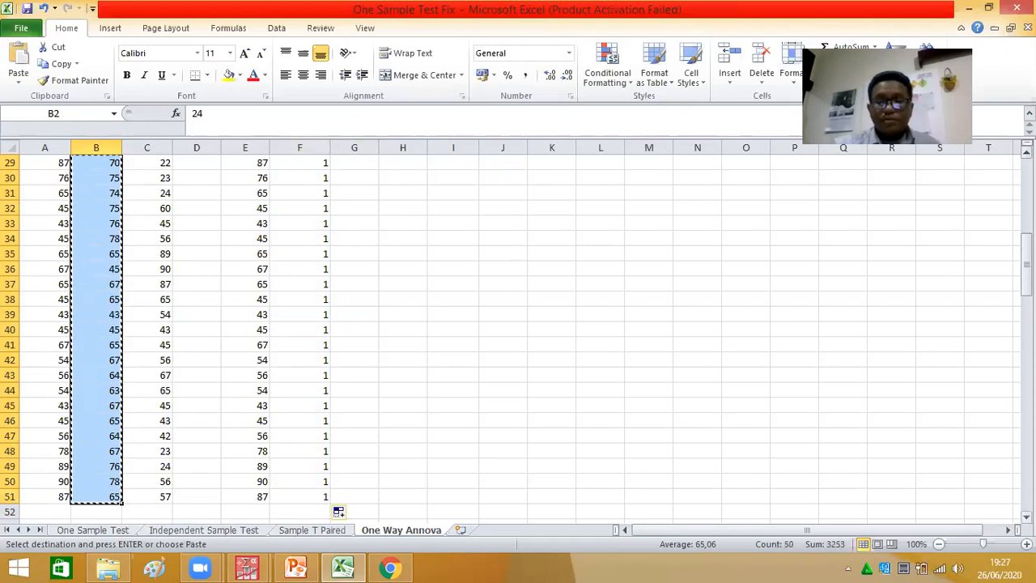
scroll(1027, 510, "down", 1)
scroll(345, 485, "down", 1)
left_click(254, 466)
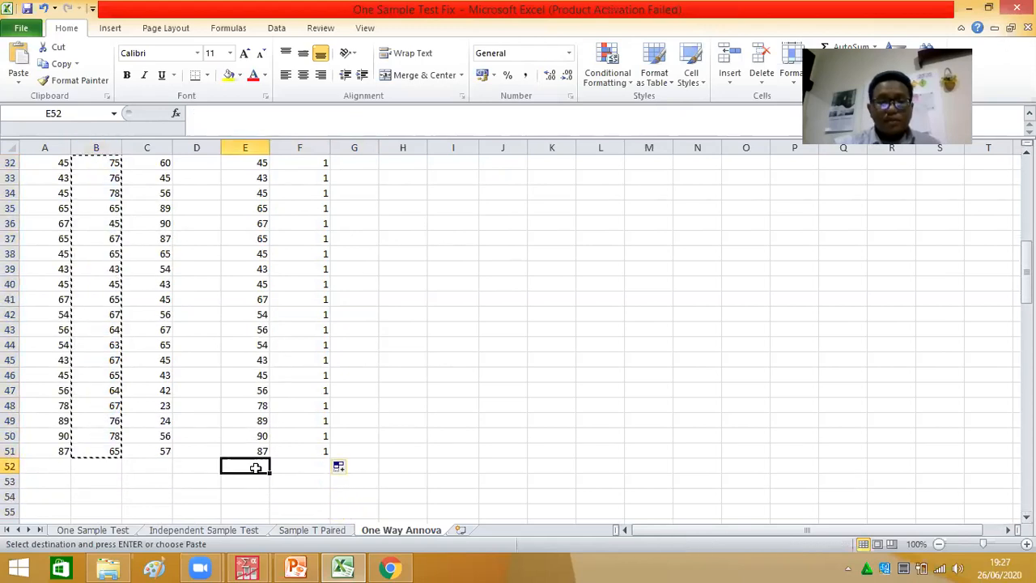
key("ctrl+v")
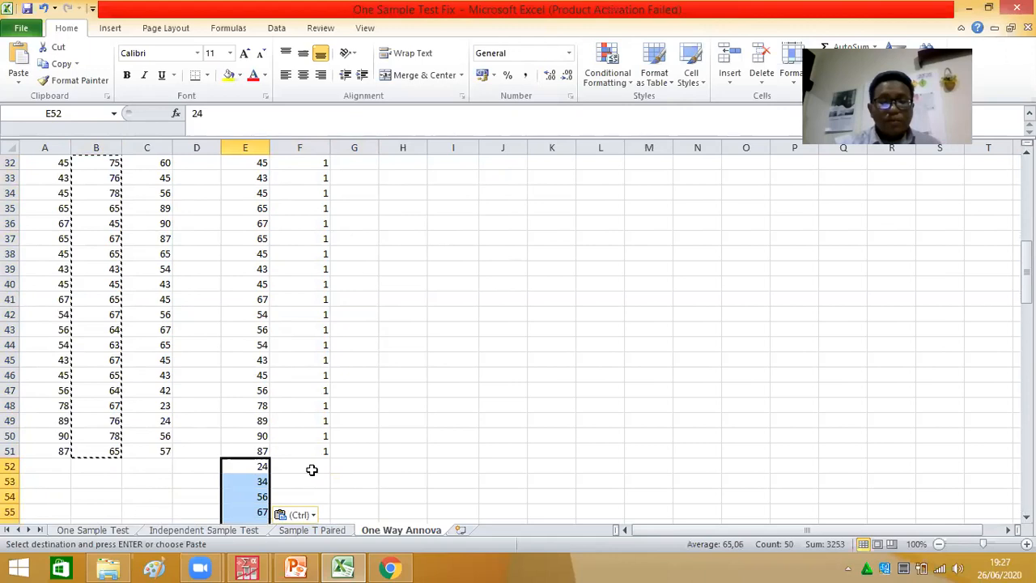
left_click(308, 465)
left_click(785, 324)
key("ctrl+Up")
left_click(794, 332)
key("Escape")
left_click(746, 298)
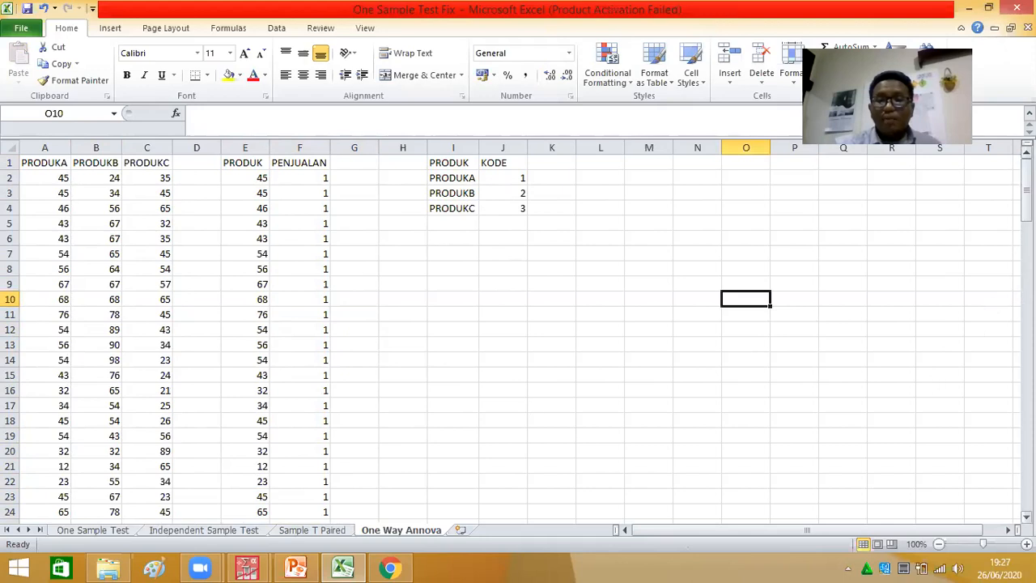
Fill the PENJUALAN column F52:F101 with code 2 for the PRODUKB rows.
left_click_drag(1027, 188, 1027, 285)
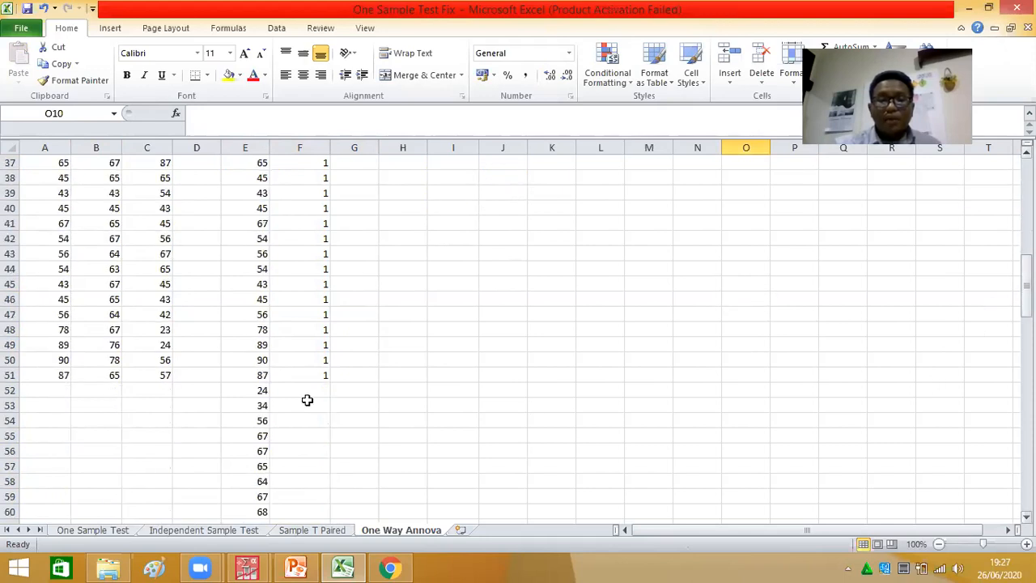
left_click(312, 391)
type("2")
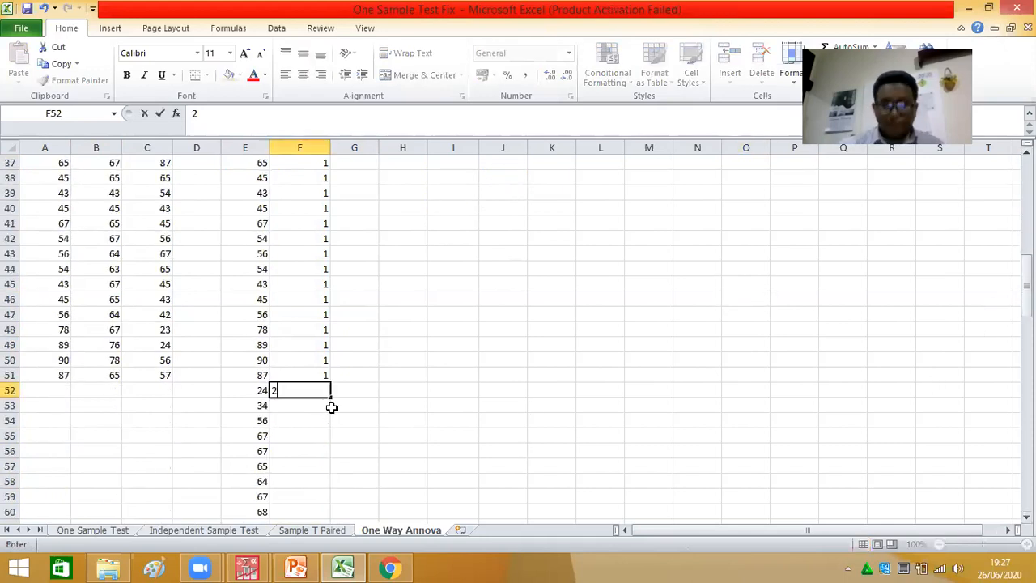
key("ctrl+Return")
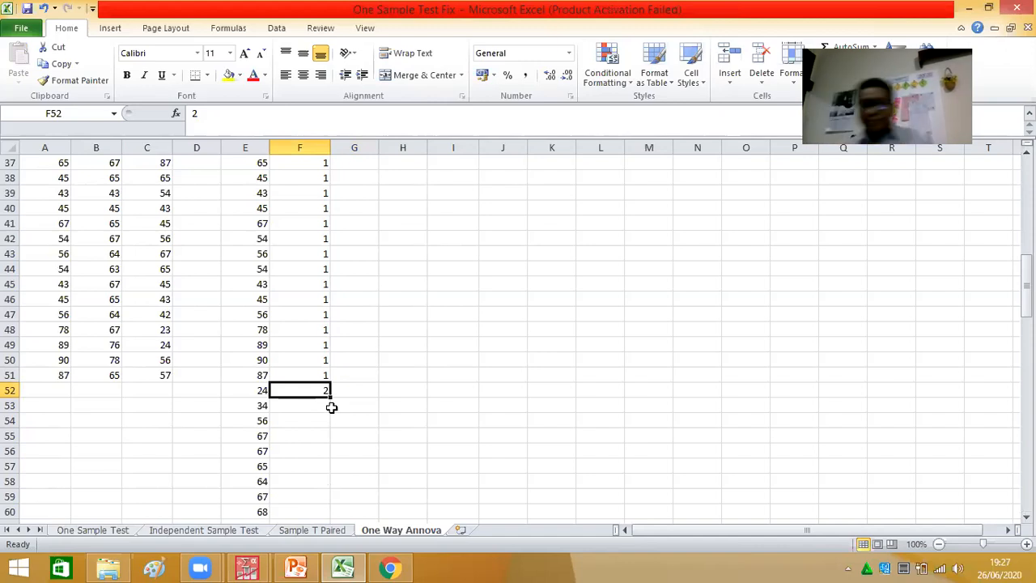
left_click_drag(331, 397, 323, 539)
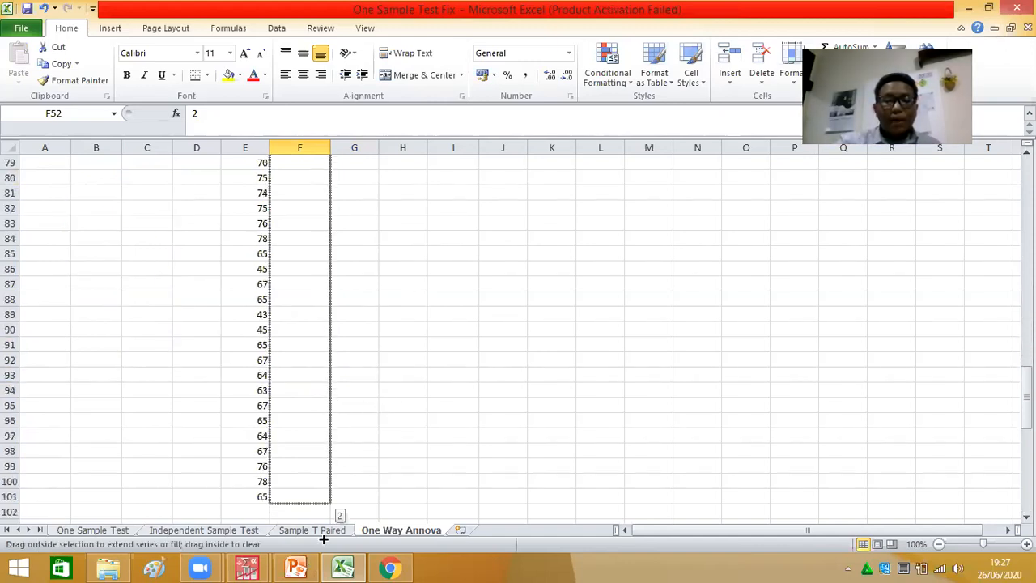
left_click_drag(323, 498, 323, 498)
left_click(398, 389)
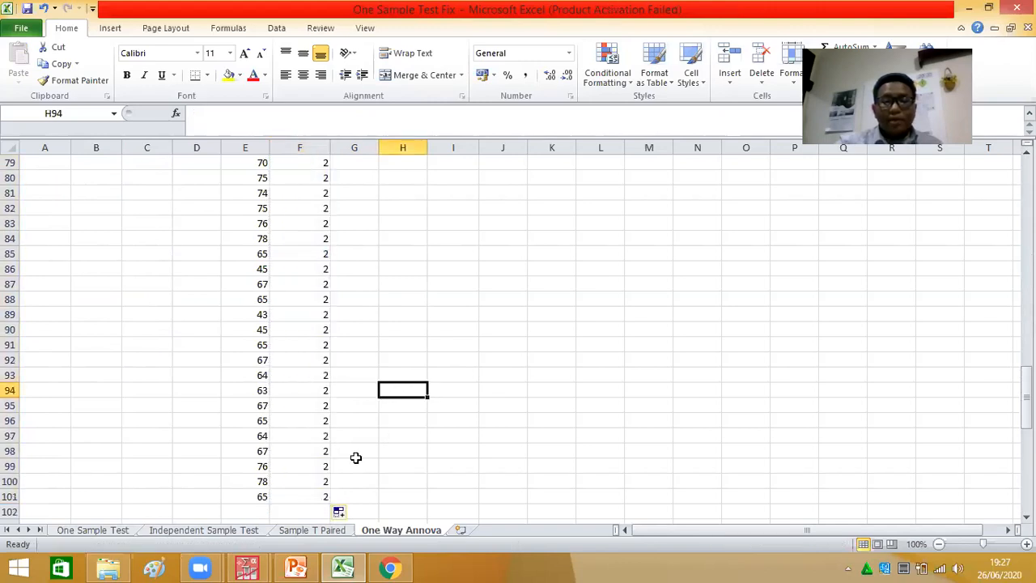
Copy the PRODUKC values C2:C51 below the existing PRODUK data starting at E102.
left_click_drag(1026, 395, 1026, 193)
left_click(175, 178)
left_click_drag(157, 178, 137, 476)
key("ctrl+c")
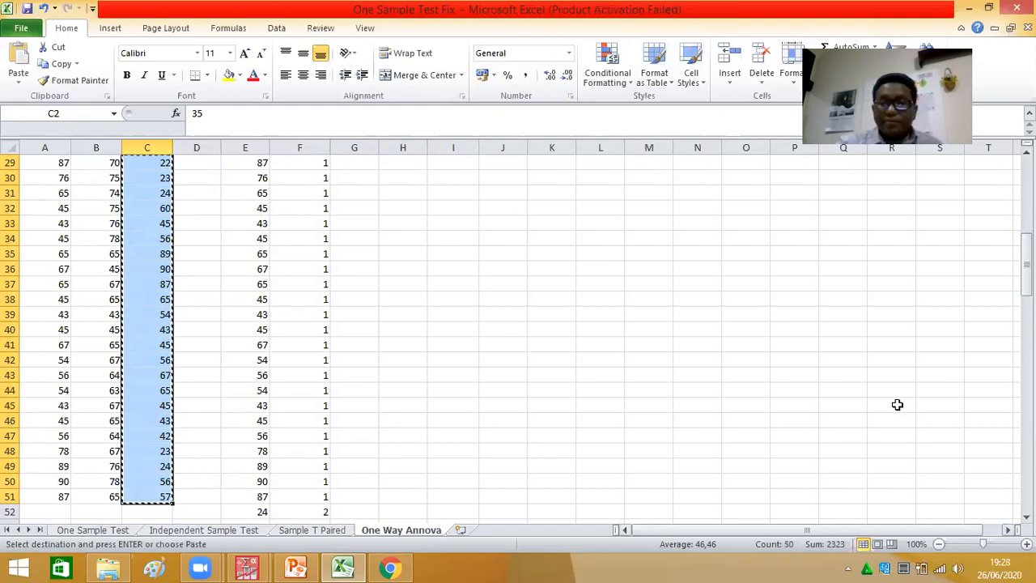
left_click_drag(1026, 263, 1027, 429)
left_click(259, 328)
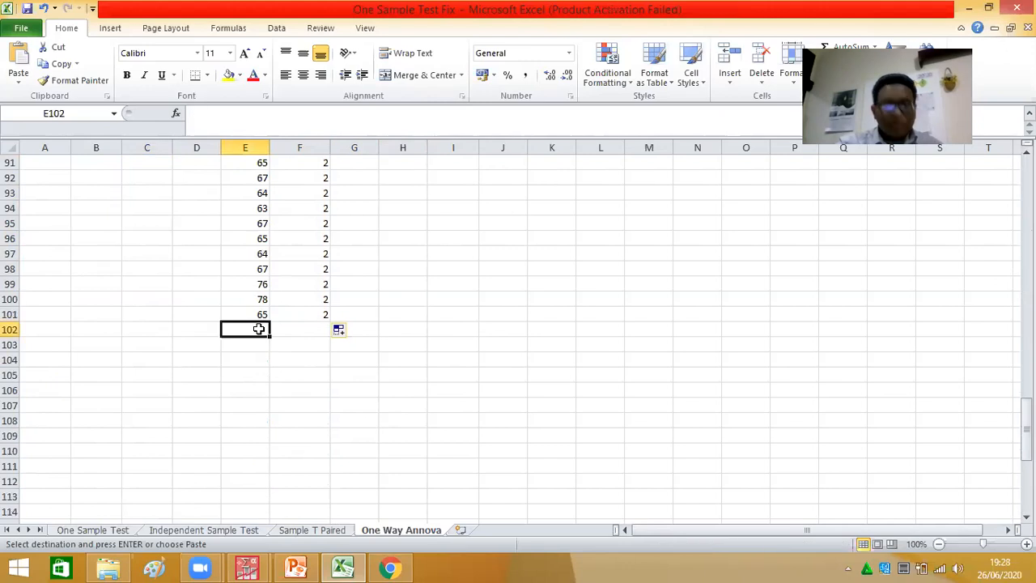
key("ctrl+v")
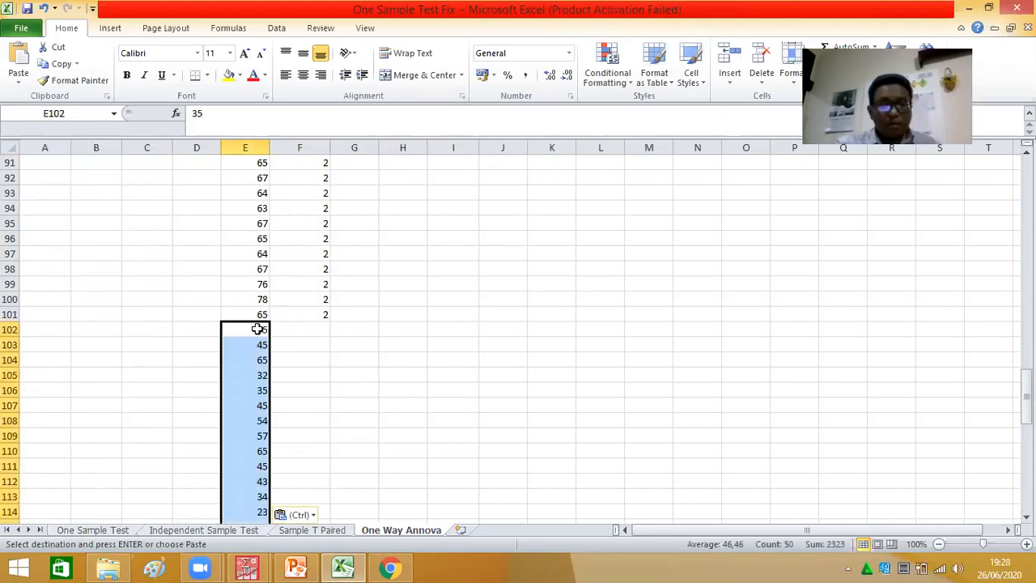
Fill the PENJUALAN column F102:F151 with code 3 for the PRODUKC rows.
left_click(305, 335)
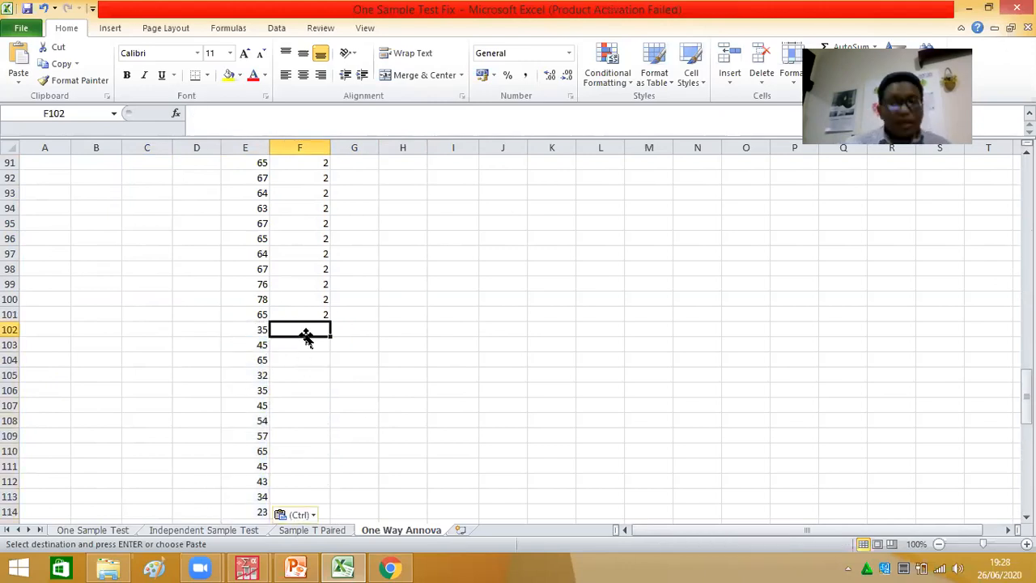
type("3")
key("Return")
left_click(304, 333)
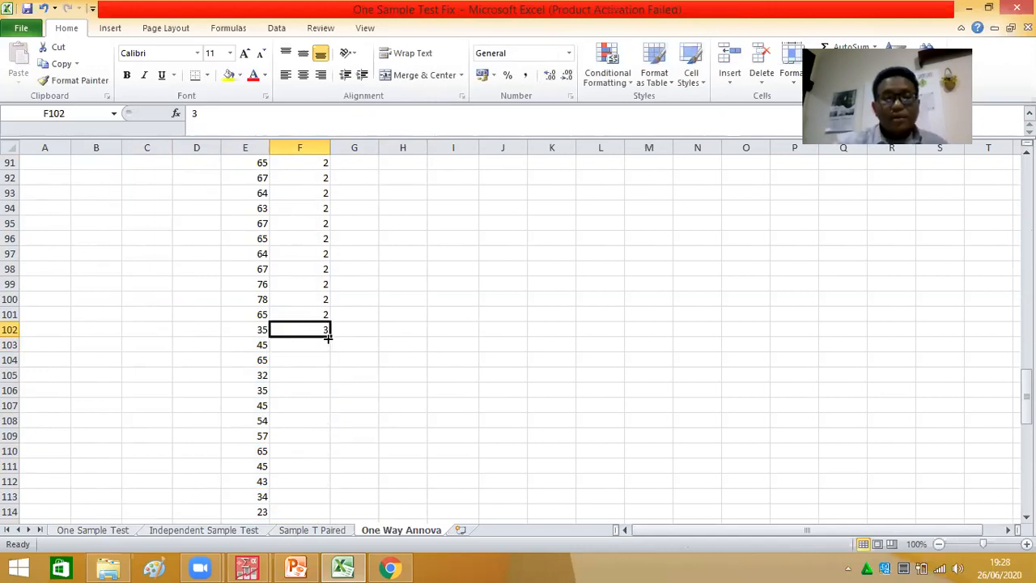
left_click_drag(329, 337, 318, 484)
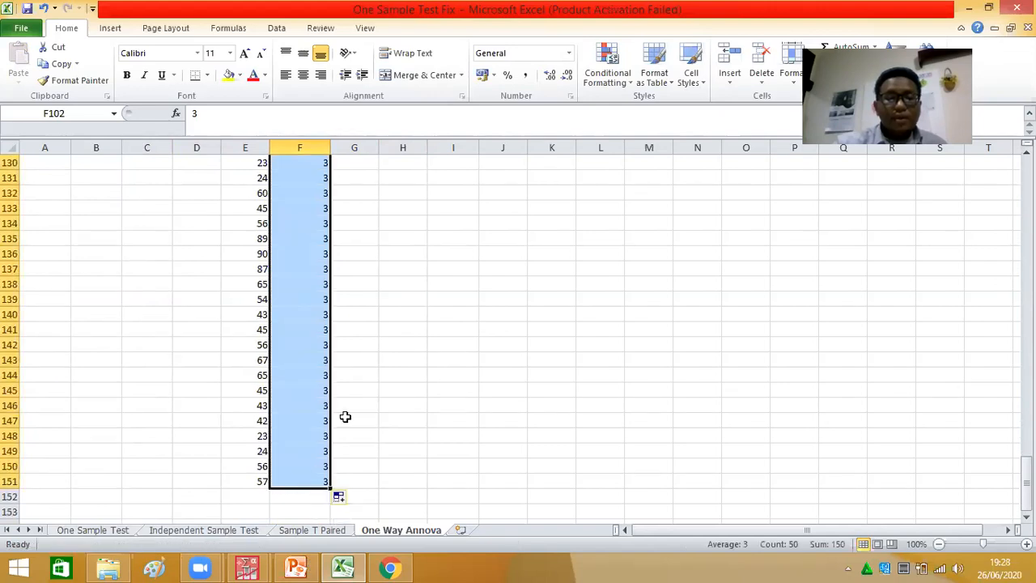
left_click(425, 334)
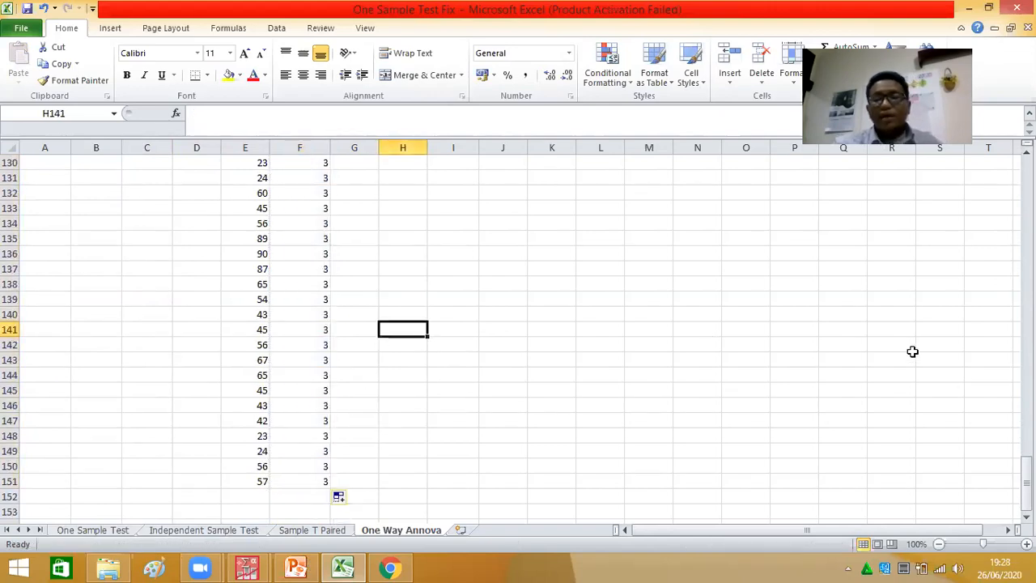
left_click_drag(1027, 482, 1027, 175)
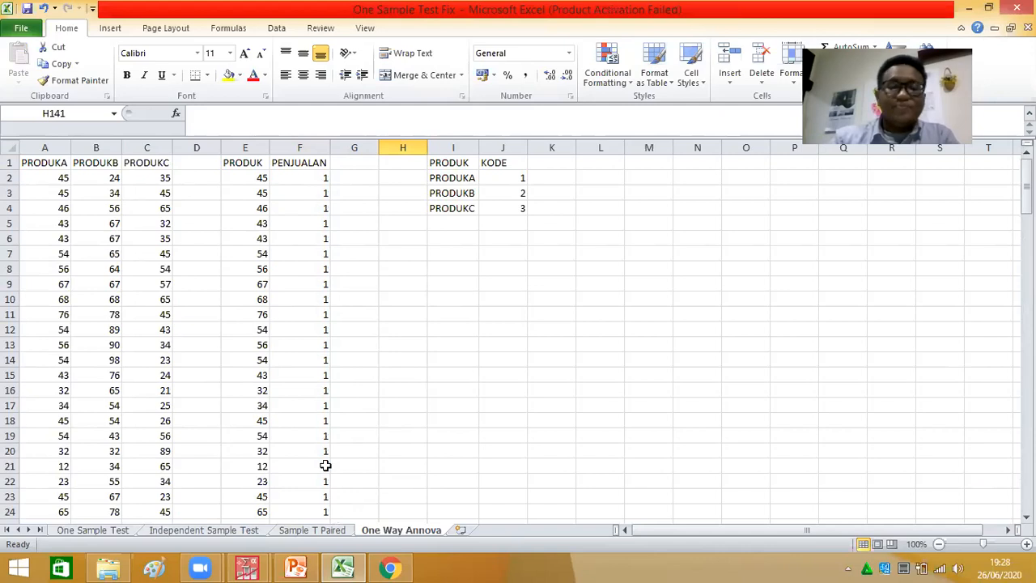
Switch to the PASW Statistics Data Editor and clear the variables KINERJAUMUM and INTERVENSIREMUNERASI from Variable View.
left_click(261, 566)
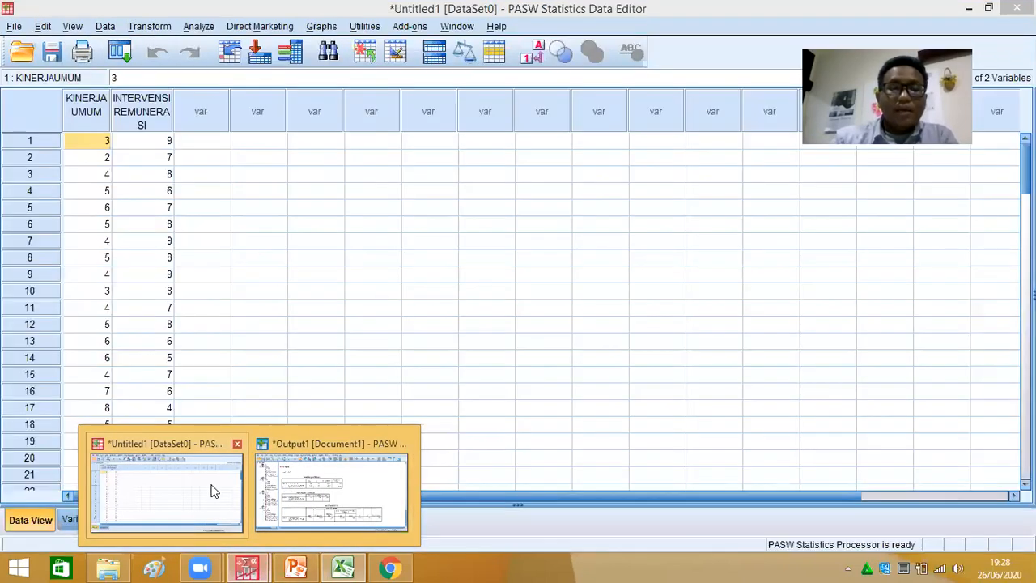
left_click(215, 490)
left_click(88, 519)
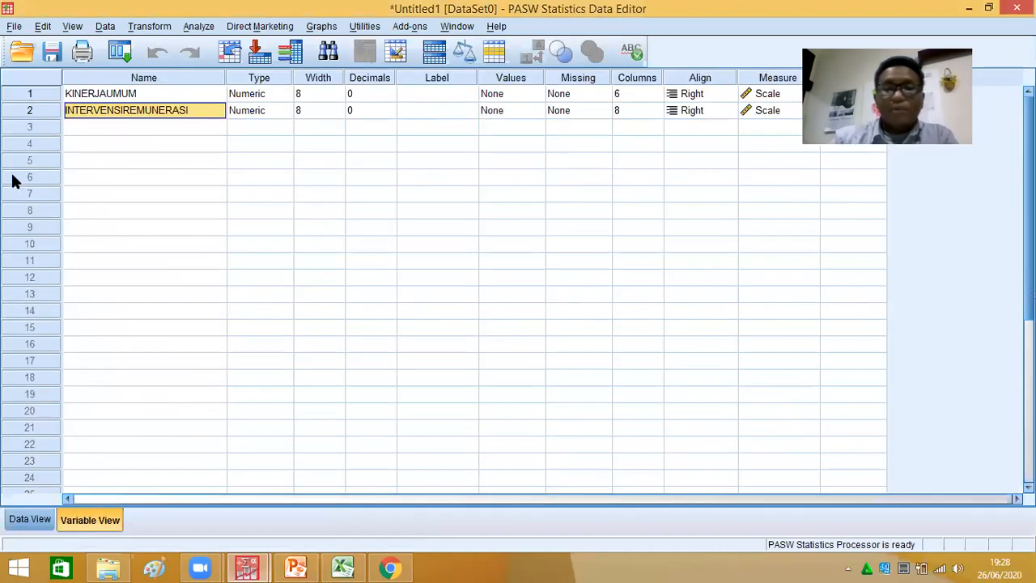
left_click(33, 110, "shift")
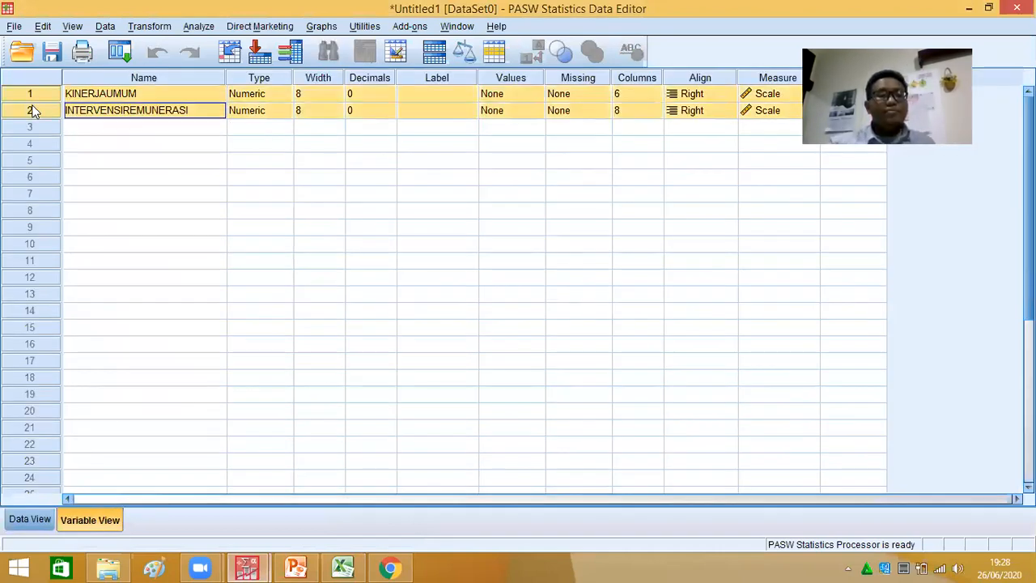
right_click(32, 108)
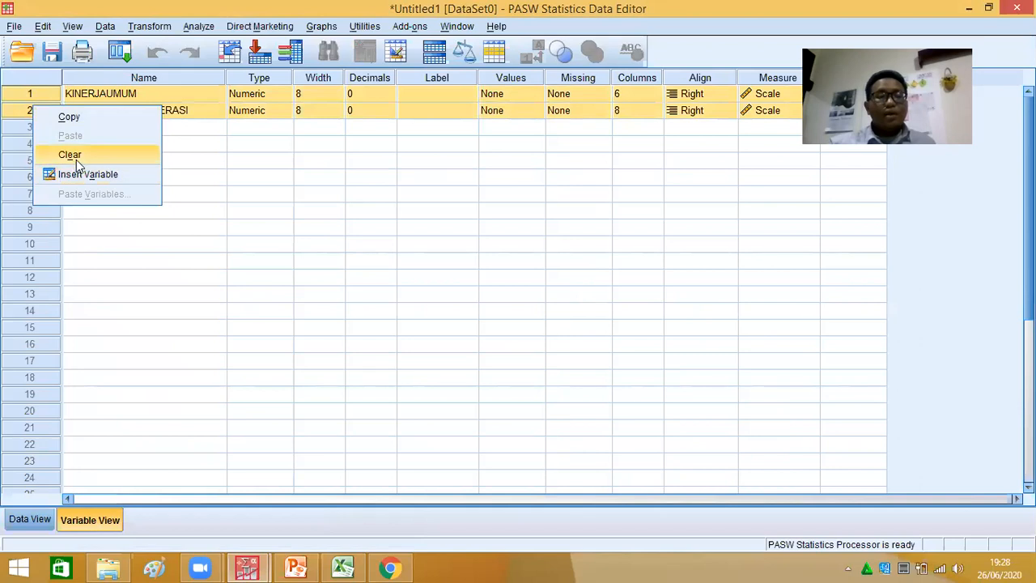
left_click(73, 154)
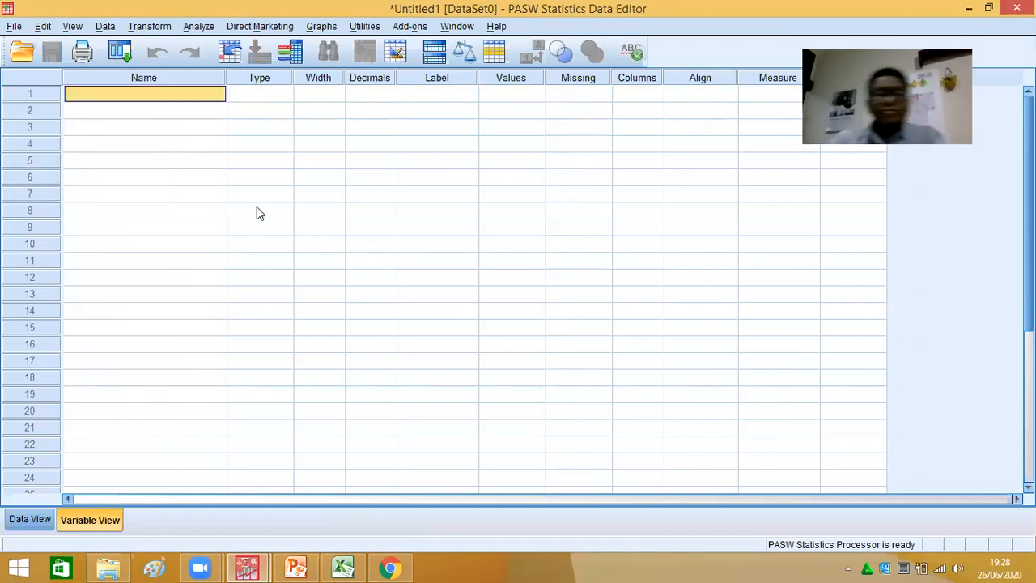
Check the column headers in Excel, and define two variables named PRODUK and PENJUALAN in PASW Statistics.
left_click(390, 568)
left_click(338, 567)
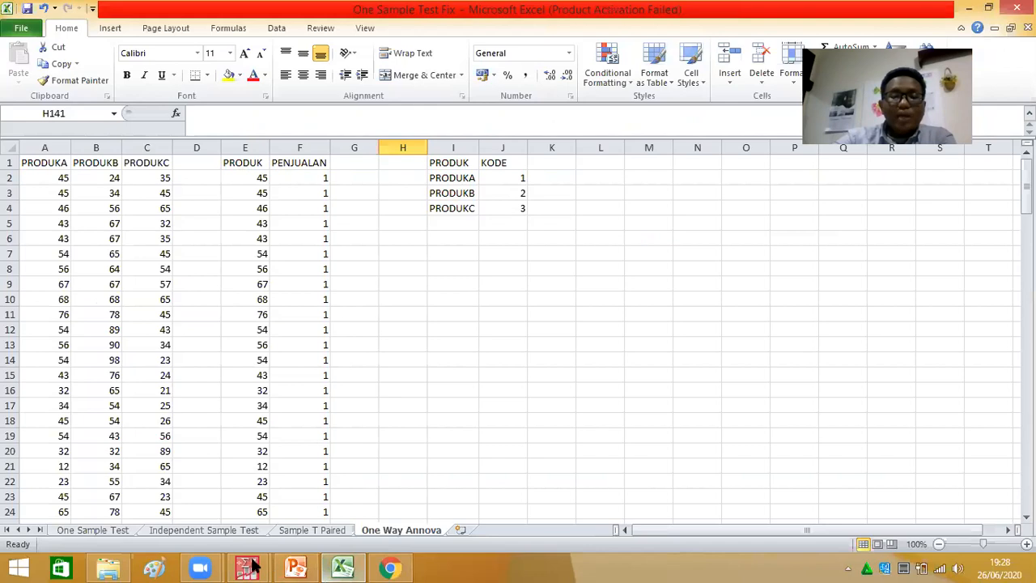
mouse_move(247, 567)
left_click(189, 506)
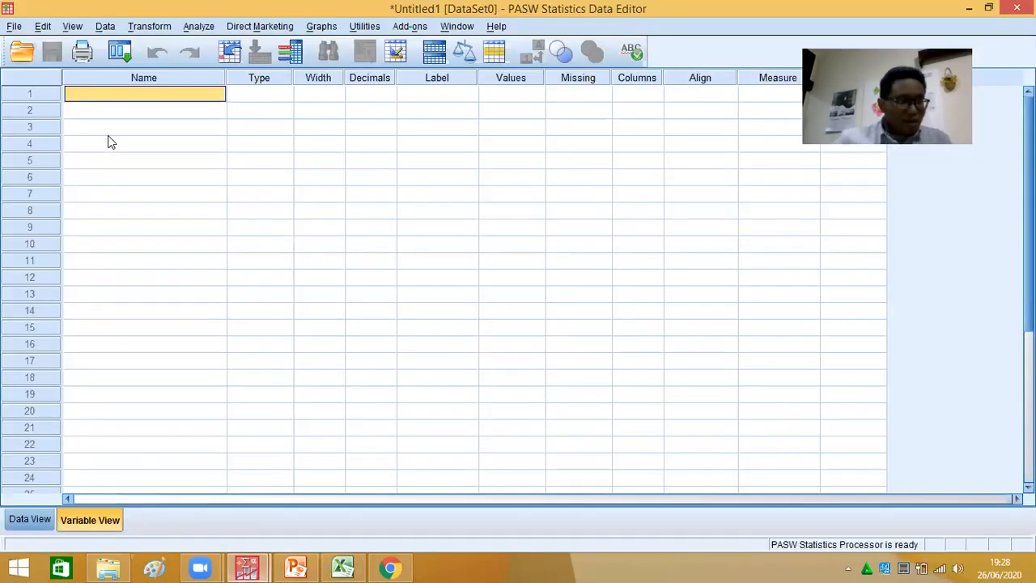
type("PRODUK")
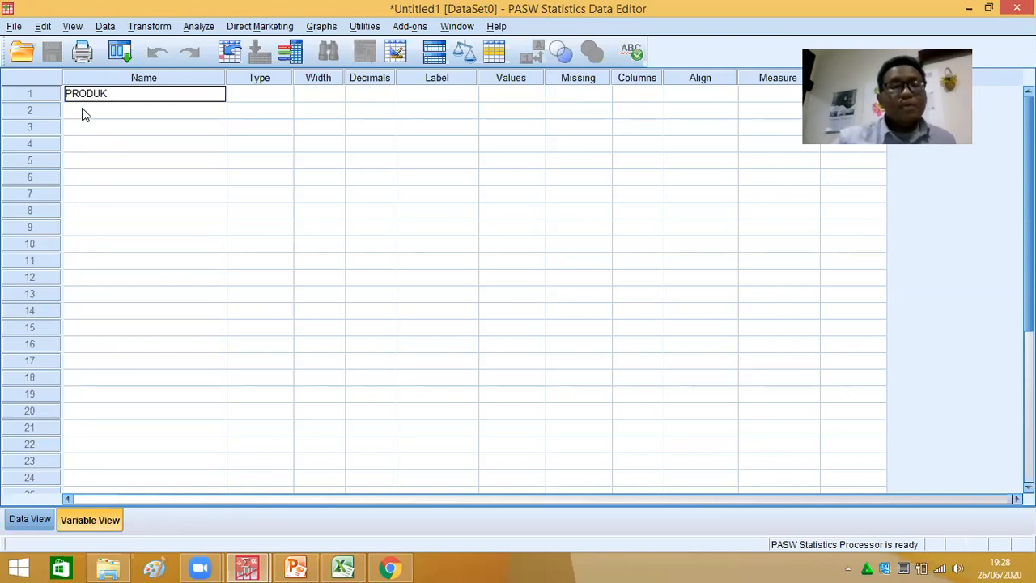
left_click(85, 114)
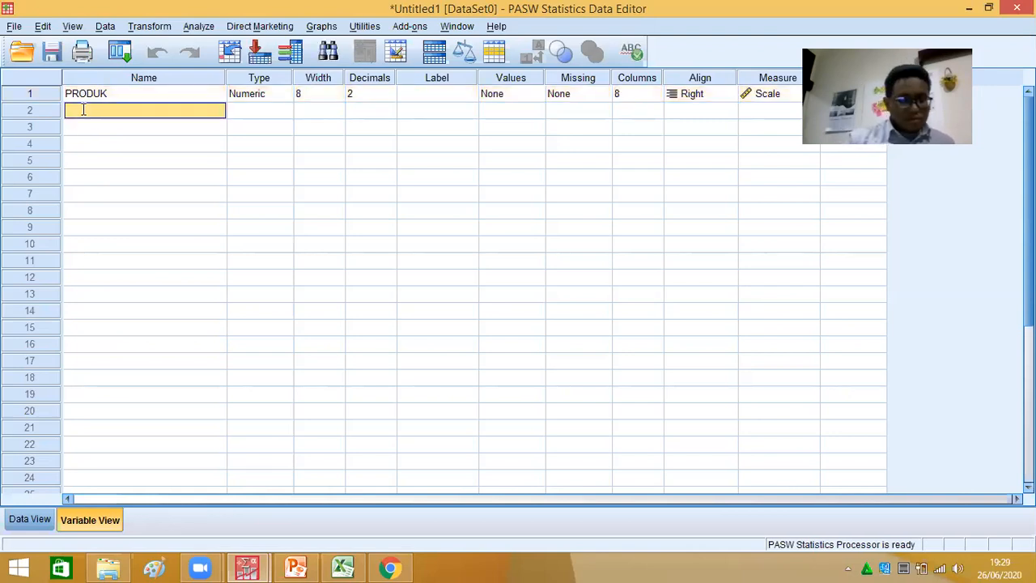
type("PENJUALAN")
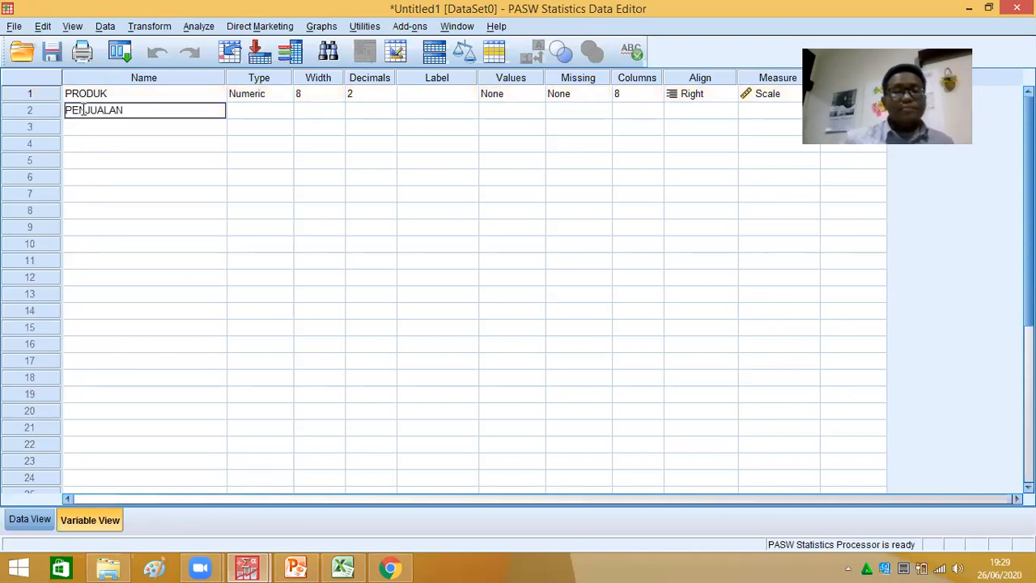
key("Tab")
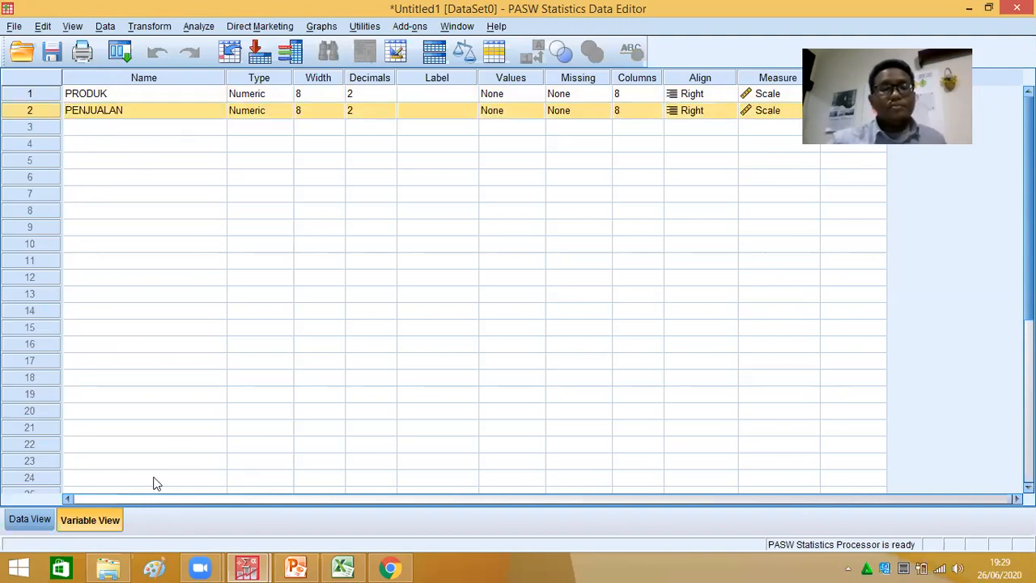
Switch to Excel and swap the column headers so E1 reads PENJUALAN and F1 reads PRODUK.
left_click(344, 566)
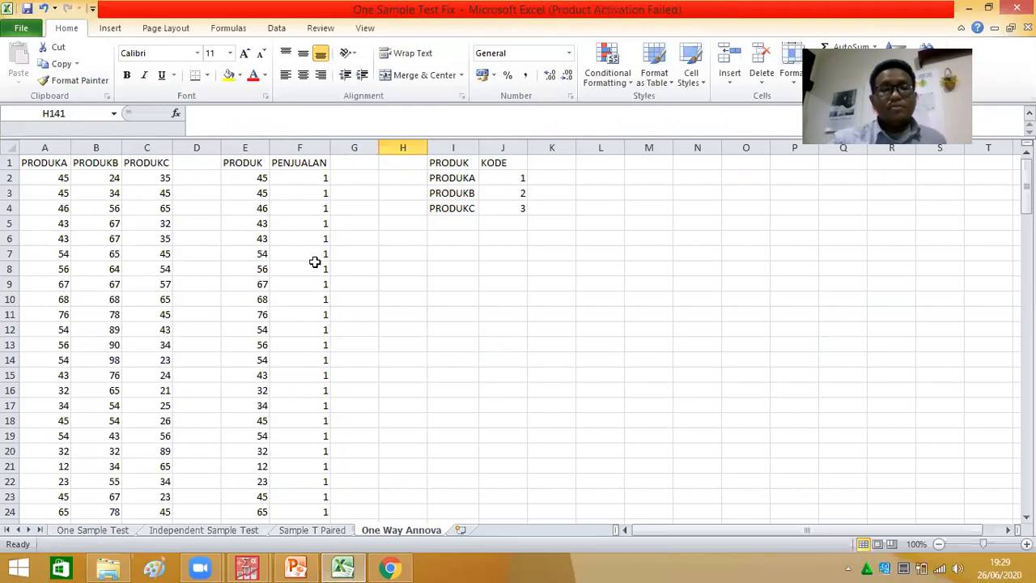
left_click(254, 166)
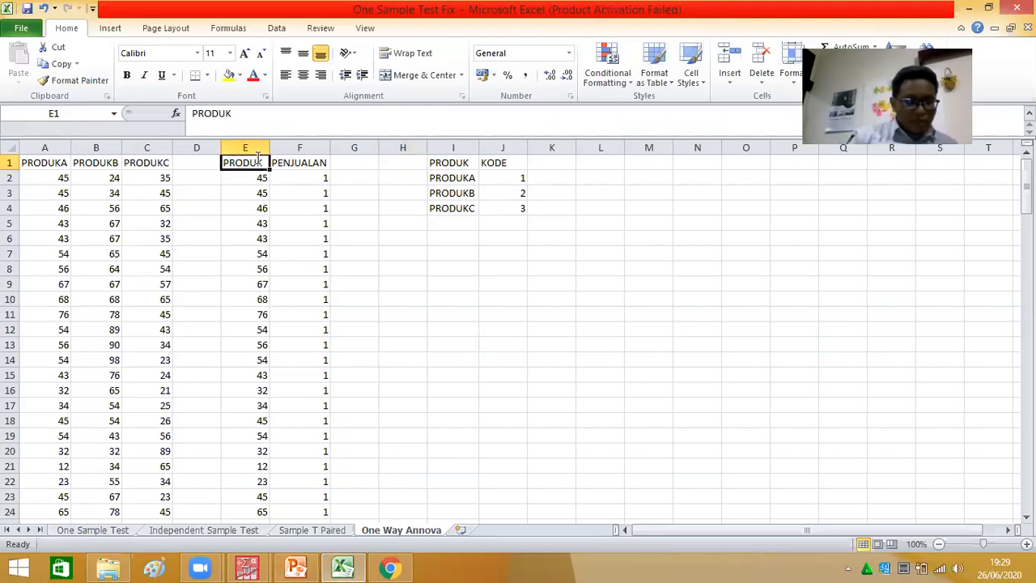
type("PENJUALAN")
key("Tab")
type("PRODUK")
left_click(341, 194)
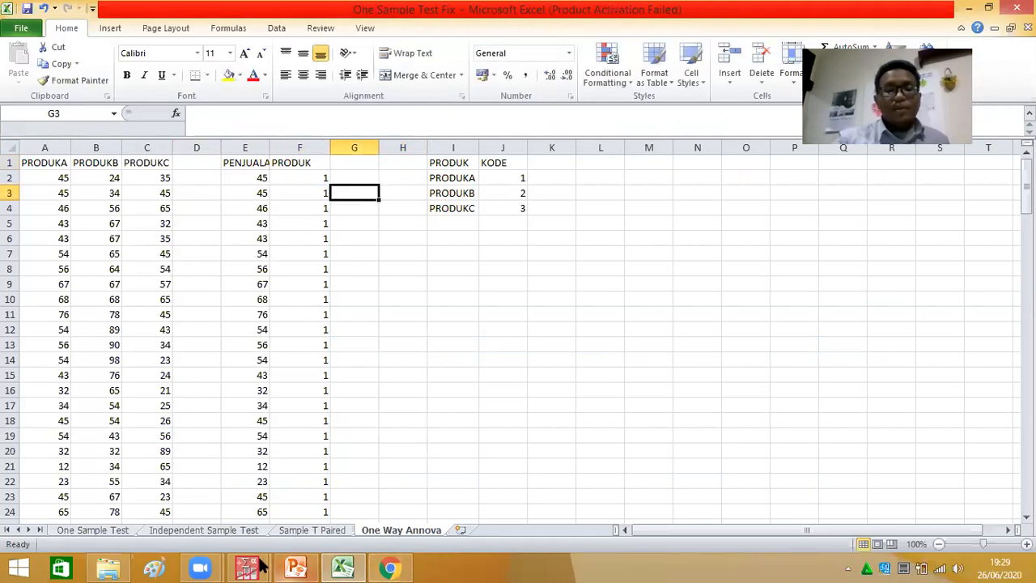
In PASW Statistics, rename the first variable PENJUALAN and the second variable PRODUK.
mouse_move(259, 567)
left_click(176, 518)
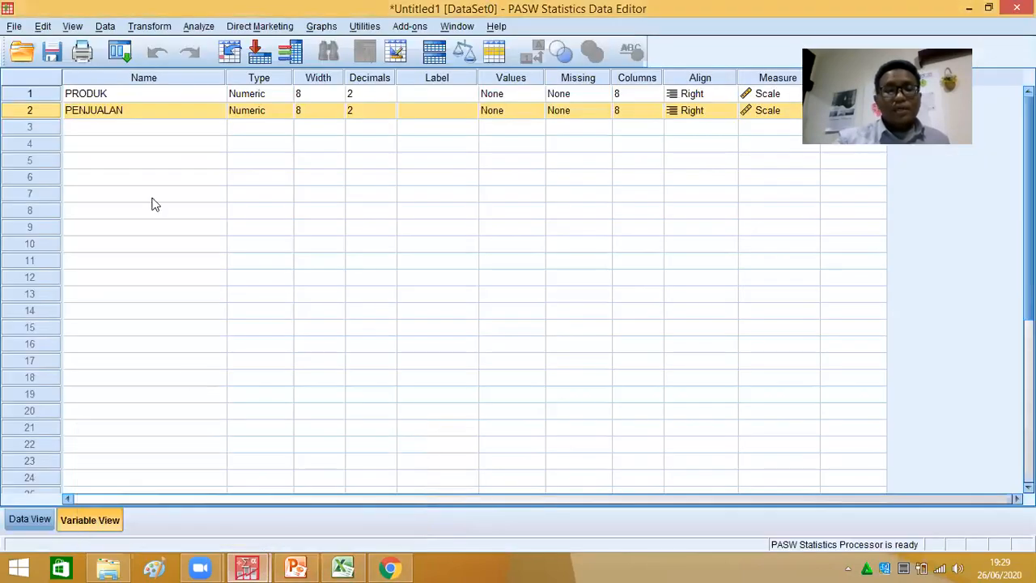
left_click(136, 92)
type("PER")
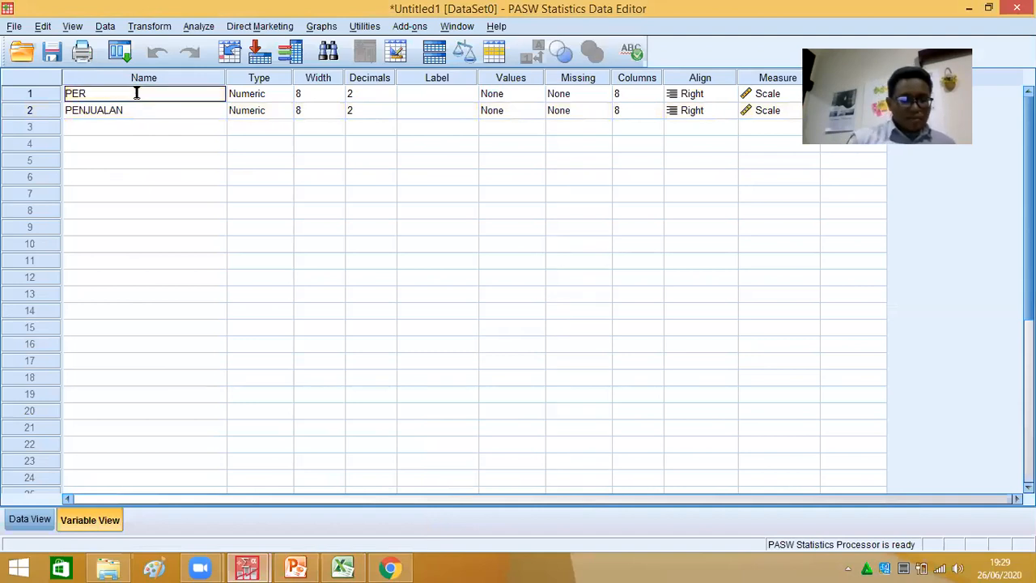
key("Return")
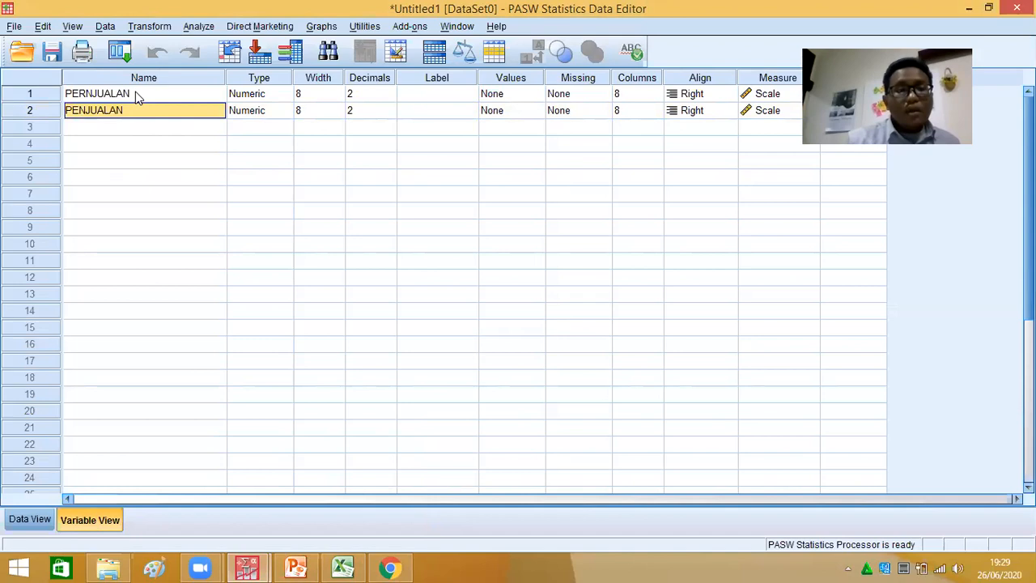
key("BackSpace")
type("PRODUK")
left_click(137, 96)
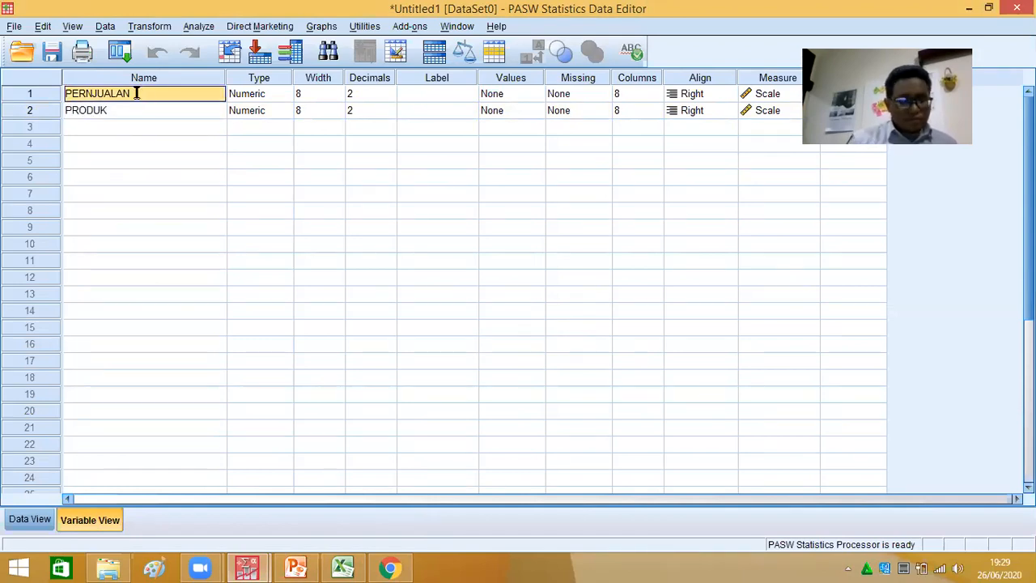
type("PEN")
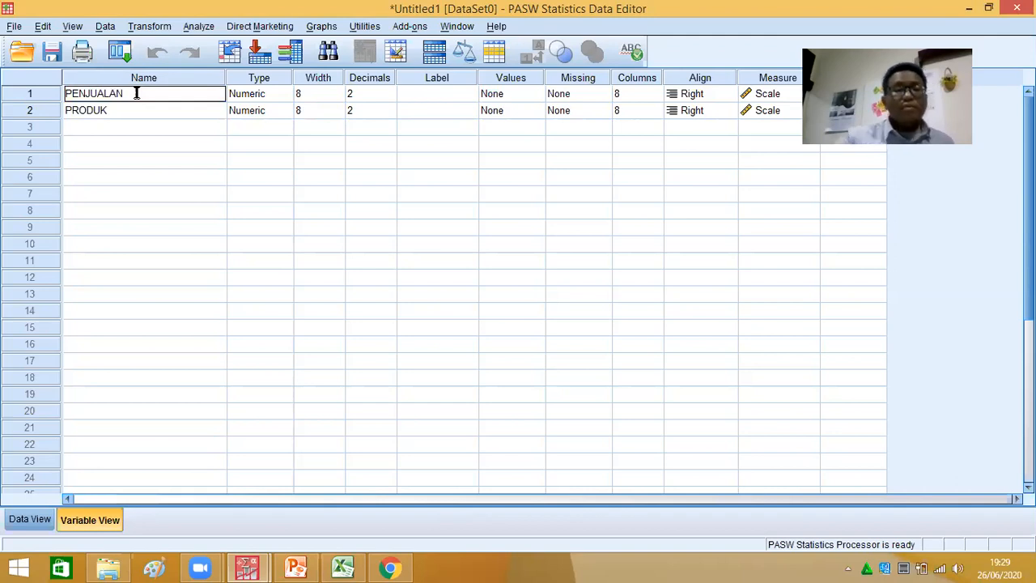
left_click(185, 108)
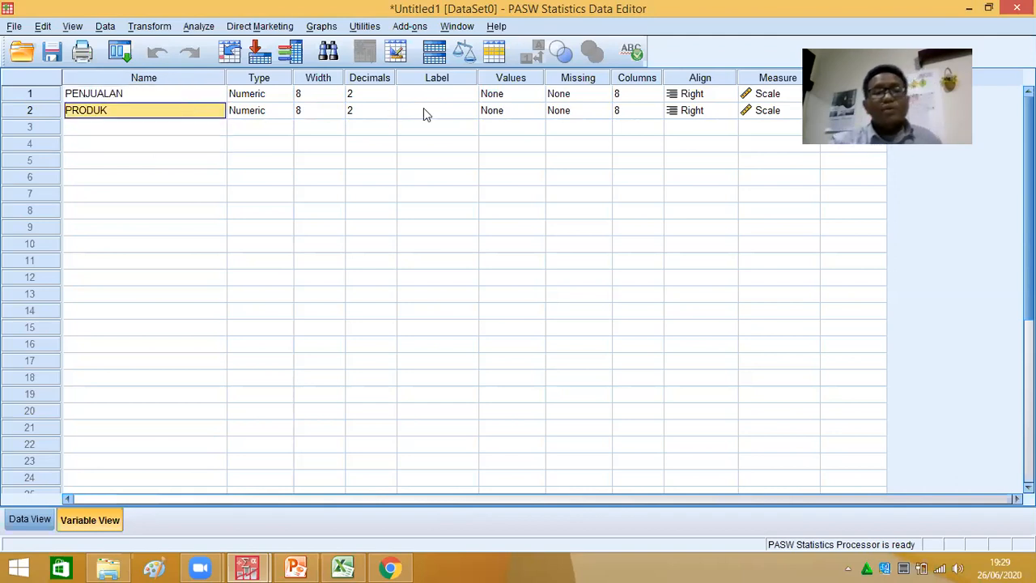
Define value labels for the PRODUK variable: 1 = PRODUKA, 2 = PRODUKB and 3 = PRODUKC.
left_click(522, 115)
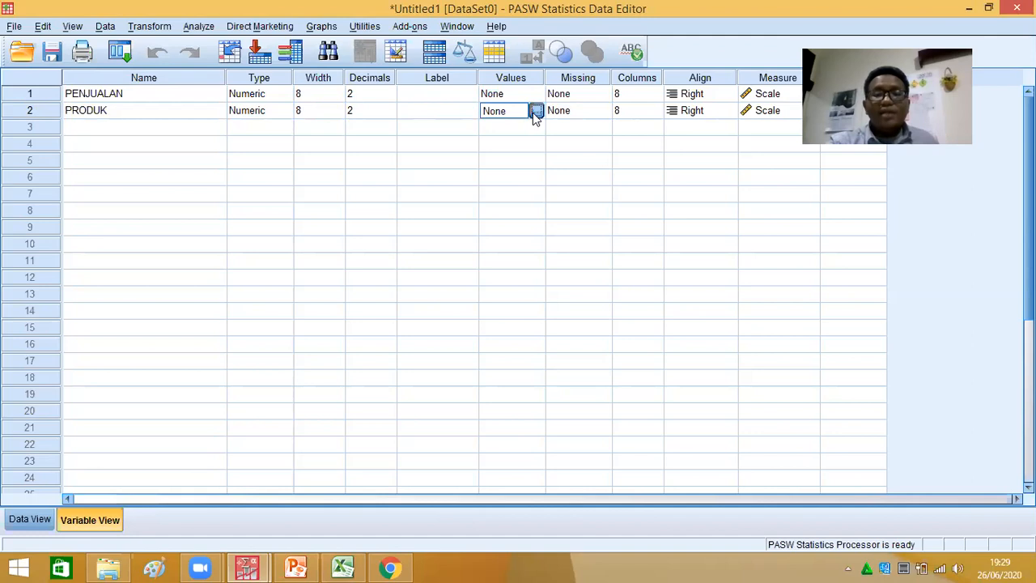
left_click(533, 112)
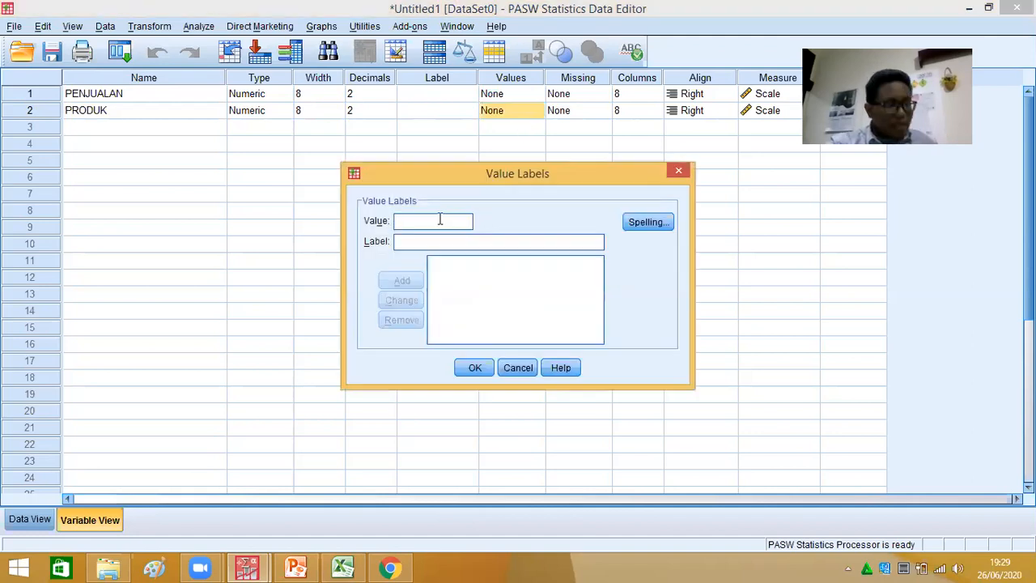
type("1")
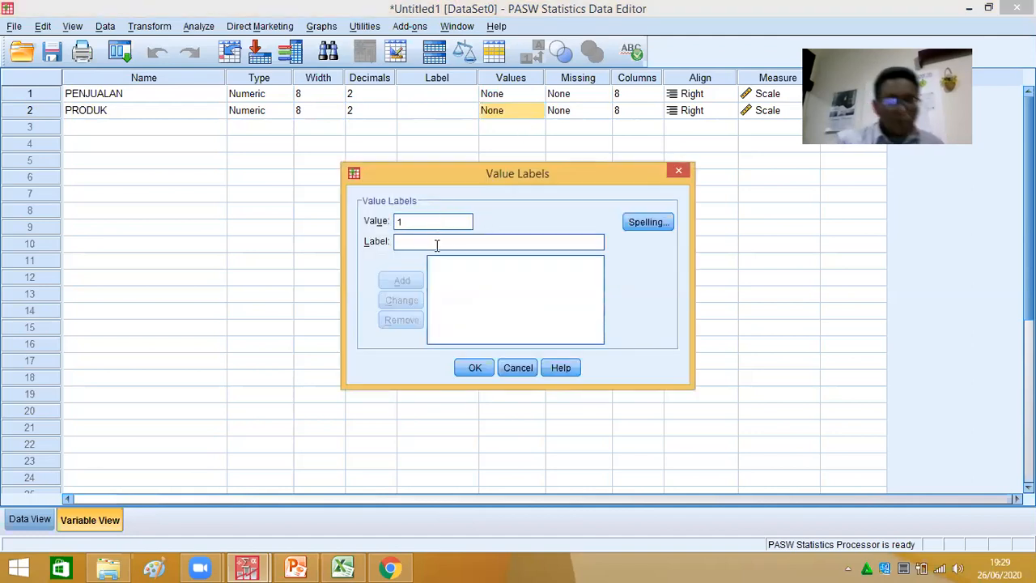
type("PRODUKA")
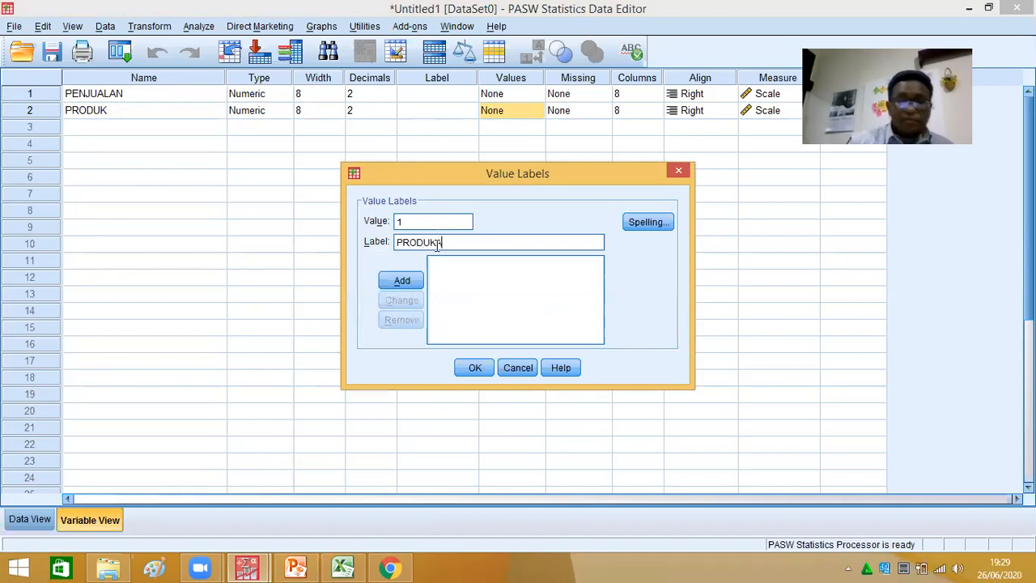
left_click(411, 279)
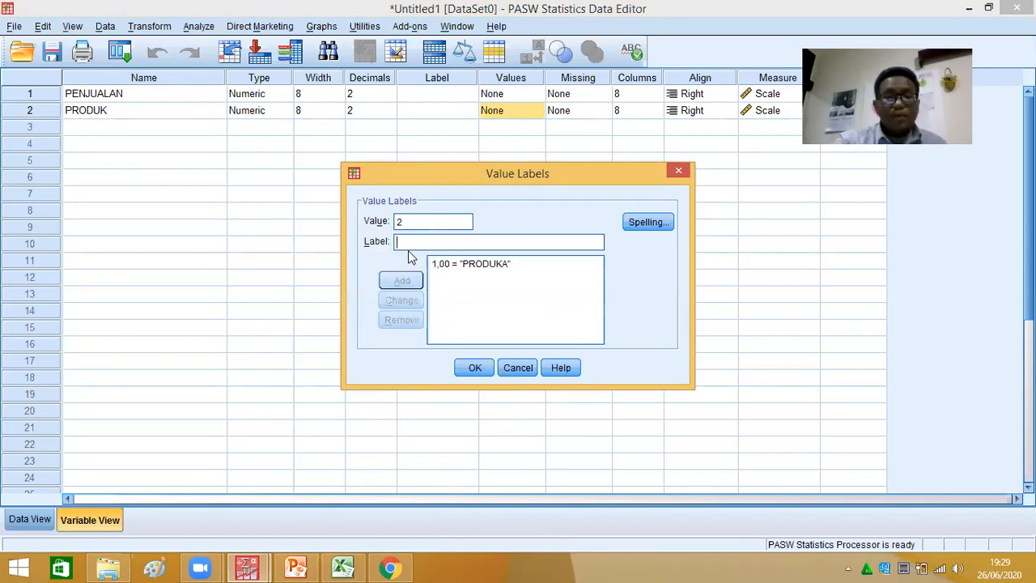
type("PRODUKB")
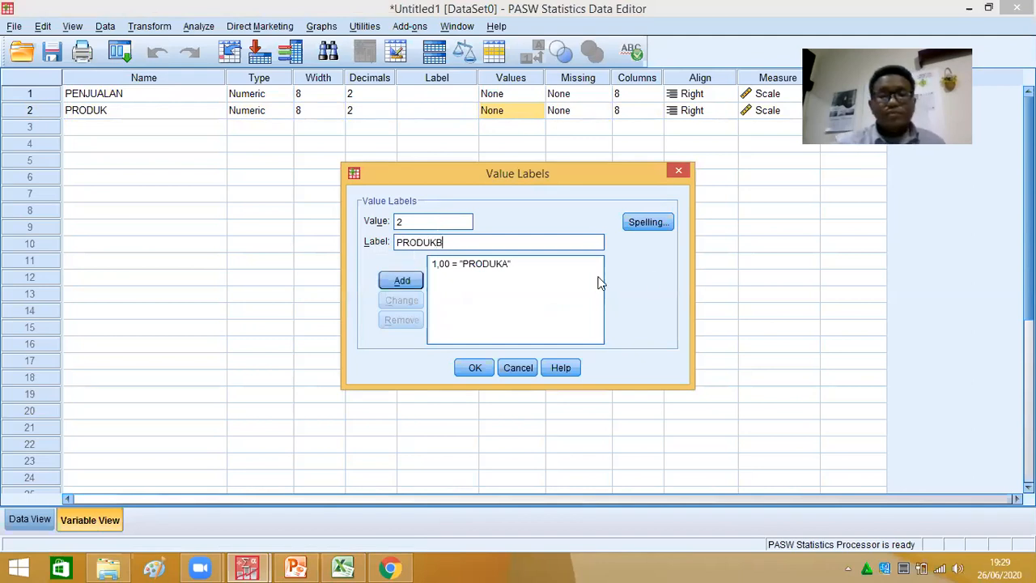
left_click(408, 278)
type("3")
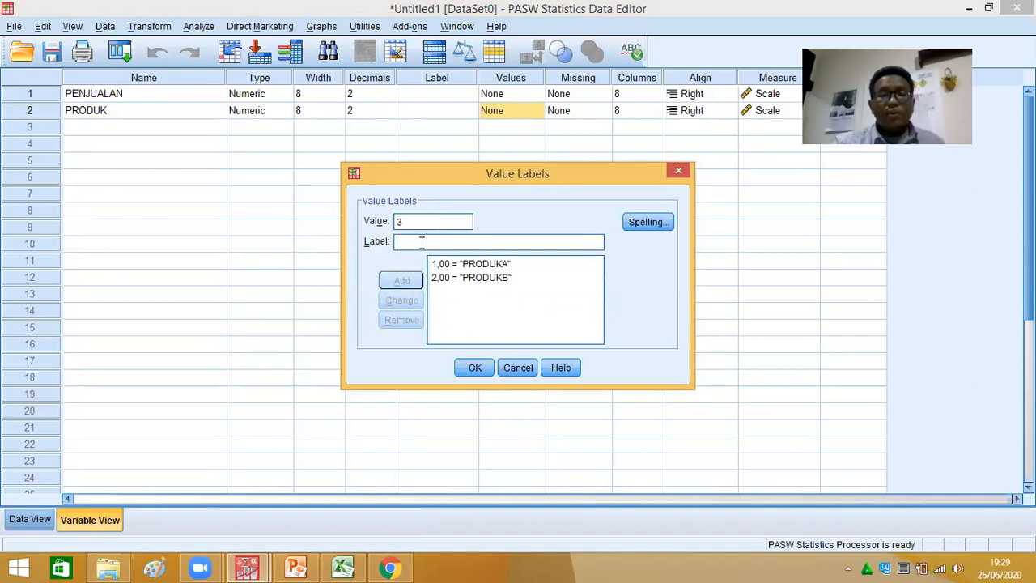
left_click(421, 242)
type("PRODUKC")
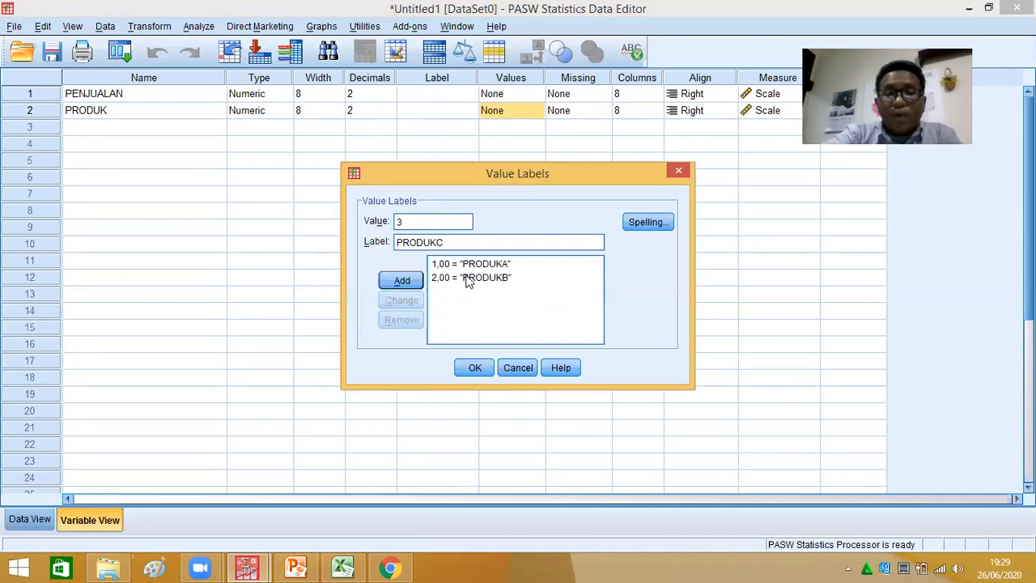
left_click(409, 281)
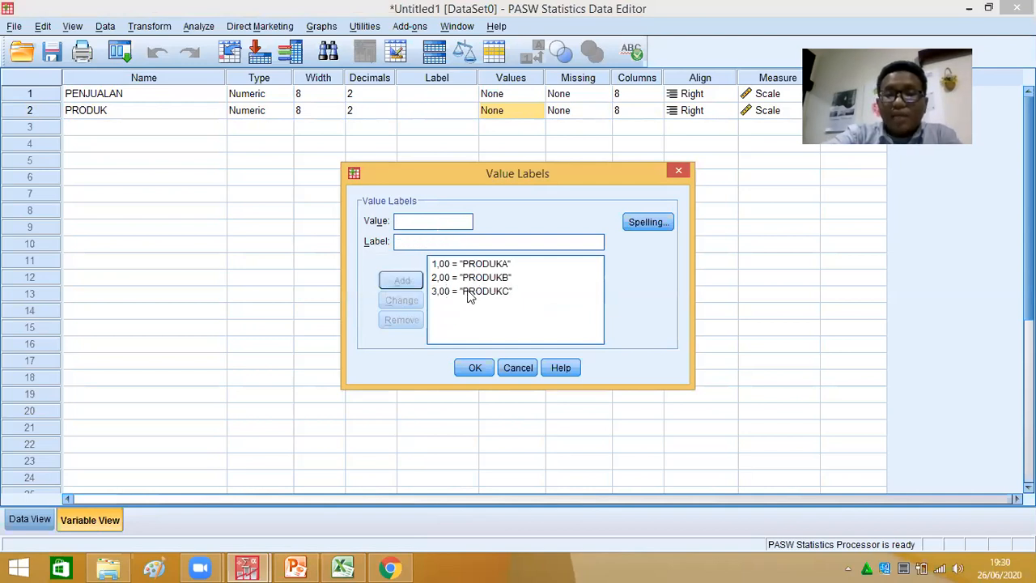
left_click(488, 369)
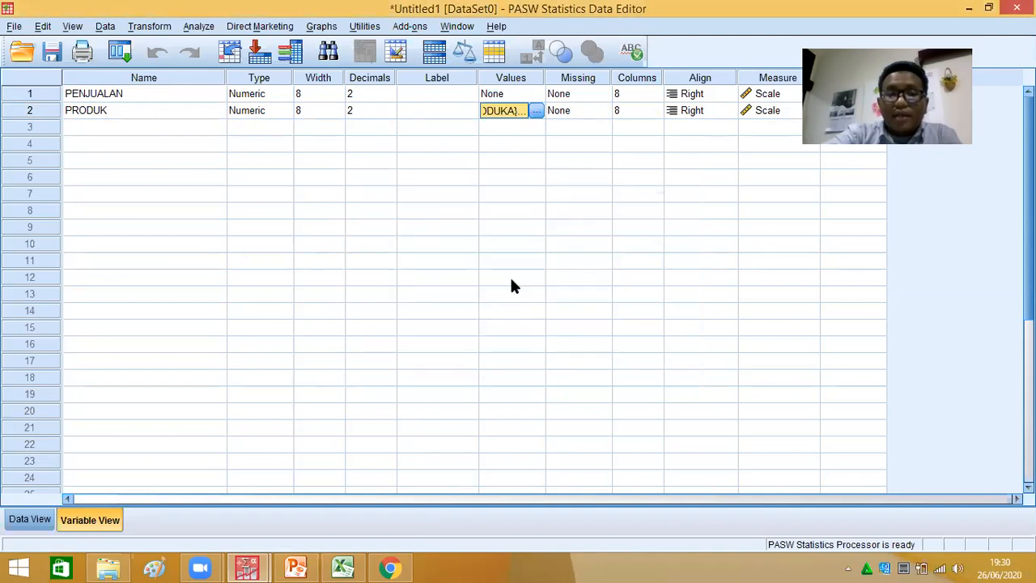
Copy the data in E2:F151 from Excel into the PENJUALAN and PRODUK columns of the PASW Statistics Data Editor, starting at row 1.
left_click(30, 523)
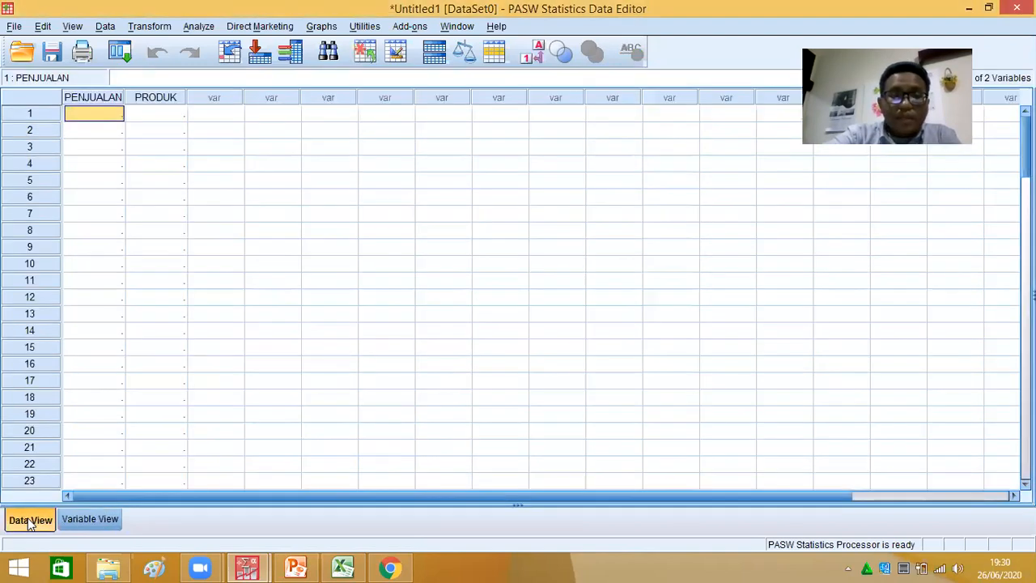
left_click(344, 565)
left_click(389, 300)
left_click_drag(253, 178, 293, 486)
key("ctrl+c")
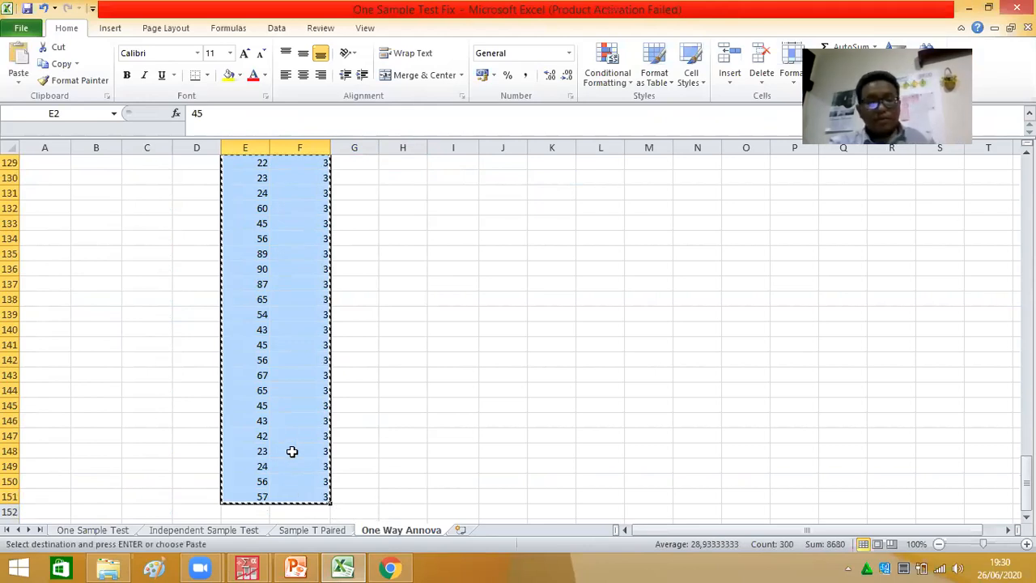
left_click(388, 568)
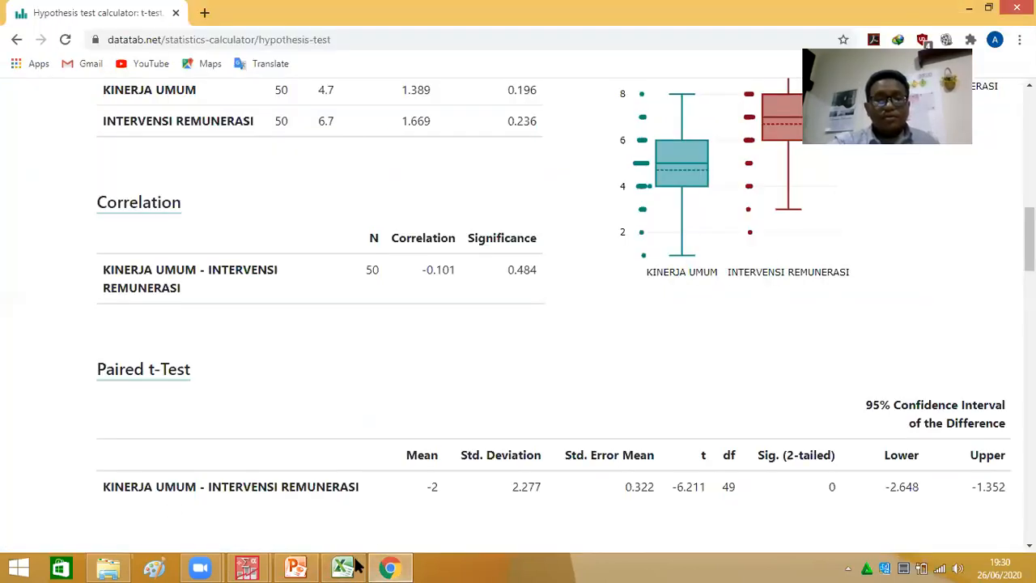
mouse_move(324, 565)
mouse_move(247, 565)
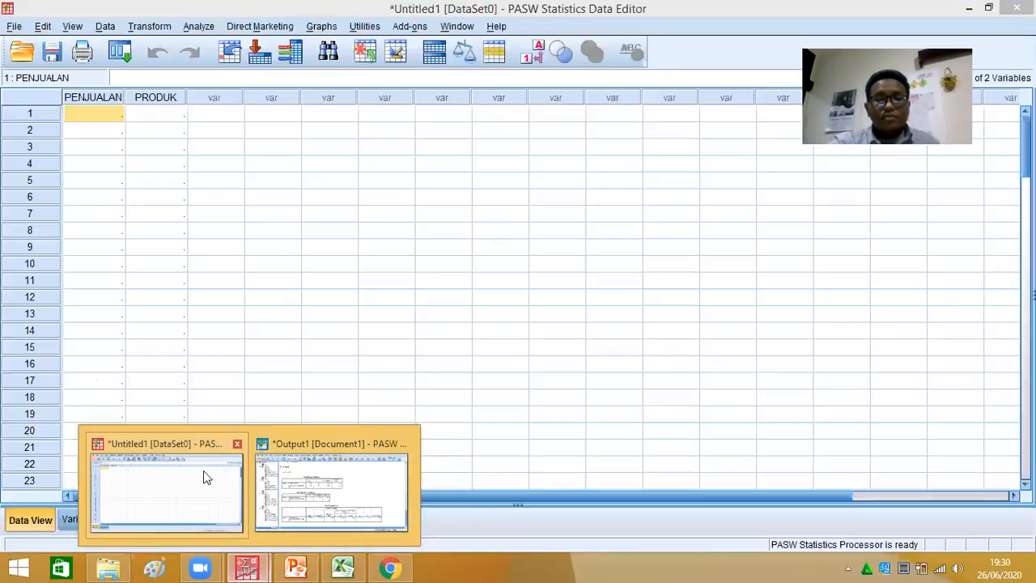
left_click(203, 470)
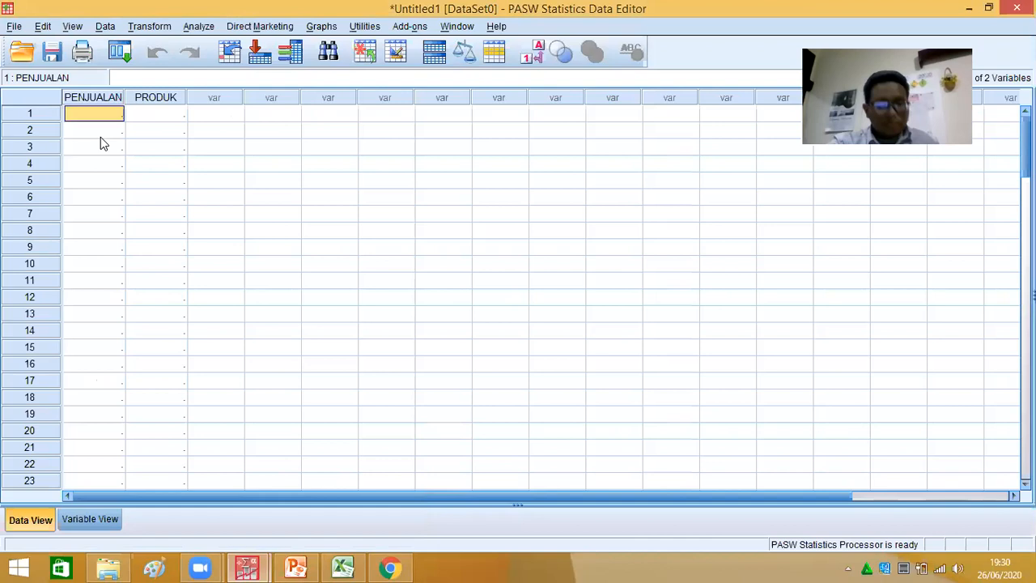
key("ctrl+v")
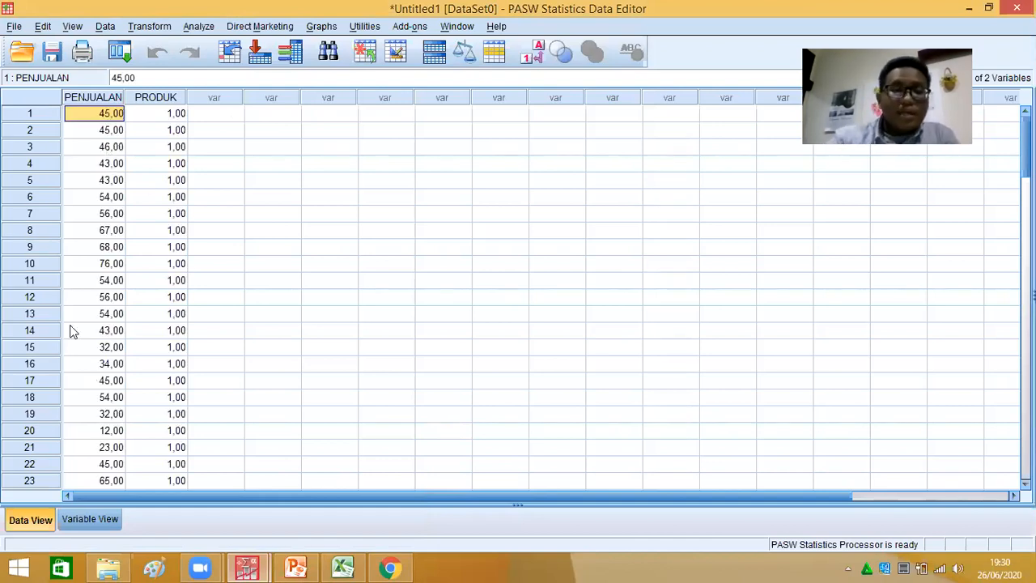
Set the decimals of both the PRODUK and PENJUALAN variables to 0 and return to the data.
left_click(92, 516)
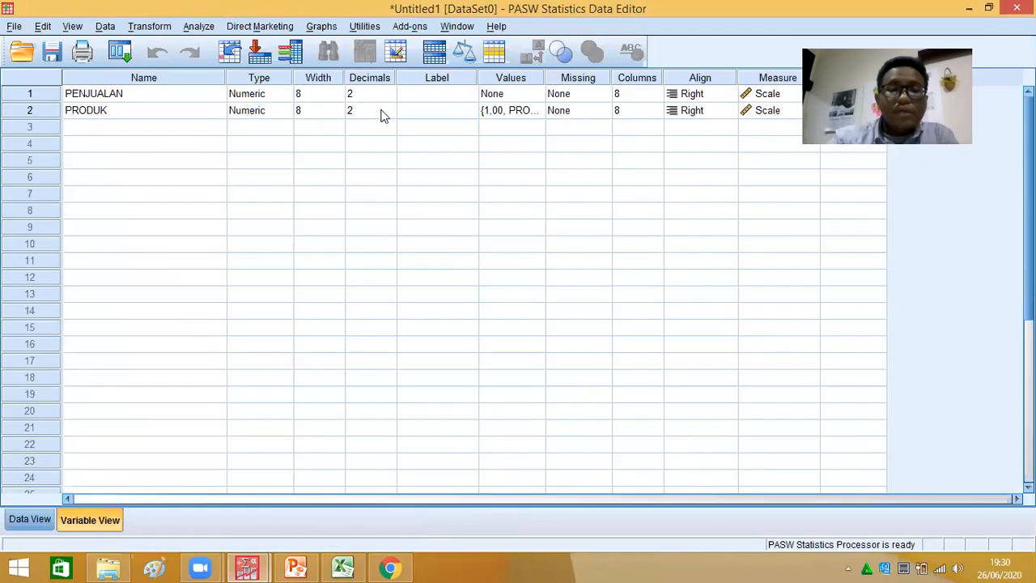
left_click(389, 113)
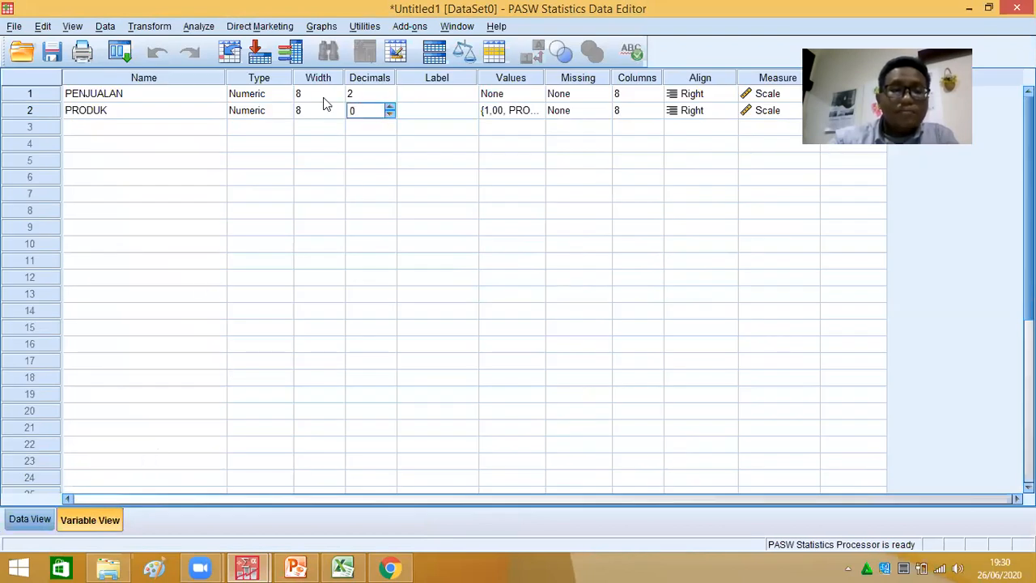
left_click(30, 520)
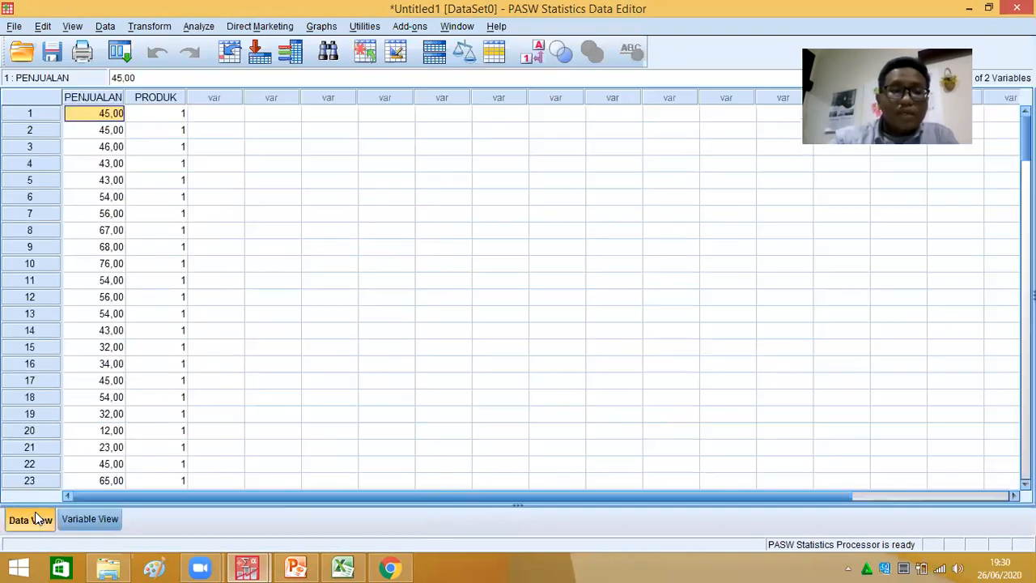
left_click(95, 520)
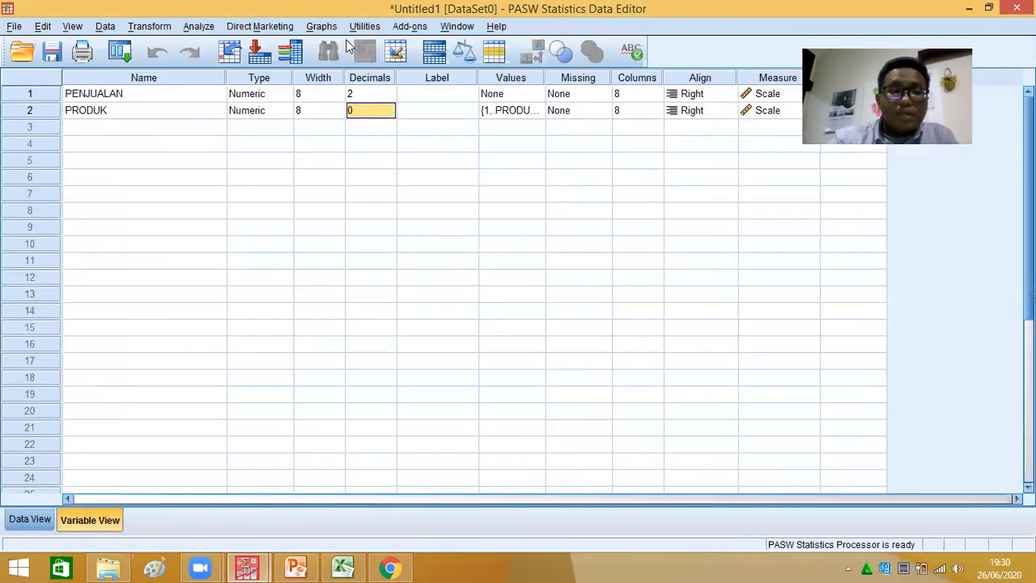
left_click(390, 97)
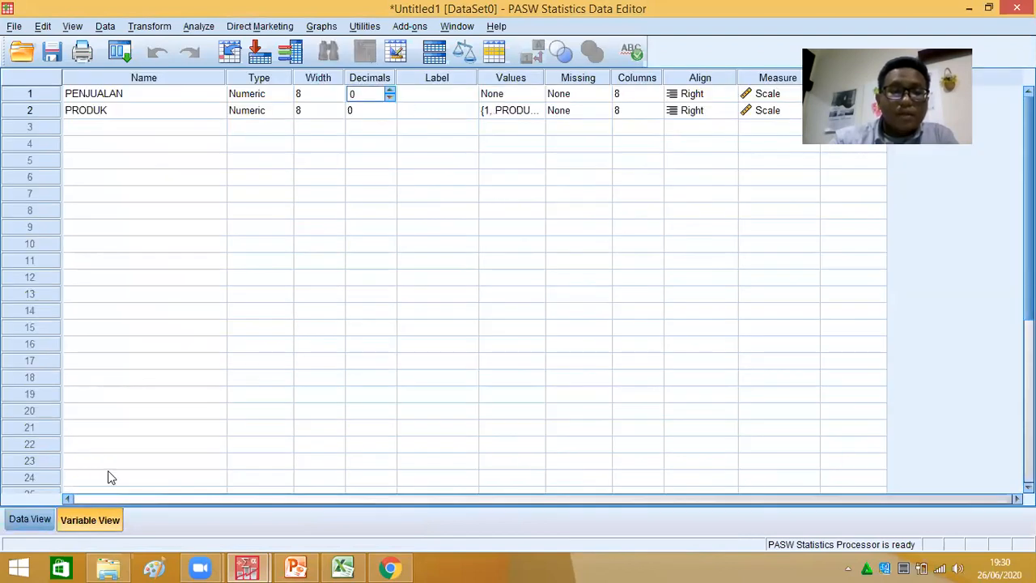
left_click(32, 519)
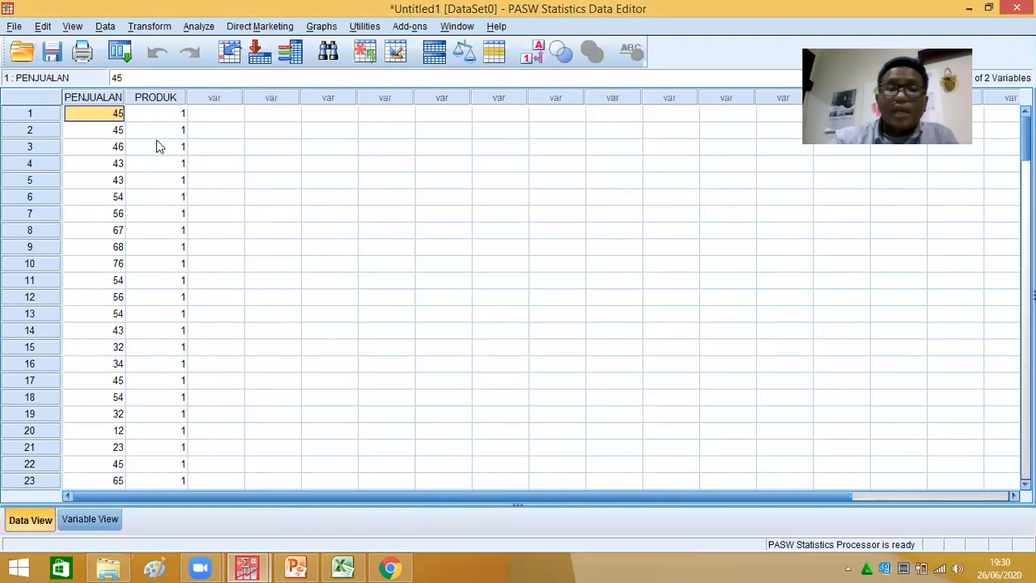
left_click(205, 31)
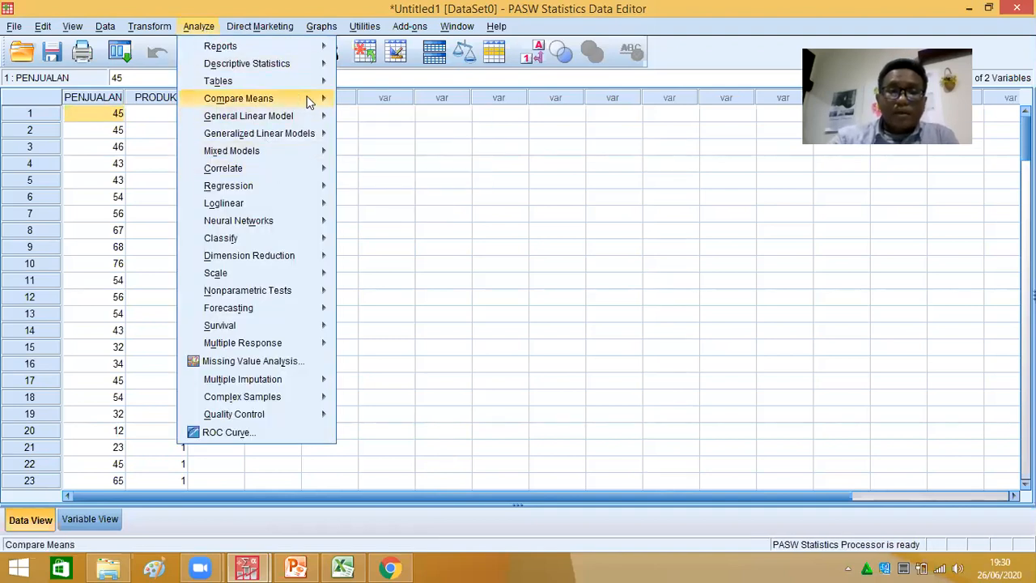
mouse_move(310, 98)
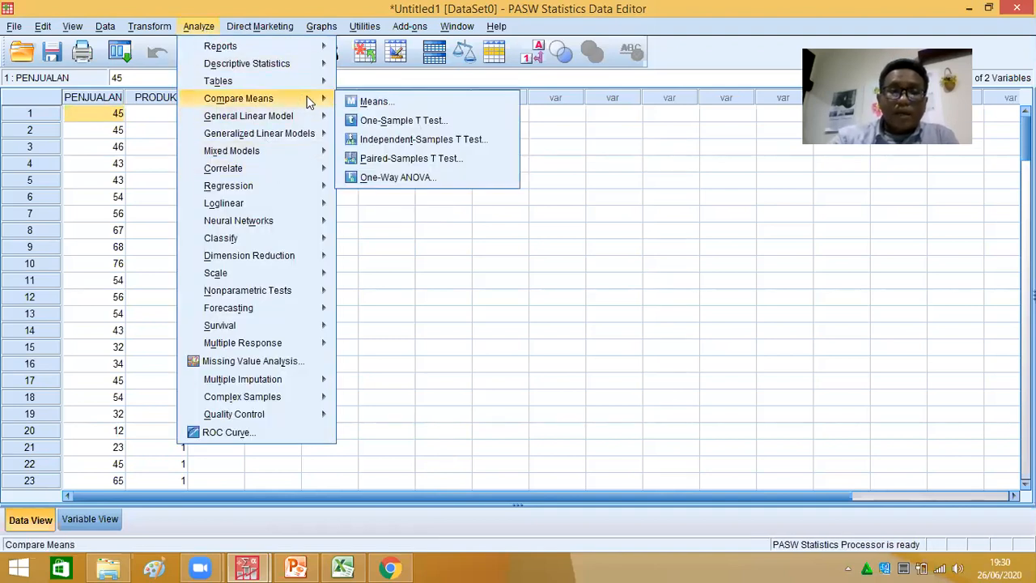
left_click(421, 178)
left_click(672, 241)
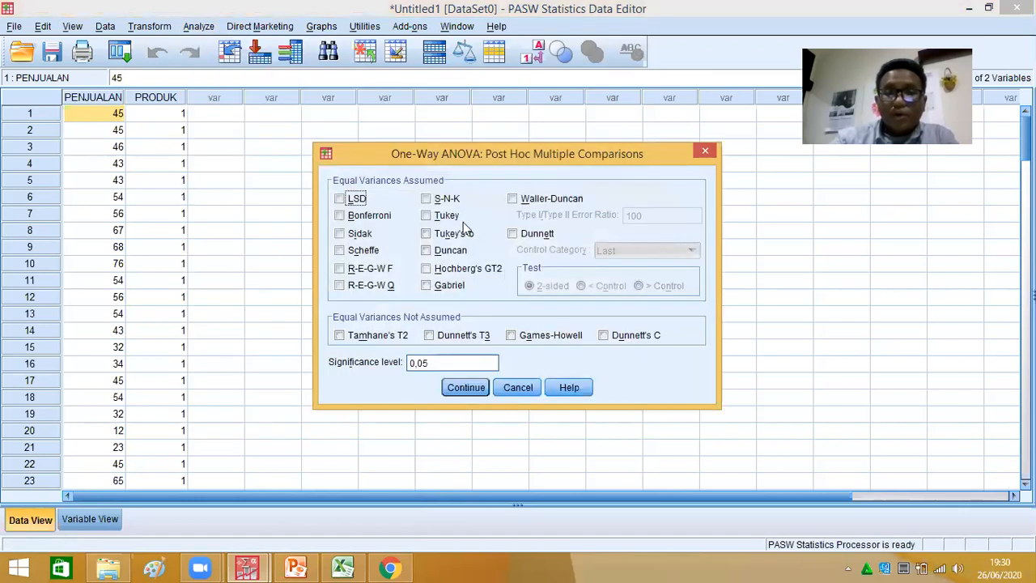
left_click(429, 217)
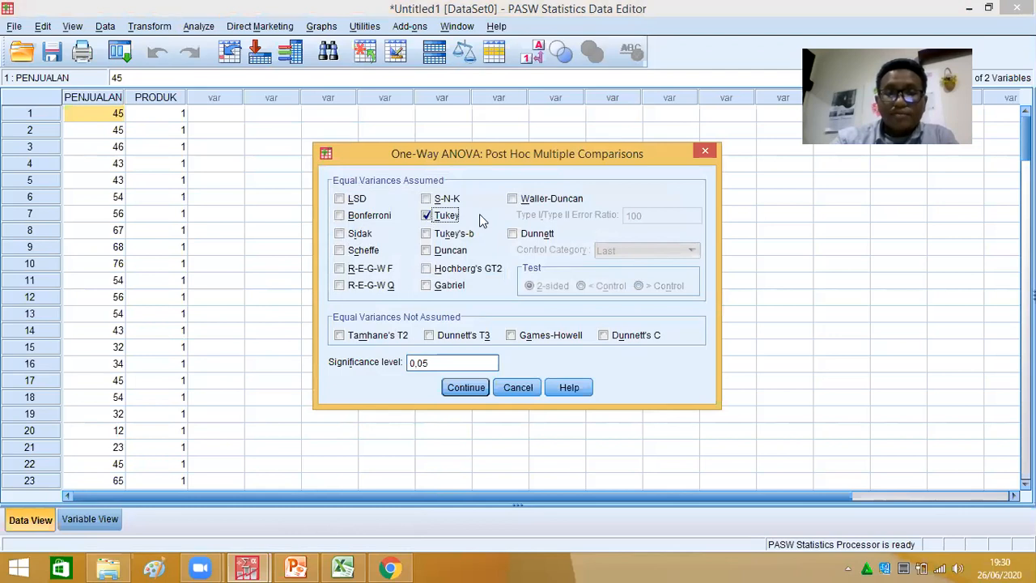
left_click(467, 388)
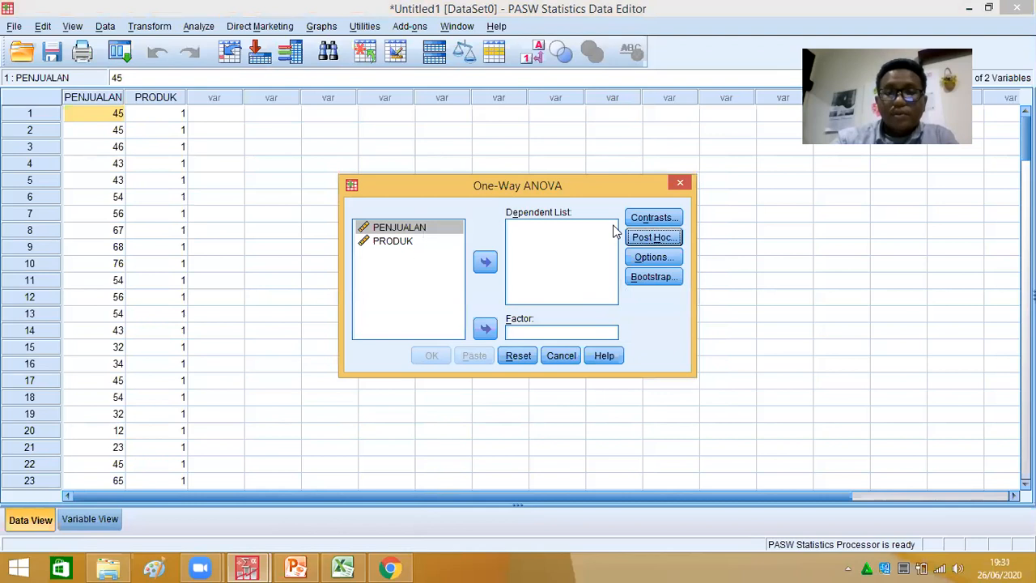
left_click(654, 225)
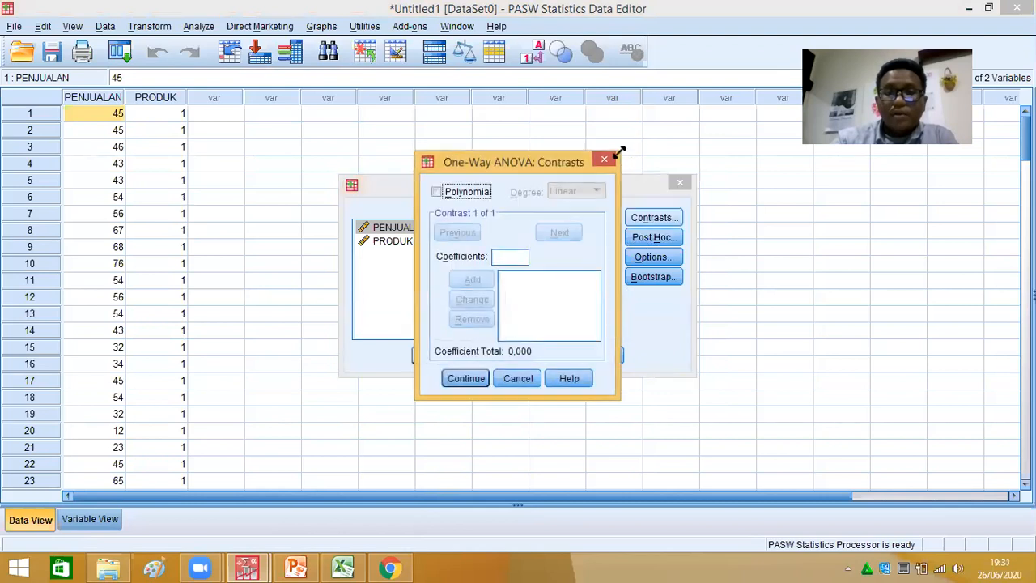
left_click(609, 157)
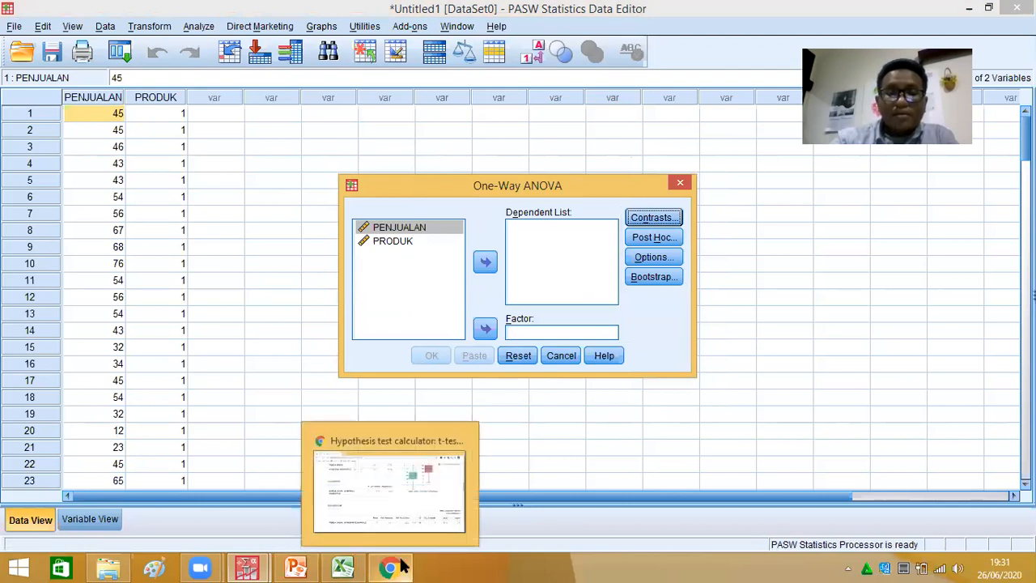
left_click(314, 567)
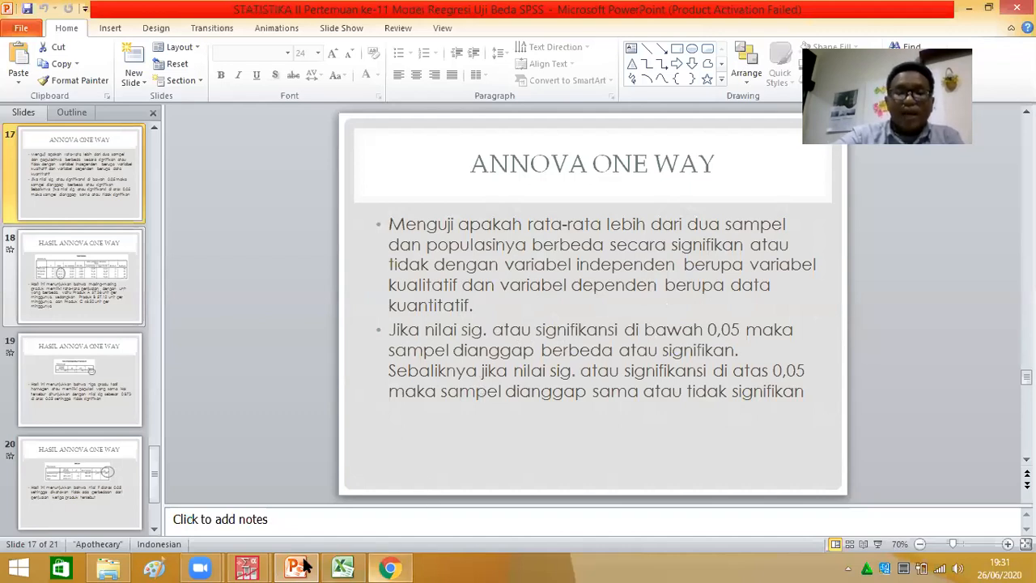
mouse_move(247, 567)
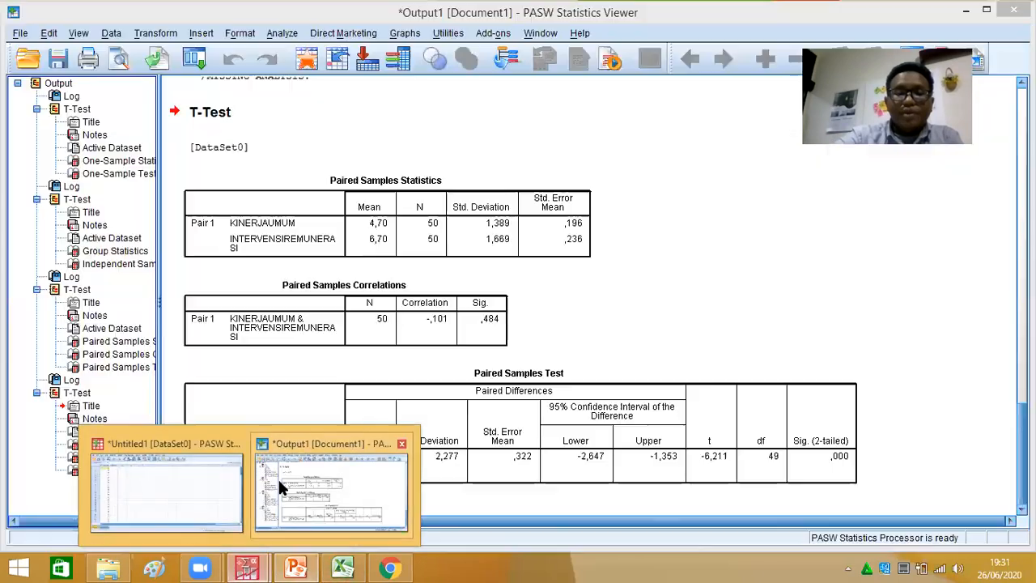
left_click(234, 460)
left_click(681, 184)
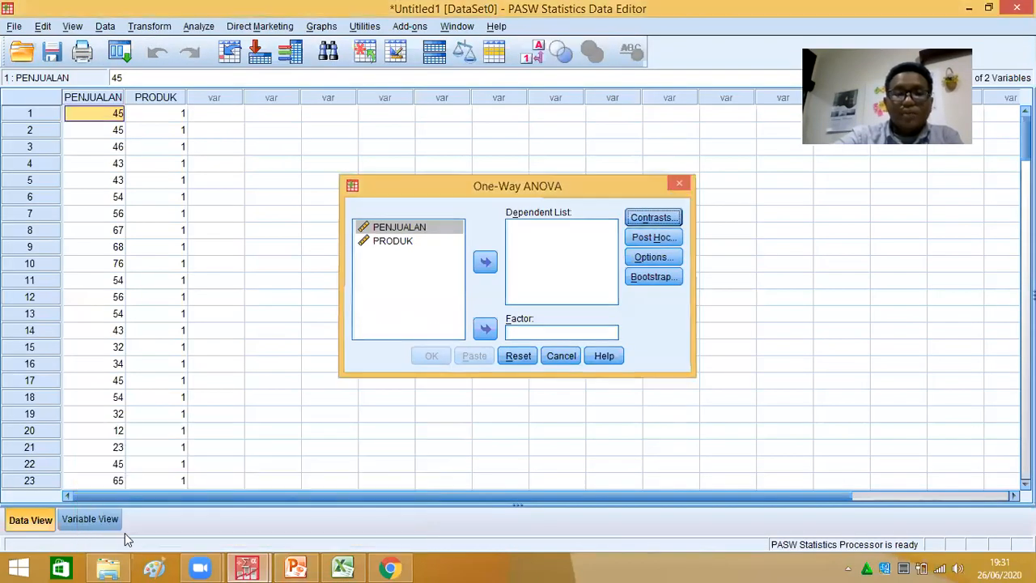
Set the measurement level of PRODUK to Nominal, keep PENJUALAN as Scale, and return to the data.
left_click(89, 519)
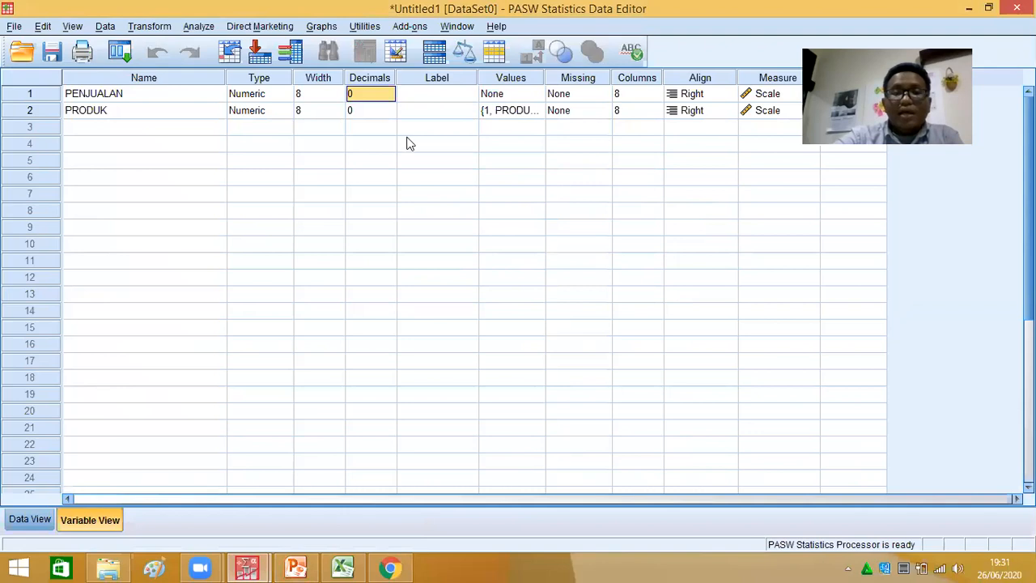
left_click(301, 566)
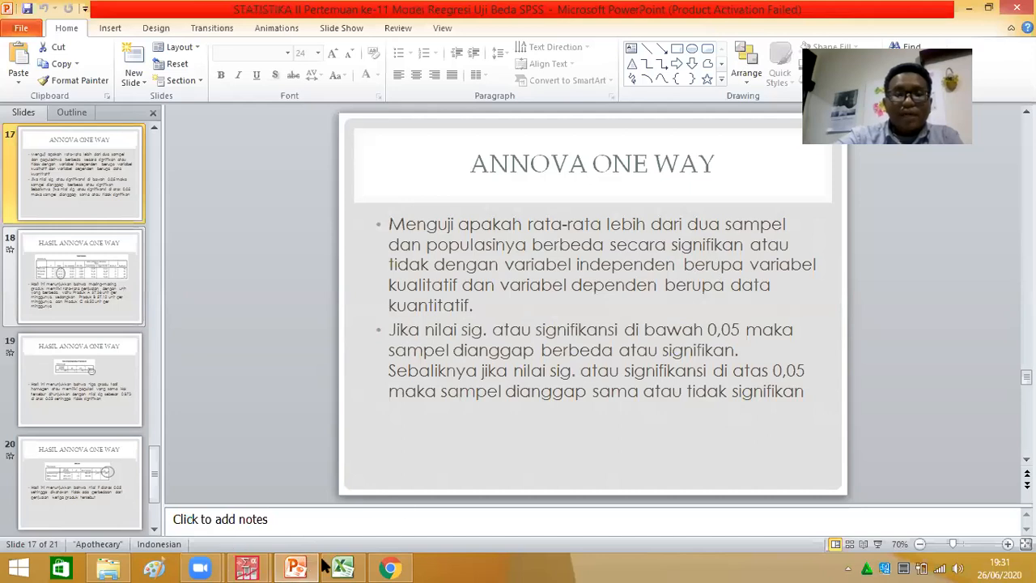
mouse_move(247, 567)
left_click(167, 504)
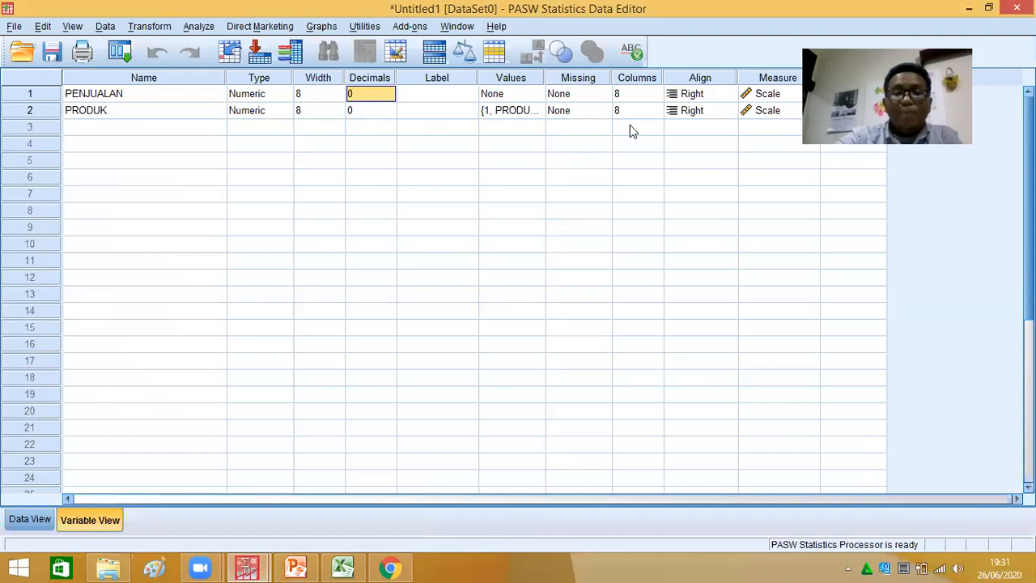
left_click(769, 113)
left_click(779, 157)
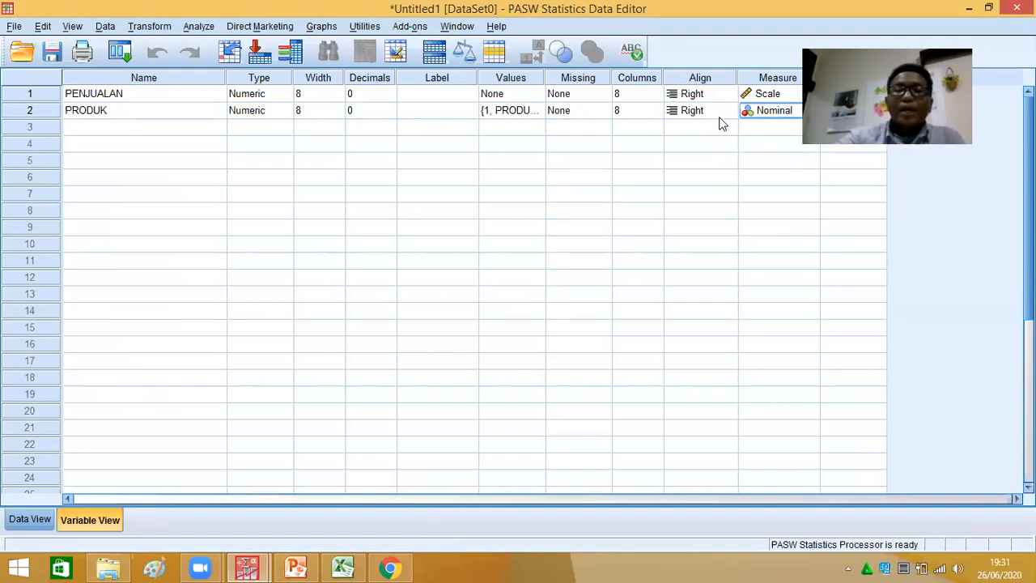
left_click(771, 99)
left_click(769, 107)
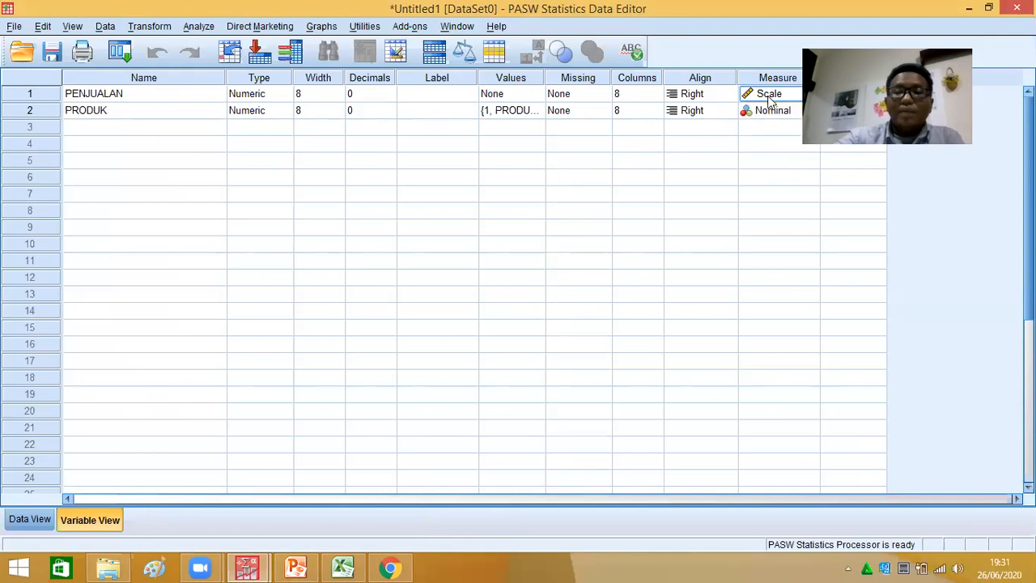
left_click(34, 520)
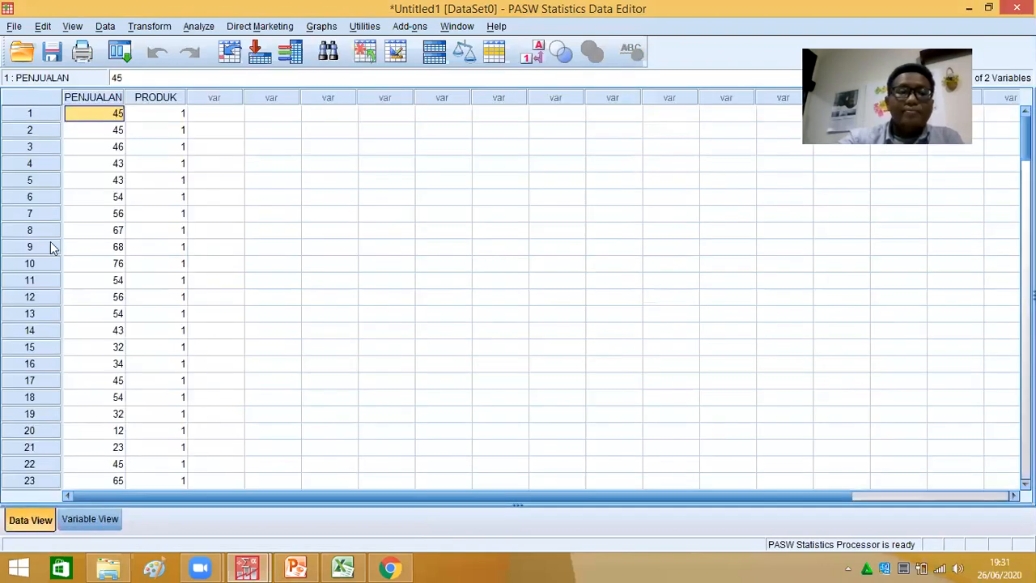
Run a One-Way ANOVA with PENJUALAN as the dependent variable and PRODUK as the factor.
left_click(199, 25)
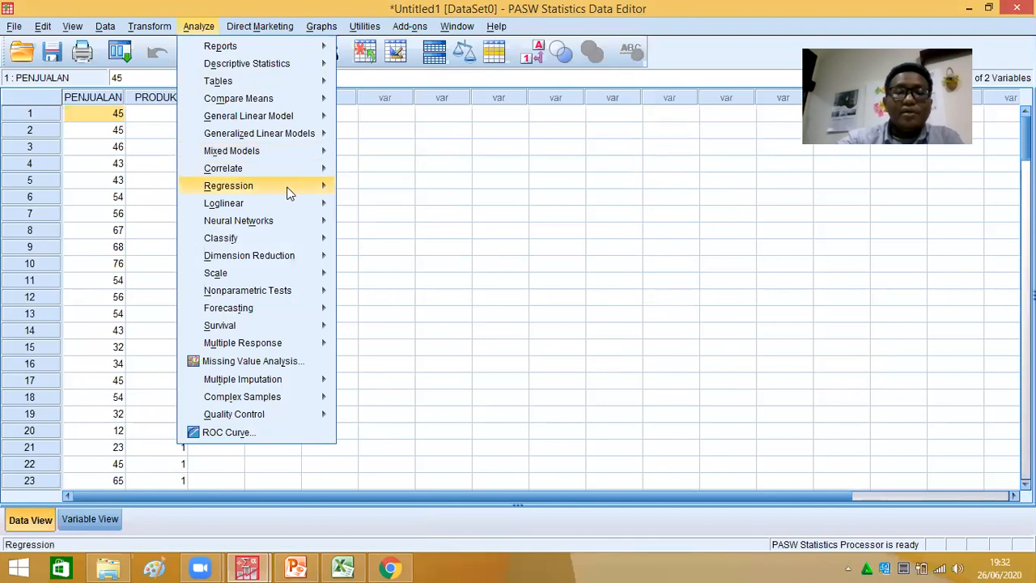
mouse_move(290, 191)
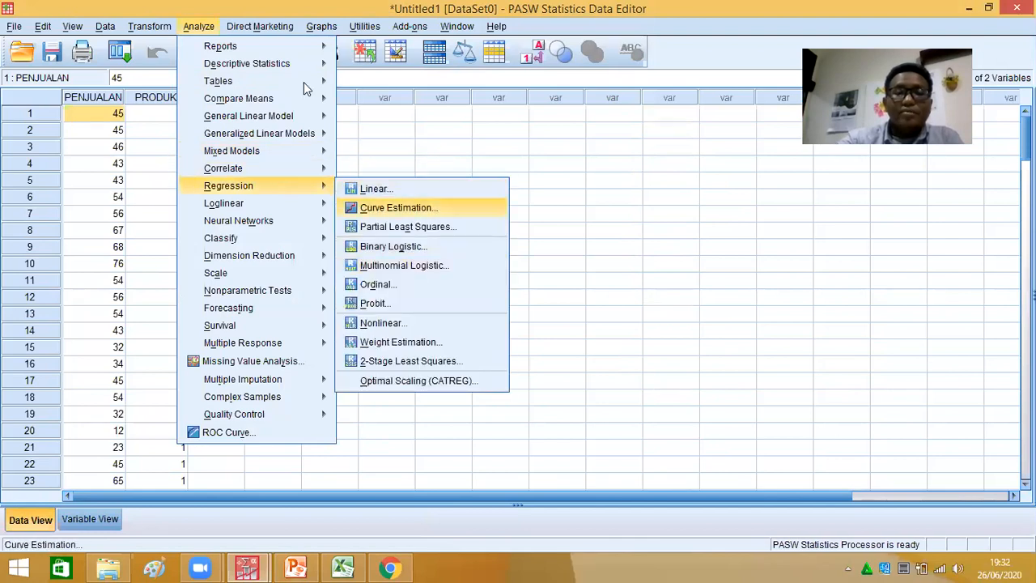
mouse_move(300, 98)
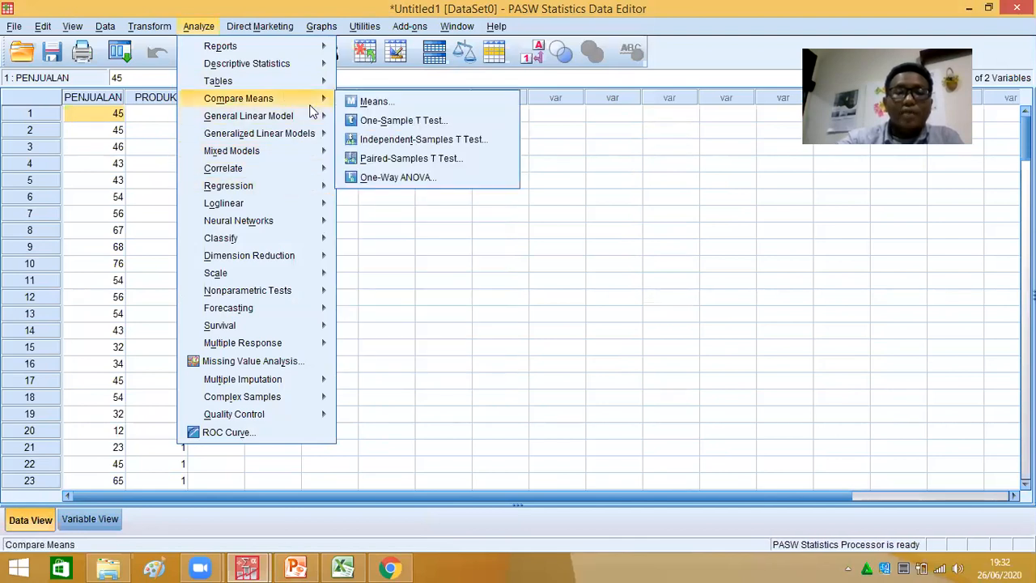
left_click(402, 179)
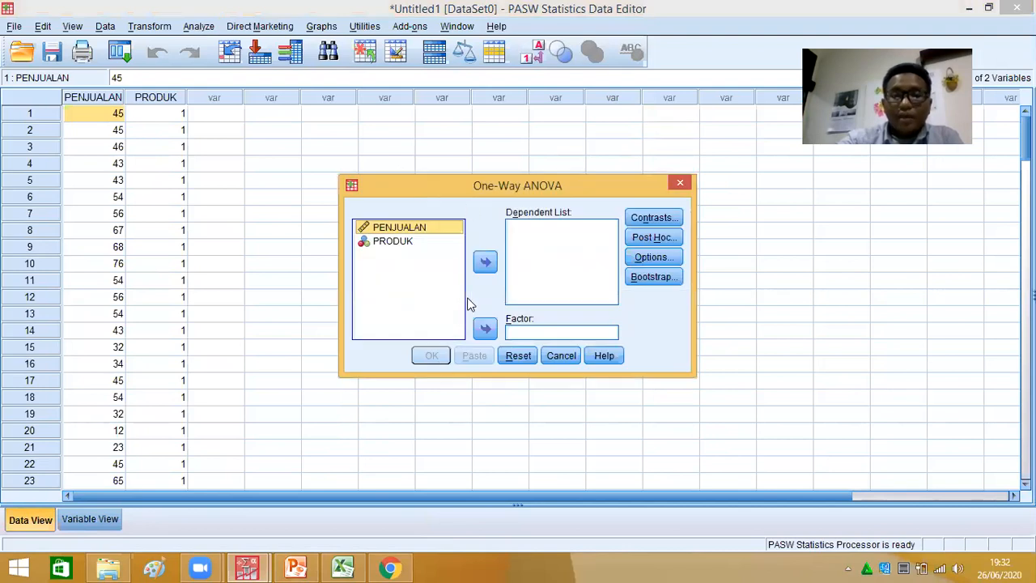
left_click(288, 567)
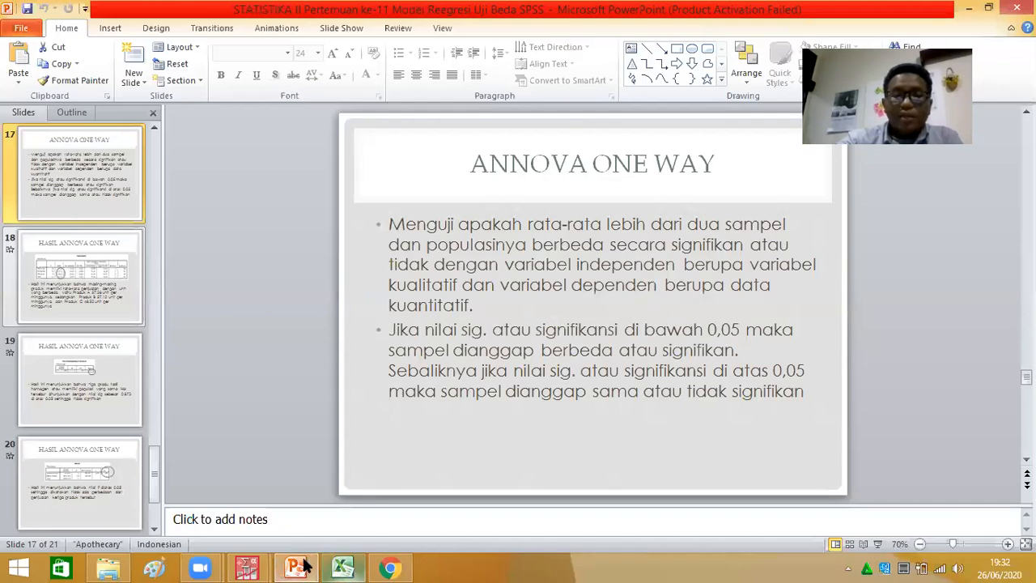
mouse_move(257, 567)
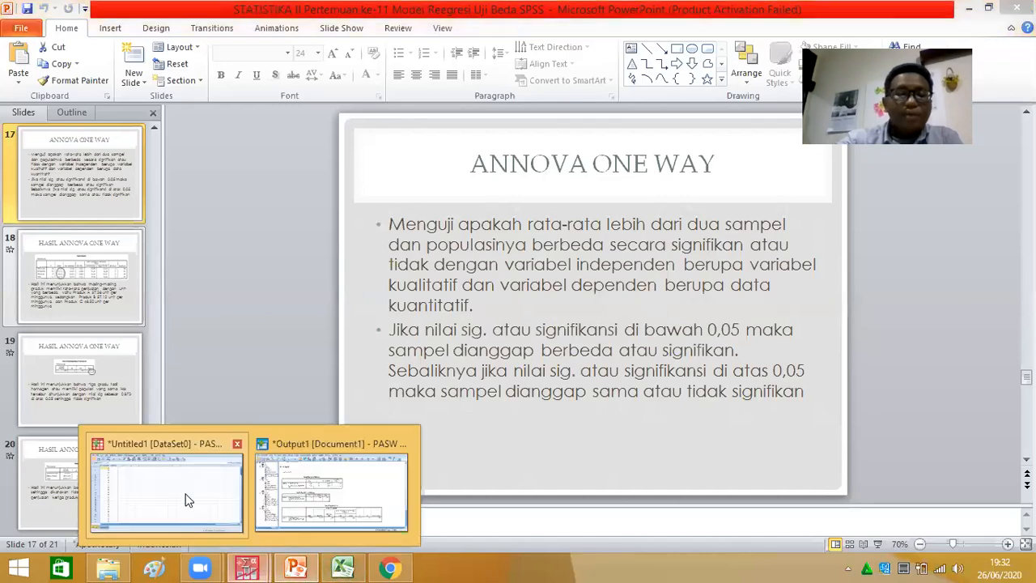
left_click(185, 497)
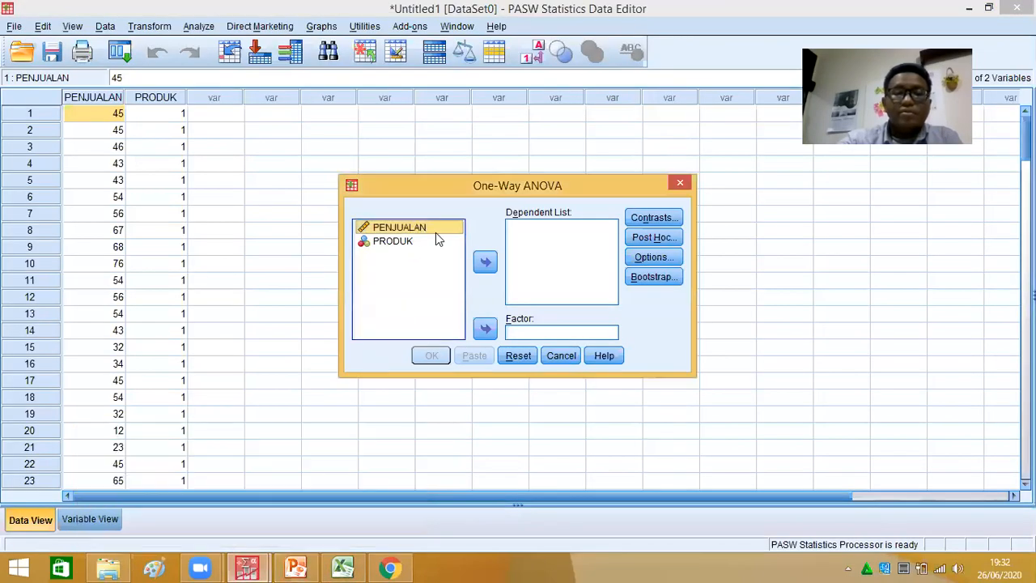
left_click(420, 242)
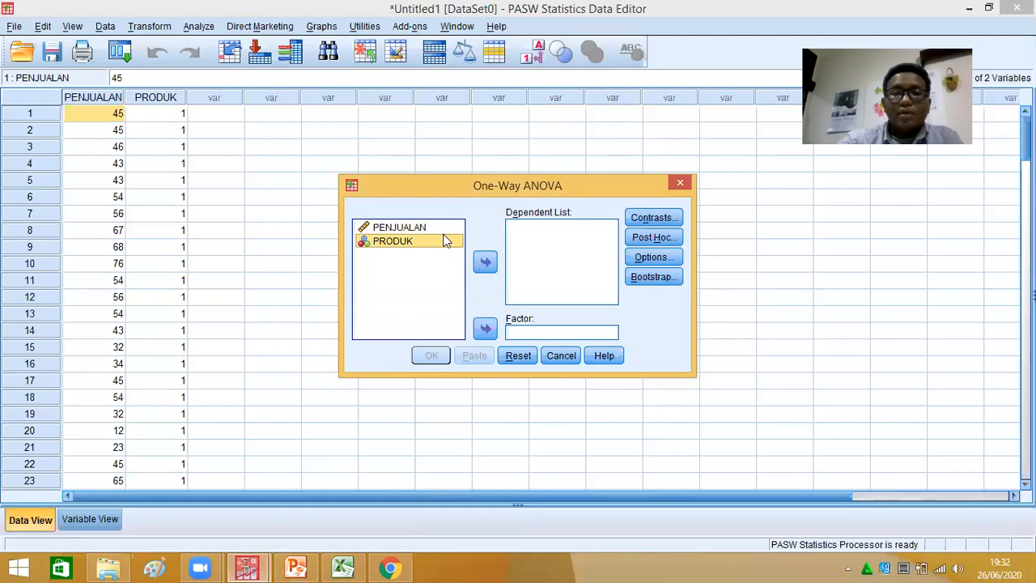
left_click(482, 331)
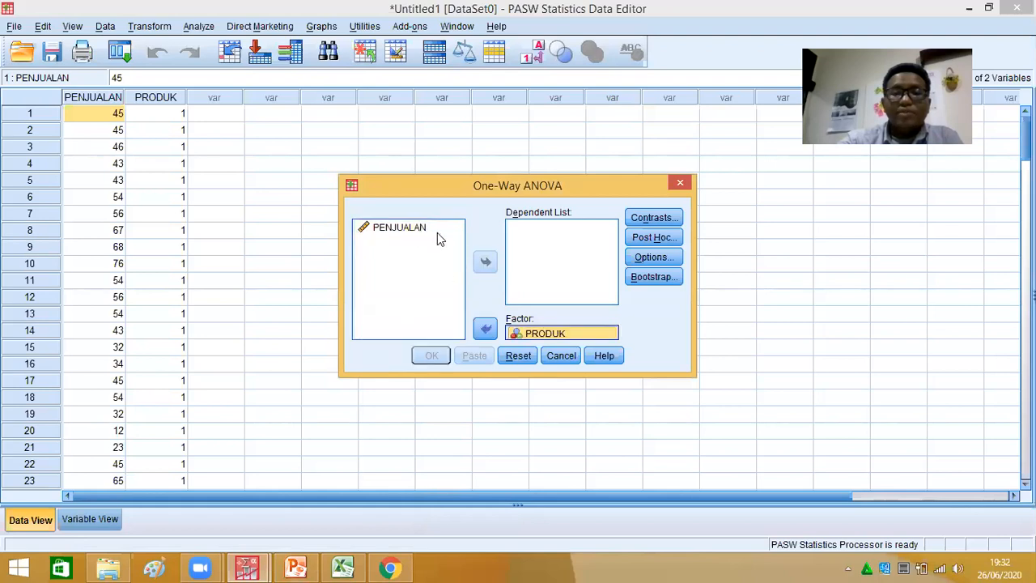
left_click(437, 230)
left_click(485, 261)
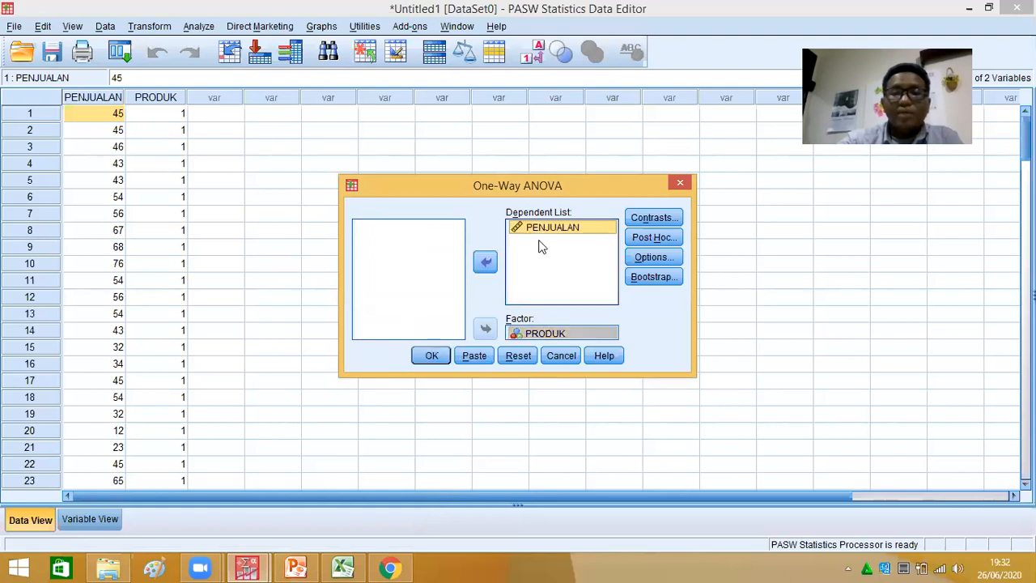
left_click(432, 356)
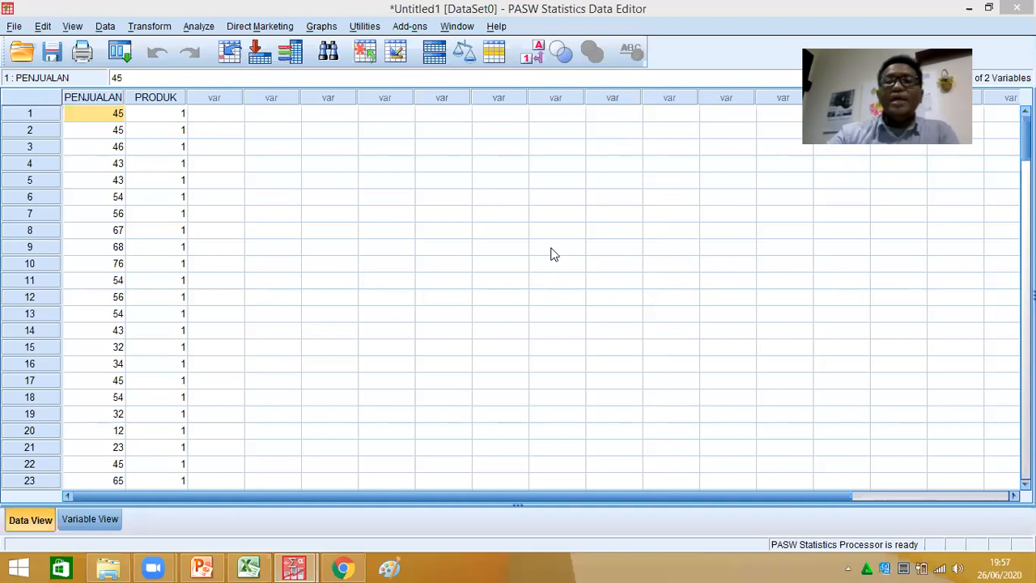
Switch to PowerPoint and review the one-way ANOVA result and paired t-test slides, ending on the three-product STUDI KASUS slide.
left_click_drag(202, 567, 340, 567)
left_click(340, 567)
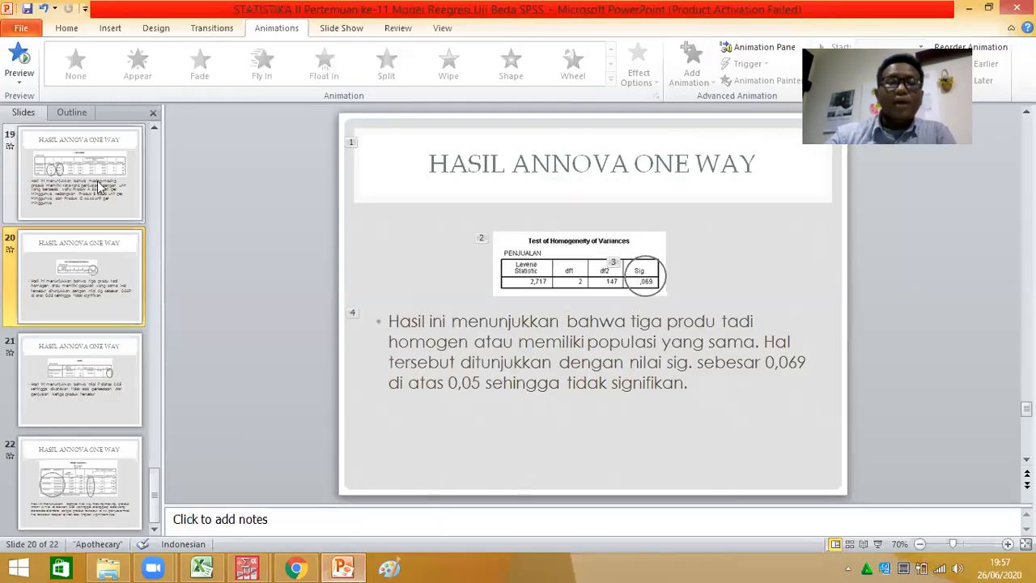
left_click(63, 371)
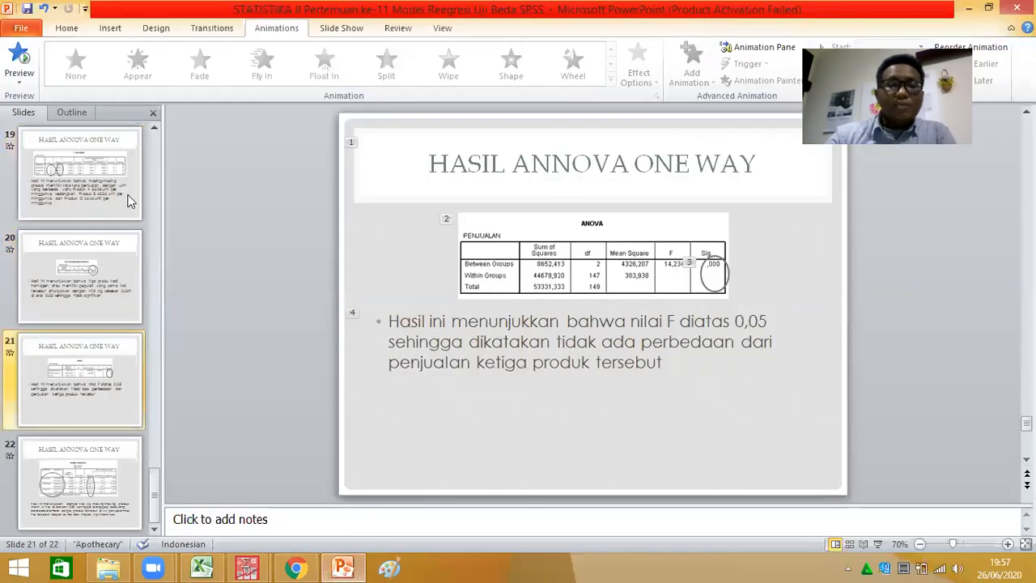
left_click(146, 158)
scroll(147, 162, "up", 6)
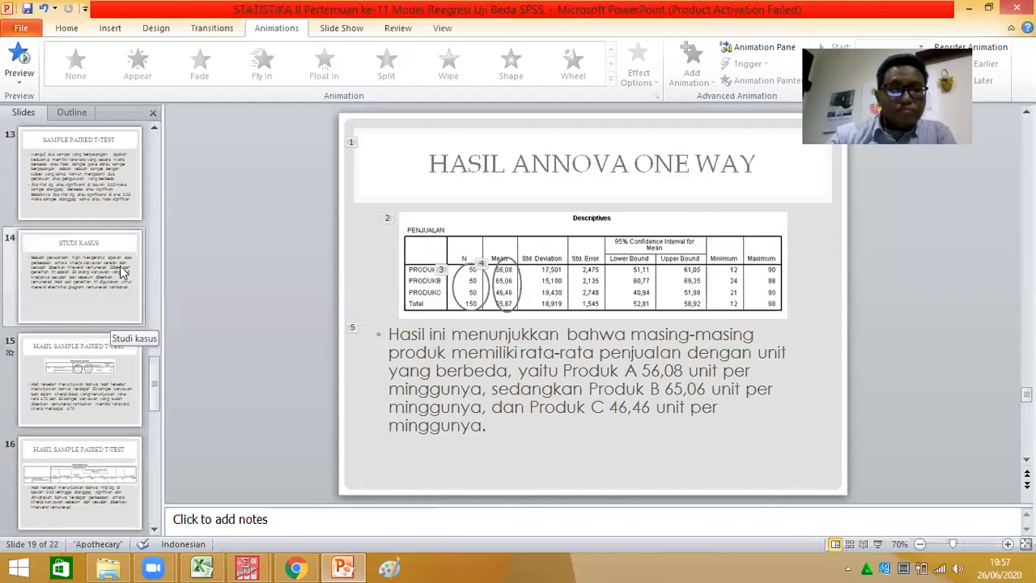
left_click(80, 275)
left_click(66, 156)
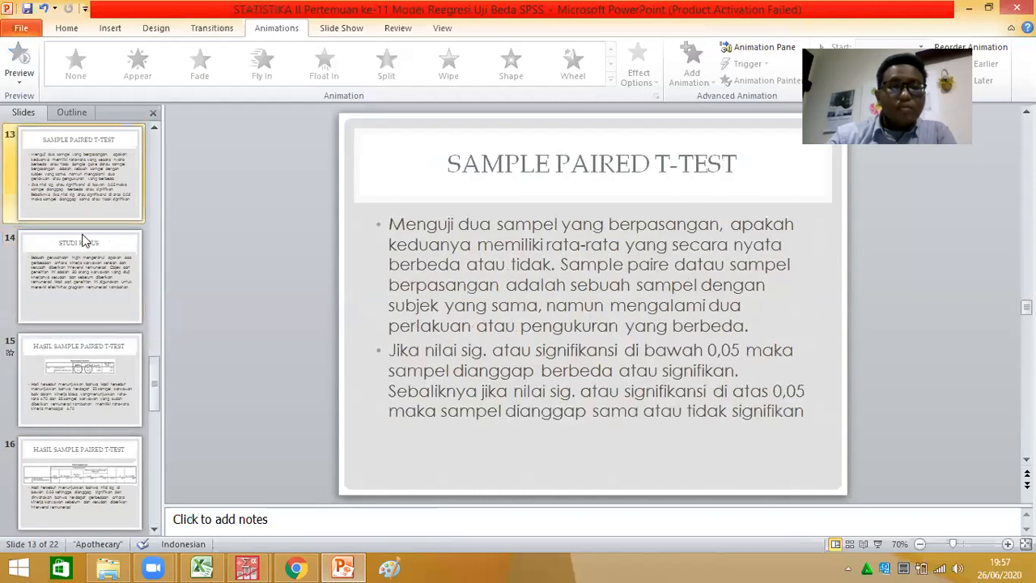
left_click(84, 387)
left_click(142, 470)
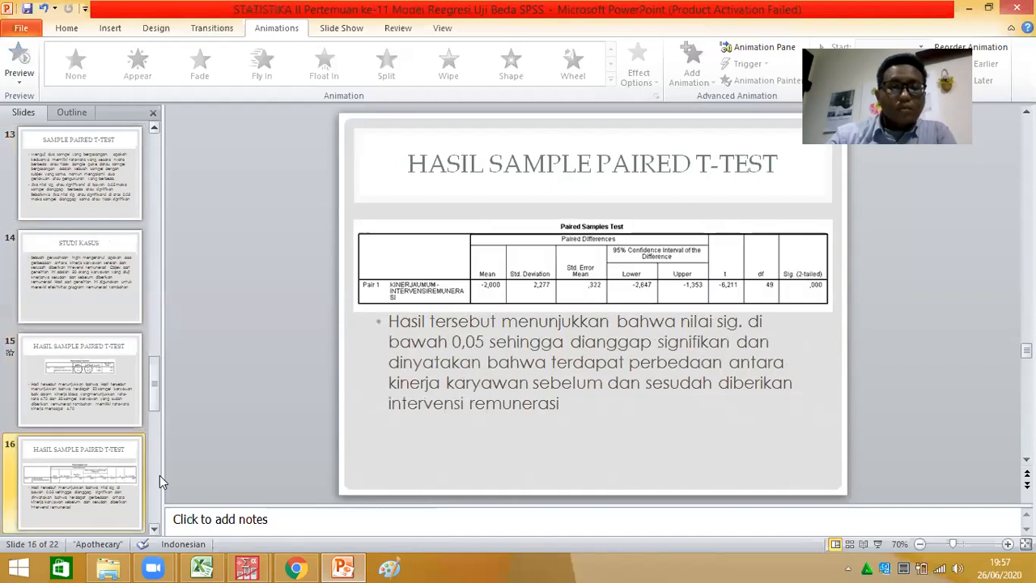
scroll(154, 476, "down", 3)
left_click(128, 396)
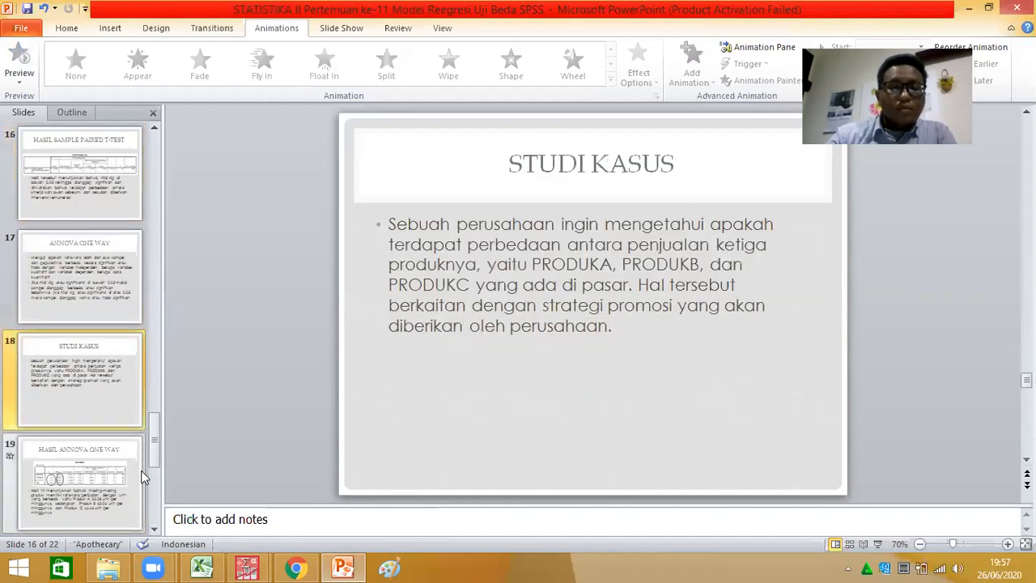
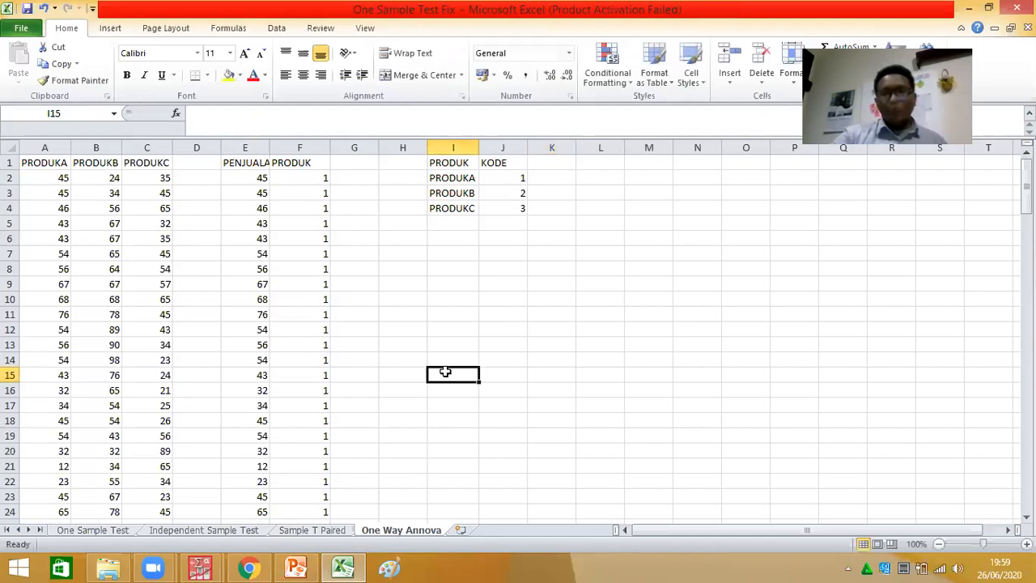
Examine the product sales data in the One Way Annova sheet in Excel, going down to row 41.
key("Down")
key("Down")
key("Down")
key("Down")
key("Down")
key("Down")
key("Down")
key("Down")
key("Down")
key("Down")
key("Down")
key("Down")
key("Down")
key("Down")
key("Down")
key("Down")
key("Down")
key("Down")
key("Down")
key("Down")
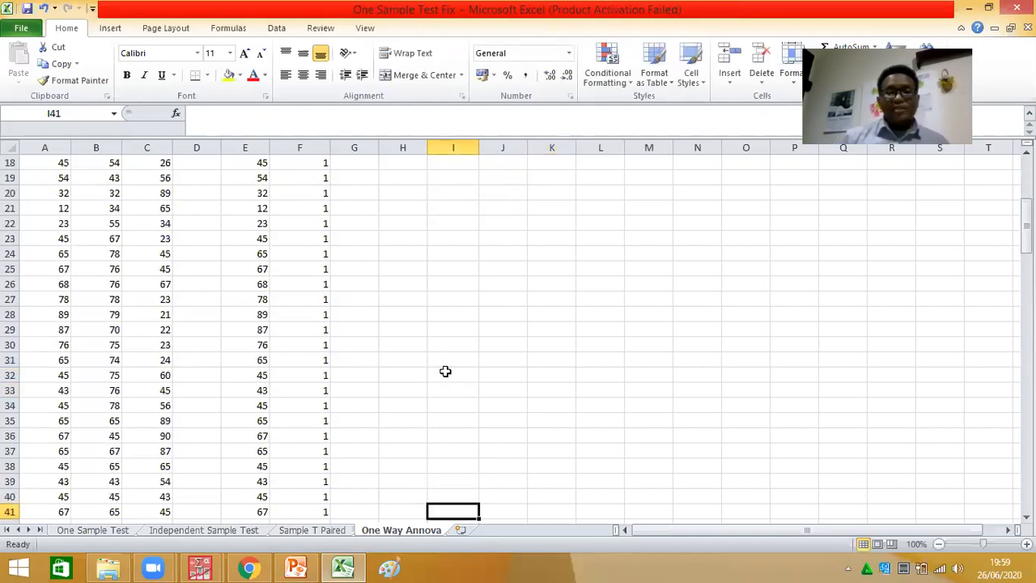
Examine the stacked sales values and product codes in the One Way Annova sheet down to row 120, and return to the top.
key("Down")
key("Down")
key("Down")
key("Down")
key("Down")
key("Down")
key("Down")
key("Down")
key("Down")
key("Down")
key("Down")
key("Down")
key("Down")
key("Down")
key("Down")
key("Down")
key("Down")
key("Down")
key("Down")
key("Down")
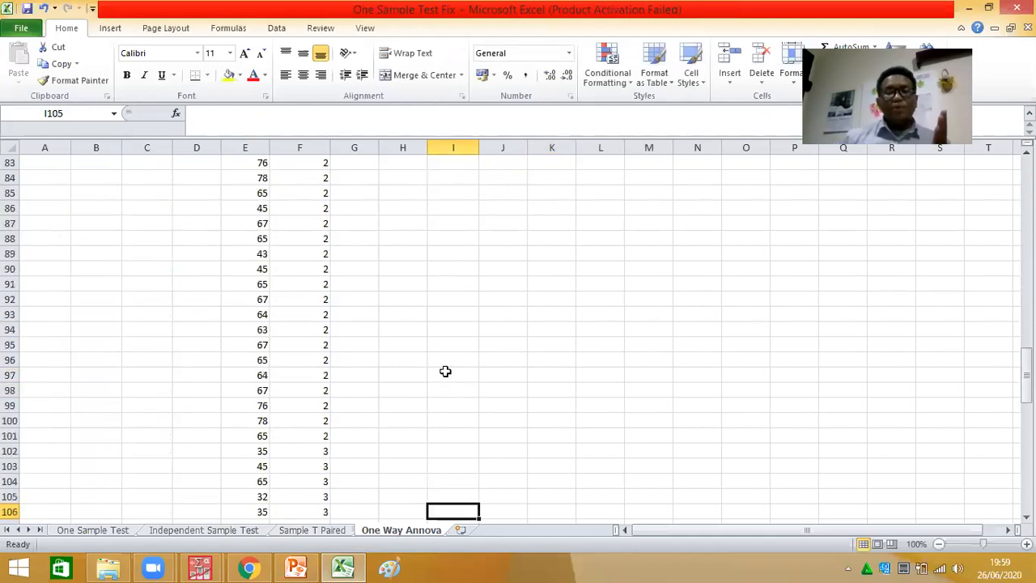
key("Down")
key("Down")
key("Down")
key("Down")
key("Down")
key("Down")
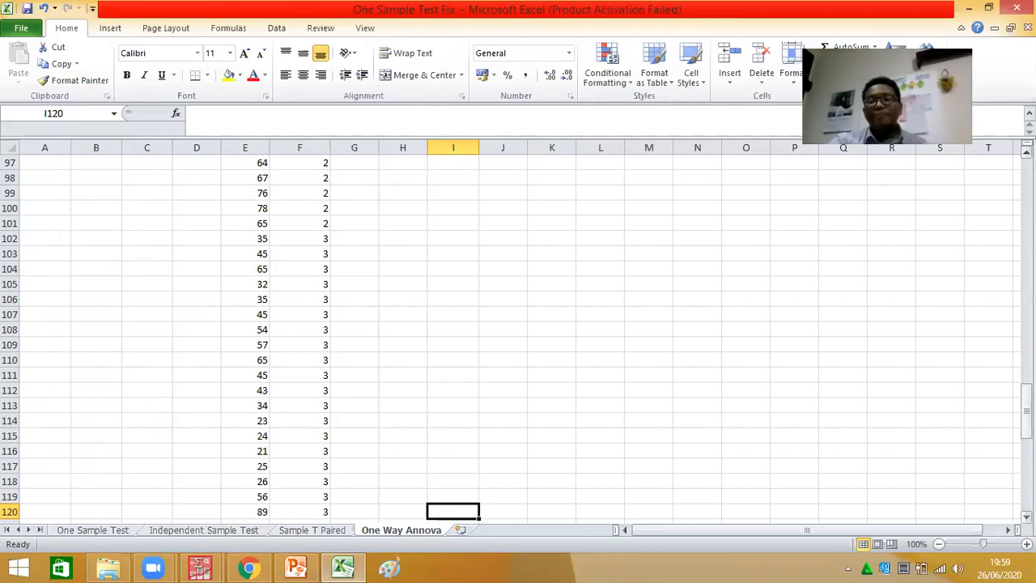
left_click_drag(1027, 409, 1027, 186)
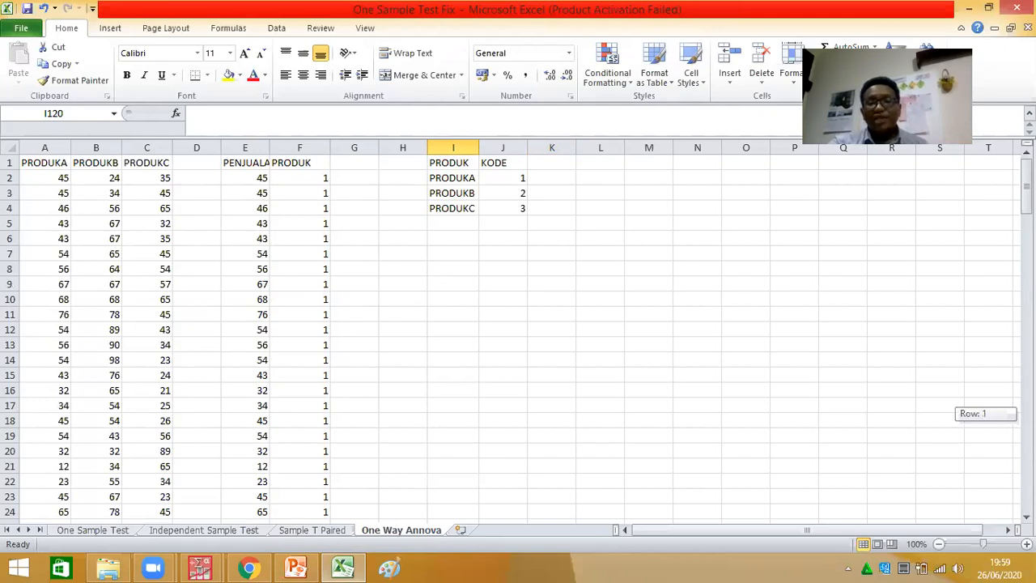
left_click(543, 284)
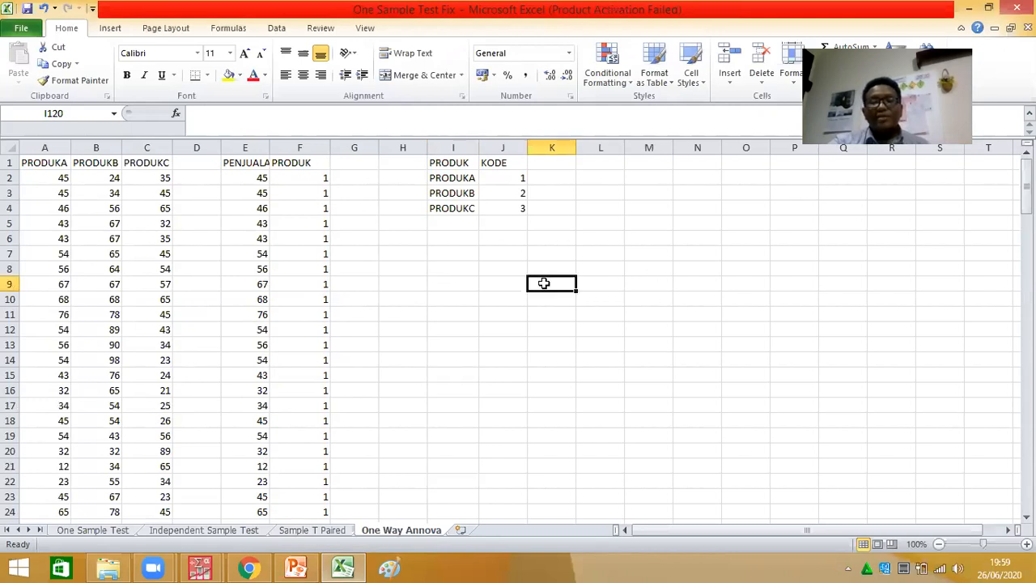
left_click(397, 224)
left_click(287, 195)
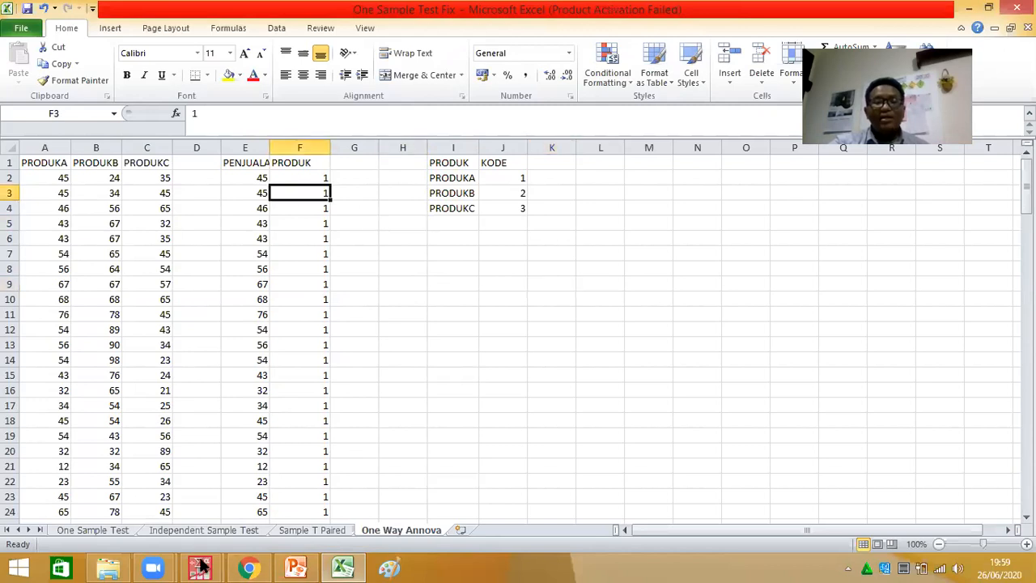
Switch to the PASW Statistics Data Editor and delete the existing PENJUALAN and PRODUK variables.
mouse_move(200, 567)
left_click(151, 478)
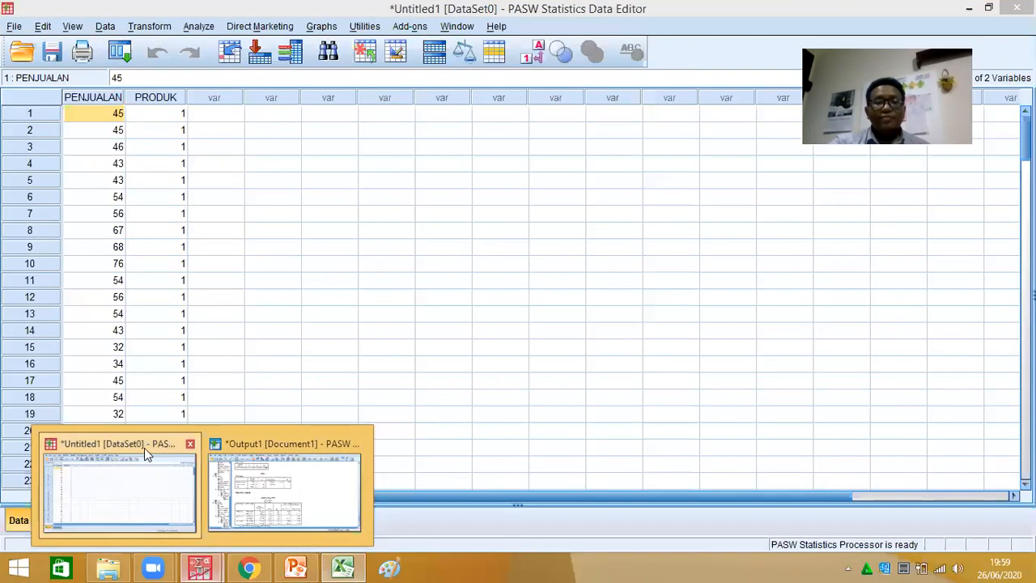
left_click(91, 519)
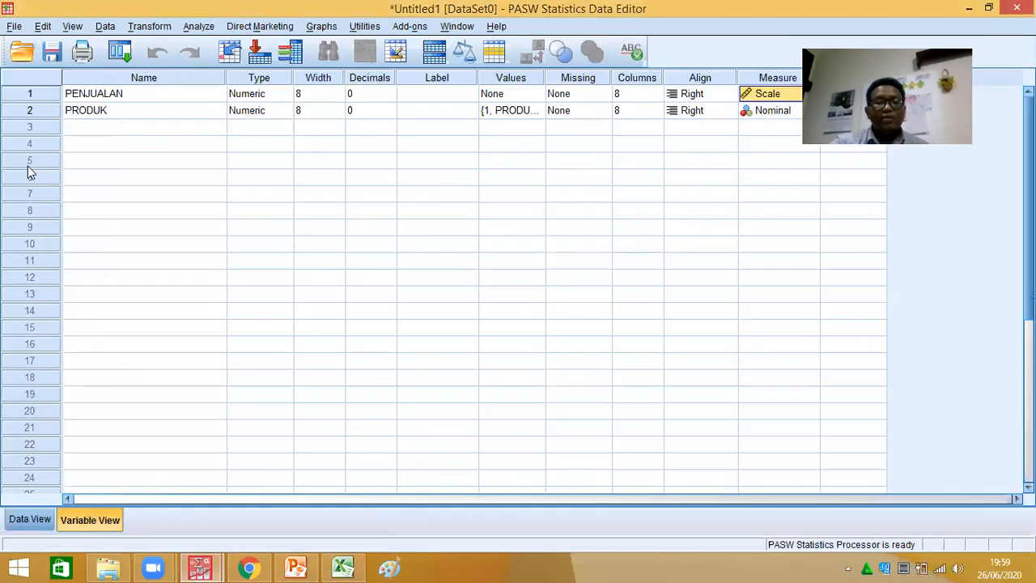
left_click(44, 97)
left_click(36, 108, "shift")
right_click(36, 108)
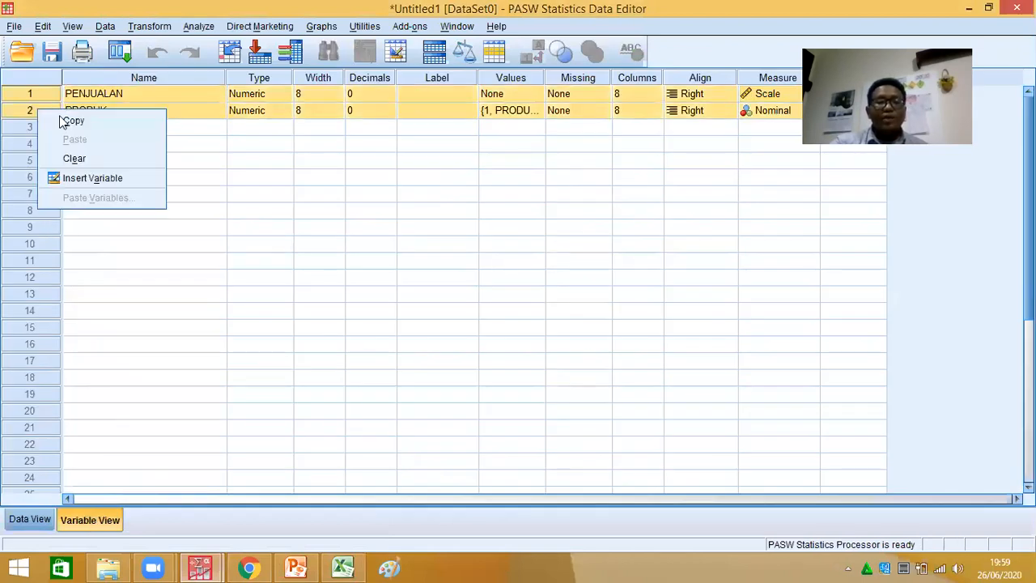
left_click(76, 159)
Define two new variables named PENJUALAN and KODE, and set KODE's measurement level to Nominal.
left_click(115, 91)
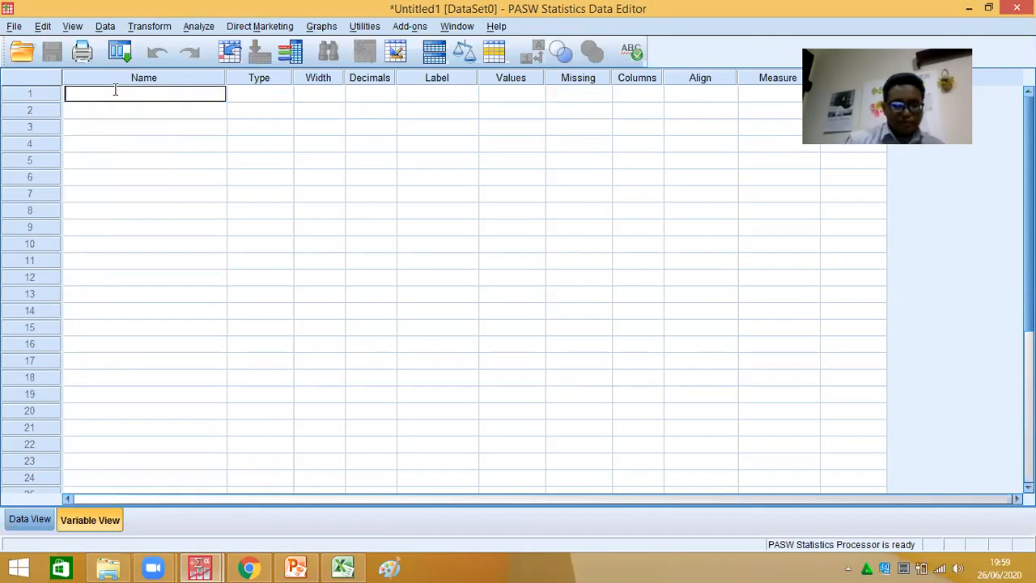
type("PENJUALAN")
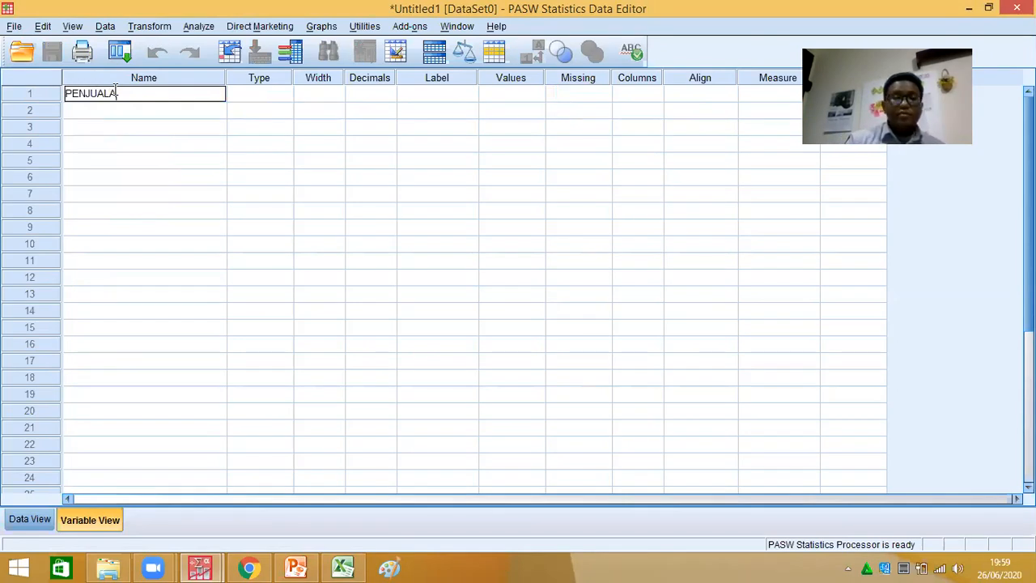
left_click(104, 110)
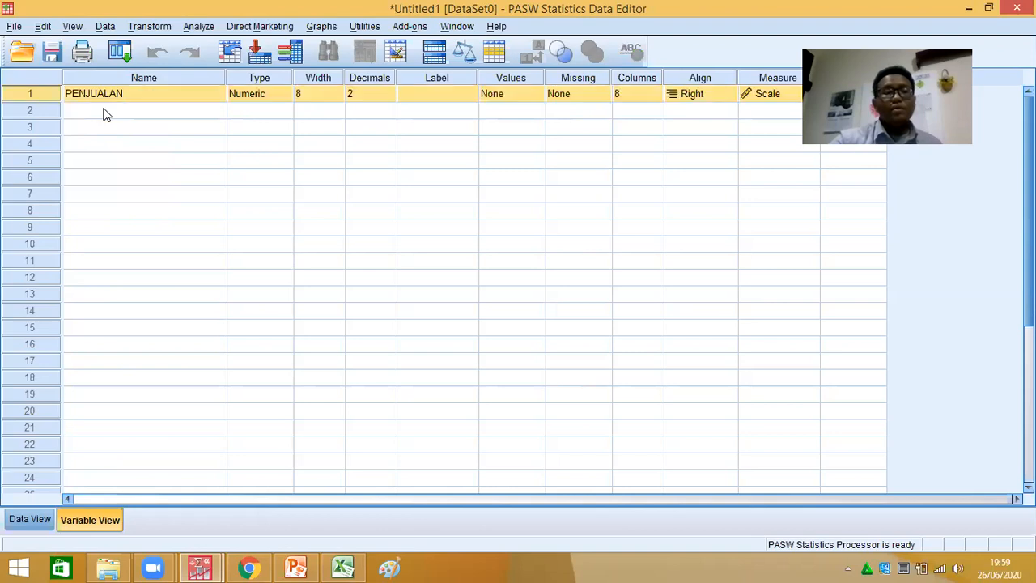
type("KODE")
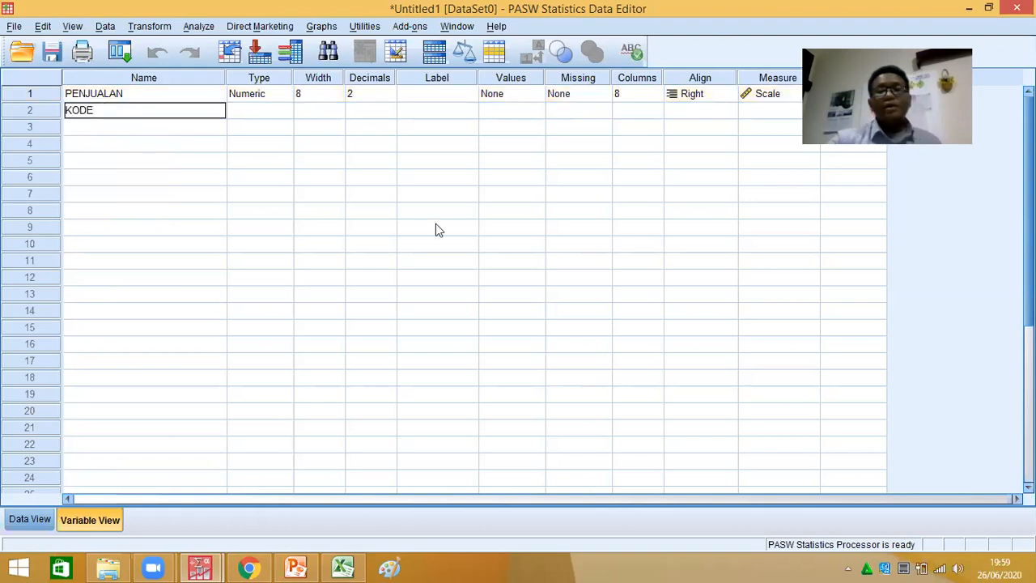
left_click(606, 116)
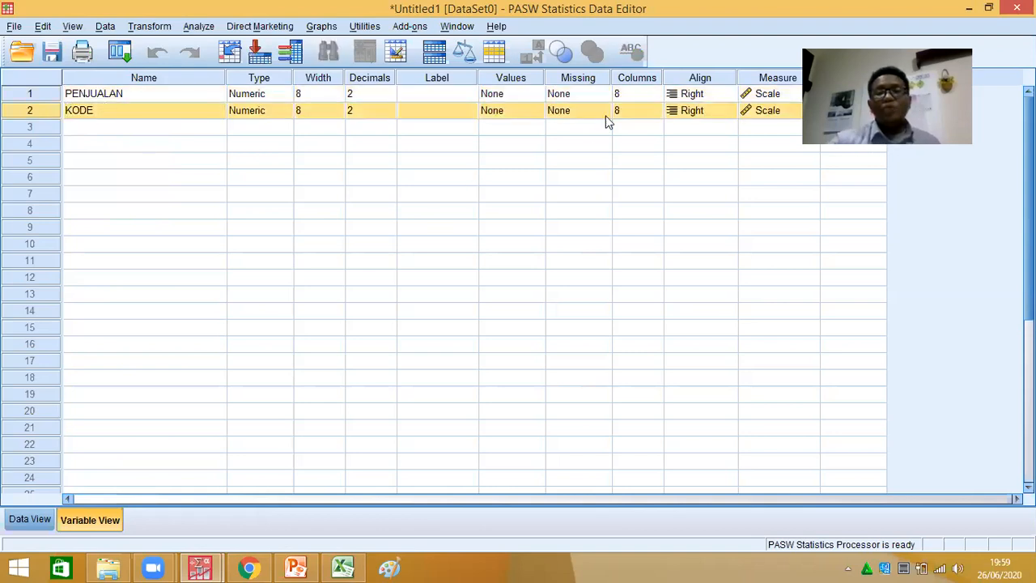
left_click(764, 110)
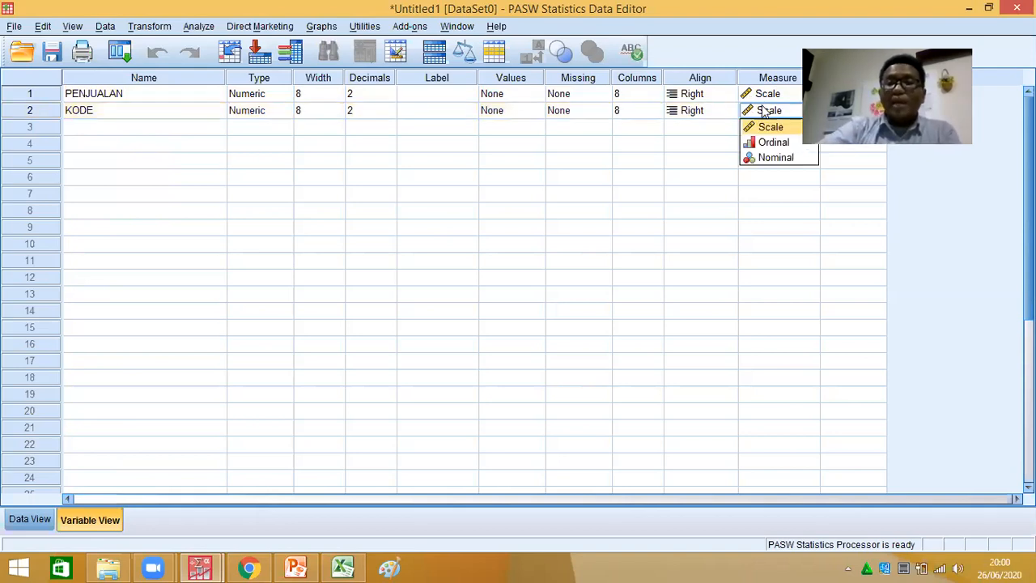
left_click(787, 158)
Assign value labels to KODE: 1 = PRODUKA, 2 = PRODUKB and 3 = PRODUKC.
left_click(526, 112)
left_click(535, 112)
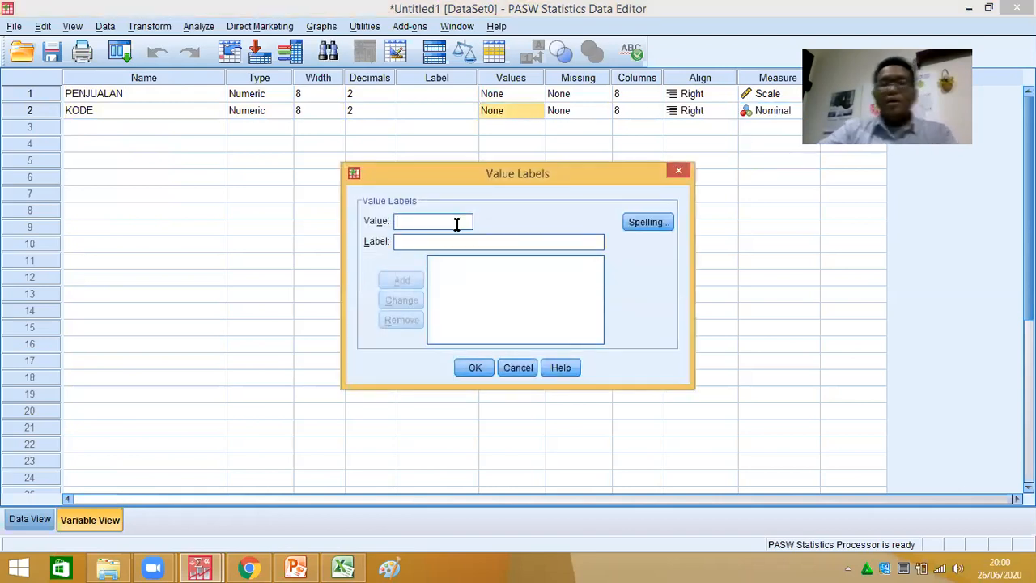
type("1")
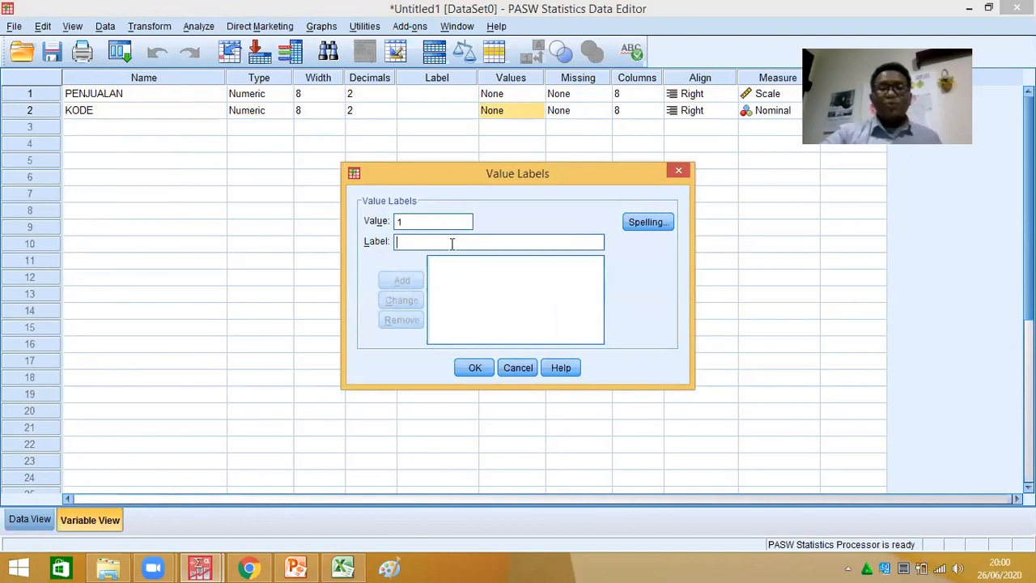
left_click(452, 243)
type("PRODUKA")
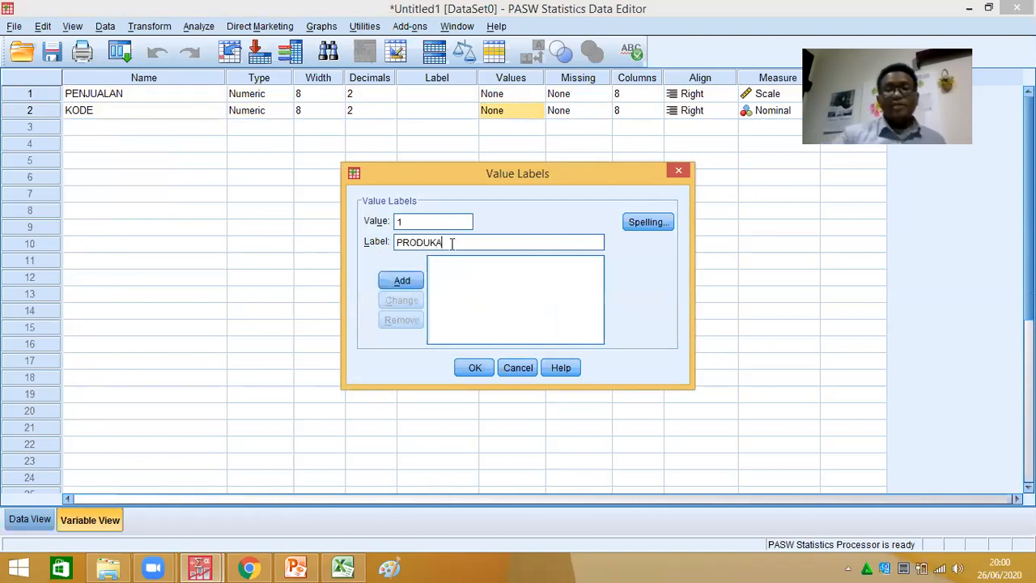
left_click(409, 281)
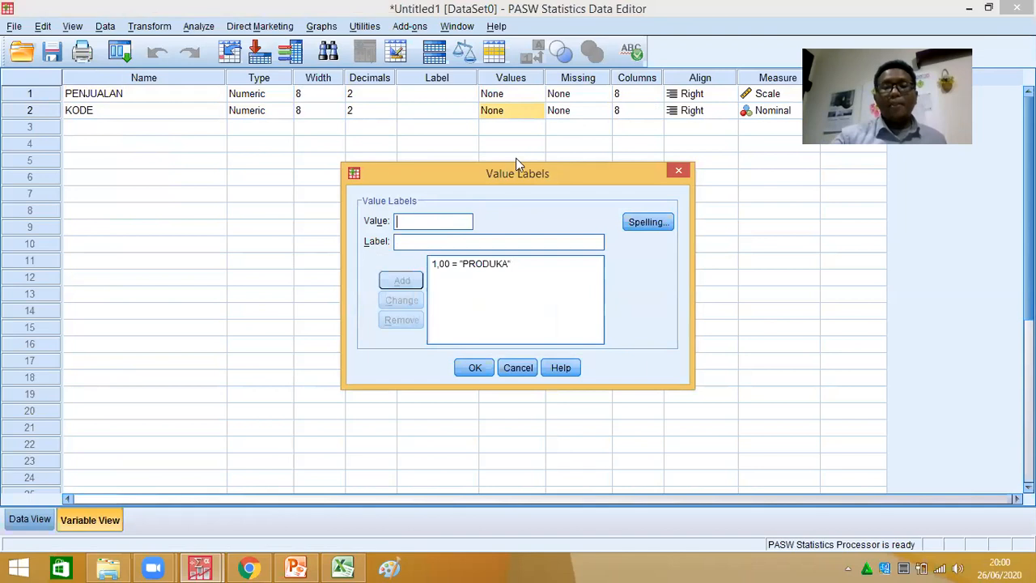
type("2")
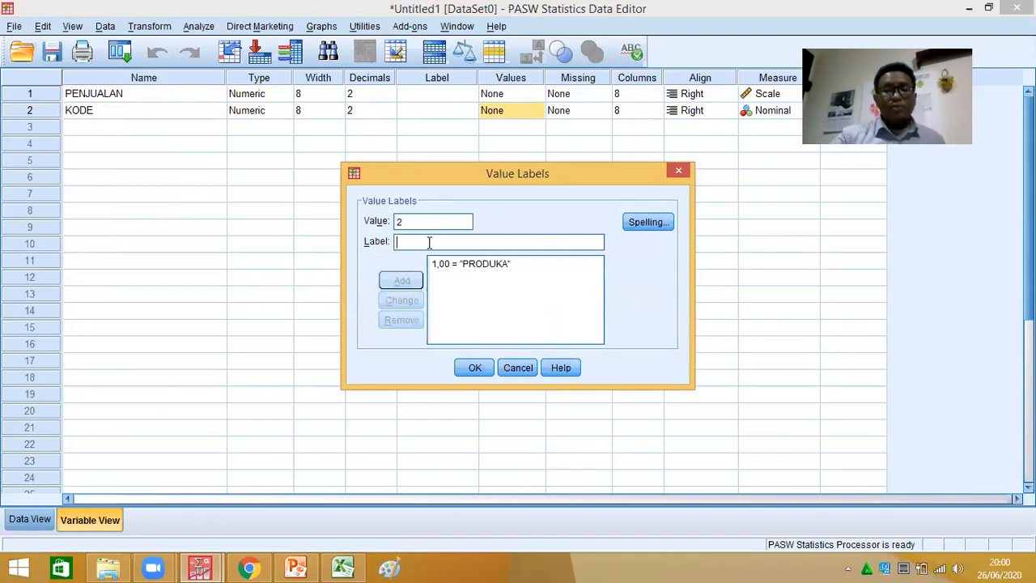
left_click(429, 243)
type("PRODUKB")
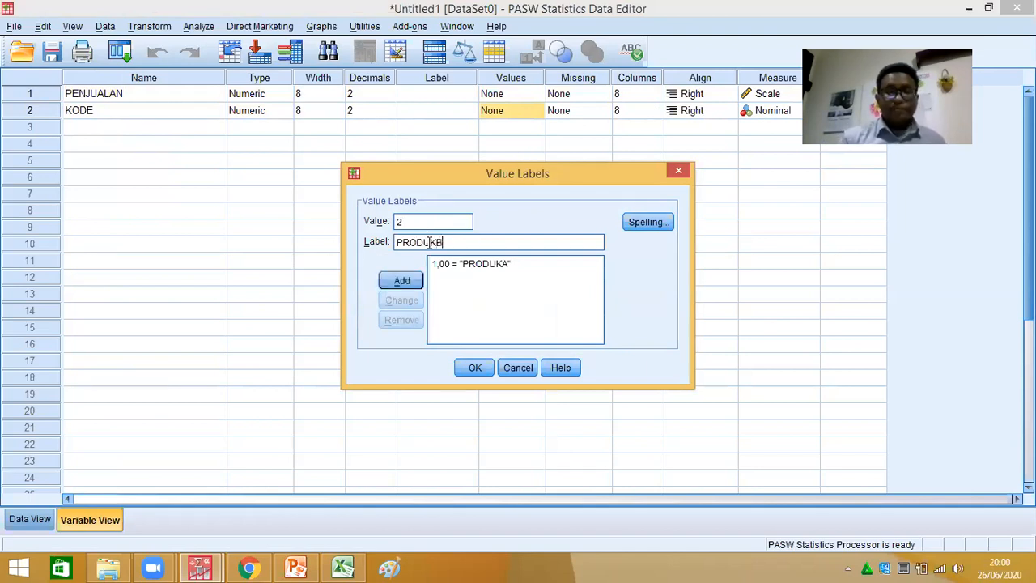
left_click(405, 280)
type("3")
left_click(426, 237)
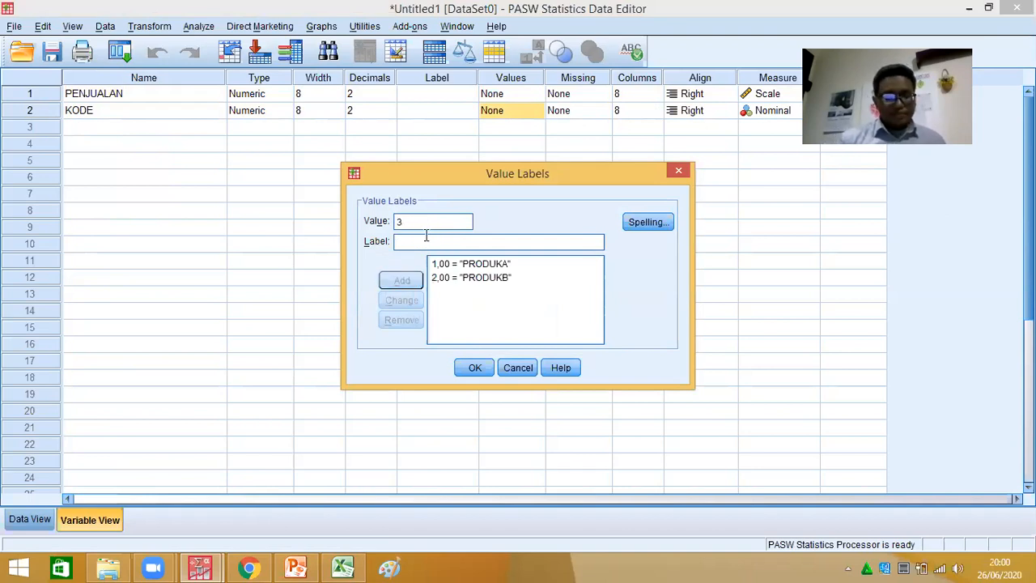
type("PRODUKC")
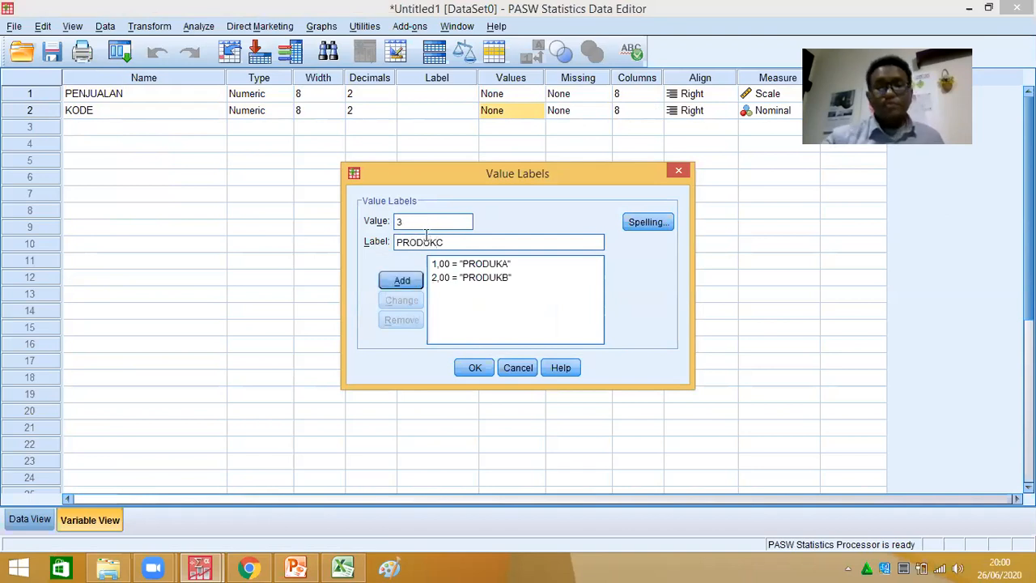
left_click(414, 282)
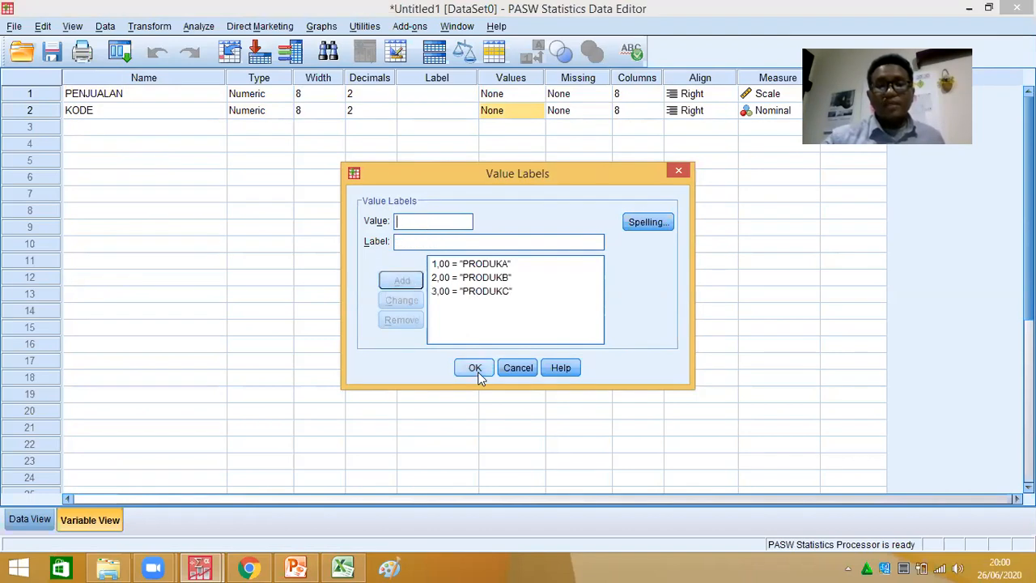
left_click(475, 369)
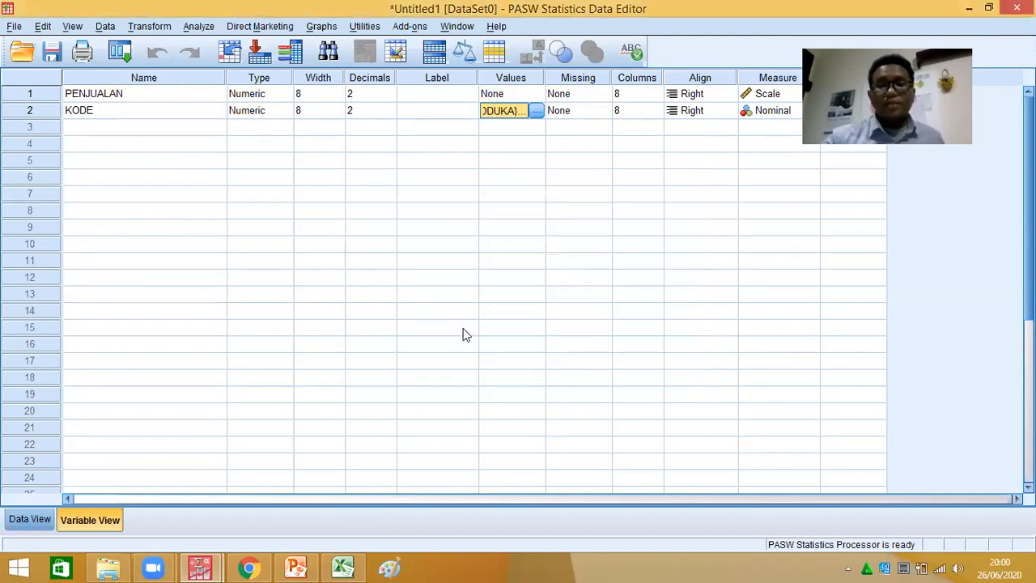
Set the number of decimals to 0 for both PENJUALAN and KODE.
left_click(385, 95)
left_click(390, 98)
left_click(390, 98)
left_click(390, 112)
left_click(390, 114)
left_click(391, 114)
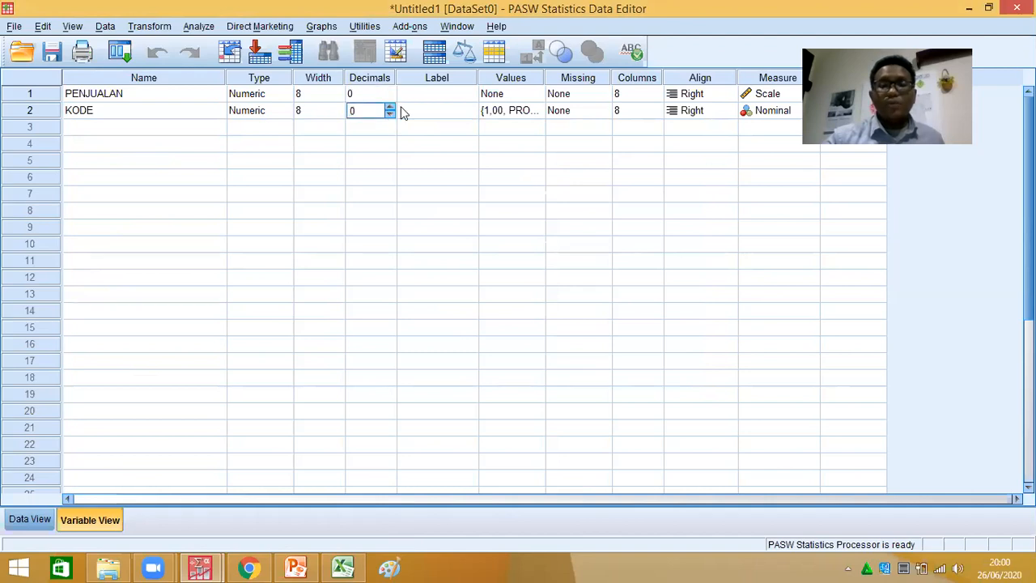
Switch to Excel and copy the PENJUALAN and PRODUK values in columns E and F, starting from row 2 without the headers.
left_click(38, 517)
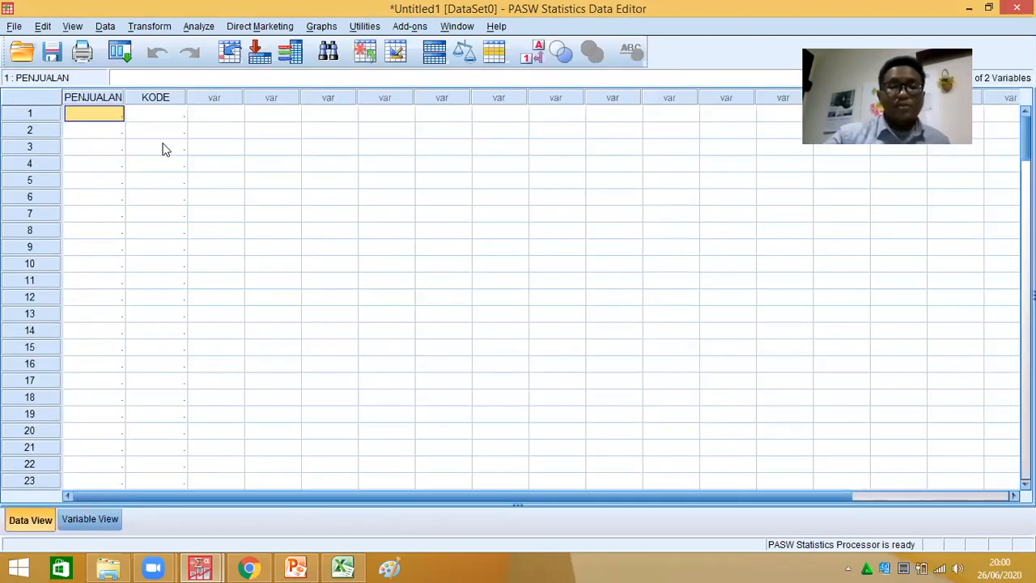
left_click(342, 567)
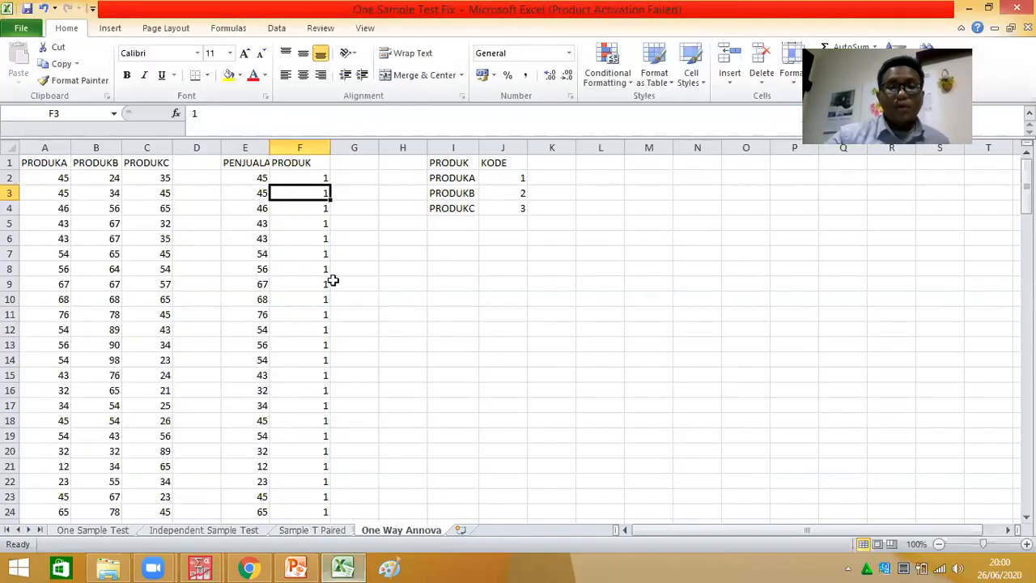
left_click(243, 175)
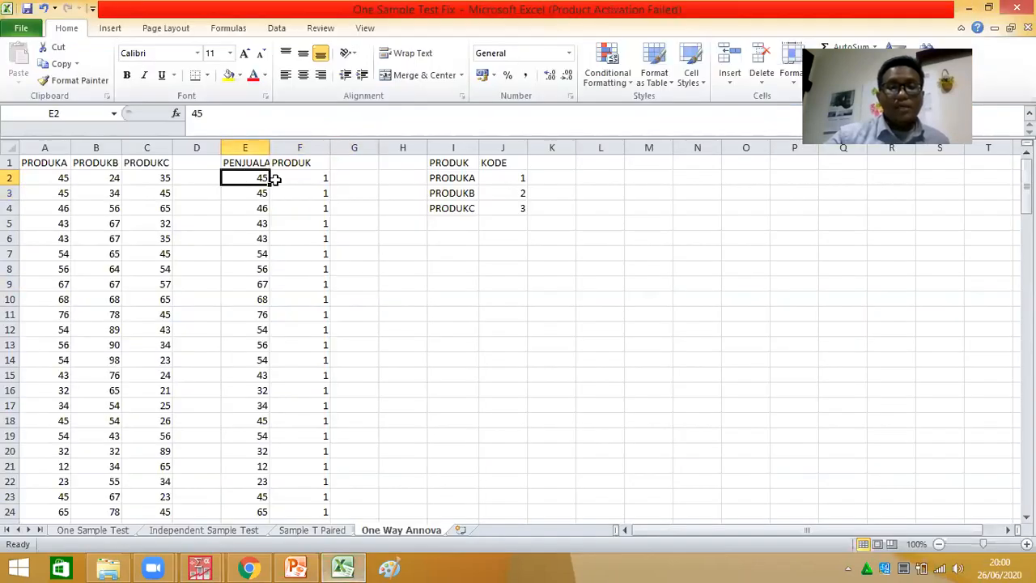
left_click_drag(260, 175, 300, 451)
left_click_drag(299, 565, 303, 490)
key("ctrl+c")
Return to the PASW Statistics Data Editor and paste the copied values into the PENJUALAN and KODE columns from case 1.
left_click(300, 567)
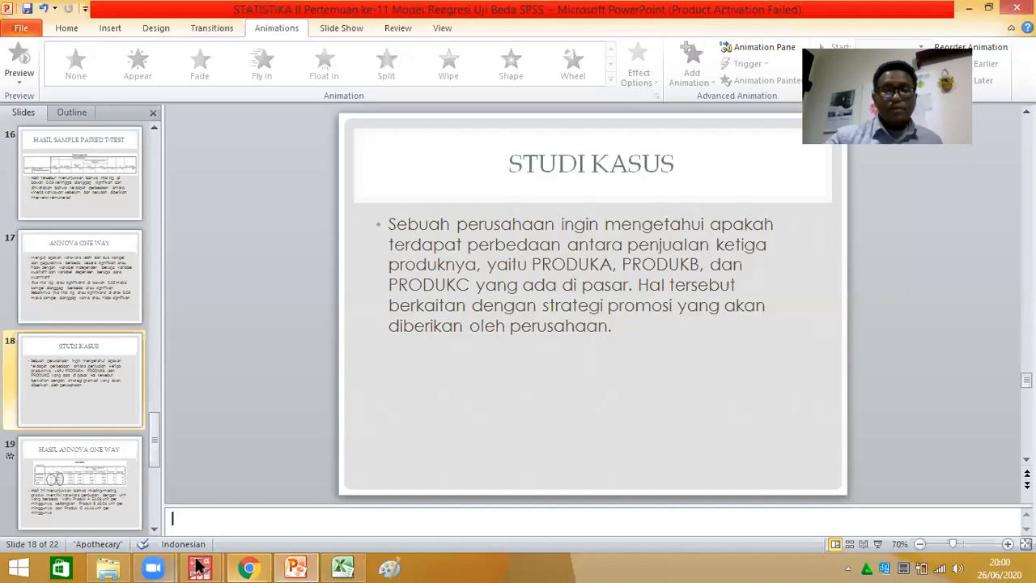
left_click_drag(203, 567, 336, 567)
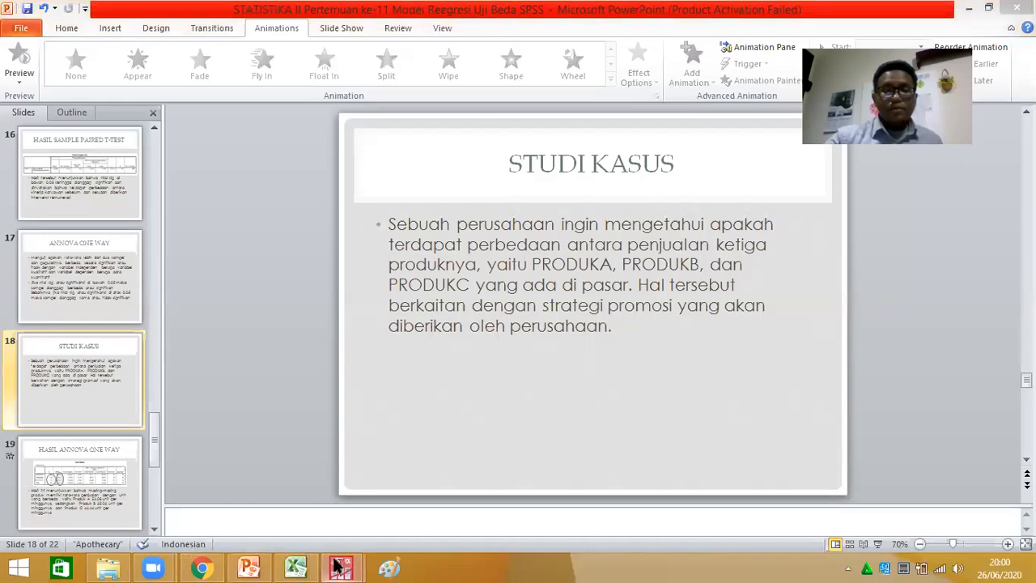
left_click(338, 568)
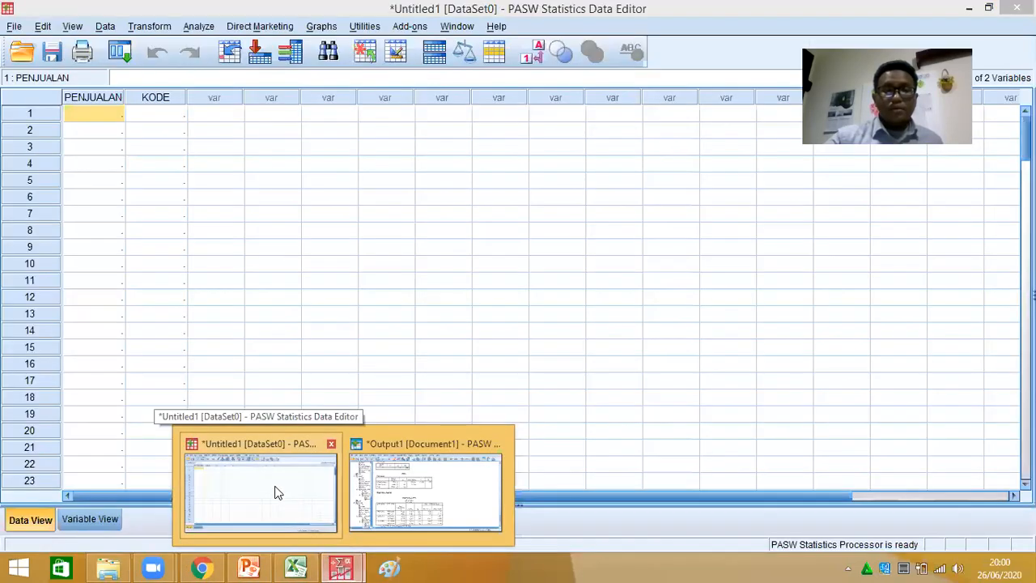
left_click(279, 492)
left_click(169, 165)
left_click(106, 112)
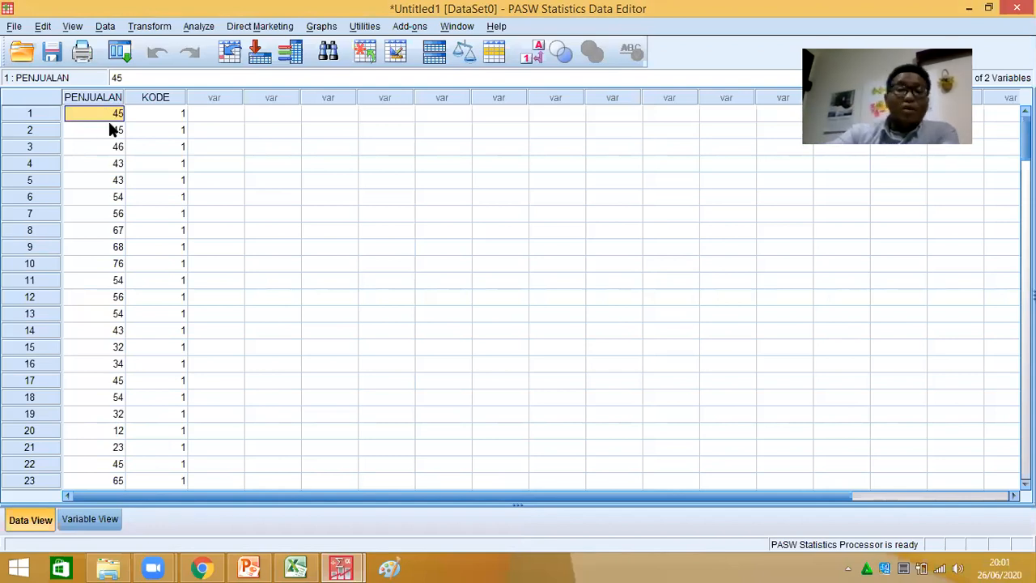
Set up a One-Way ANOVA with PENJUALAN as the dependent variable and KODE as the factor.
left_click(199, 27)
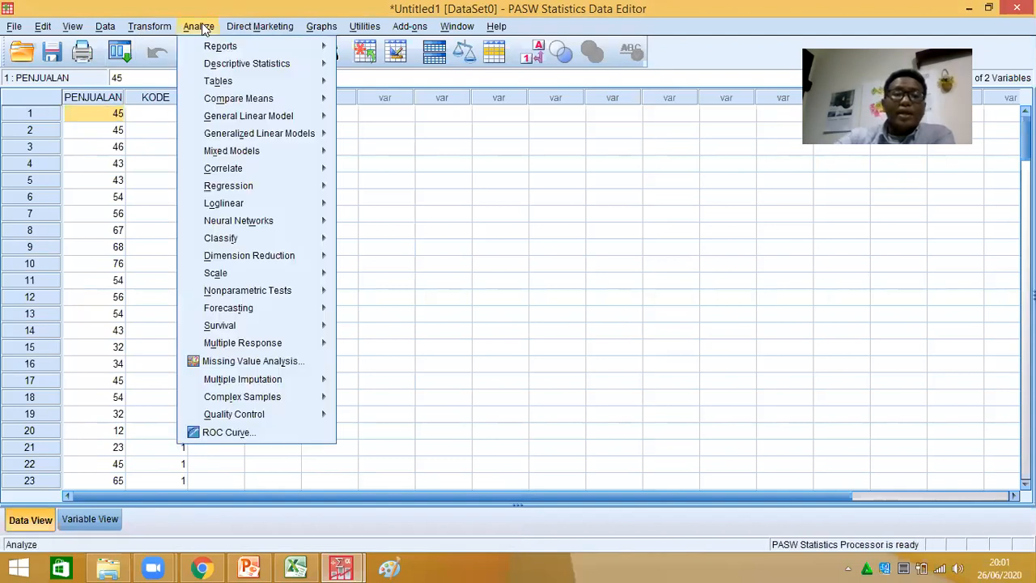
mouse_move(309, 98)
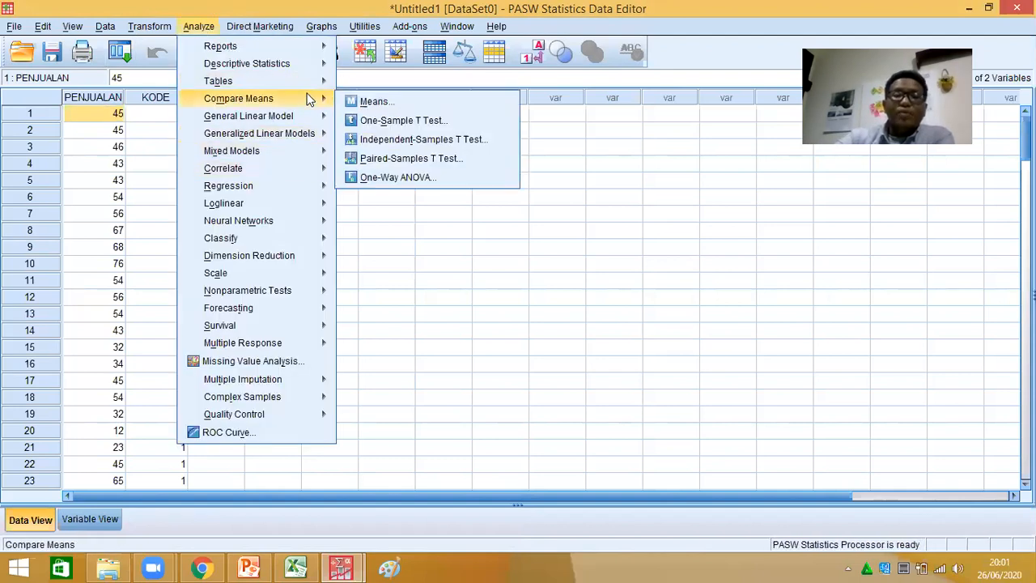
left_click(420, 179)
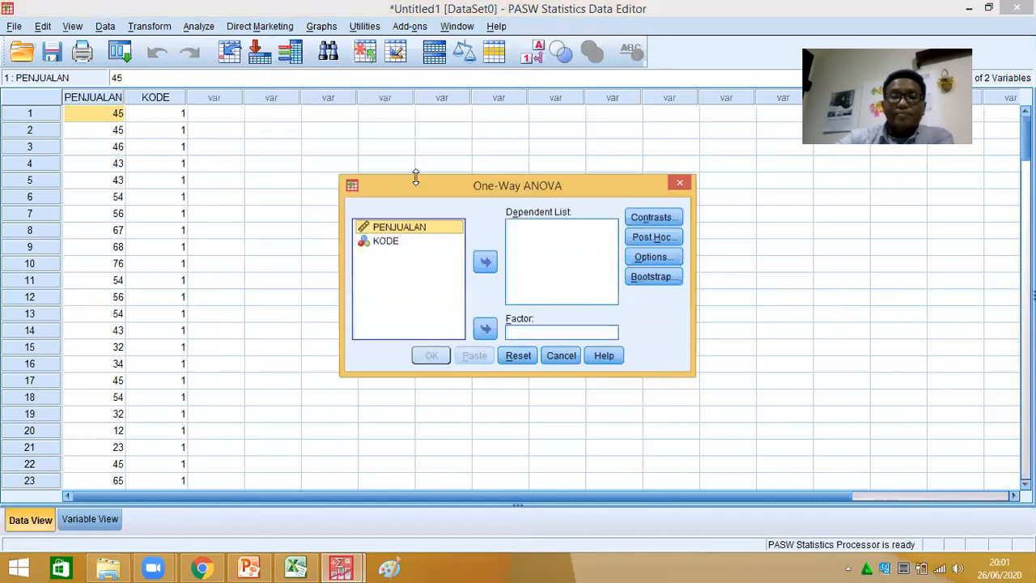
left_click(411, 243)
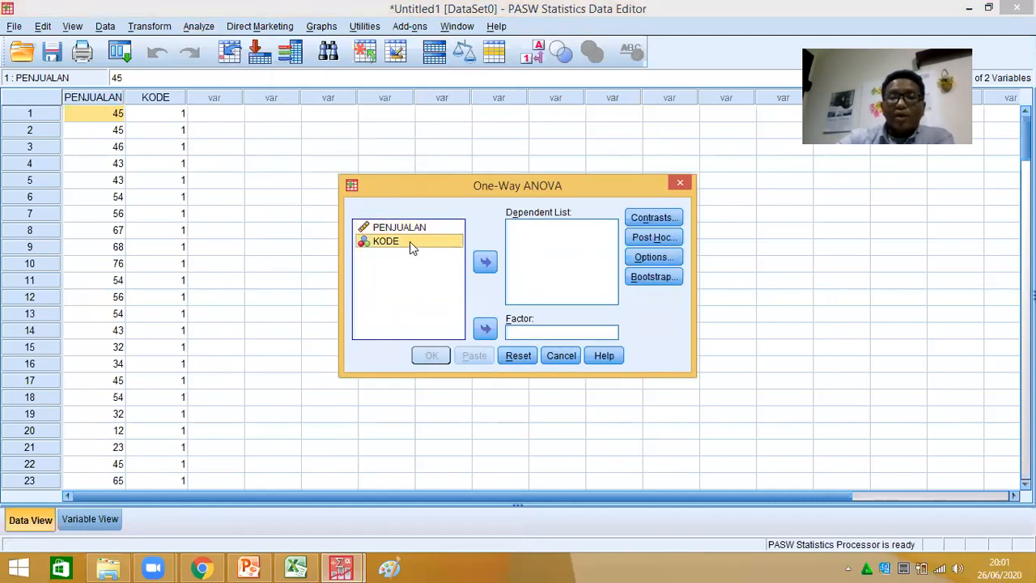
left_click(485, 330)
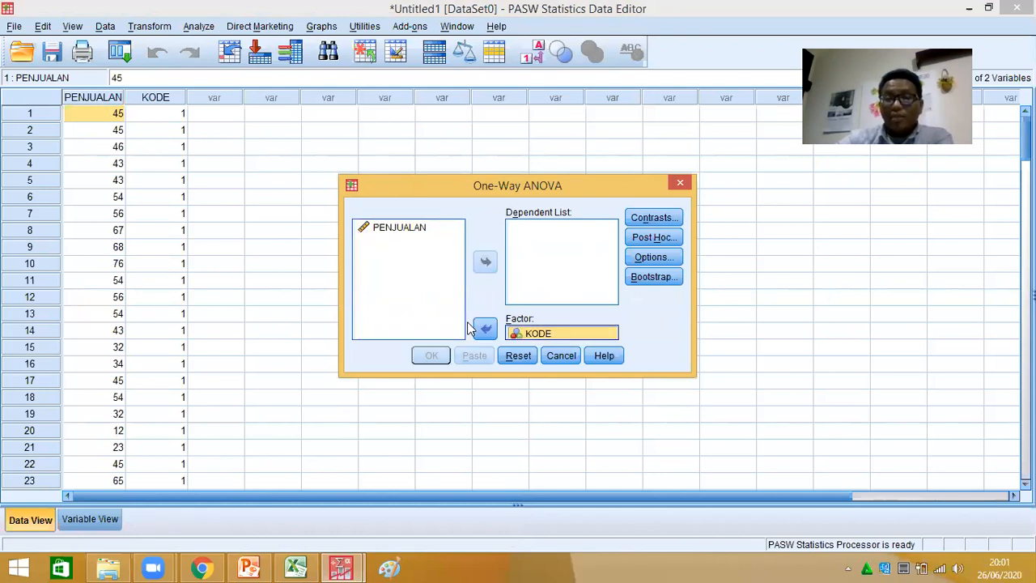
left_click(418, 230)
left_click(489, 270)
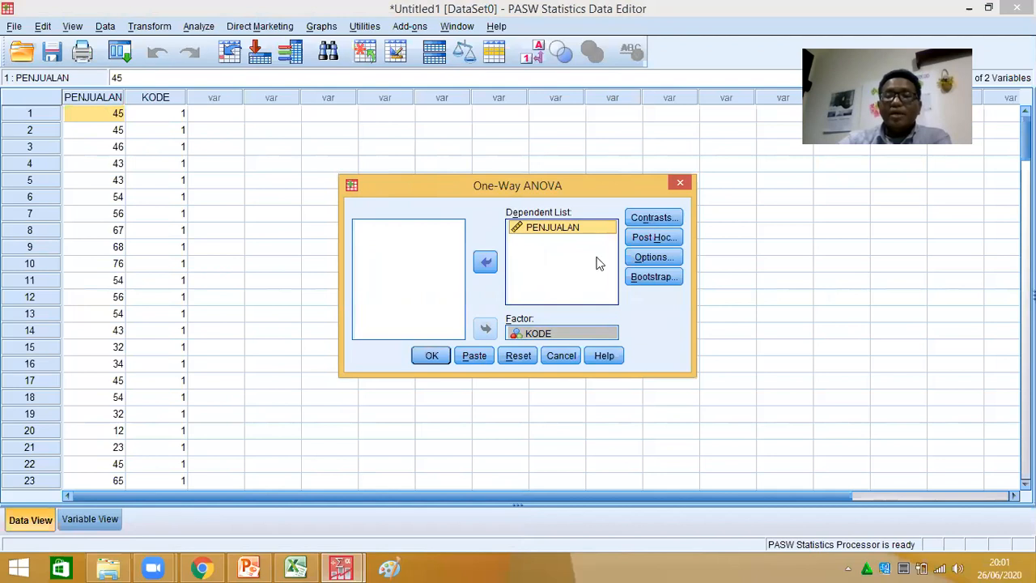
Add the Tukey post hoc multiple comparison to the One-Way ANOVA.
left_click(642, 238)
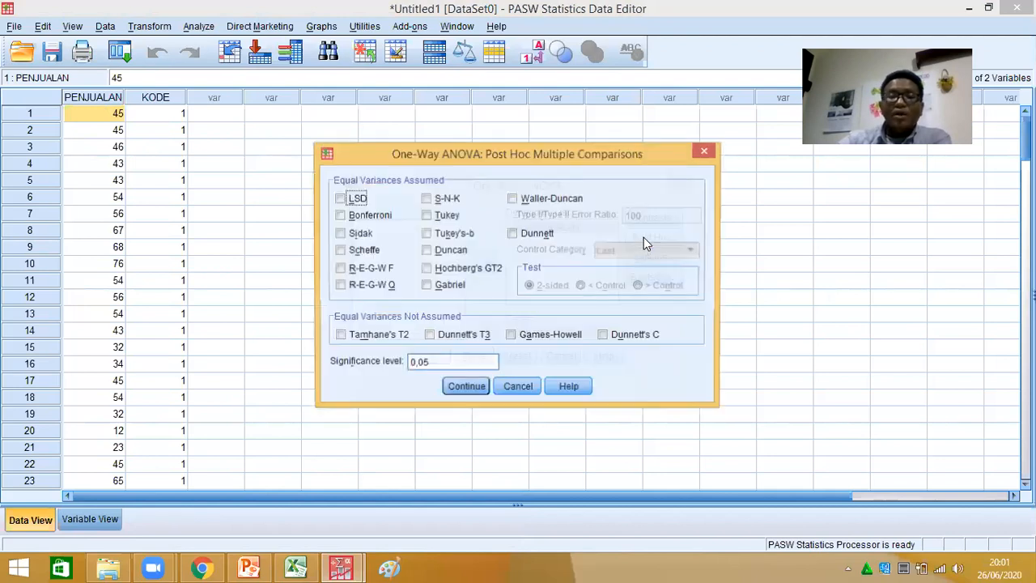
left_click(431, 217)
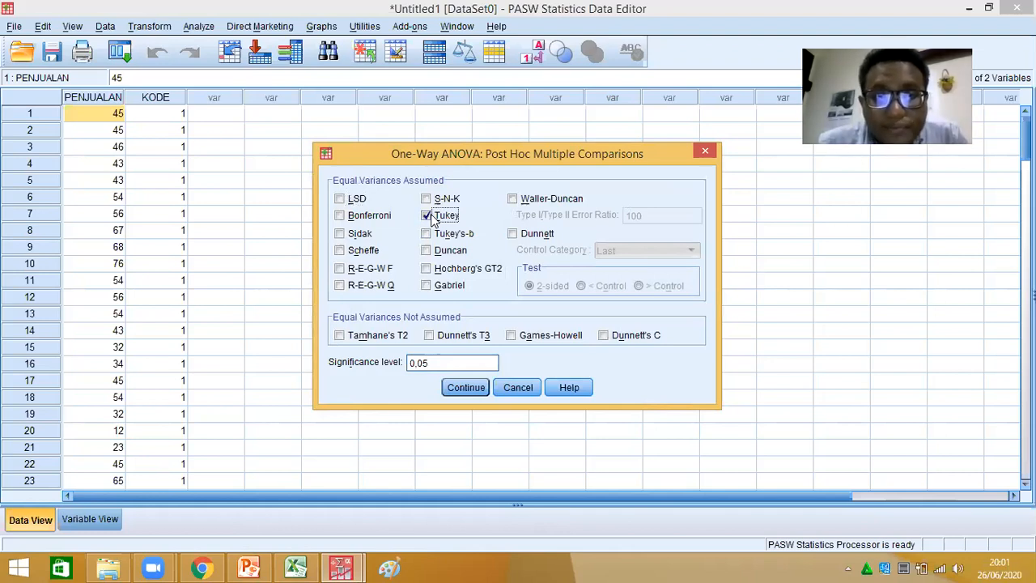
left_click(465, 387)
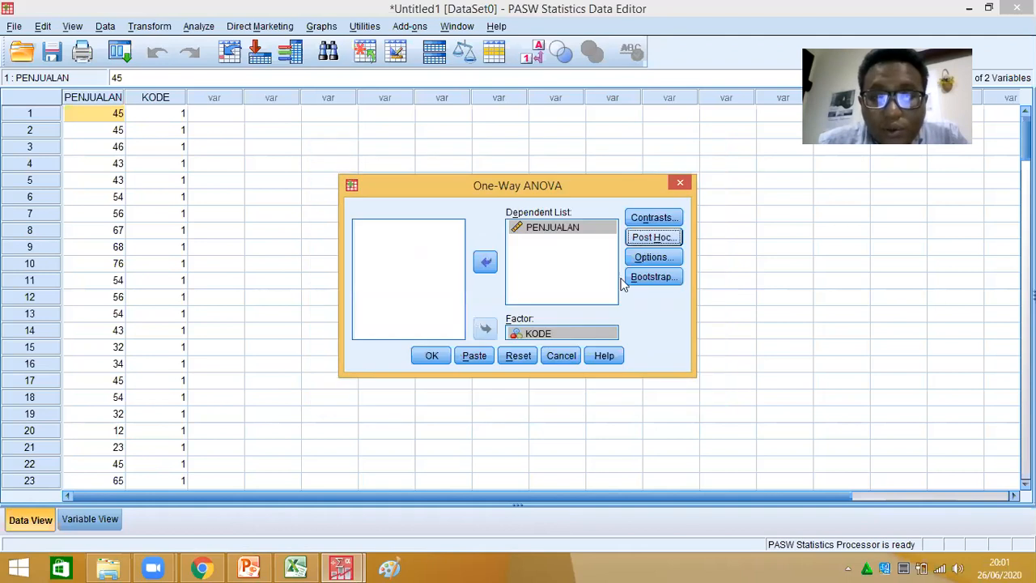
Include Descriptive statistics and the Homogeneity of variance test in the One-Way ANOVA and run the analysis.
left_click(642, 256)
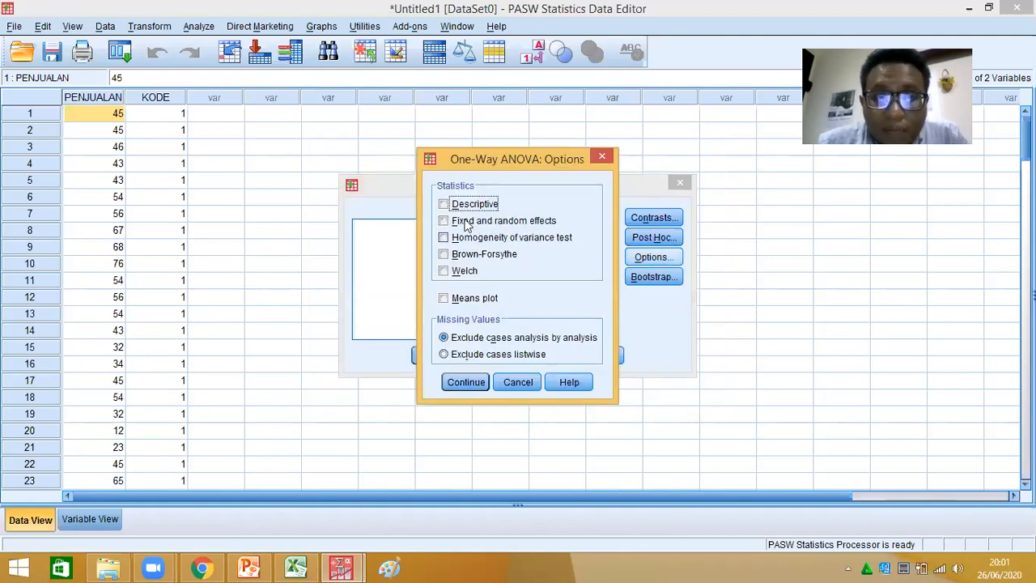
left_click(443, 204)
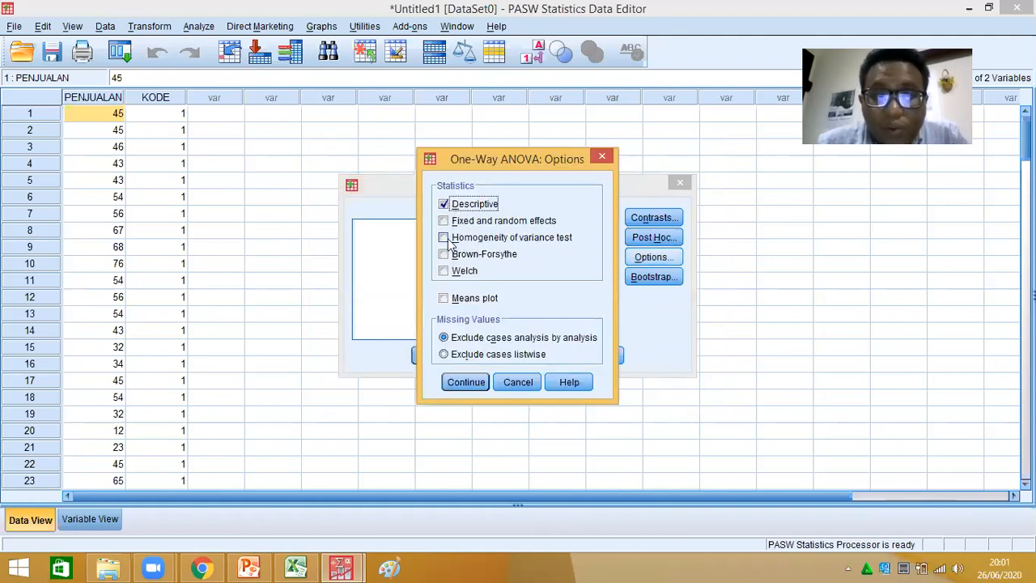
left_click(444, 238)
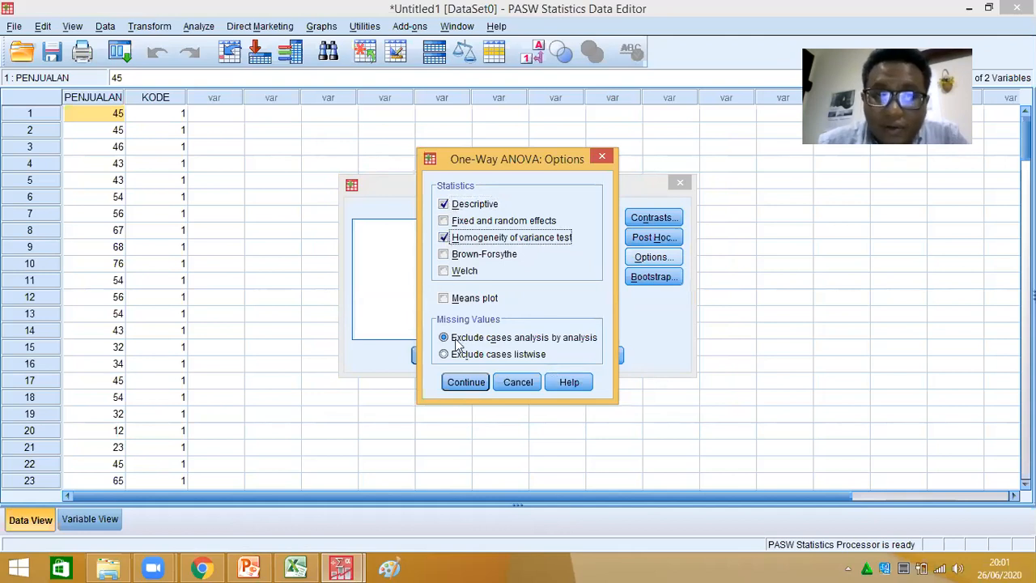
left_click(470, 382)
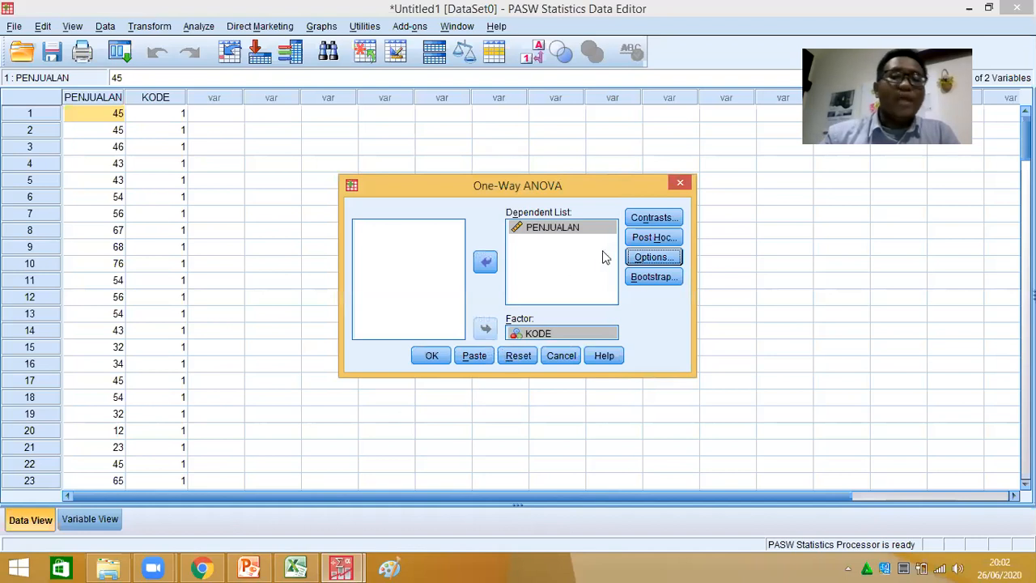
left_click(651, 258)
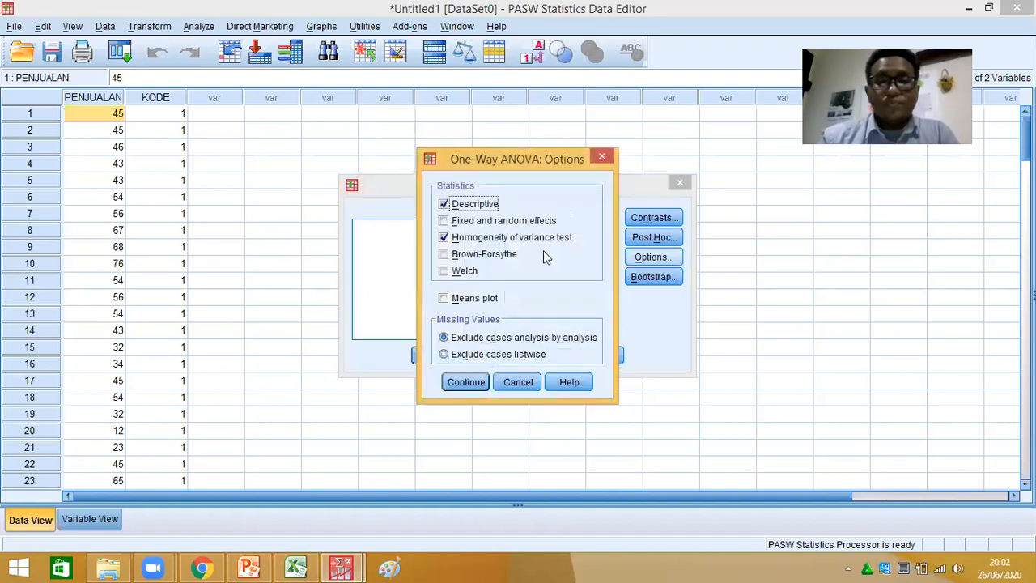
left_click(468, 382)
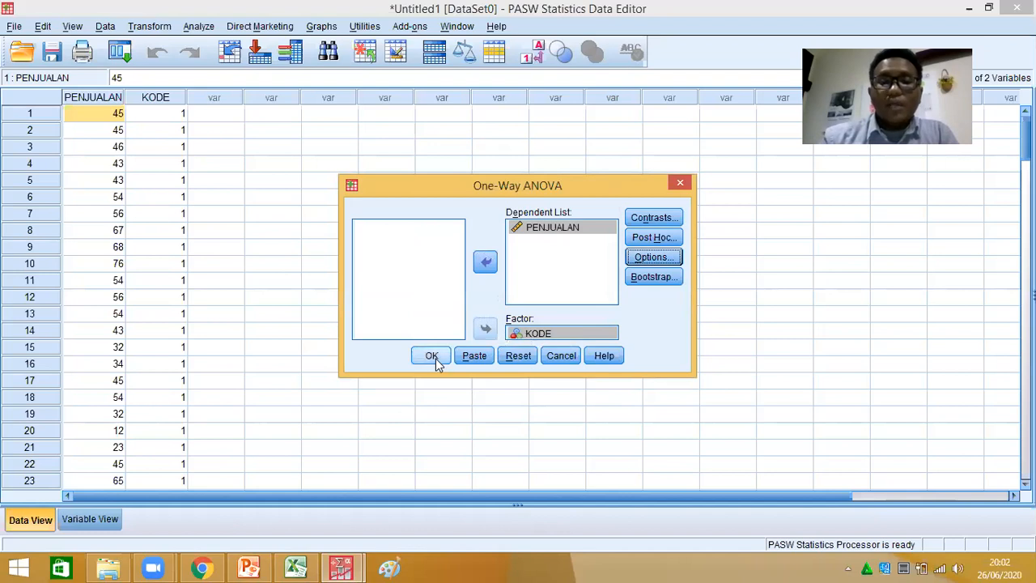
left_click(432, 356)
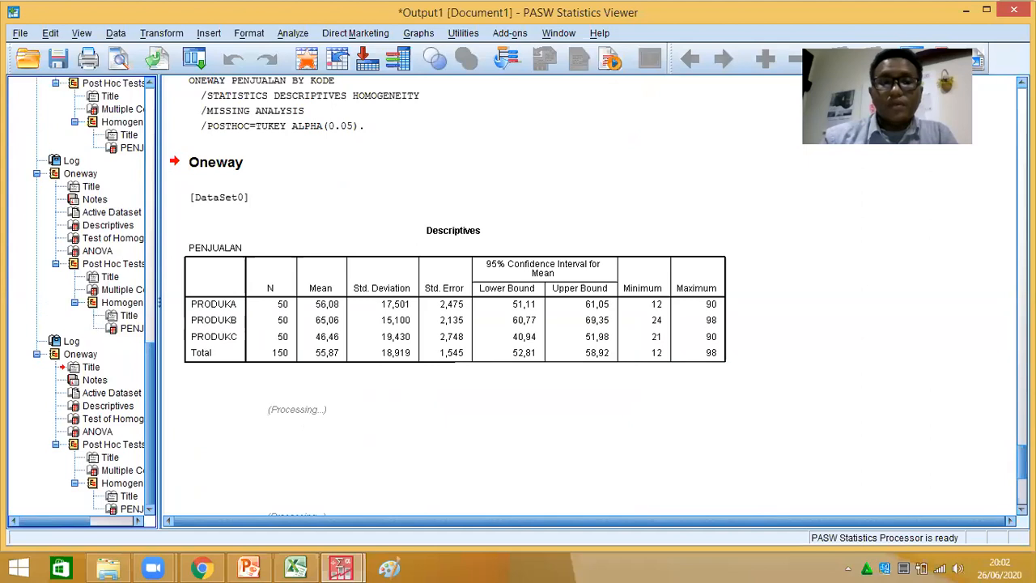
Review the Descriptives, Test of Homogeneity of Variances, ANOVA and Tukey Multiple Comparisons tables in the output.
scroll(591, 300, "down", 12)
scroll(591, 299, "up", 15)
scroll(591, 300, "down", 3)
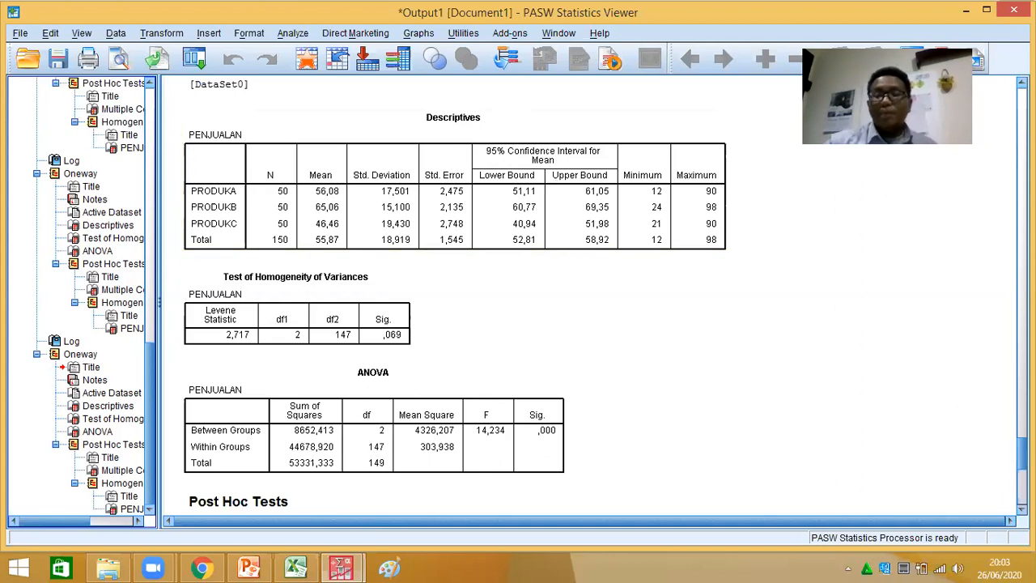
scroll(332, 389, "down", 10)
scroll(332, 389, "up", 5)
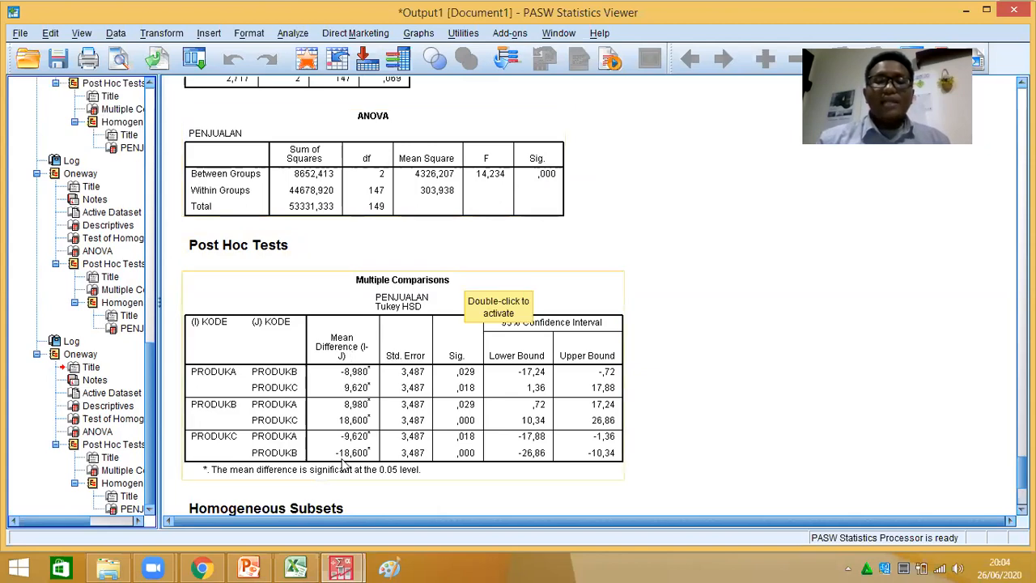
Switch to PowerPoint and start the slide show, advancing to the Descriptives table on the HASIL ANNOVA ONE WAY slide.
left_click(248, 568)
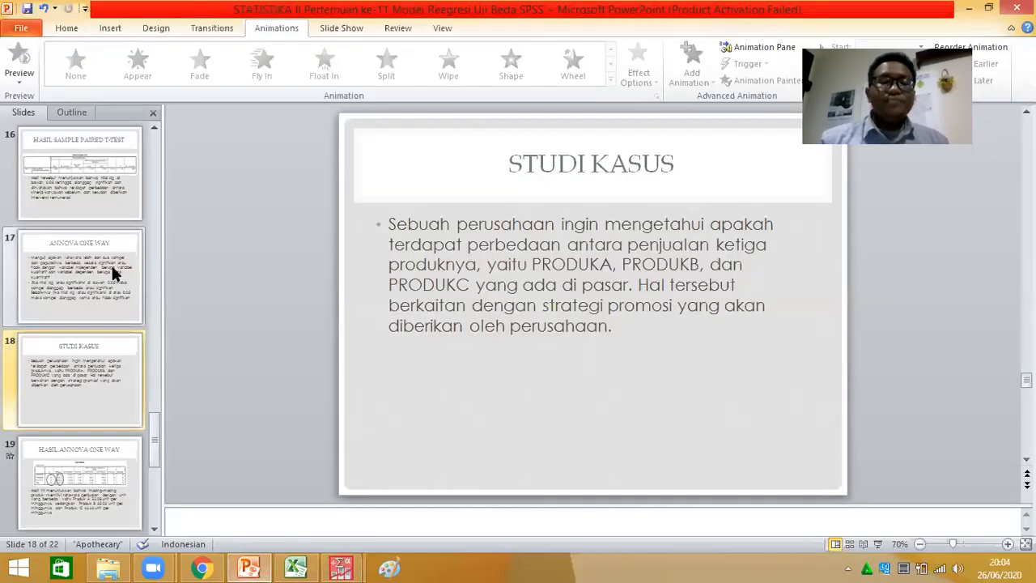
left_click(94, 146)
left_click(154, 130)
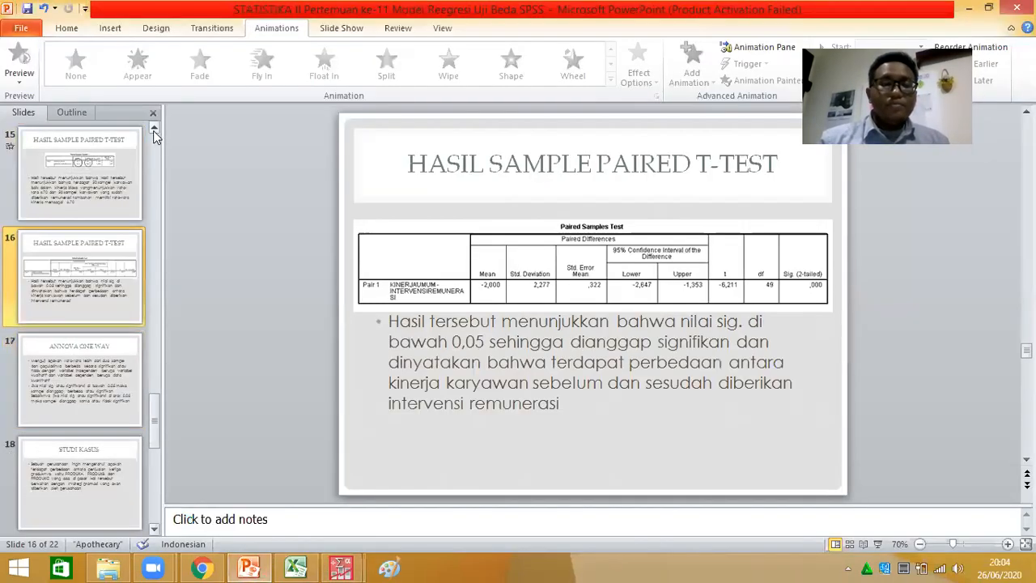
left_click(154, 130)
left_click(130, 280)
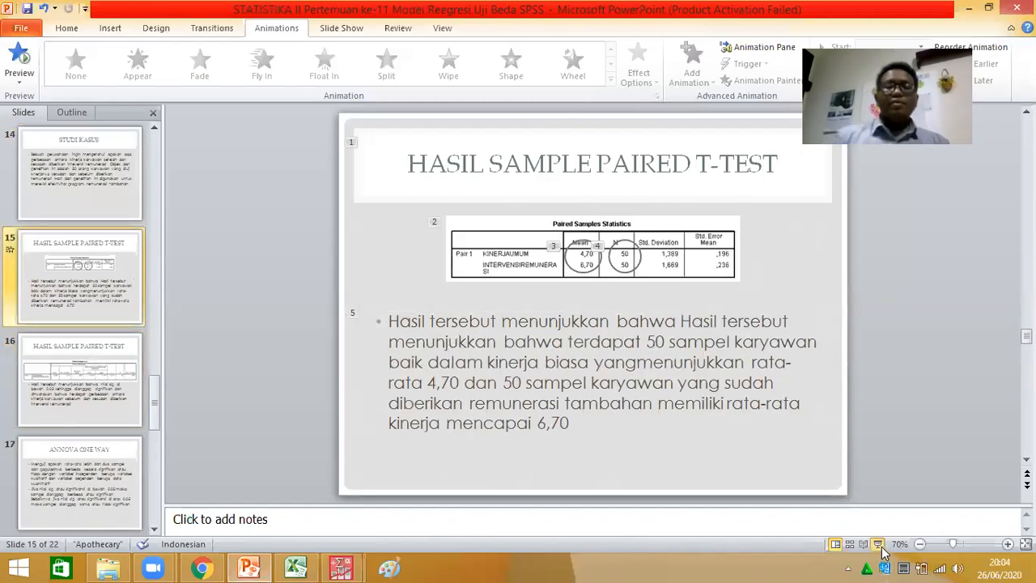
left_click(881, 548)
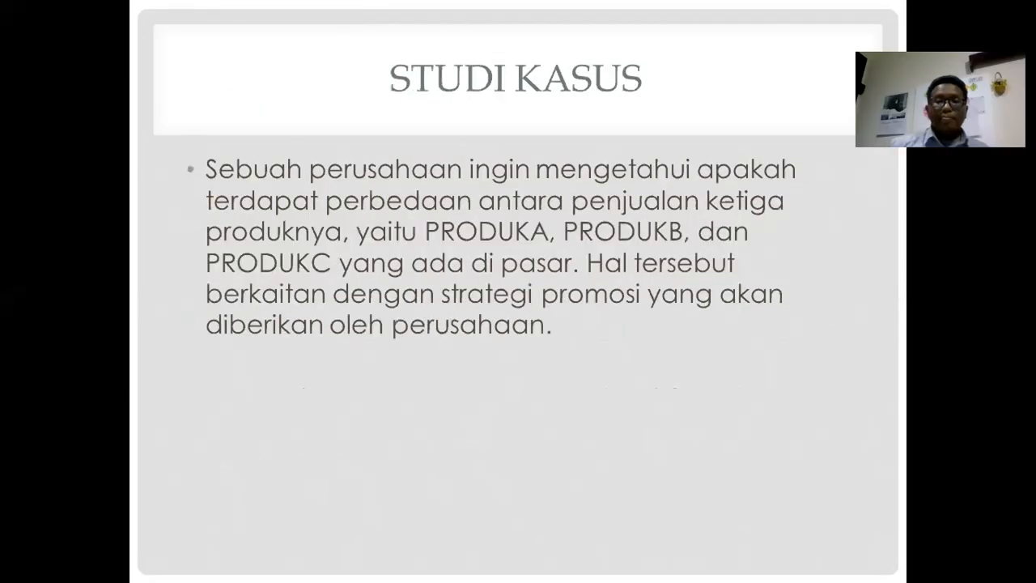
key("Right")
key("Right")
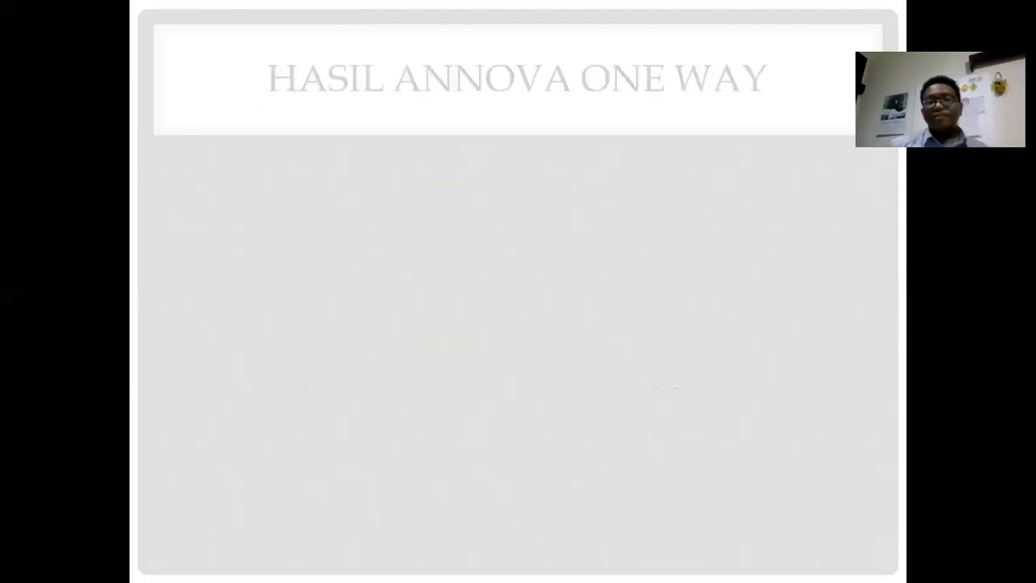
key("Right")
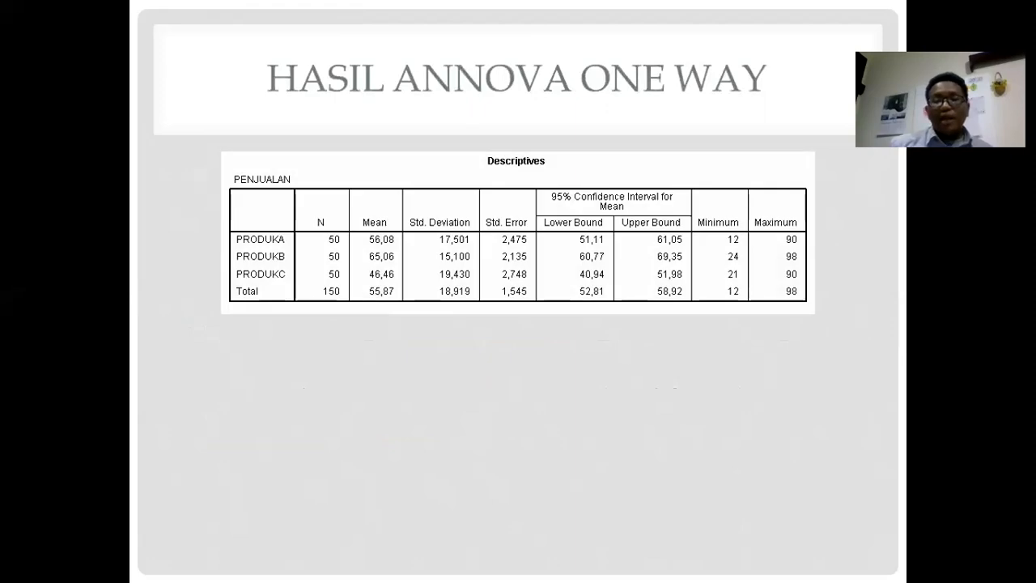
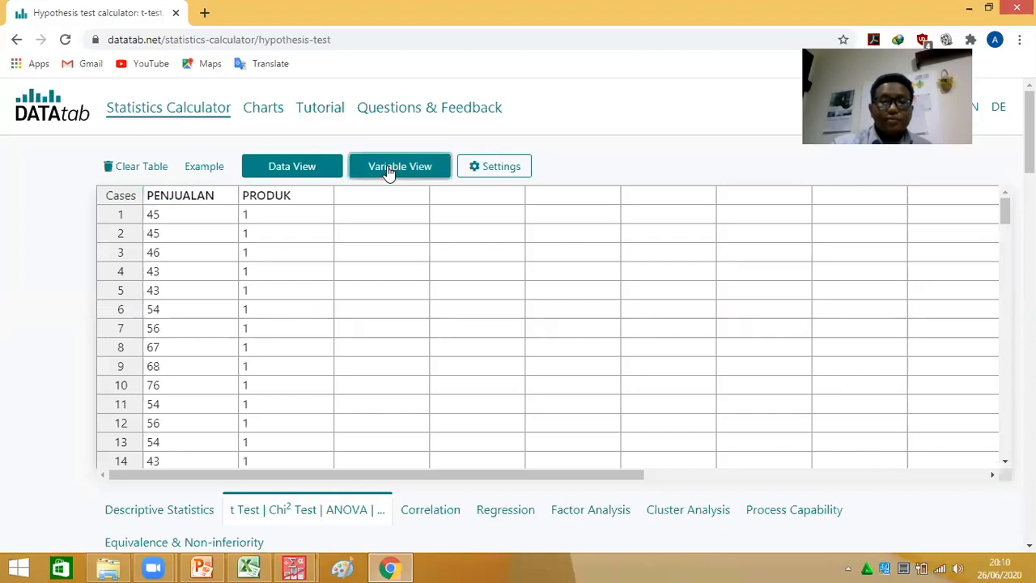
Set the PRODUK variable's level of measurement to Nominal and label its value 1 as PRODUKA.
left_click(577, 420)
left_click(606, 477)
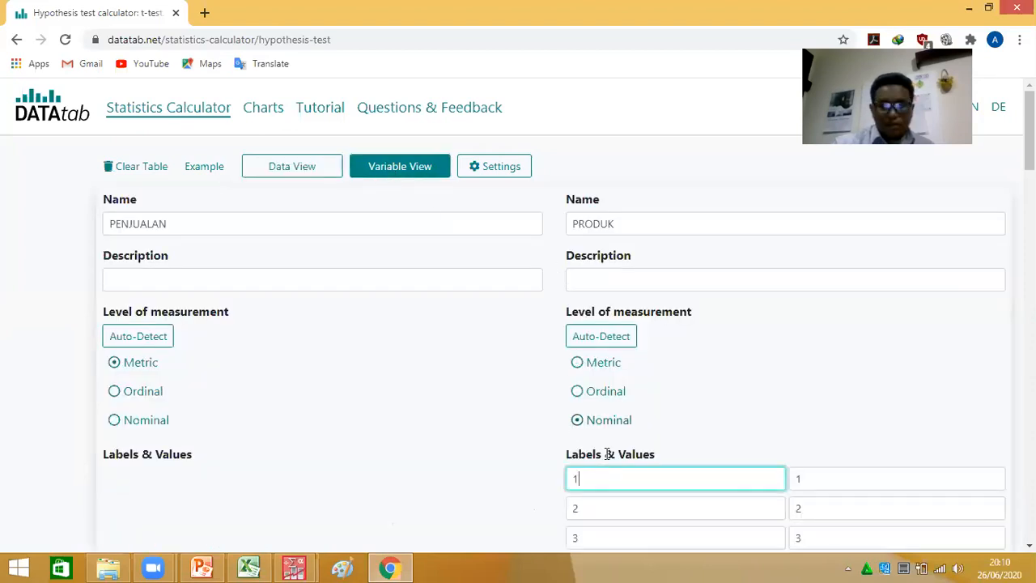
key("BackSpace")
type("pr")
key("BackSpace")
key("BackSpace")
type("PRODUKA")
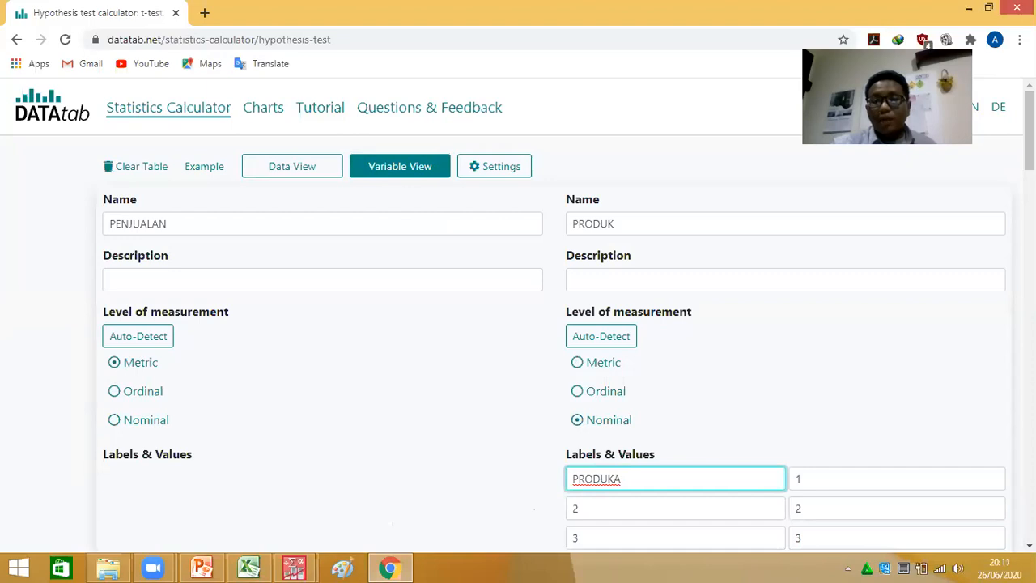
Label the PRODUK variable's value 2 as PRODUKB and value 3 as PRODUKC.
scroll(856, 266, "down", 1)
left_click(597, 415)
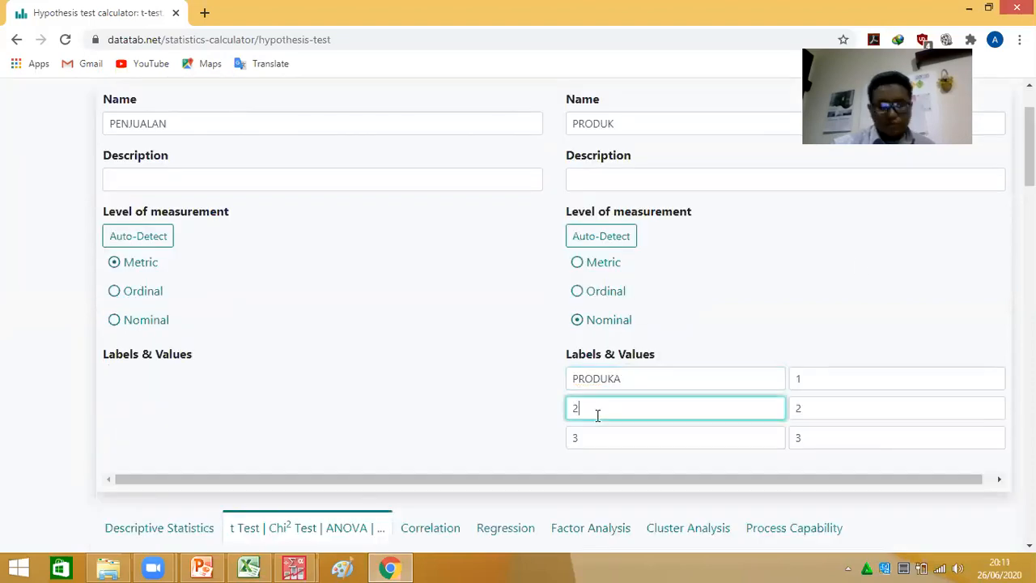
key("BackSpace")
type("PRODUKB")
left_click(587, 430)
key("BackSpace")
type("PR")
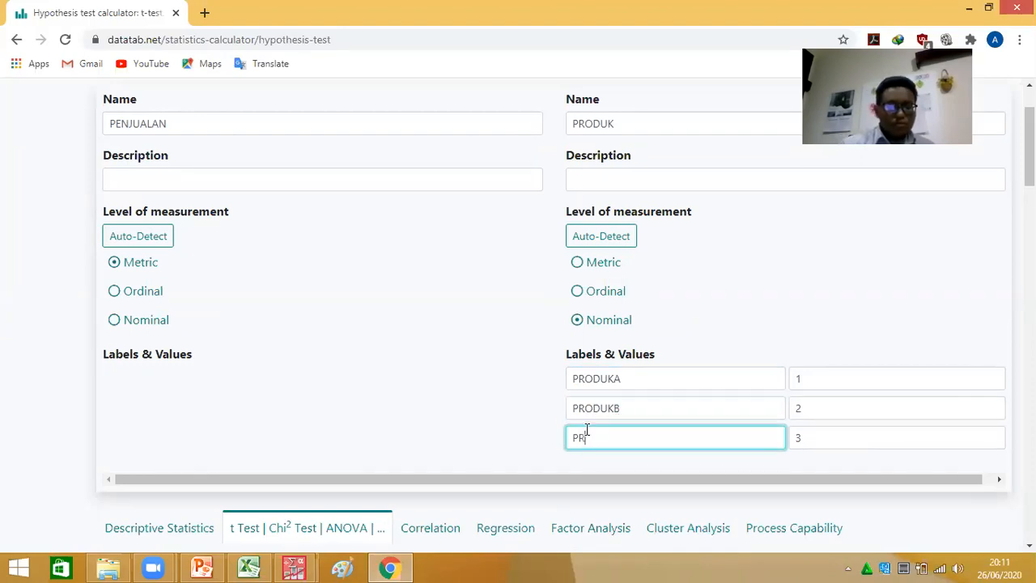
type("ODUKC")
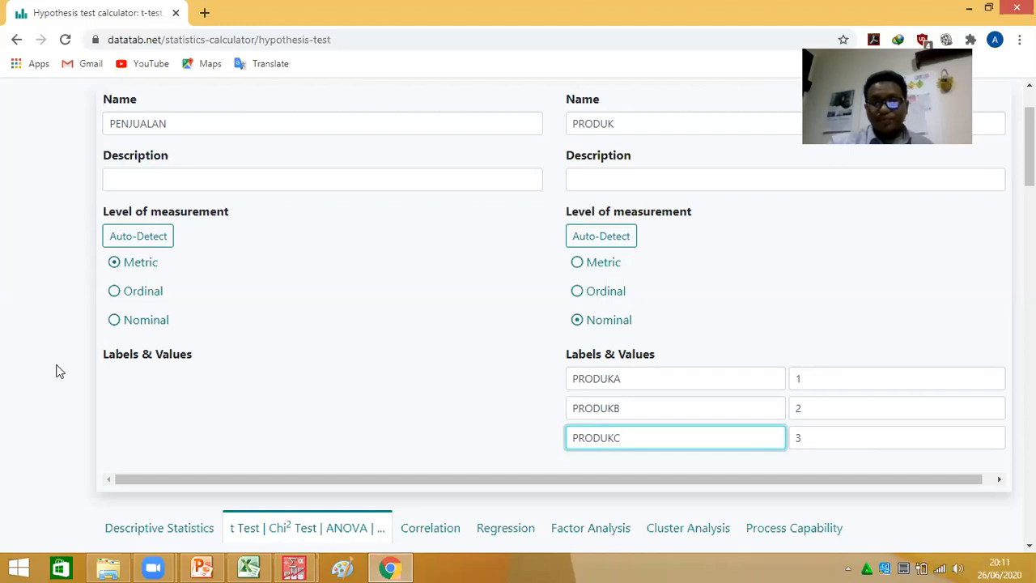
Return to the data table and look through the cases to check the PRODUK labels.
scroll(430, 307, "up", 2)
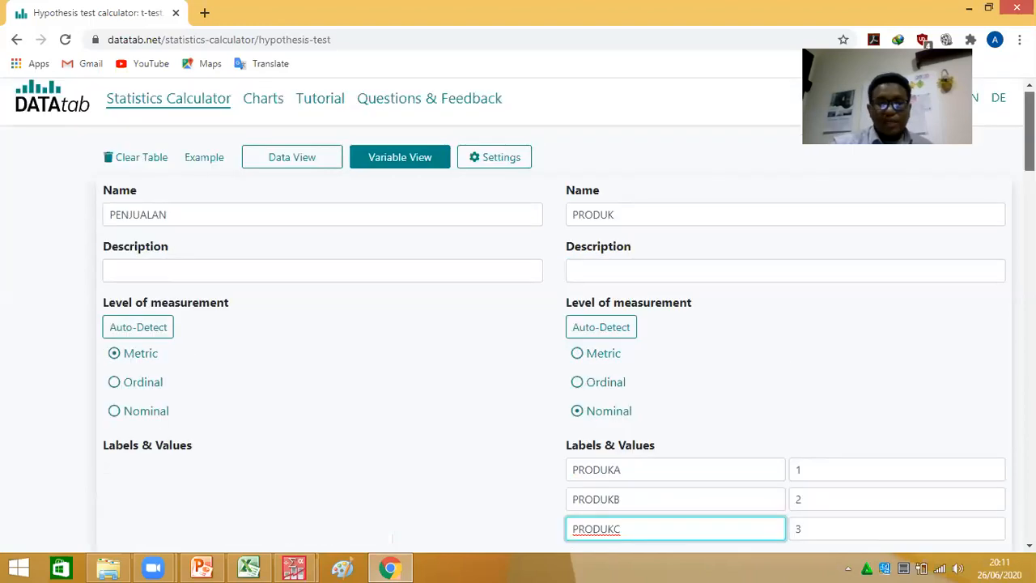
left_click(288, 178)
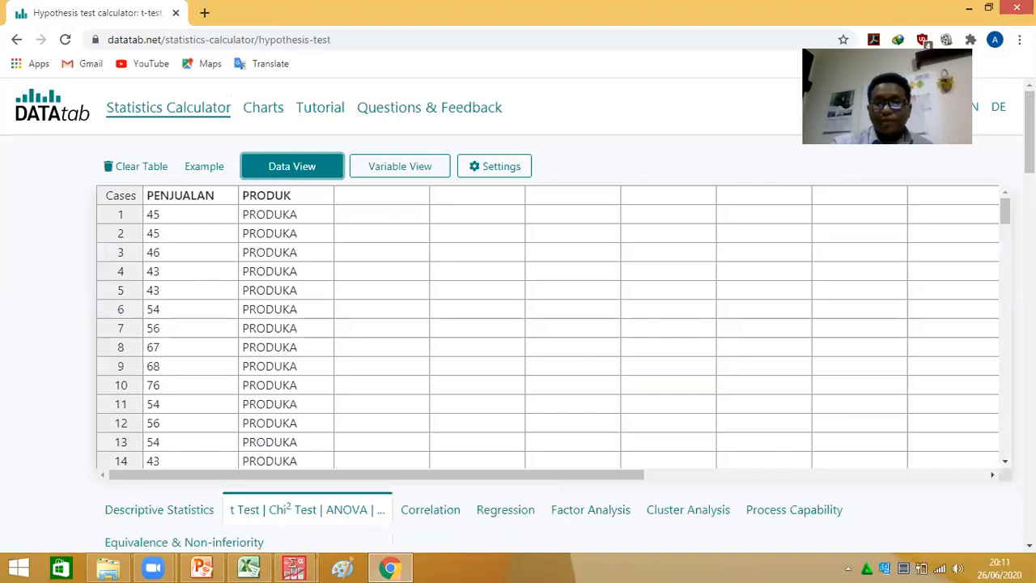
left_click_drag(1008, 256, 1006, 212)
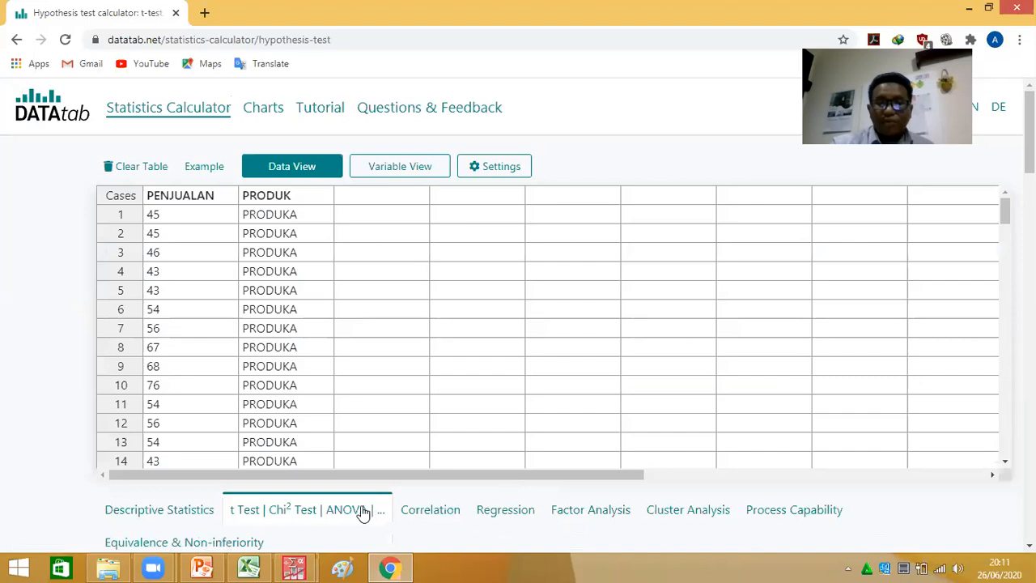
Calculate the ANOVA hypothesis test with PENJUALAN as the metric variable and PRODUK as the nominal variable.
scroll(239, 519, "down", 4)
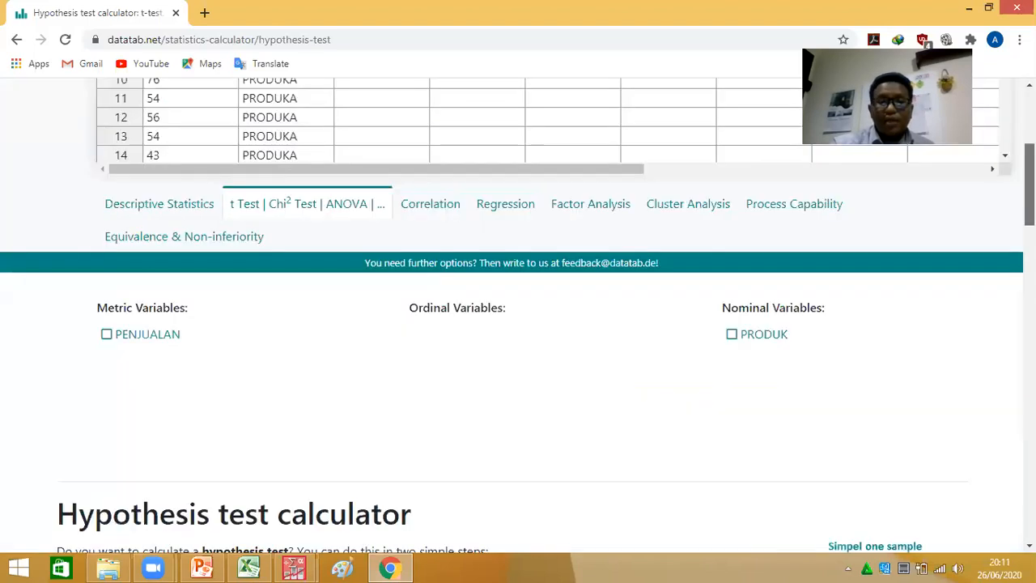
left_click(107, 334)
left_click(732, 336)
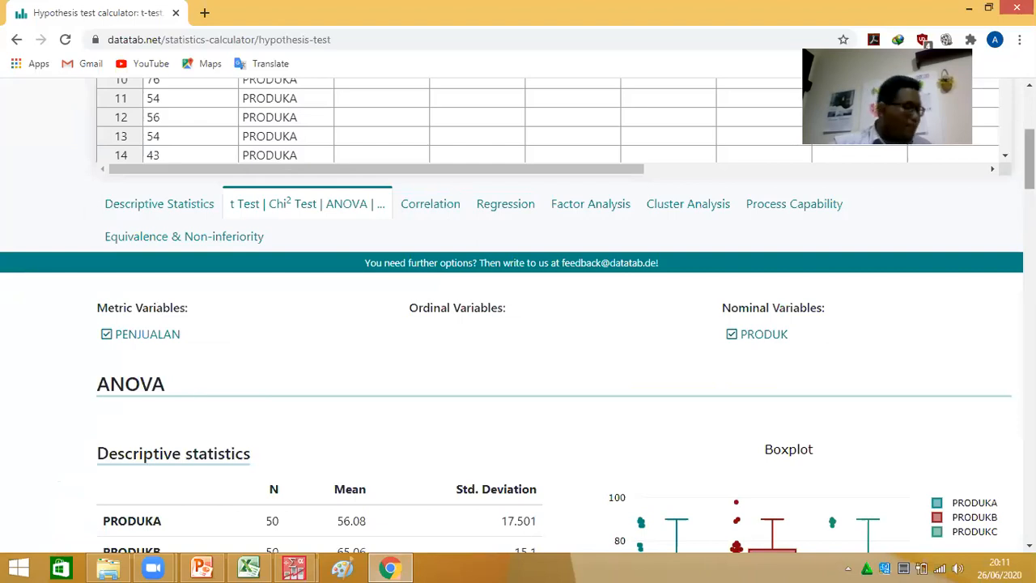
Look through the DATAtab ANOVA results, examining the descriptive statistics table and the boxplot of the three products.
scroll(518, 324, "down", 1)
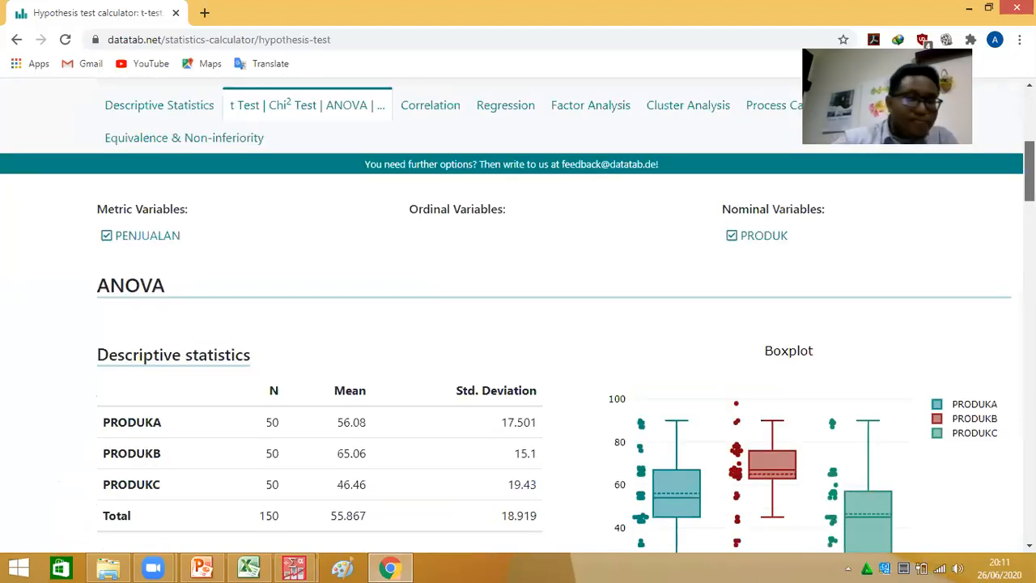
scroll(518, 324, "down", 2)
scroll(518, 324, "down", 1)
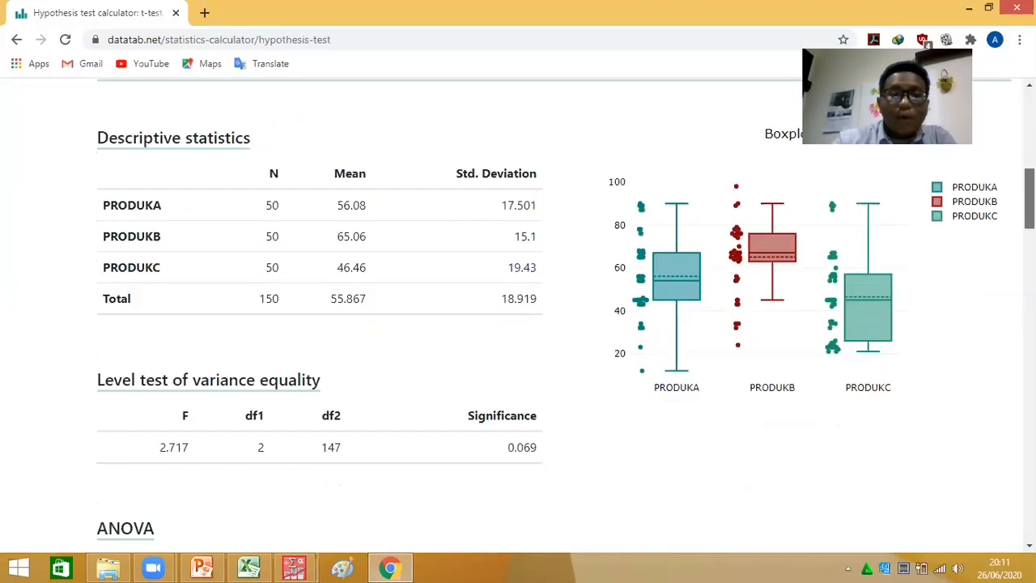
scroll(518, 324, "up", 1)
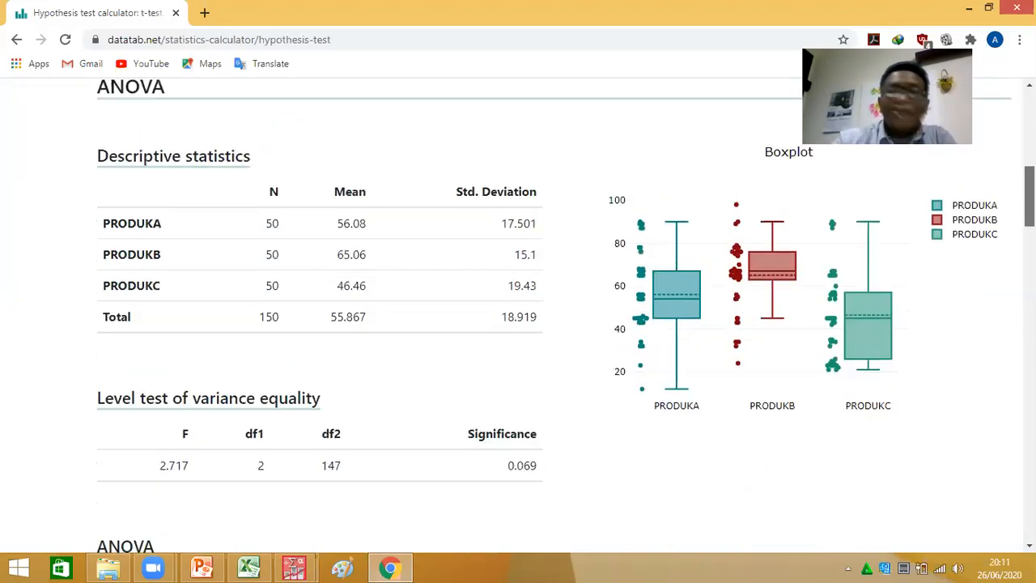
scroll(963, 287, "up", 1)
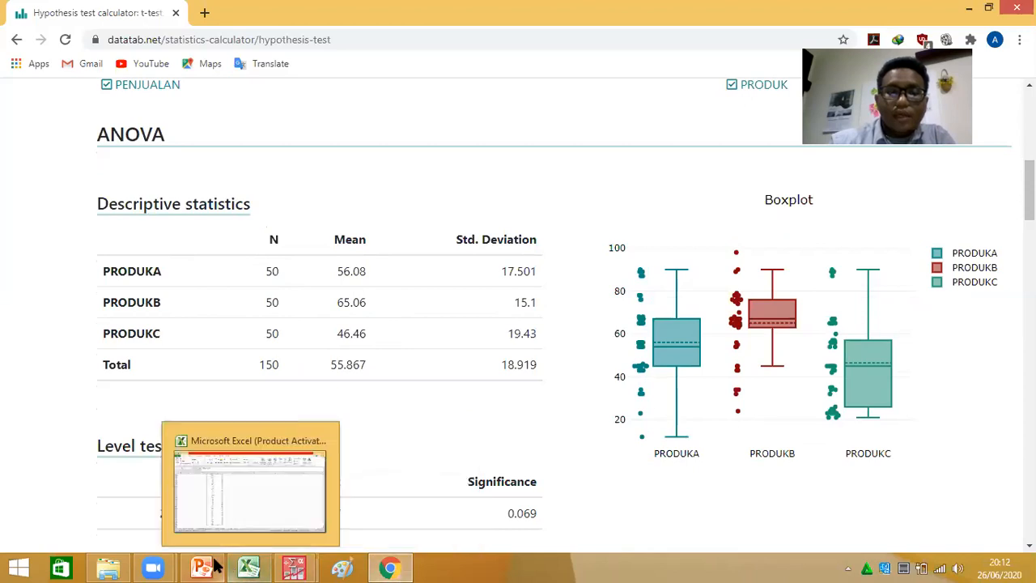
Switch to the PASW Statistics output and examine the Oneway Descriptives table for PENJUALAN to compare it with DATAtab's.
mouse_move(215, 567)
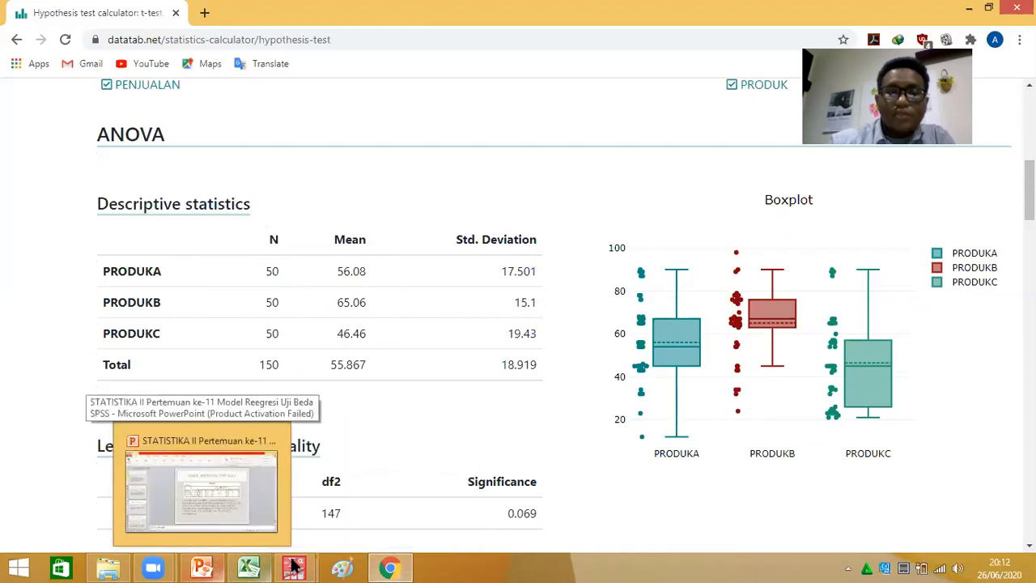
mouse_move(293, 567)
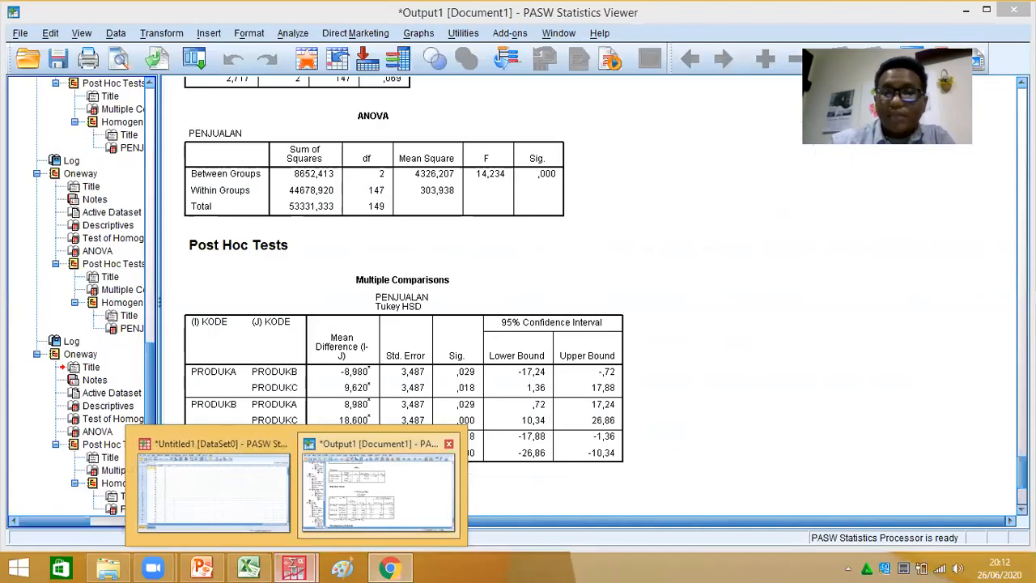
left_click(405, 478)
scroll(502, 364, "up", 5)
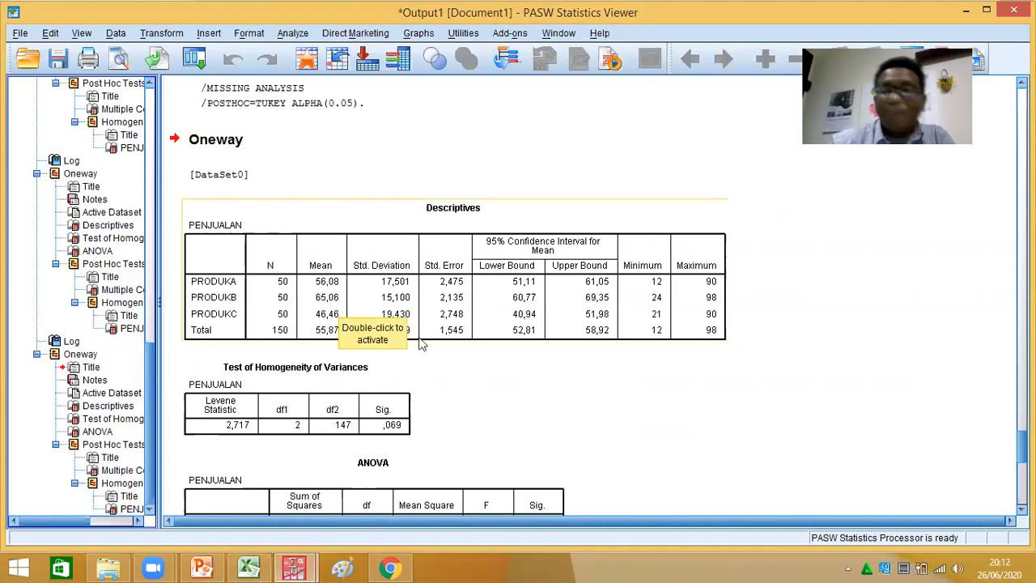
Compare DATAtab's variance equality test with the Test of Homogeneity of Variances in the PASW Statistics output.
left_click(392, 567)
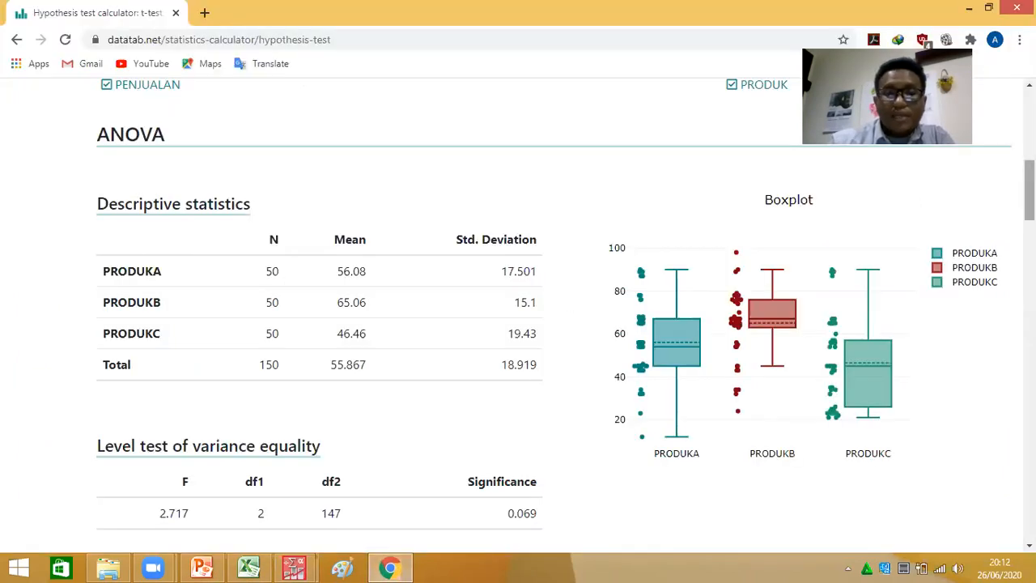
scroll(232, 354, "down", 2)
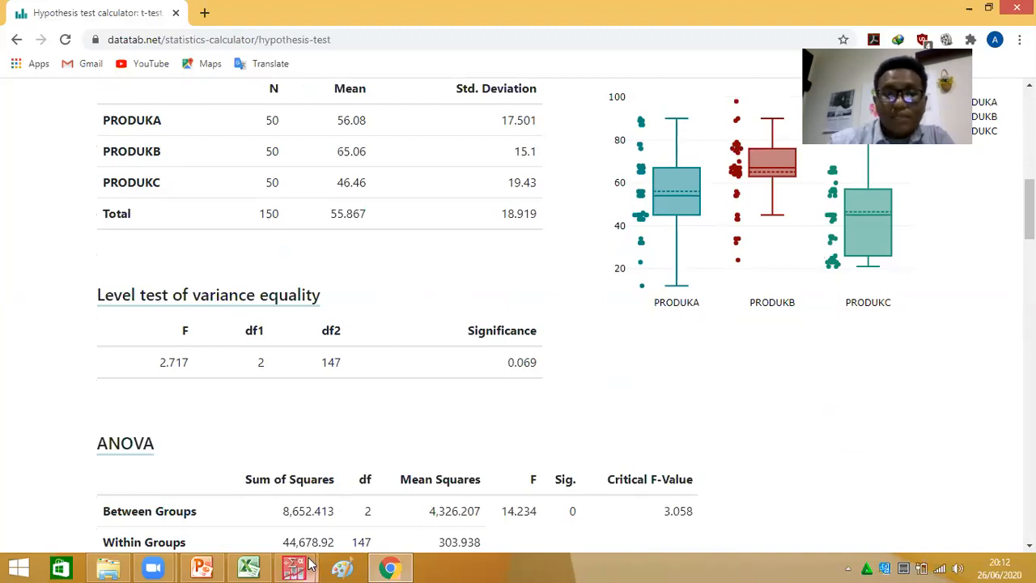
mouse_move(295, 567)
left_click(381, 486)
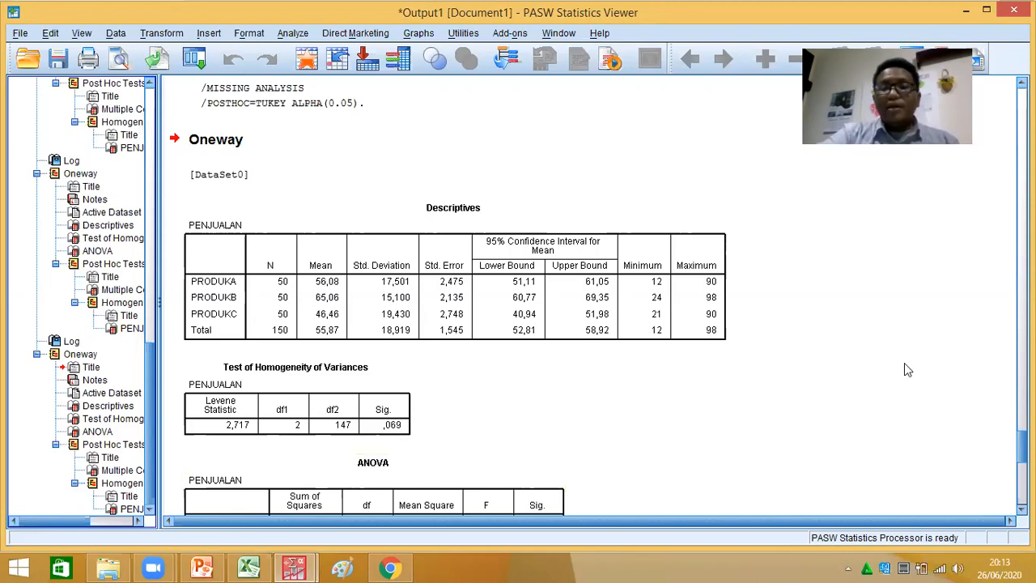
Compare the DATAtab ANOVA table of between-group and within-group results with the ANOVA table in the PASW Statistics output.
left_click(390, 568)
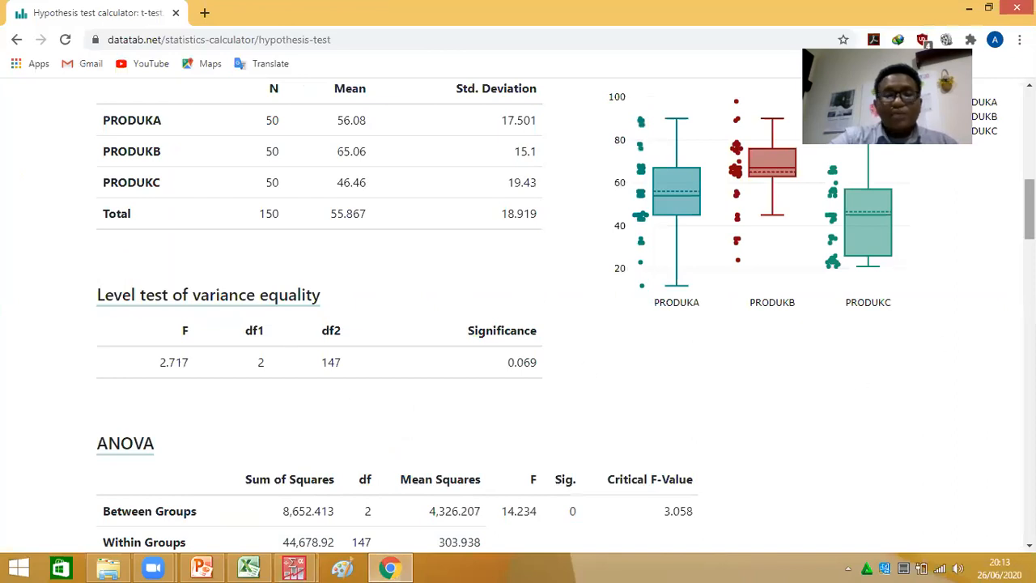
scroll(1029, 211, "down", 2)
scroll(1029, 211, "up", 1)
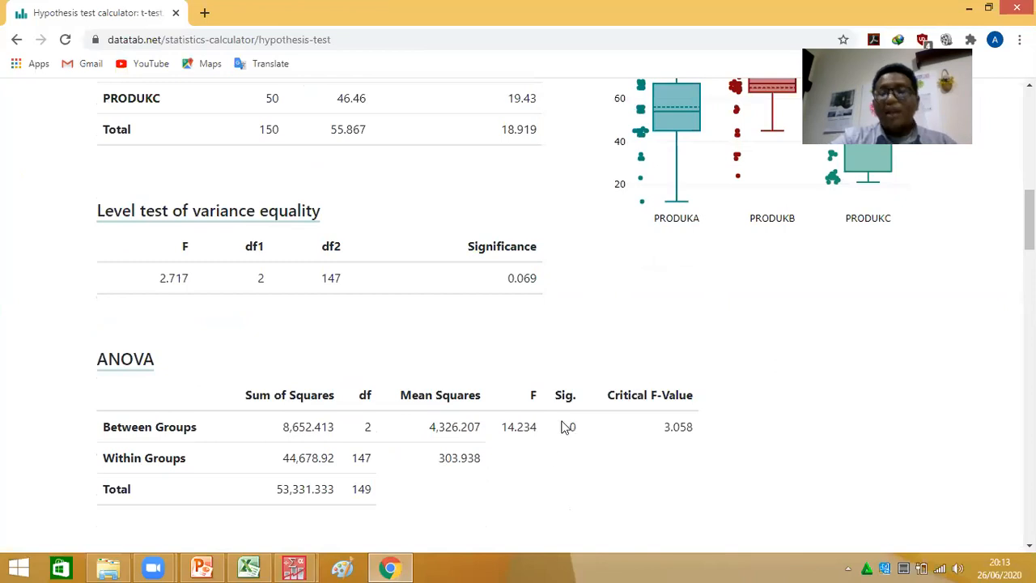
mouse_move(295, 566)
left_click_drag(295, 567, 341, 567)
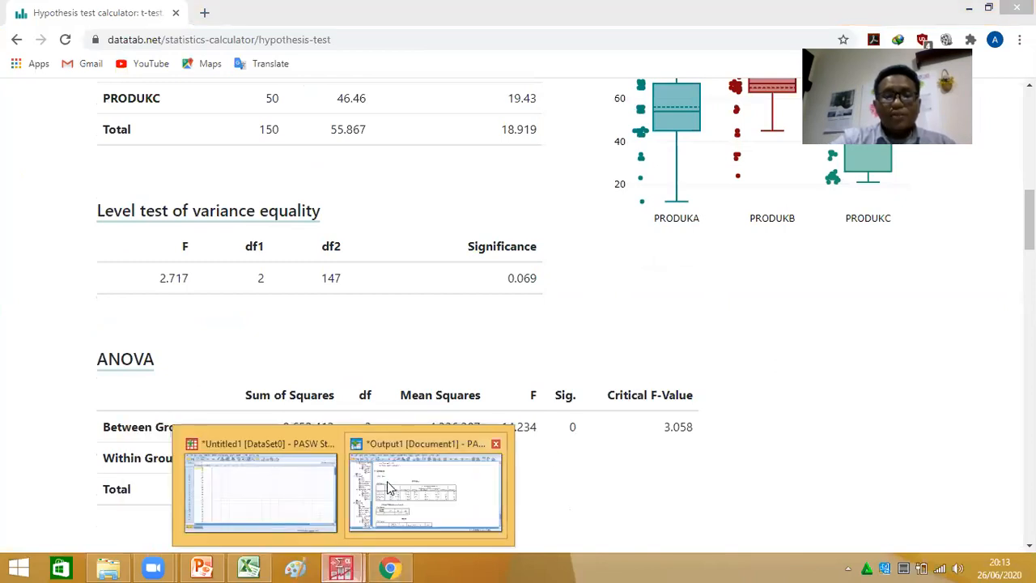
left_click(411, 478)
scroll(518, 324, "down", 3)
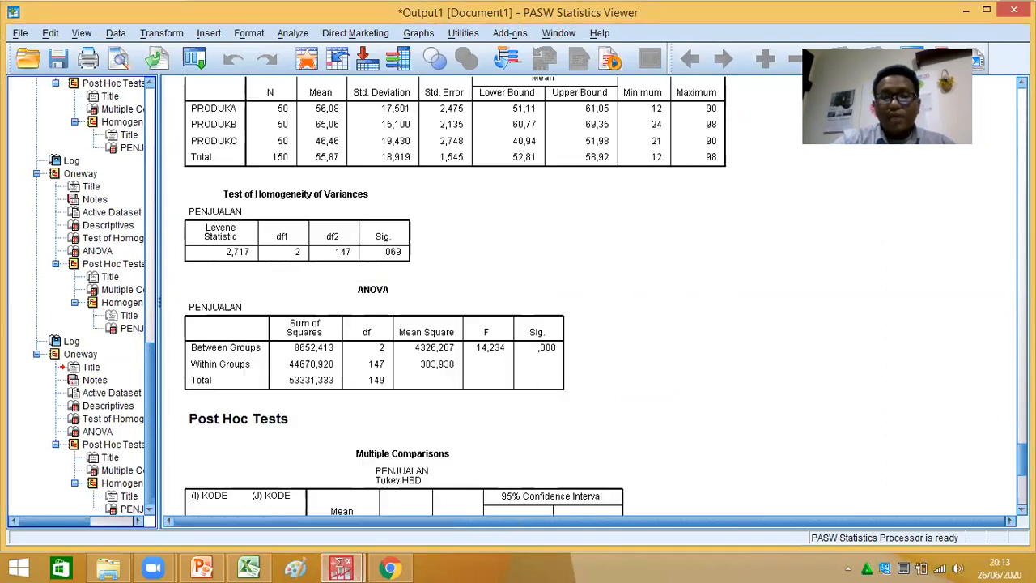
Return to DATAtab in Chrome and examine the Scheffe post-hoc test and its pairwise product differences.
left_click(389, 567)
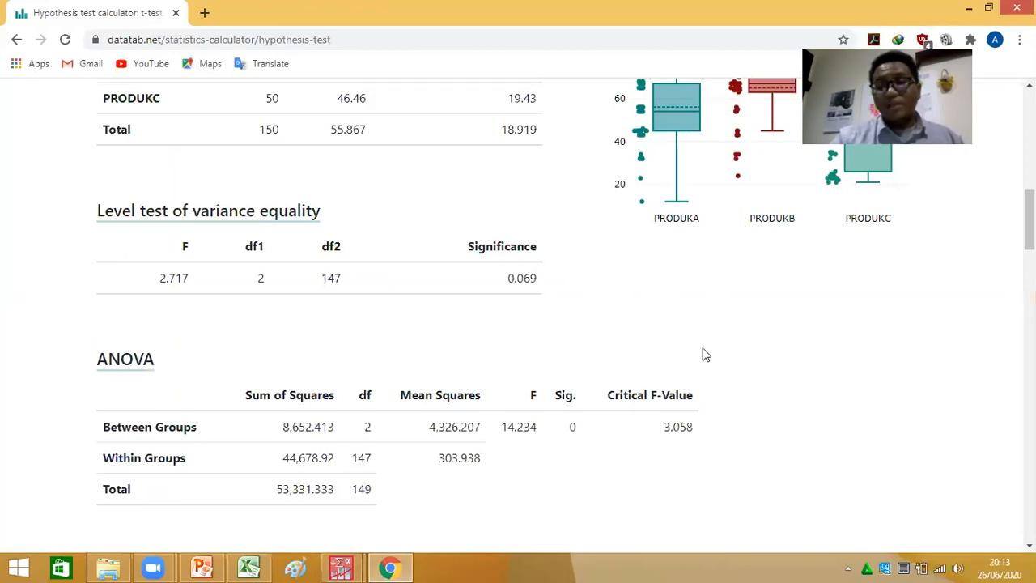
scroll(1028, 219, "down", 4)
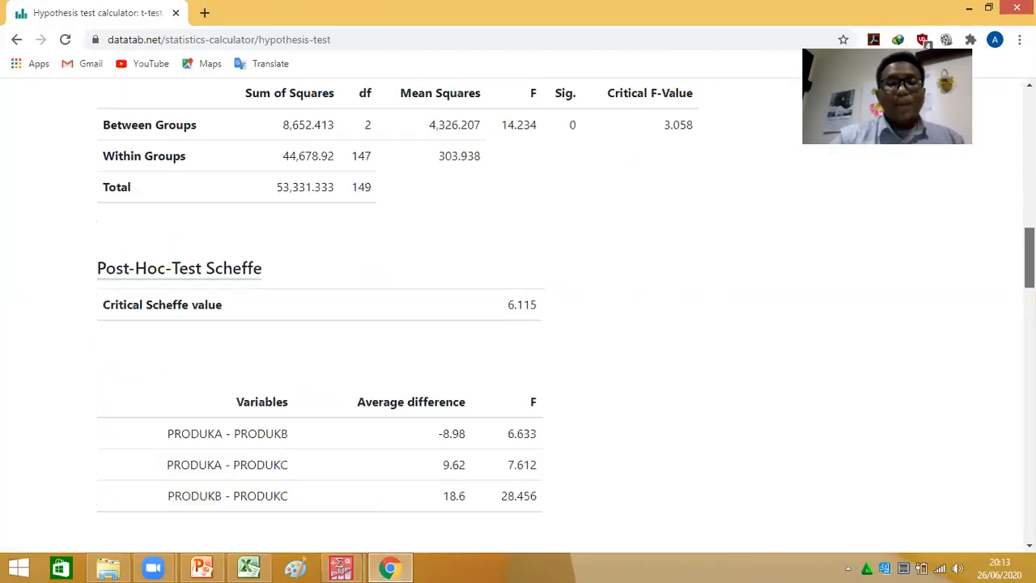
scroll(685, 349, "down", 1)
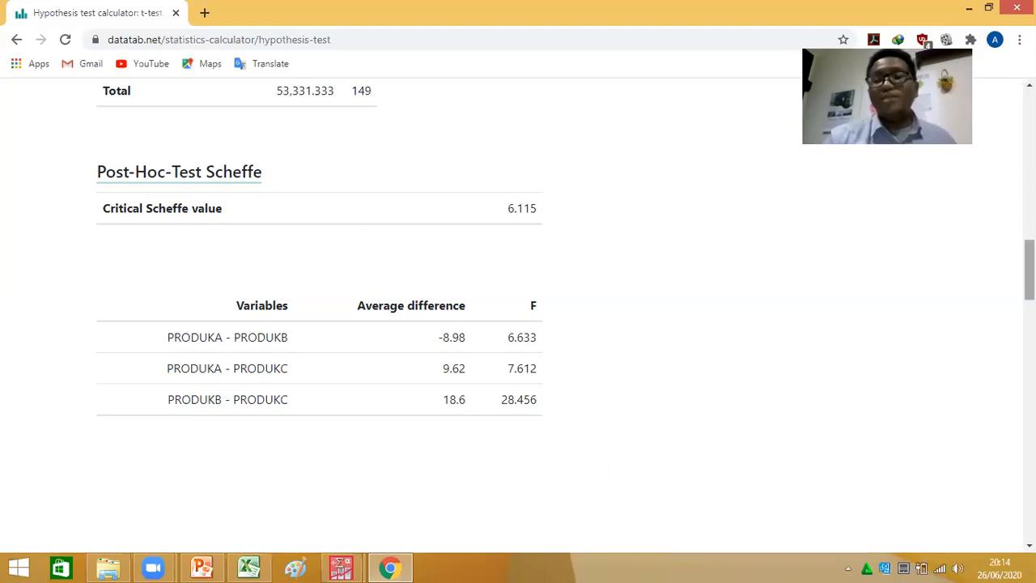
Review the product means, the boxplot and the variance equality test in the DATAtab results again.
scroll(249, 420, "up", 7)
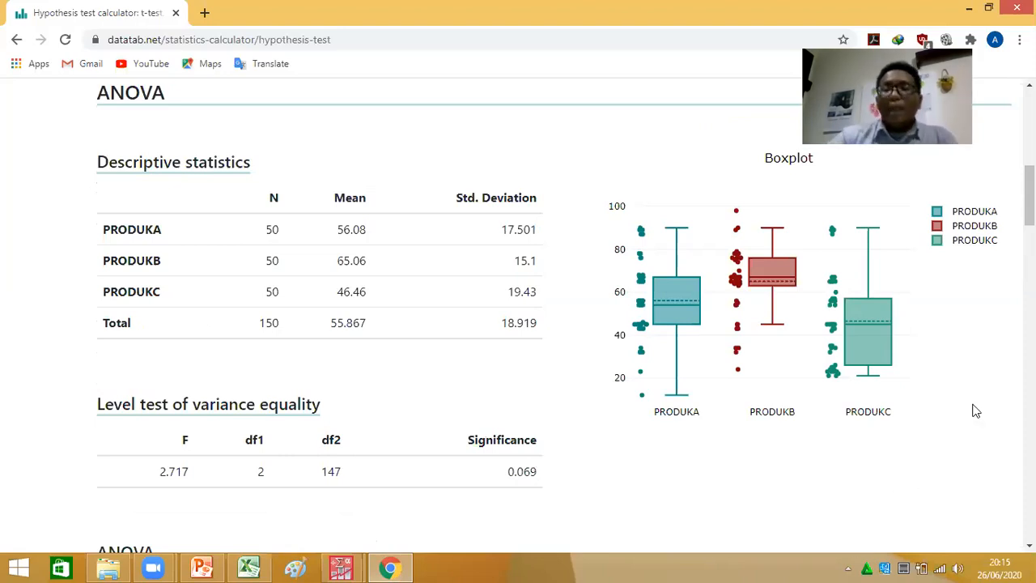
scroll(370, 293, "up", 2)
scroll(370, 293, "down", 2)
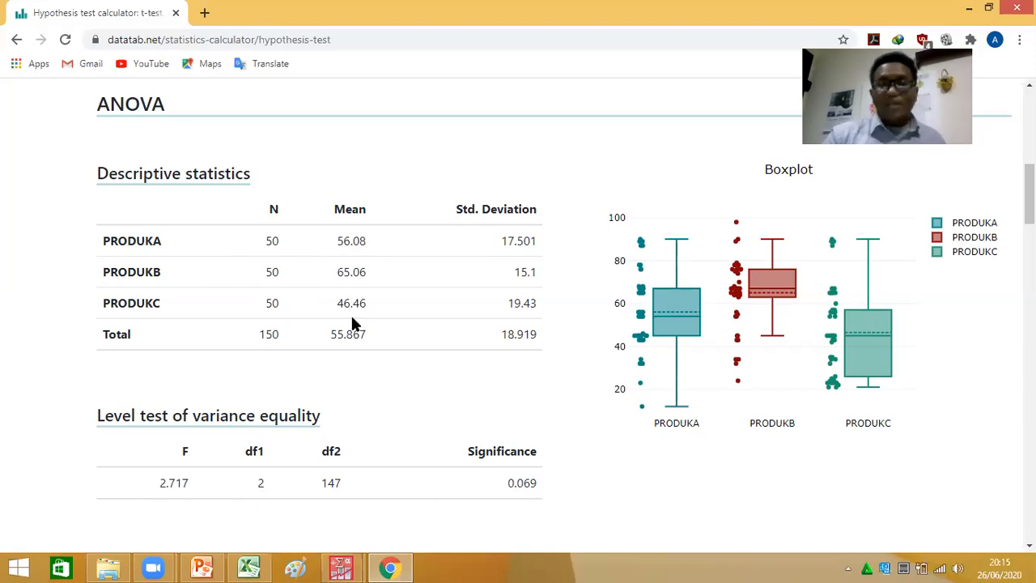
scroll(486, 300, "down", 2)
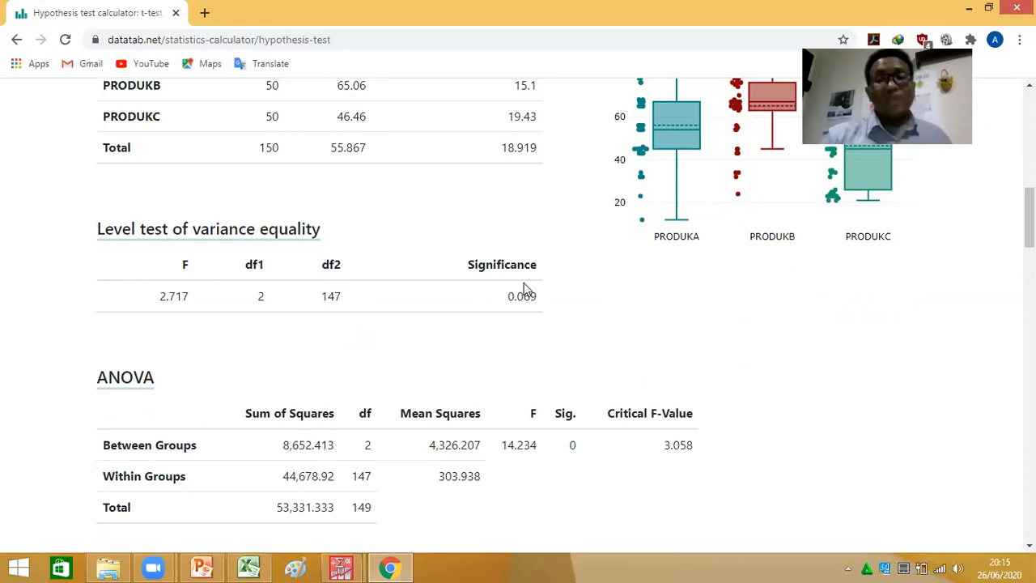
Review the DATAtab ANOVA table together with the Scheffe post-hoc comparisons between the product pairs.
scroll(977, 192, "down", 2)
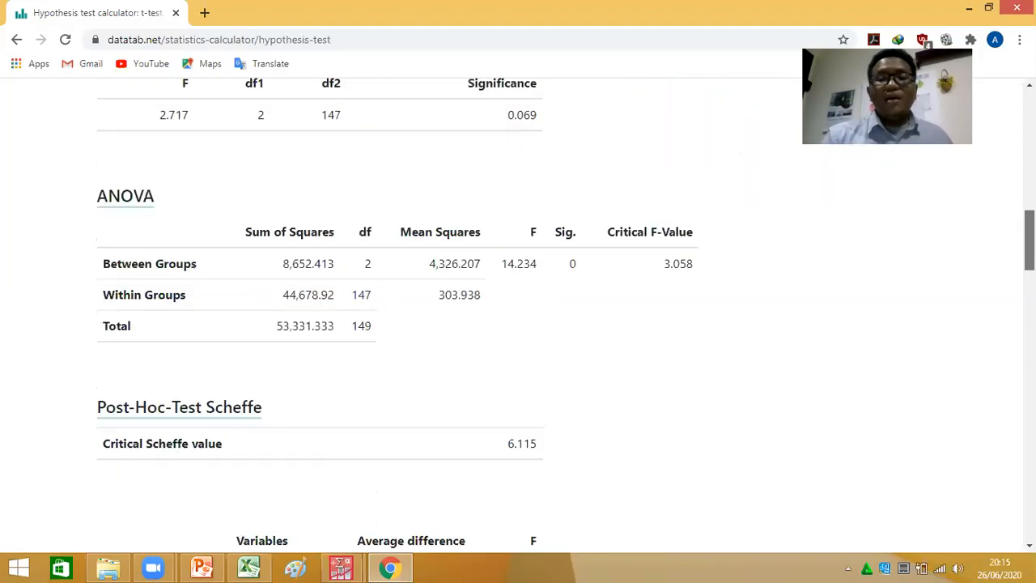
left_click_drag(1030, 241, 1030, 250)
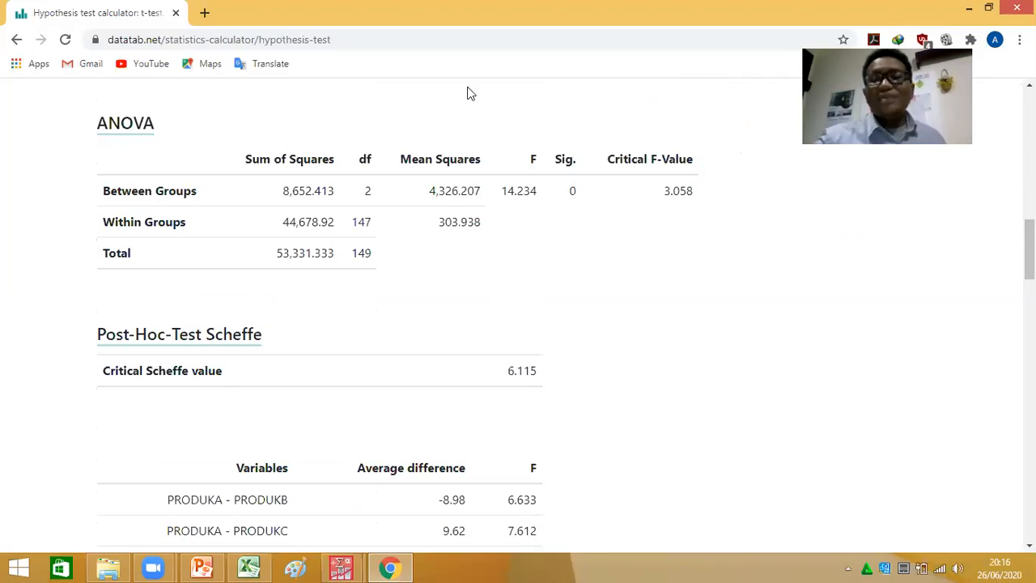
scroll(1029, 251, "down", 3)
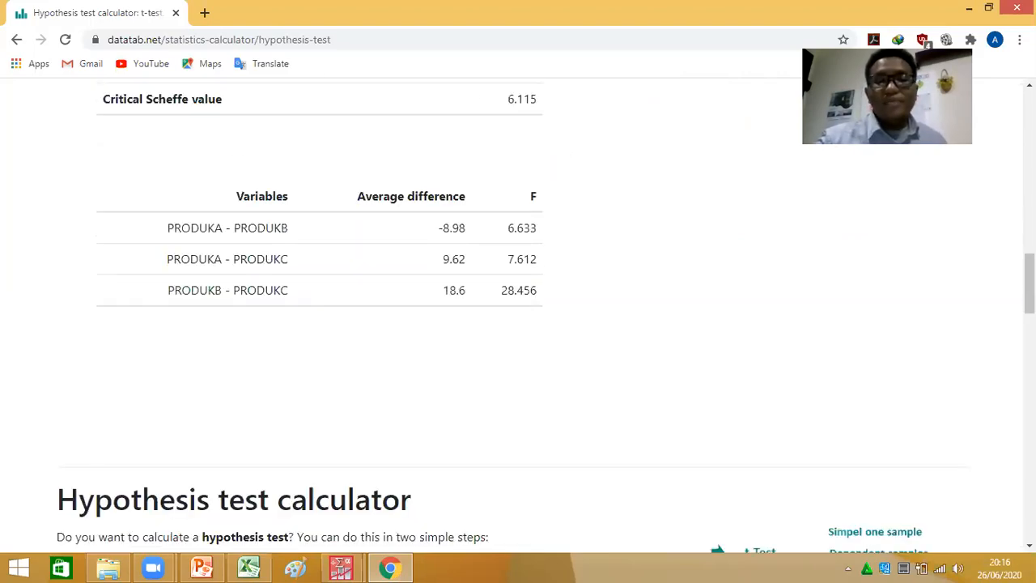
scroll(1029, 275, "up", 2)
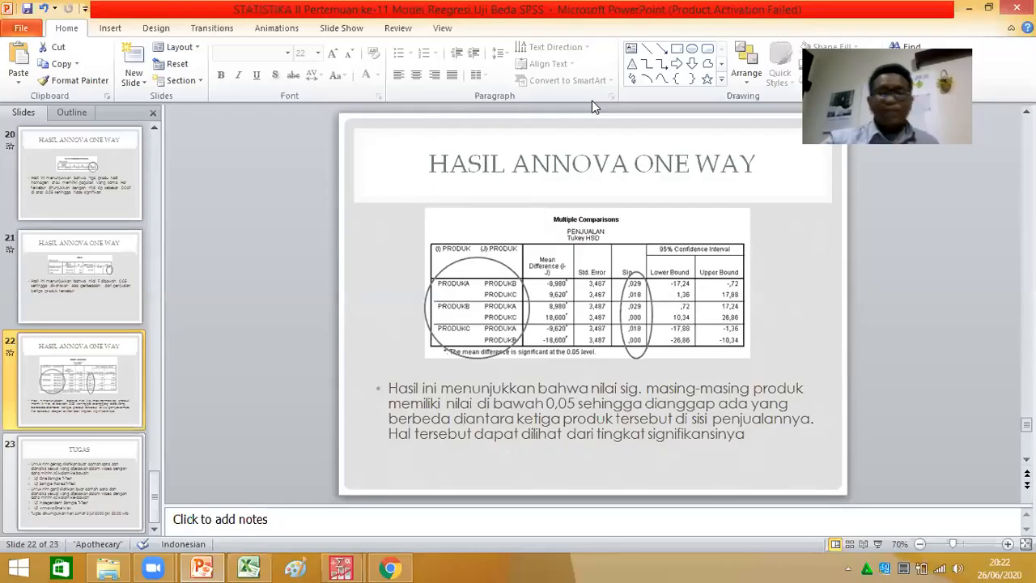
Switch to PowerPoint and start the slide show from the HASIL ANNOVA ONE WAY slide with the Multiple Comparisons table.
left_click(883, 545)
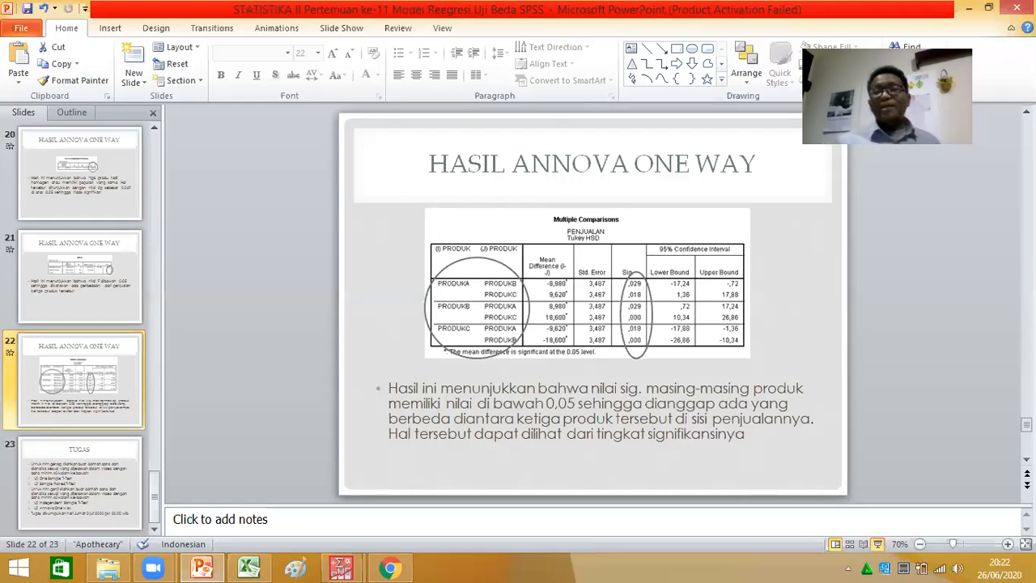